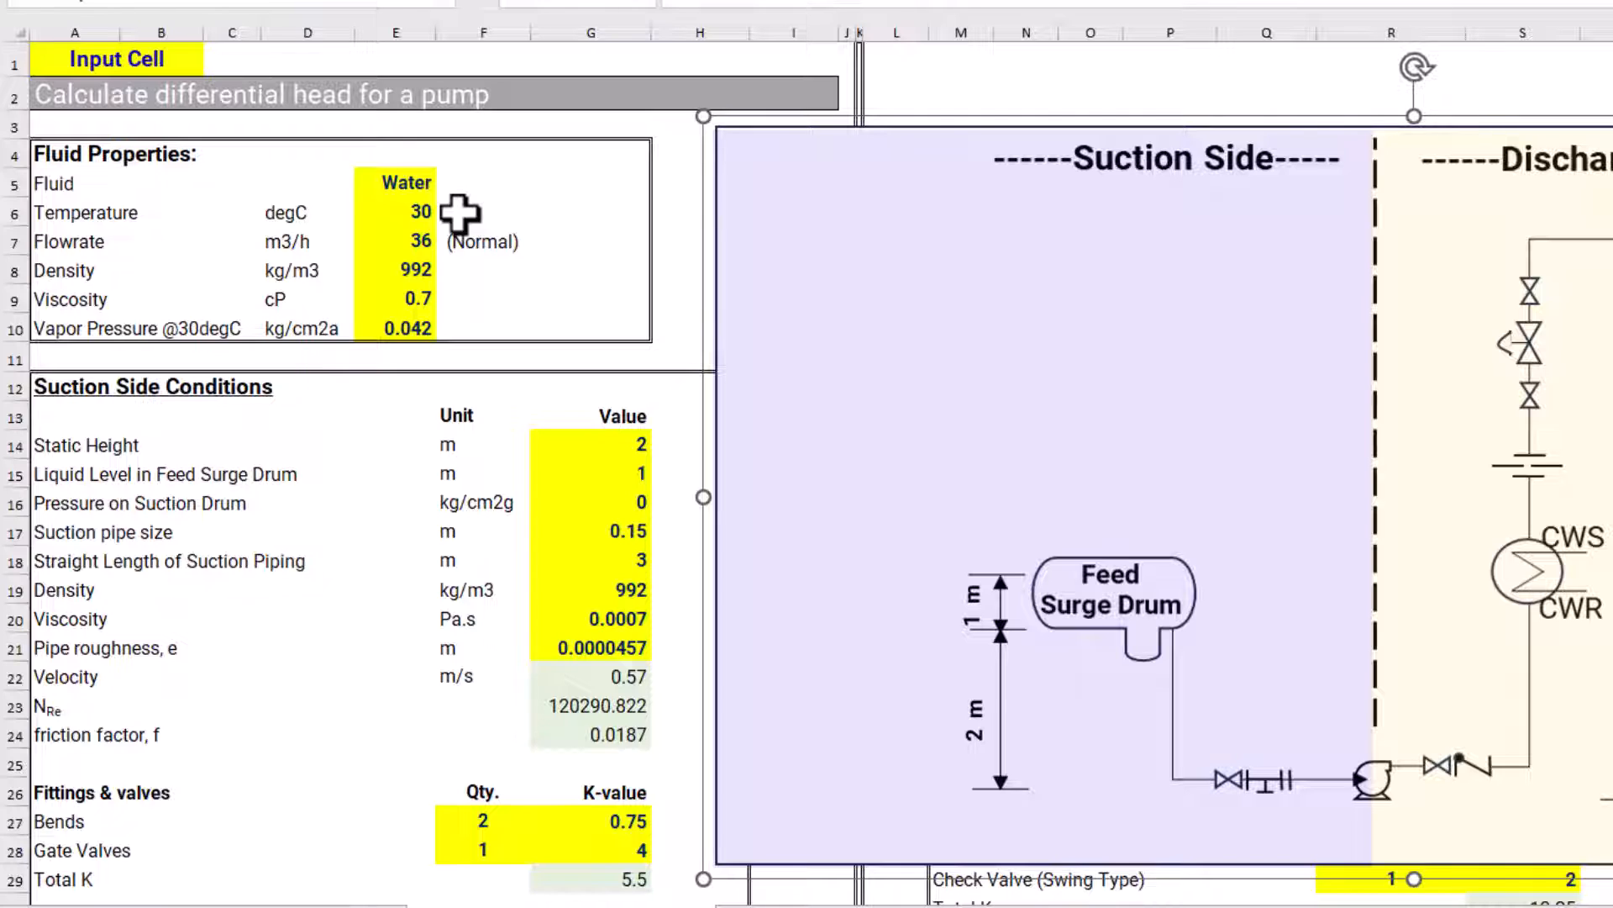
Review the flowrate, density, viscosity and vapor pressure entries under Fluid Properties
left_click(506, 239)
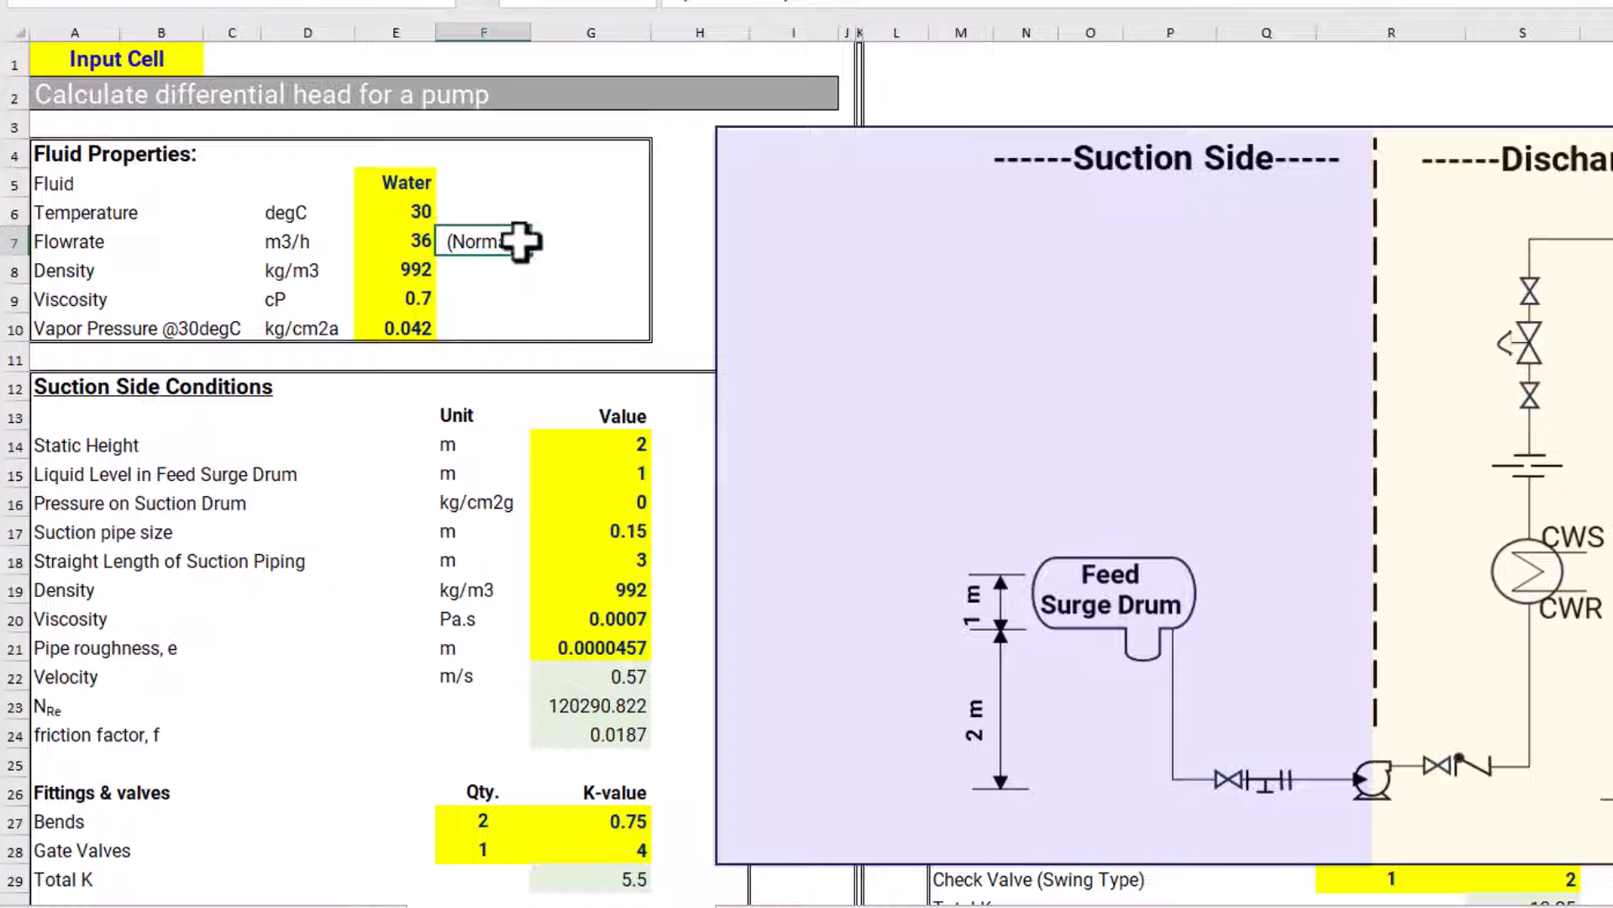
left_click(407, 241)
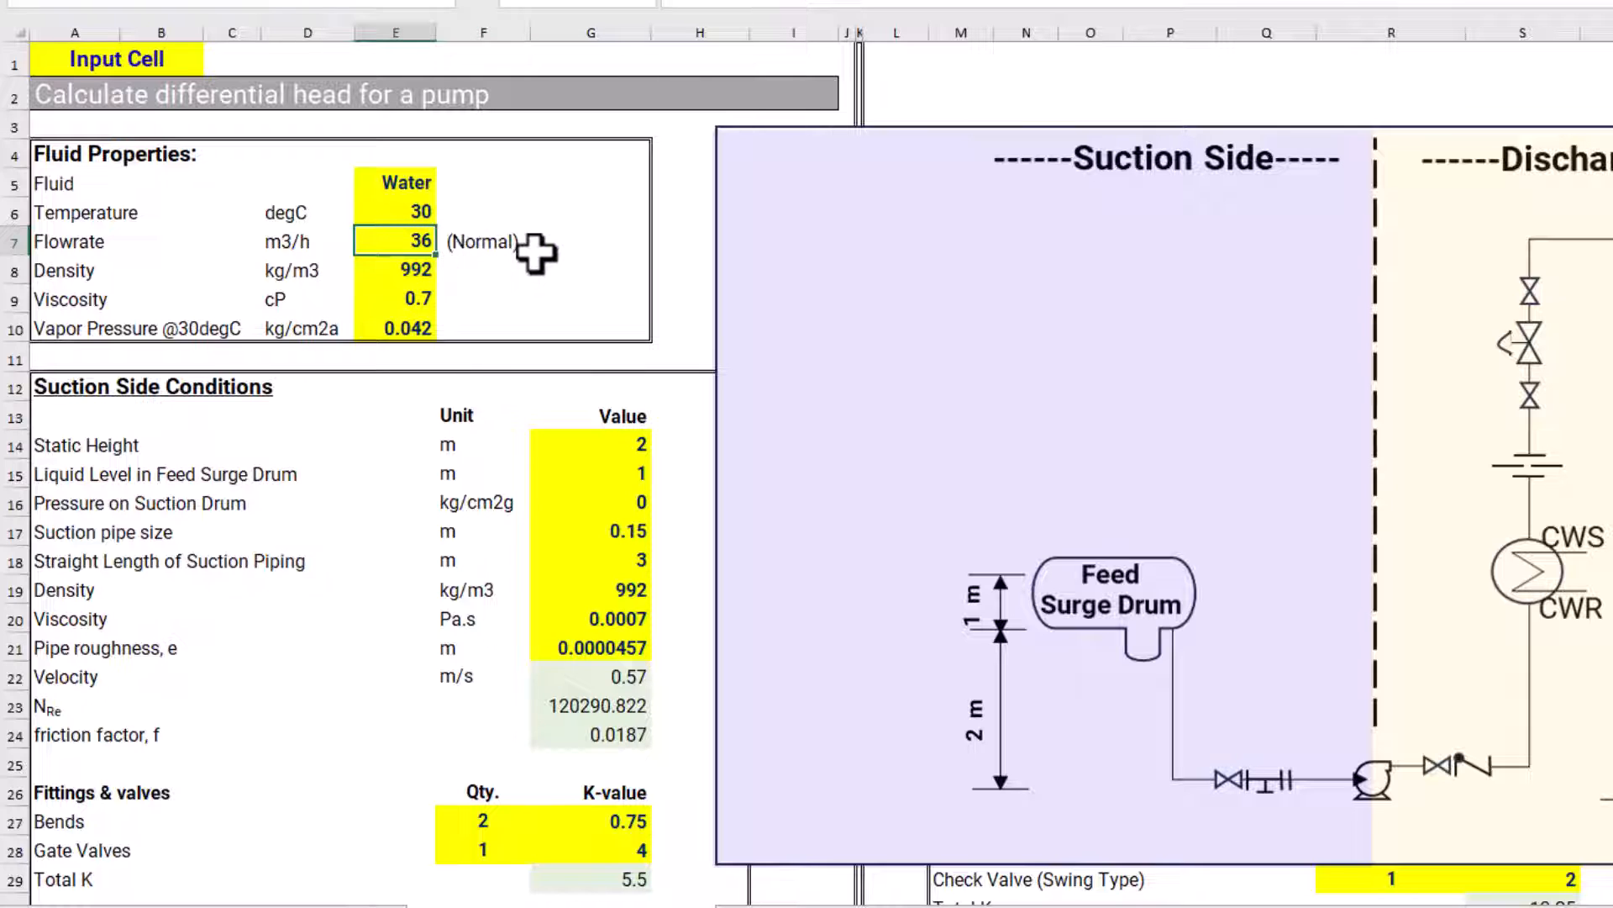
left_click(476, 273)
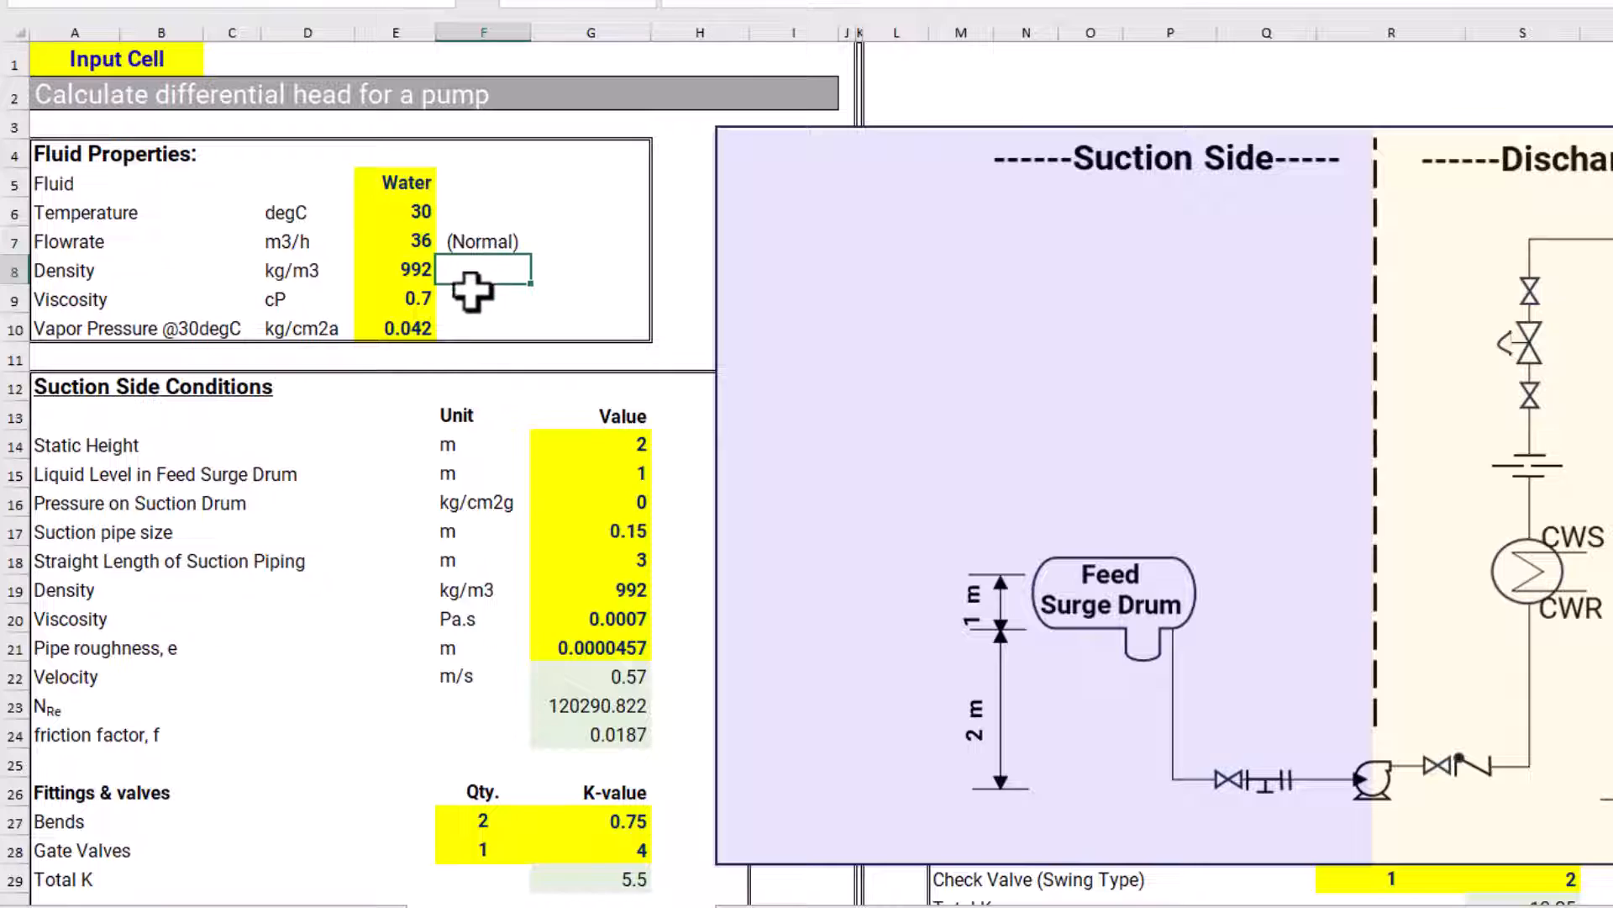
left_click(474, 300)
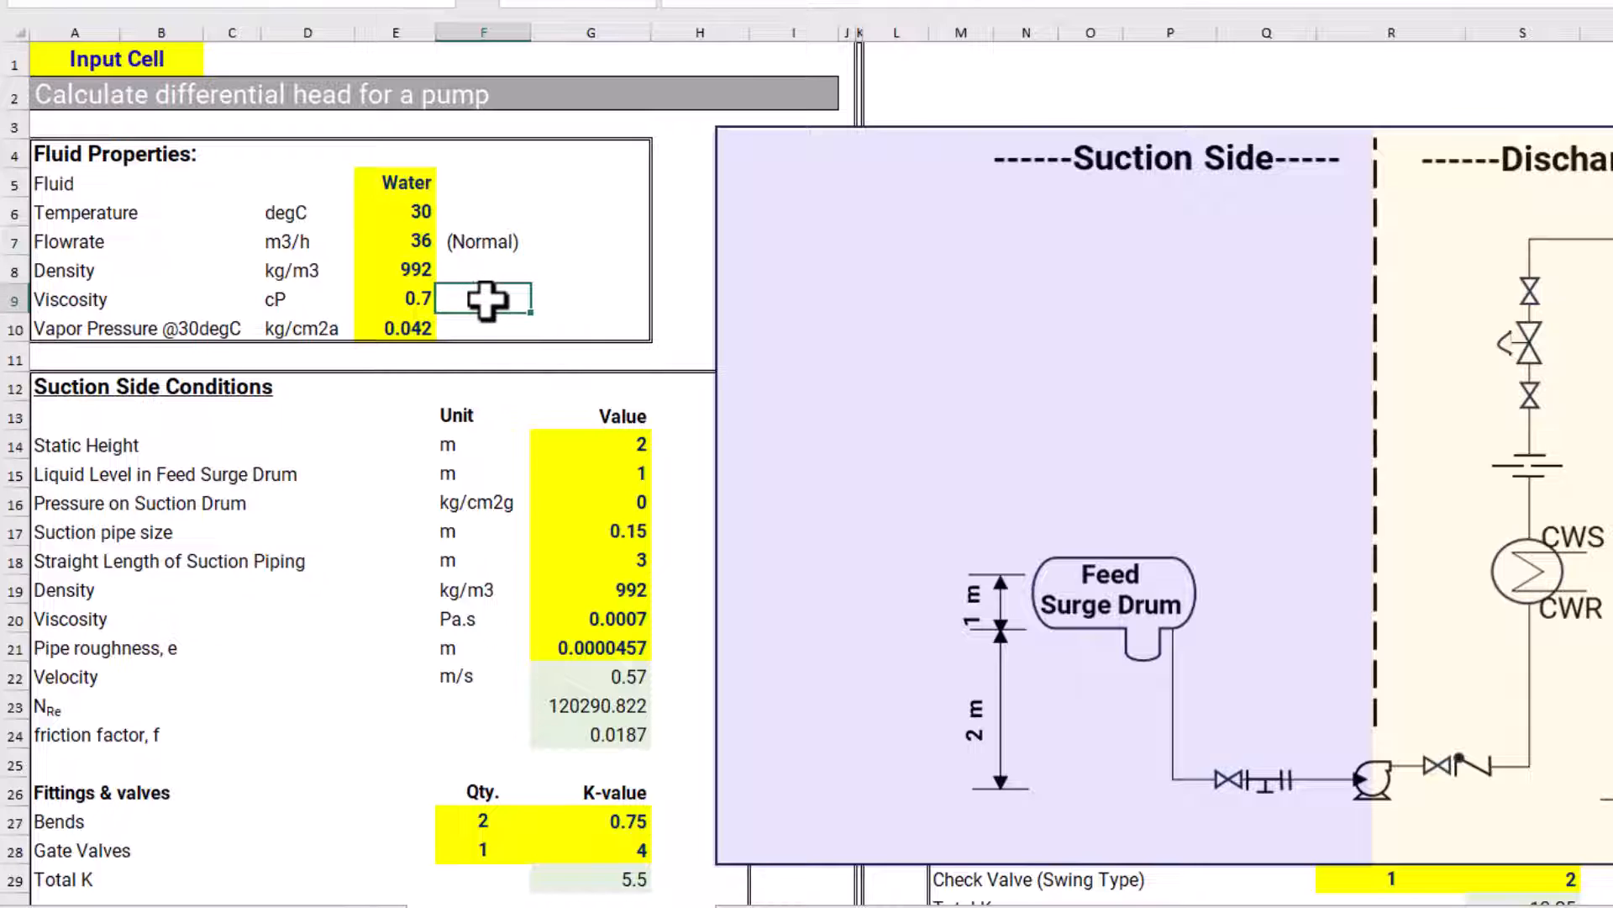
left_click(462, 327)
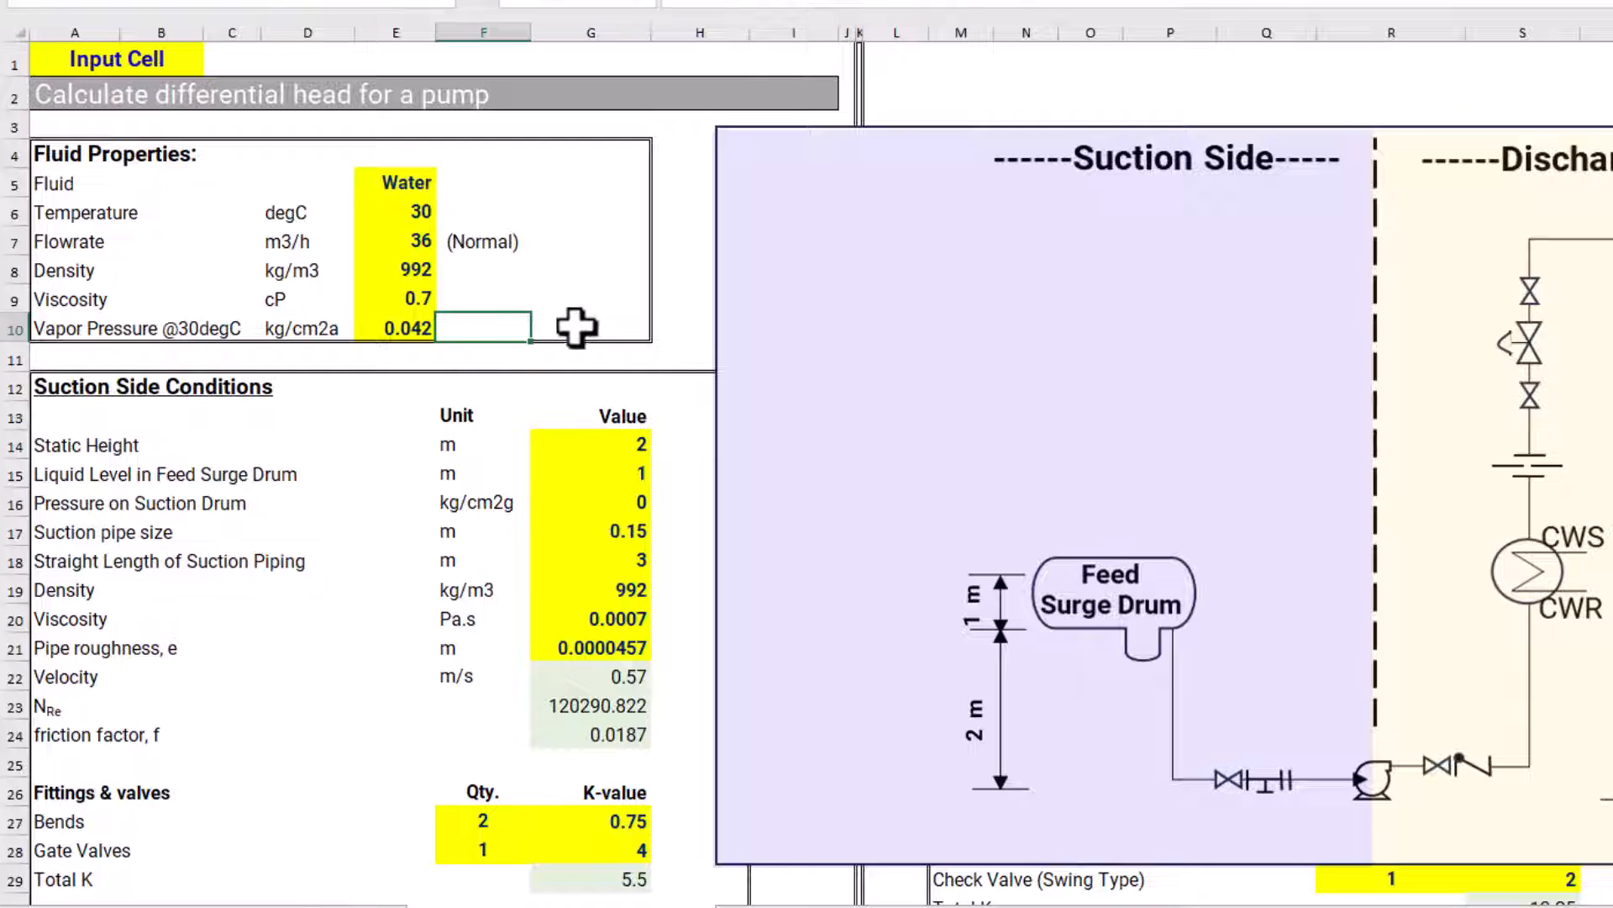
Move the pump system diagram clear of the Suction Side Conditions table, with its corner near column K, row 8
left_click_drag(862, 214, 1612, 178)
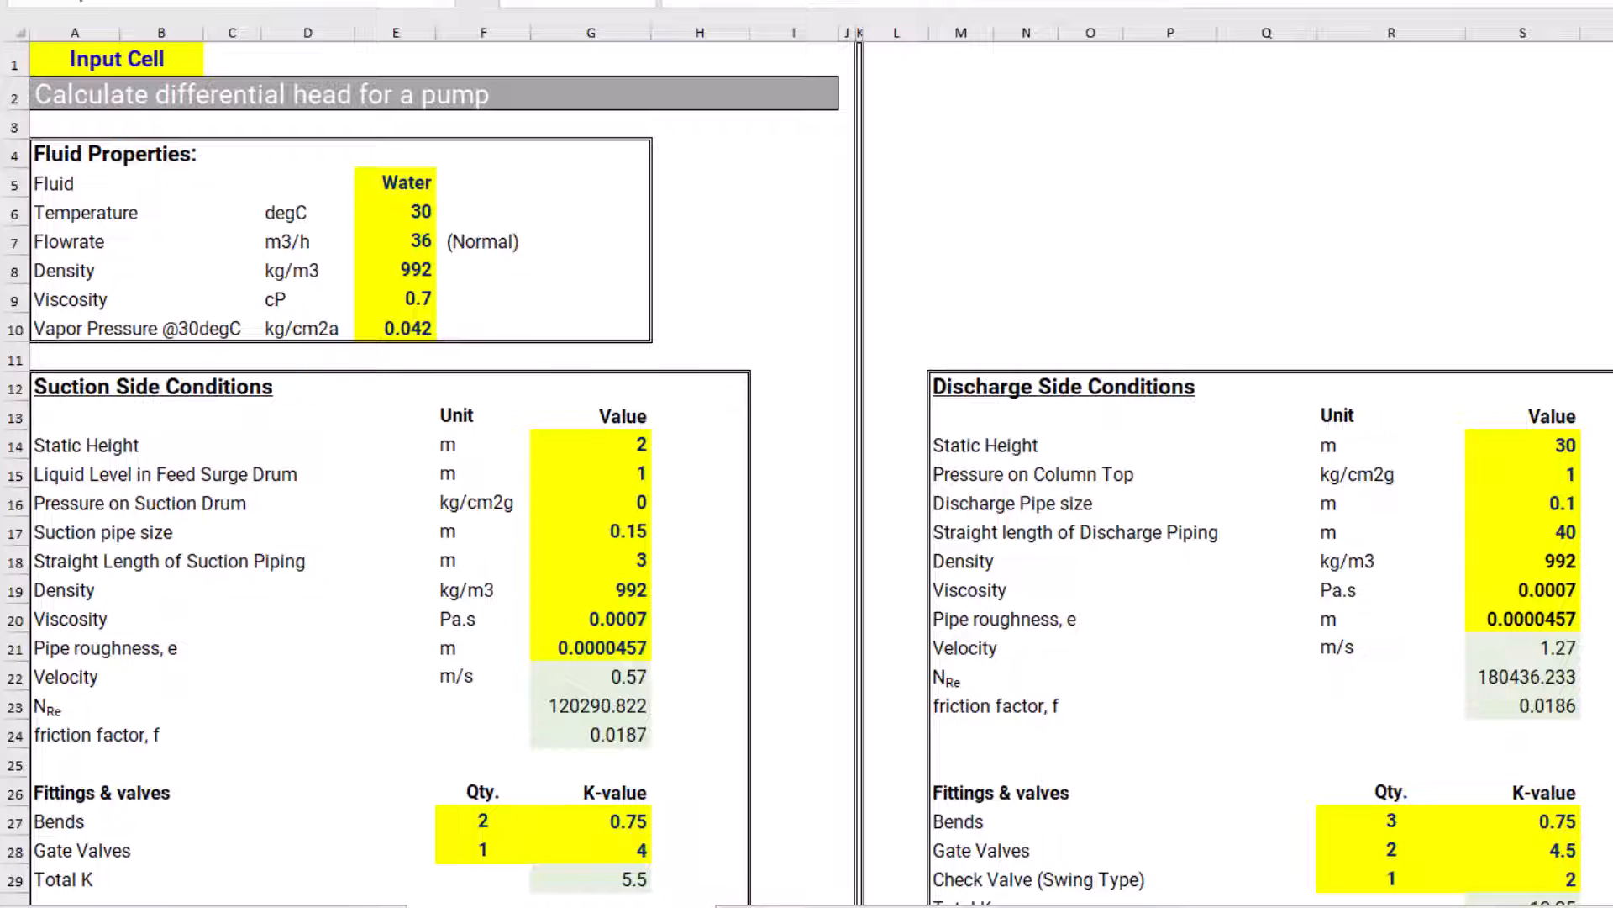
left_click_drag(1612, 252, 996, 360)
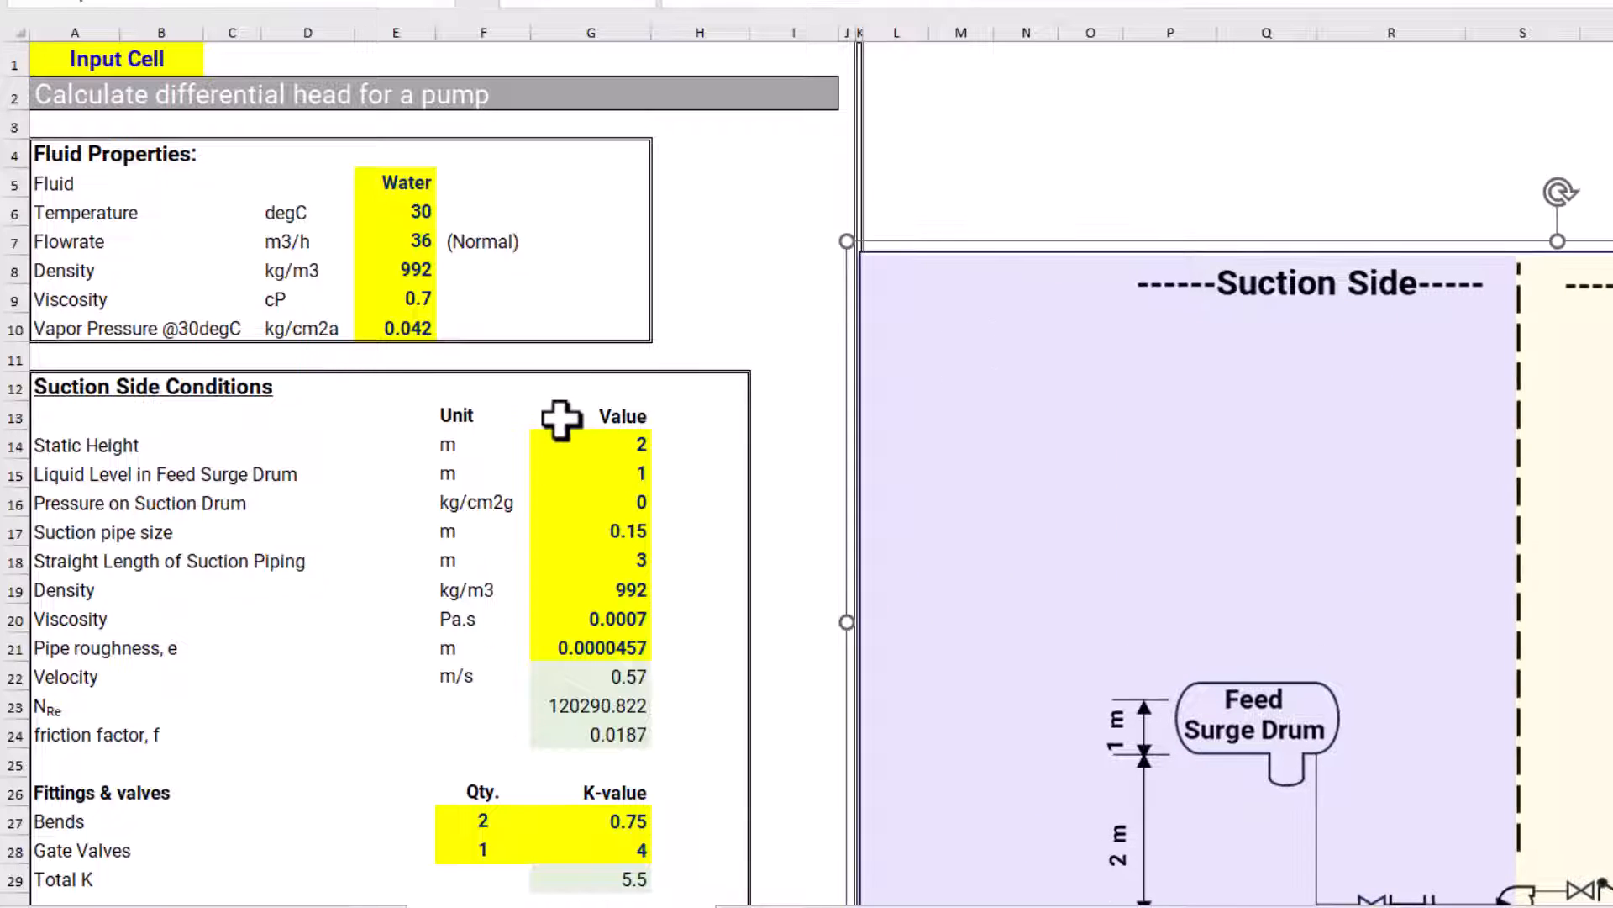
scroll(561, 418, "down", 1)
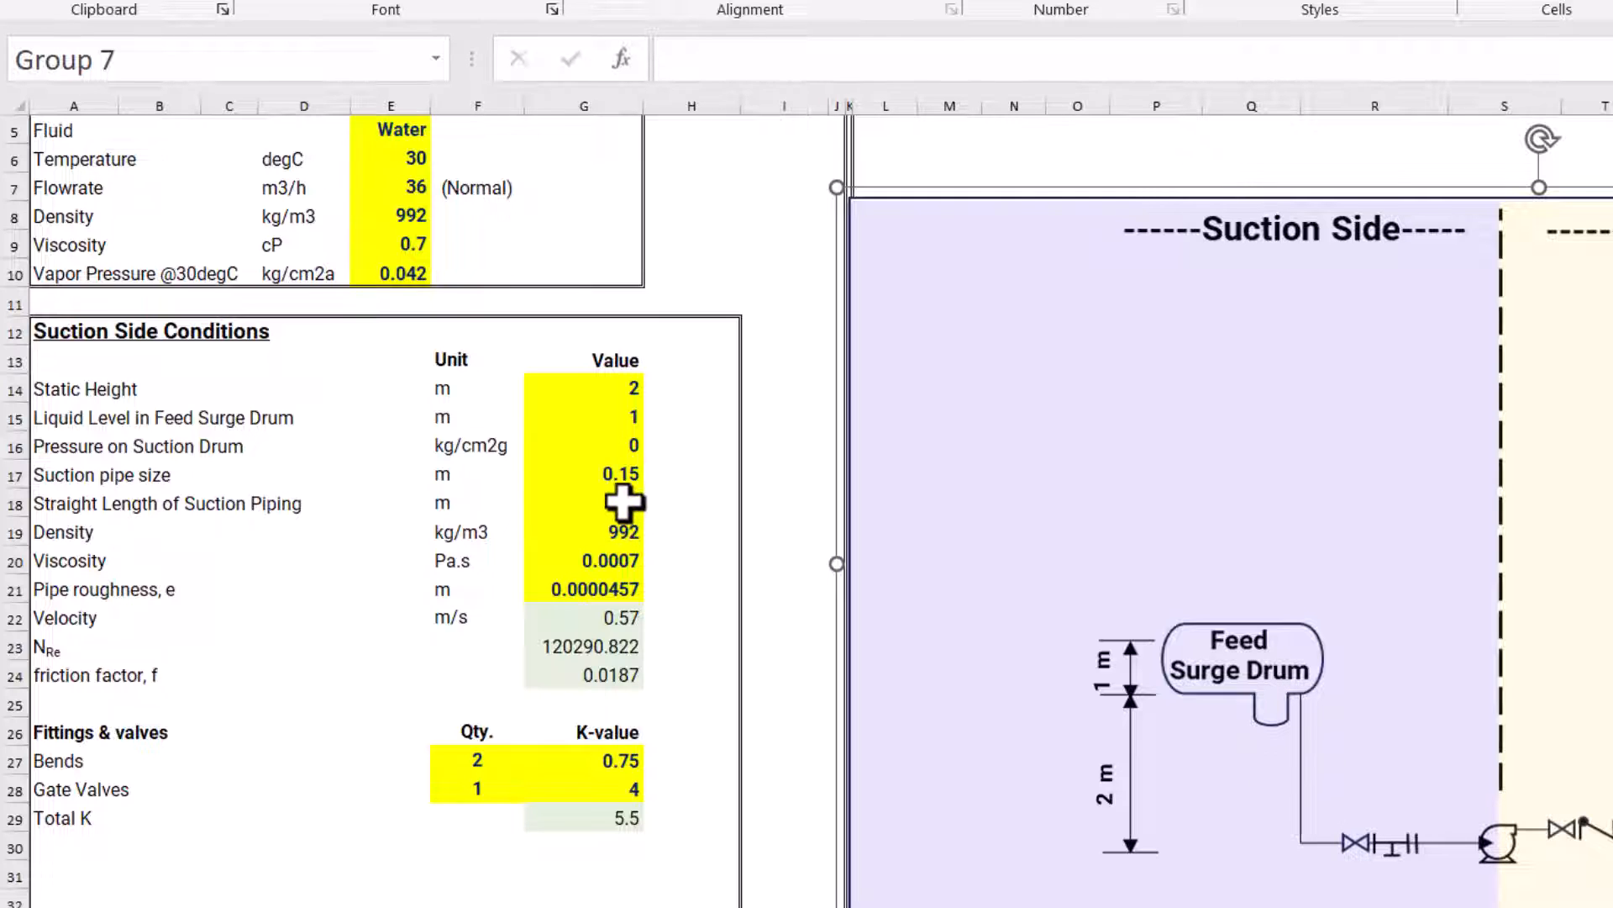
Inspect the formulas behind the suction-side density, pipe roughness and viscosity values
left_click(626, 528)
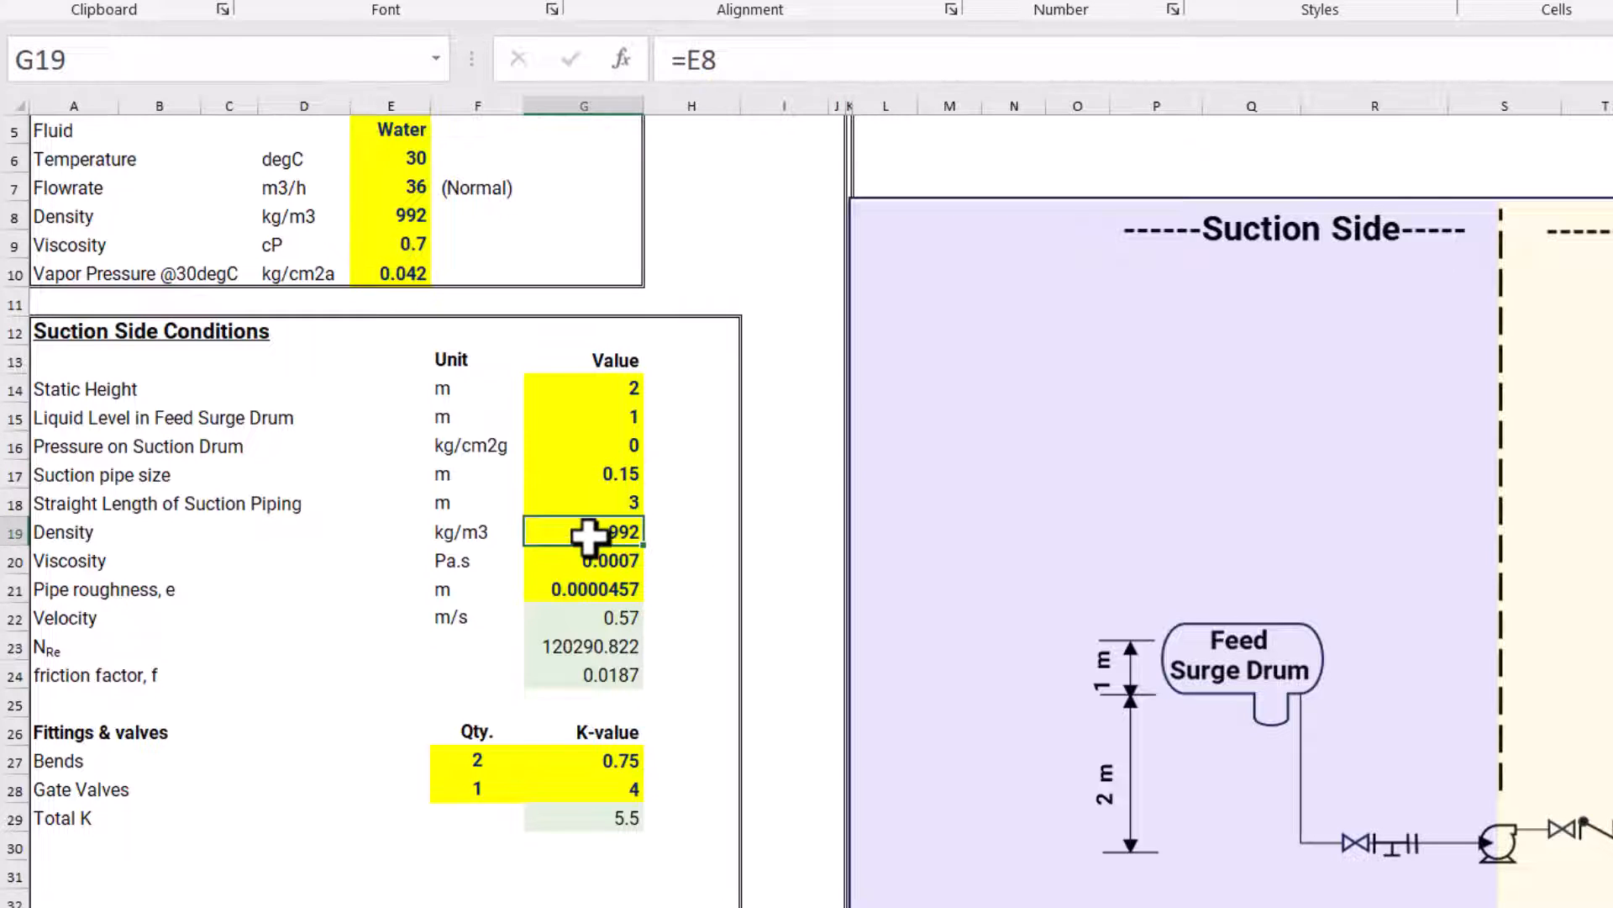
key("Down")
key("Down")
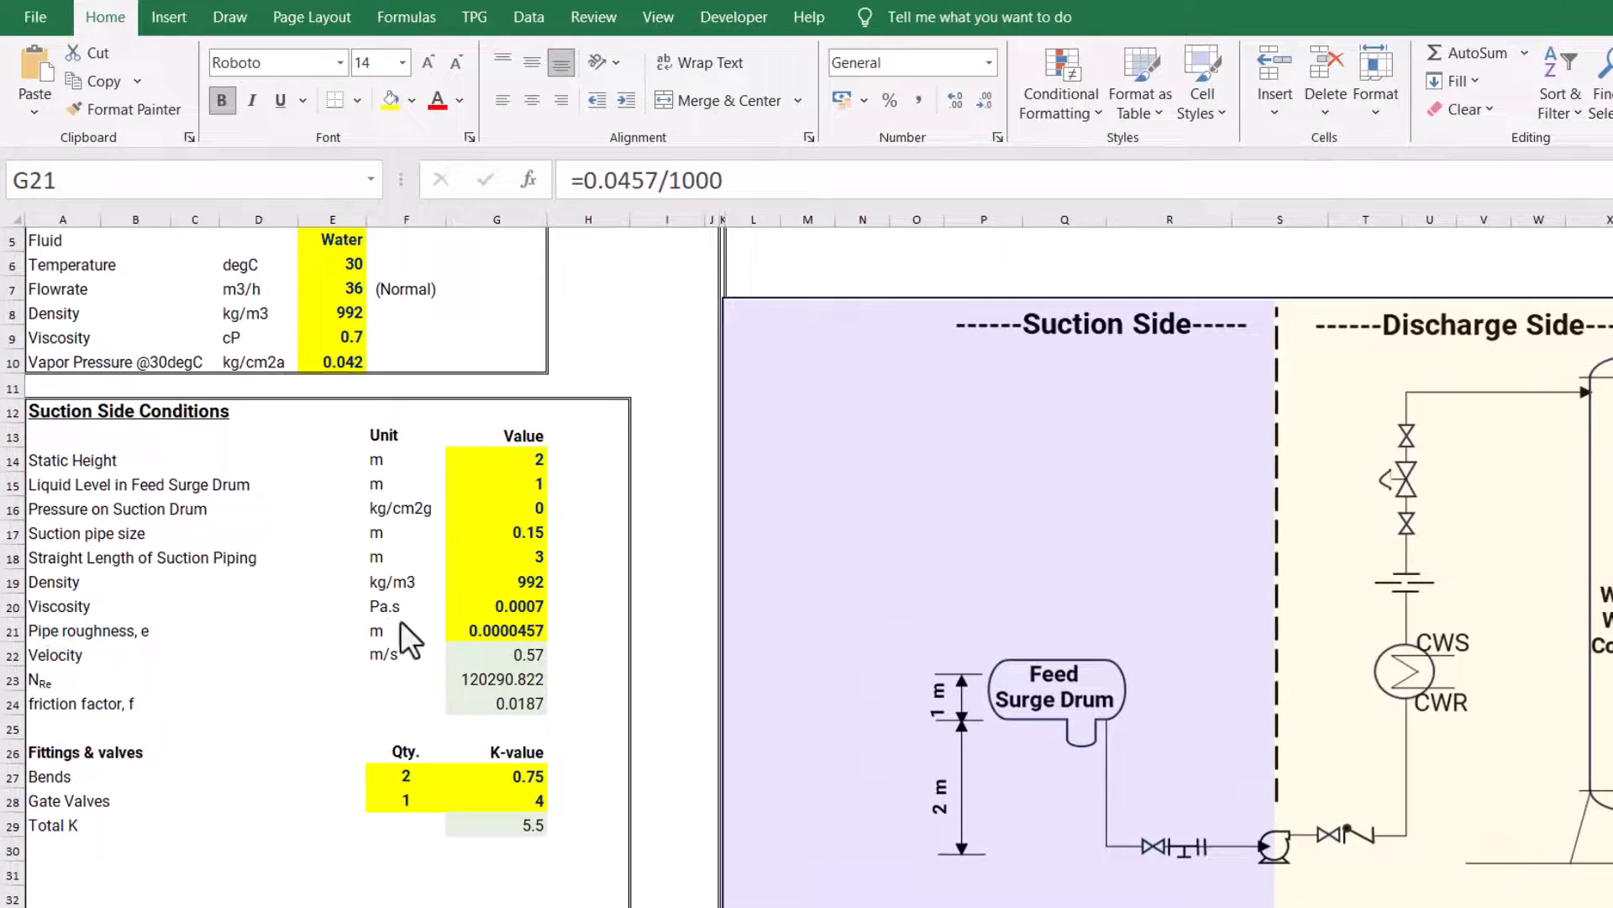
left_click(522, 606)
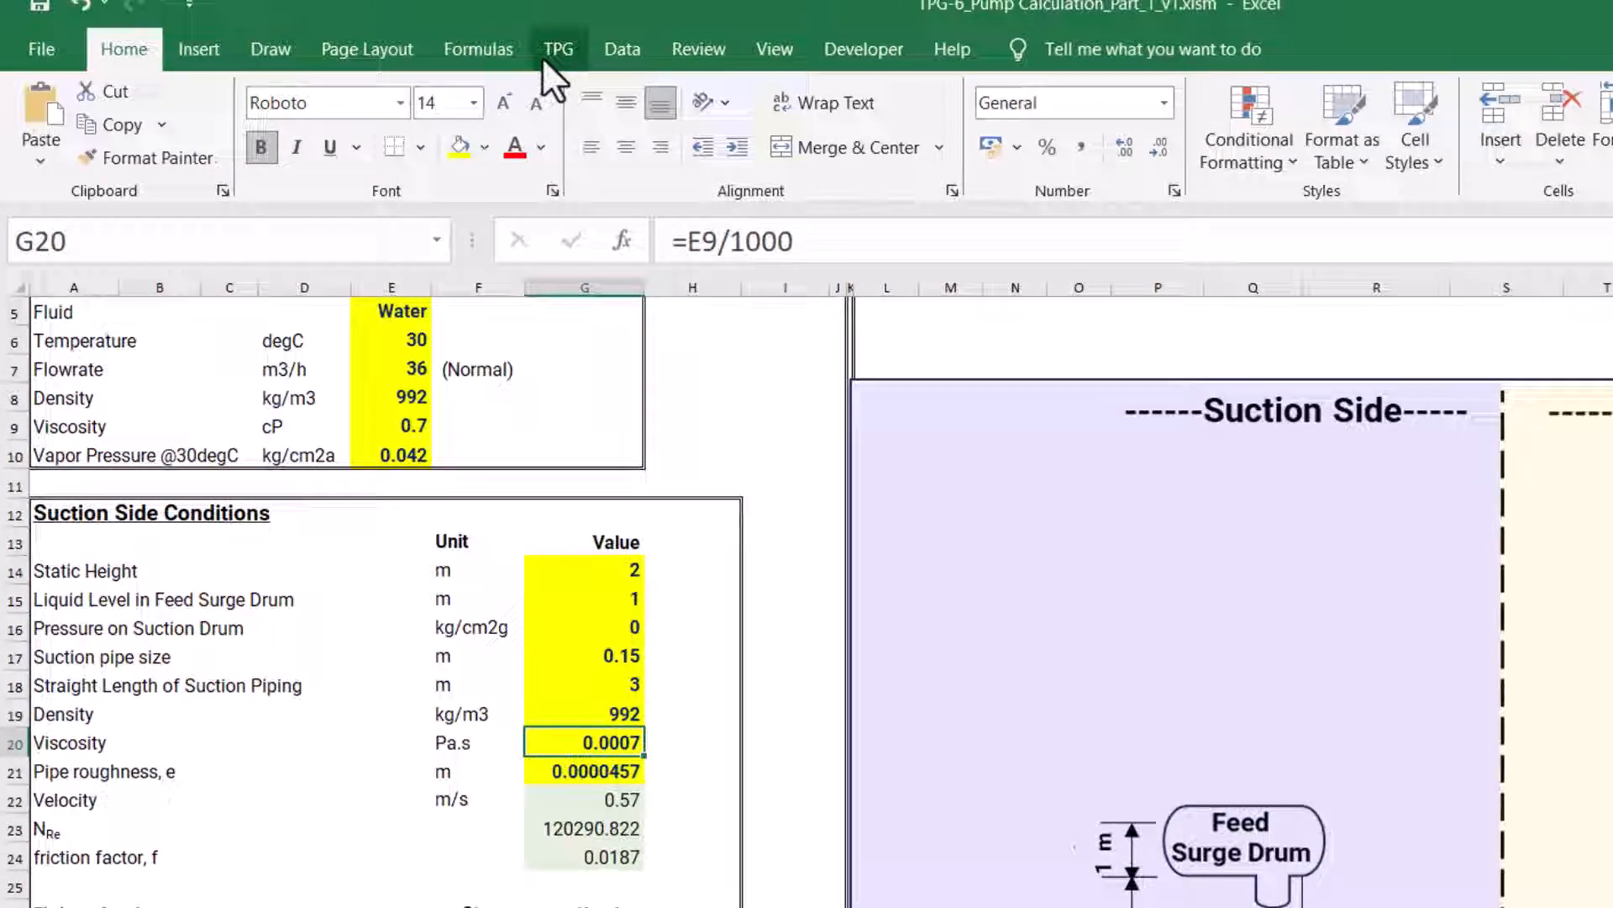
Convert a viscosity of 1 cP to Pa.sec with the TPG add-in's unit converter
left_click(556, 54)
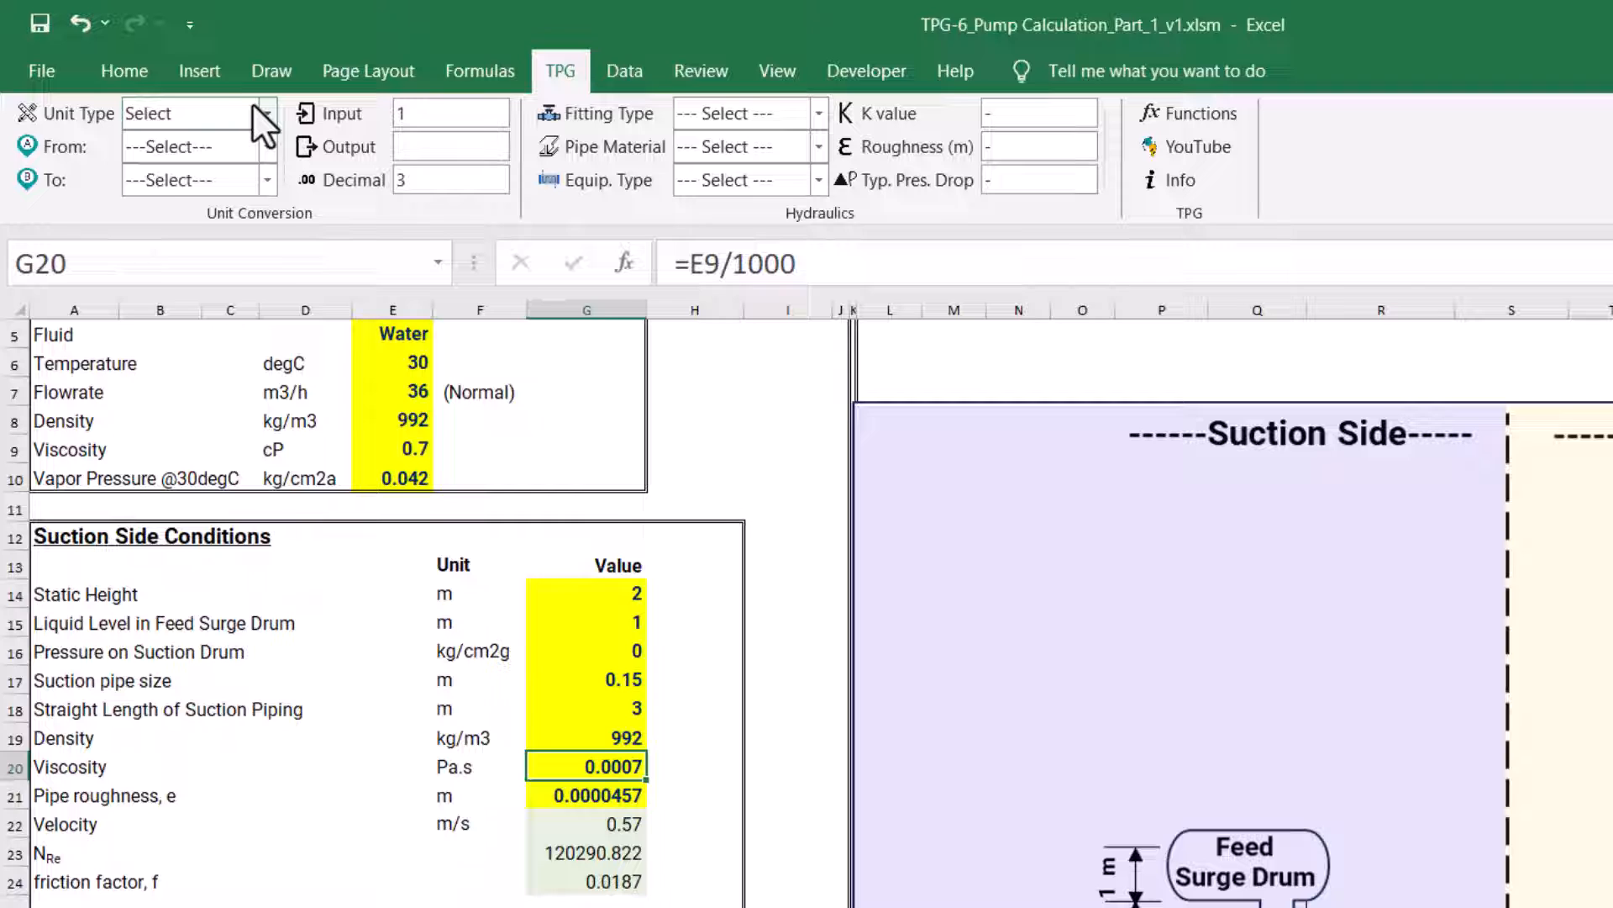
left_click(258, 109)
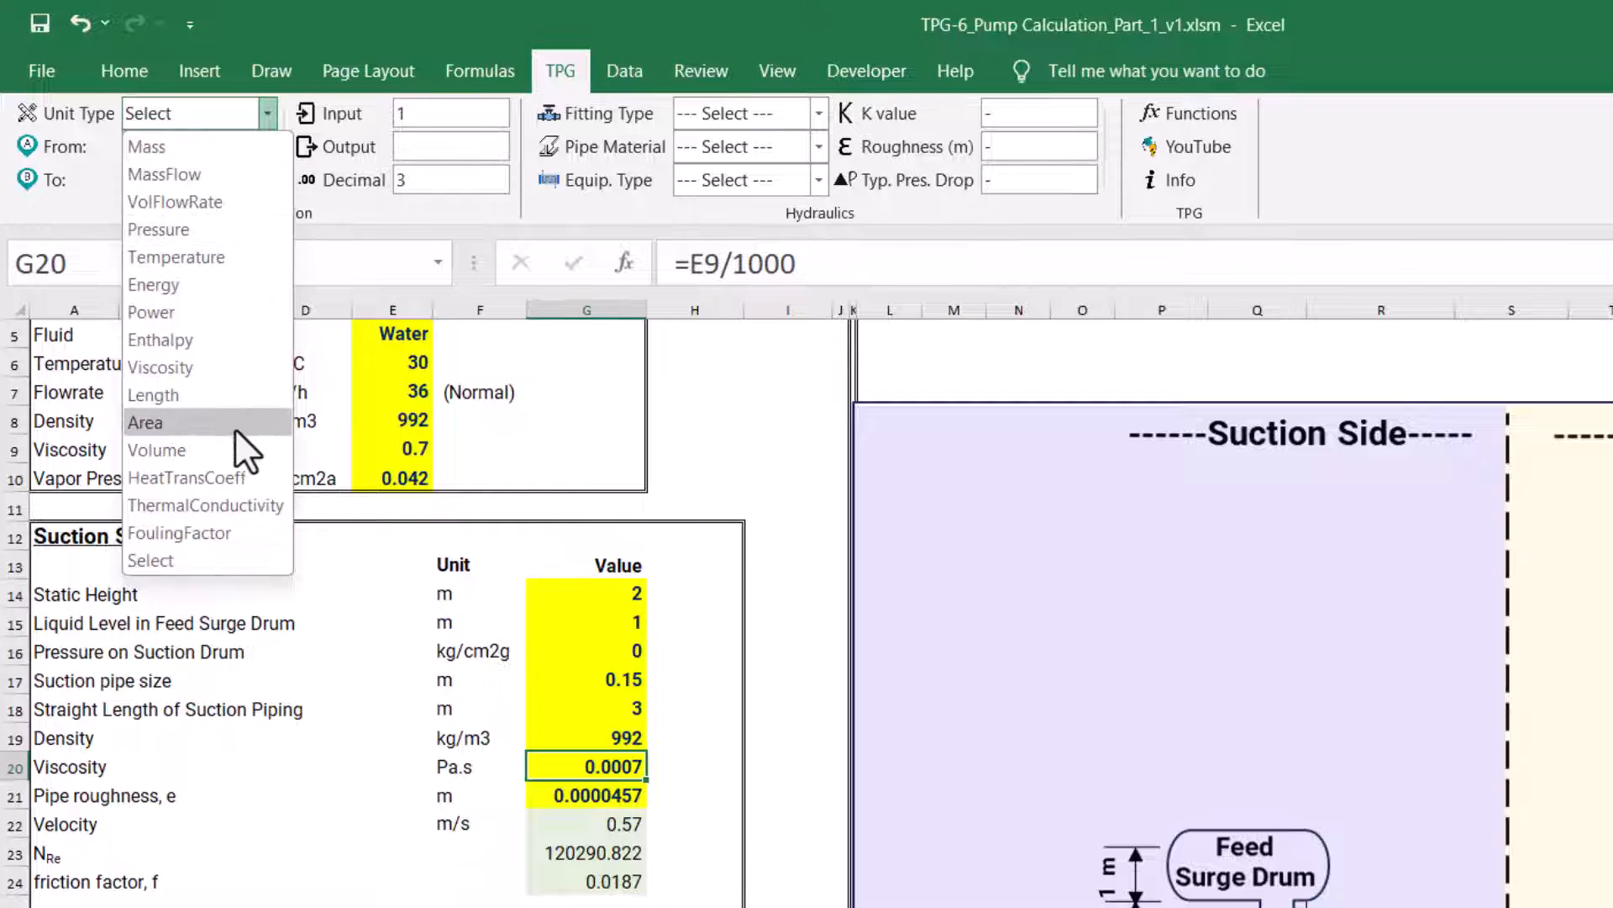
left_click(205, 361)
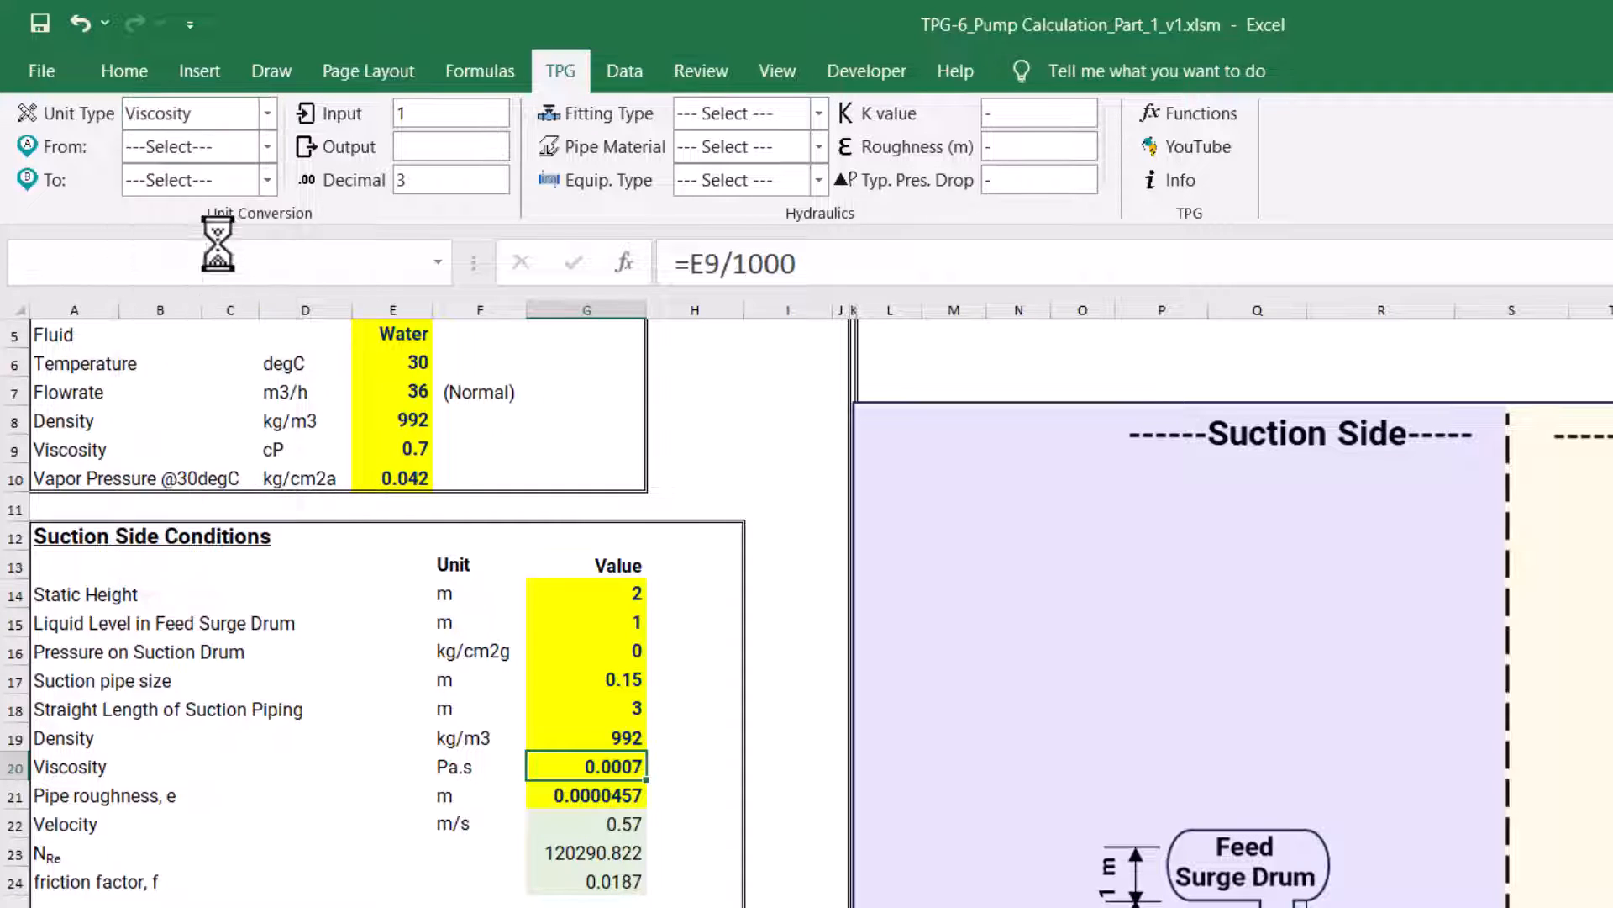
left_click(266, 150)
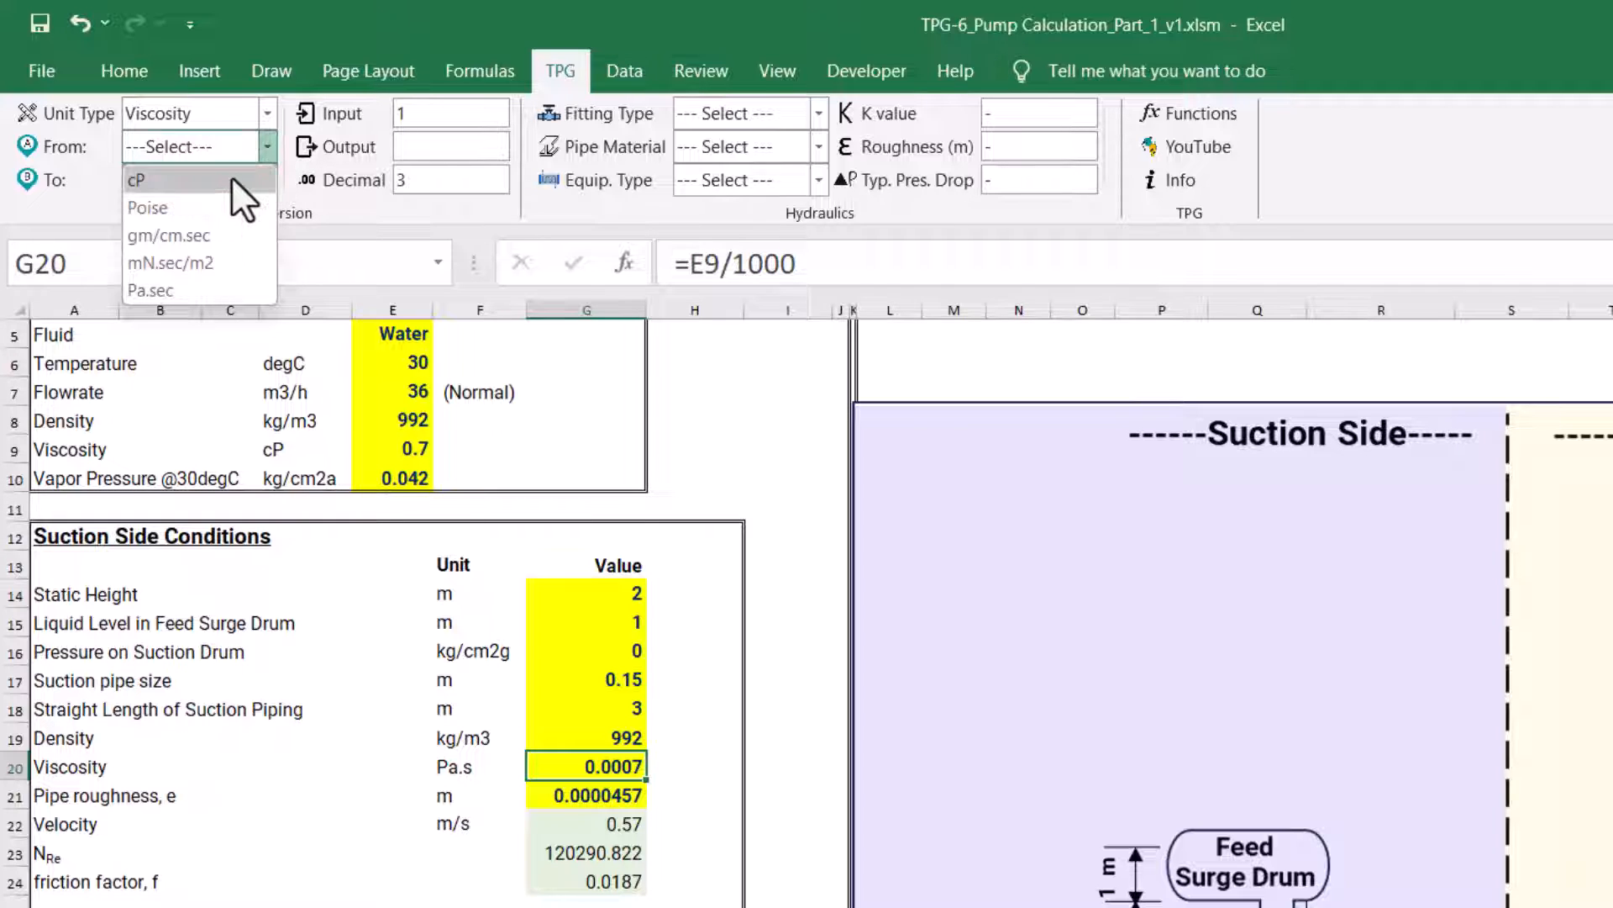
left_click(230, 175)
left_click(261, 180)
left_click(233, 305)
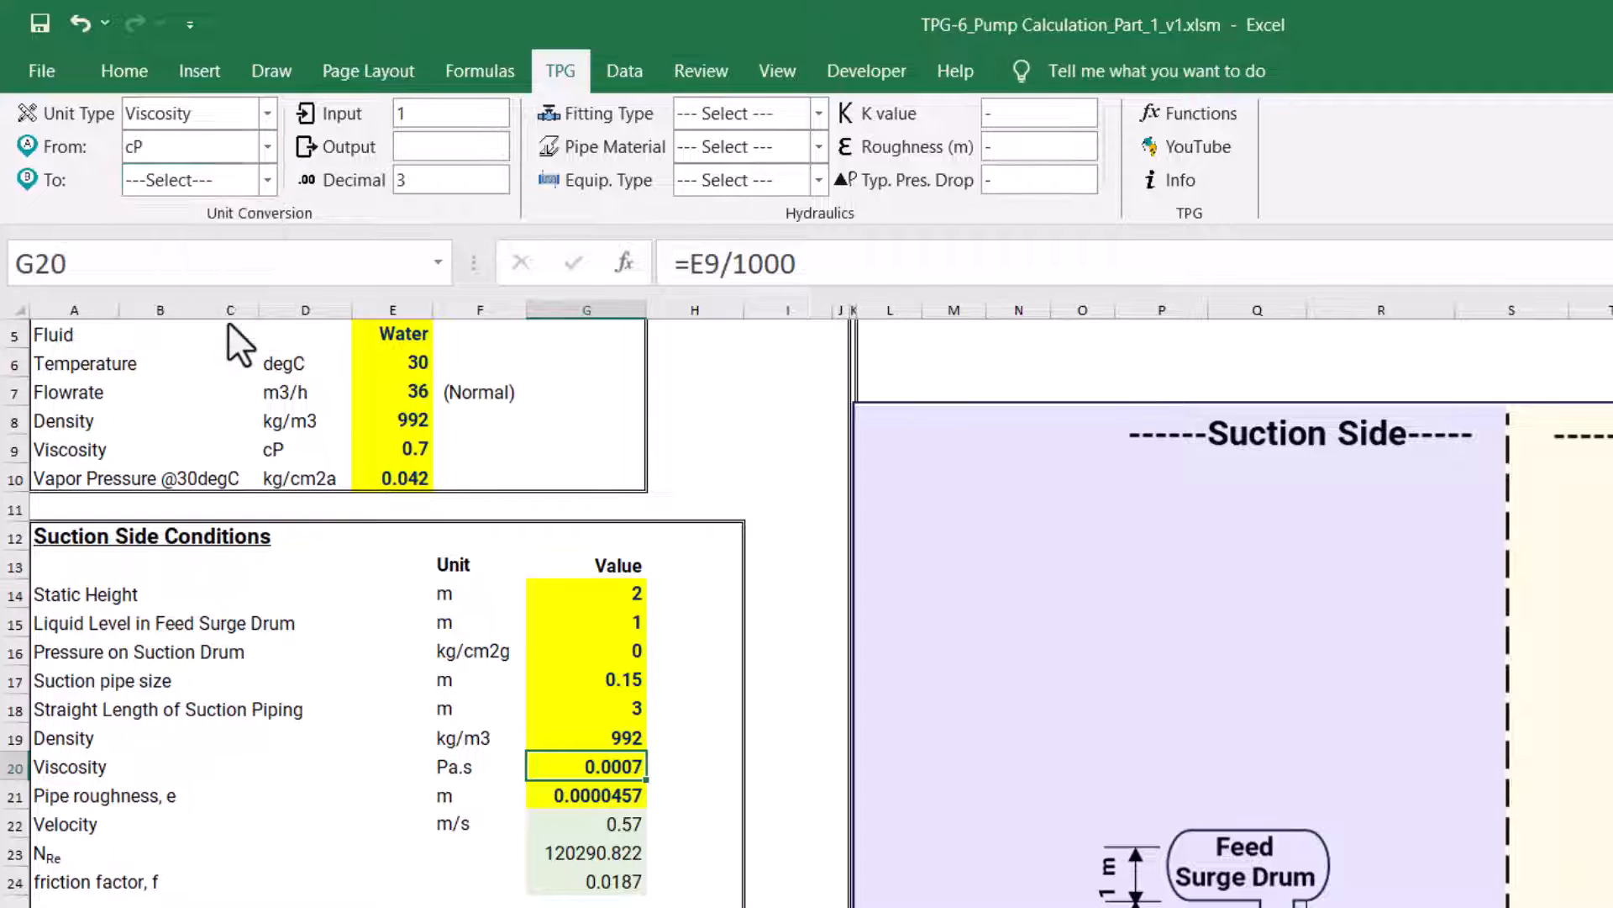
left_click(412, 114)
type("1")
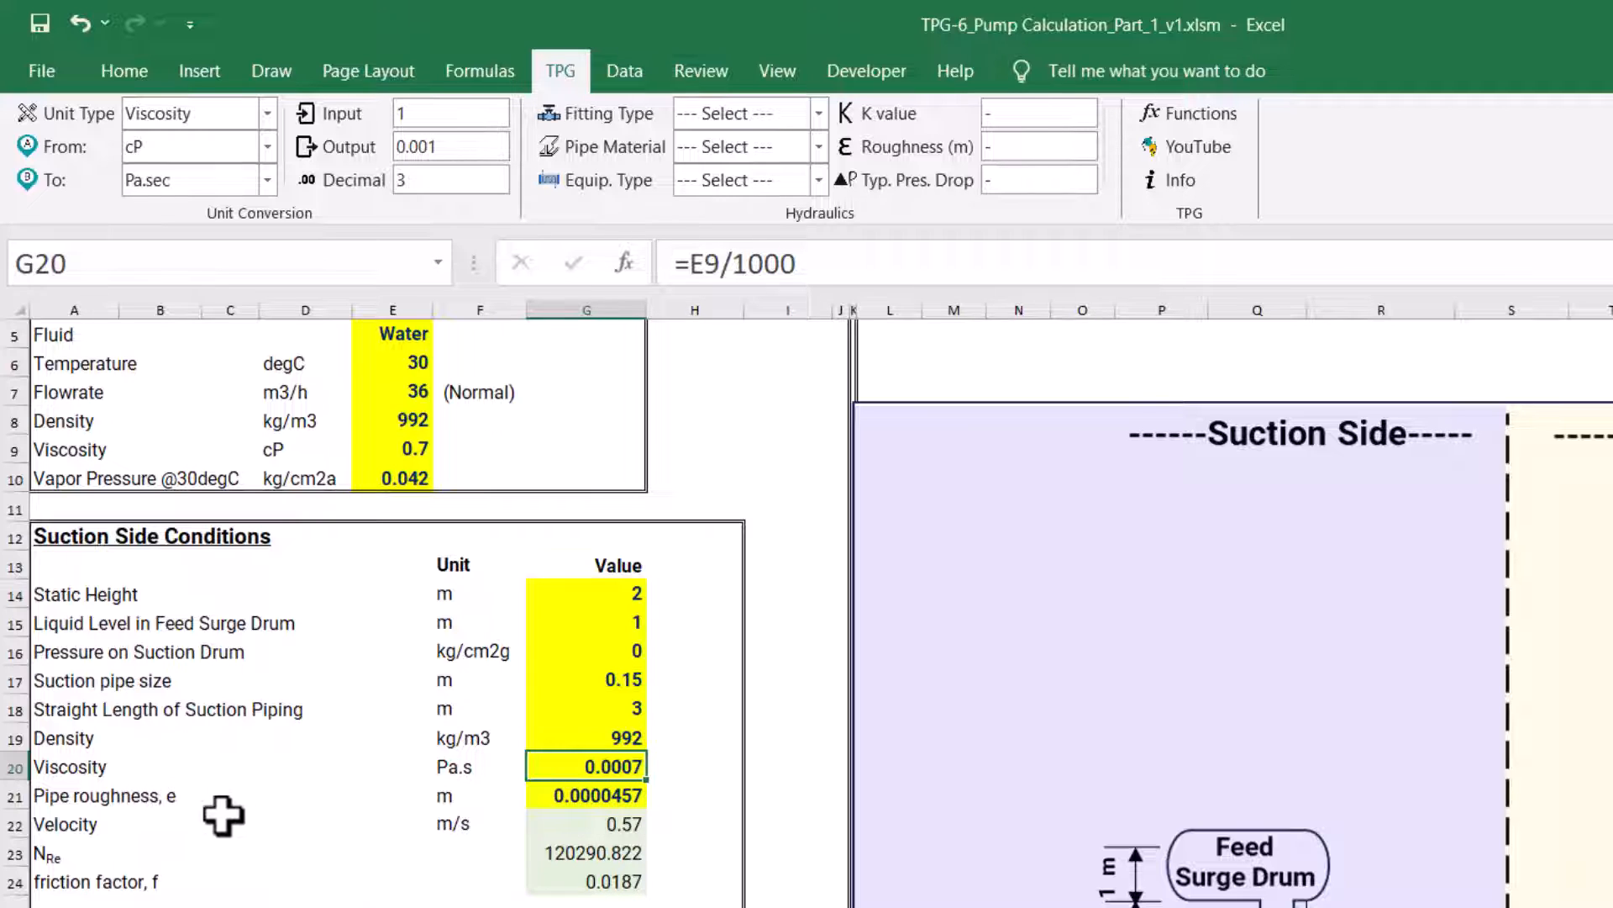
Look up the roughness of commercial steel or wrought iron pipe in the TPG add-in for the suction-side pipe roughness
left_click(548, 799)
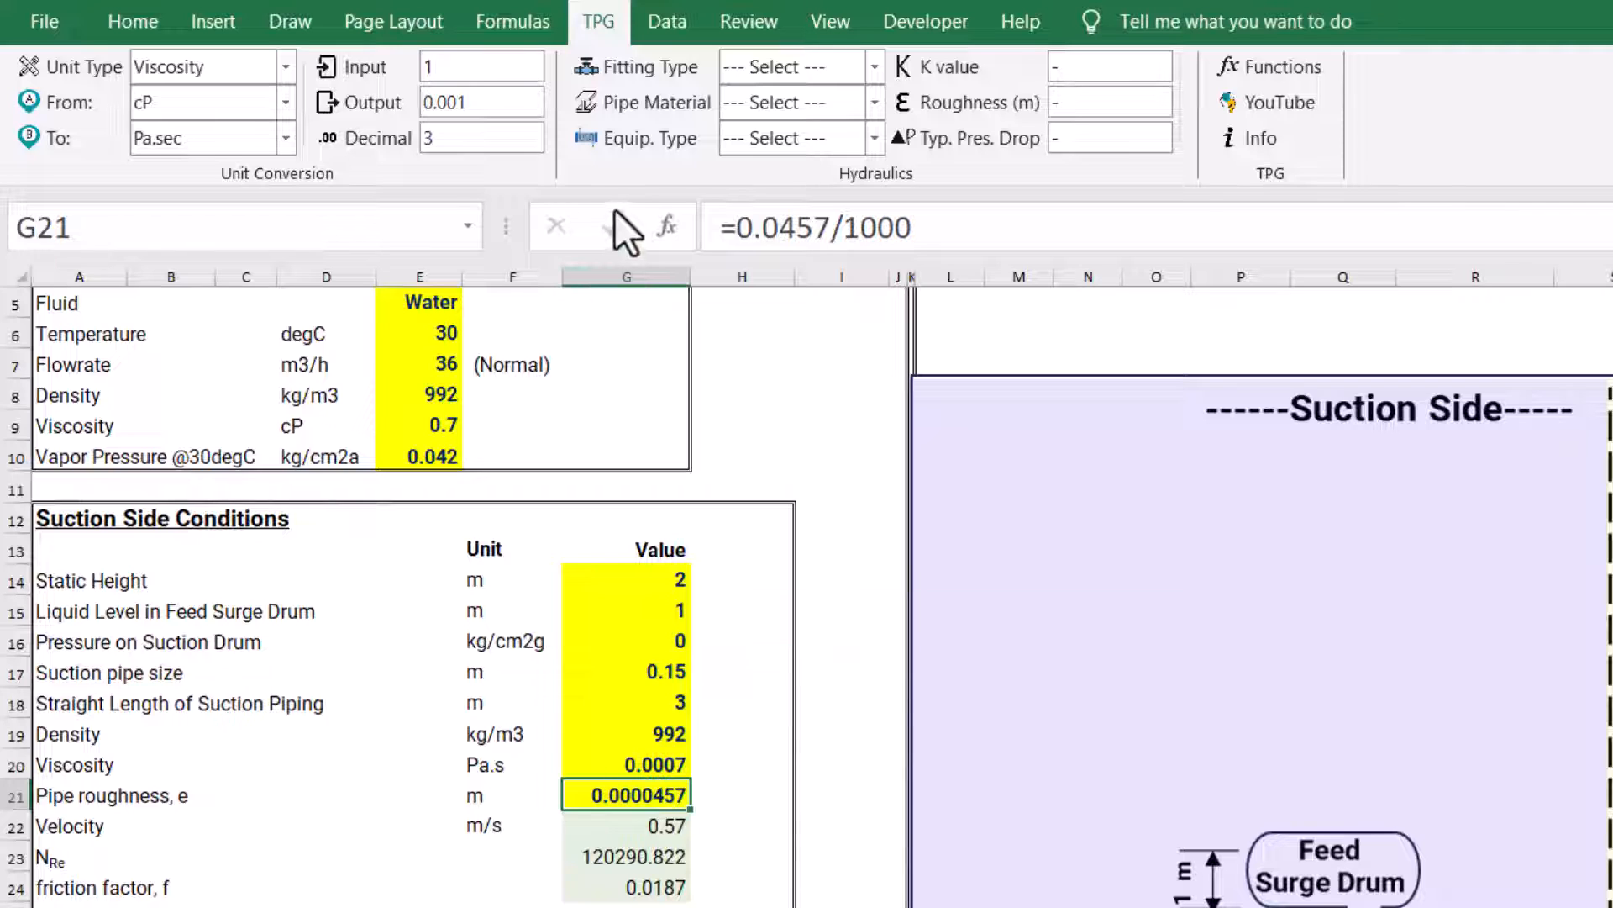
left_click(873, 103)
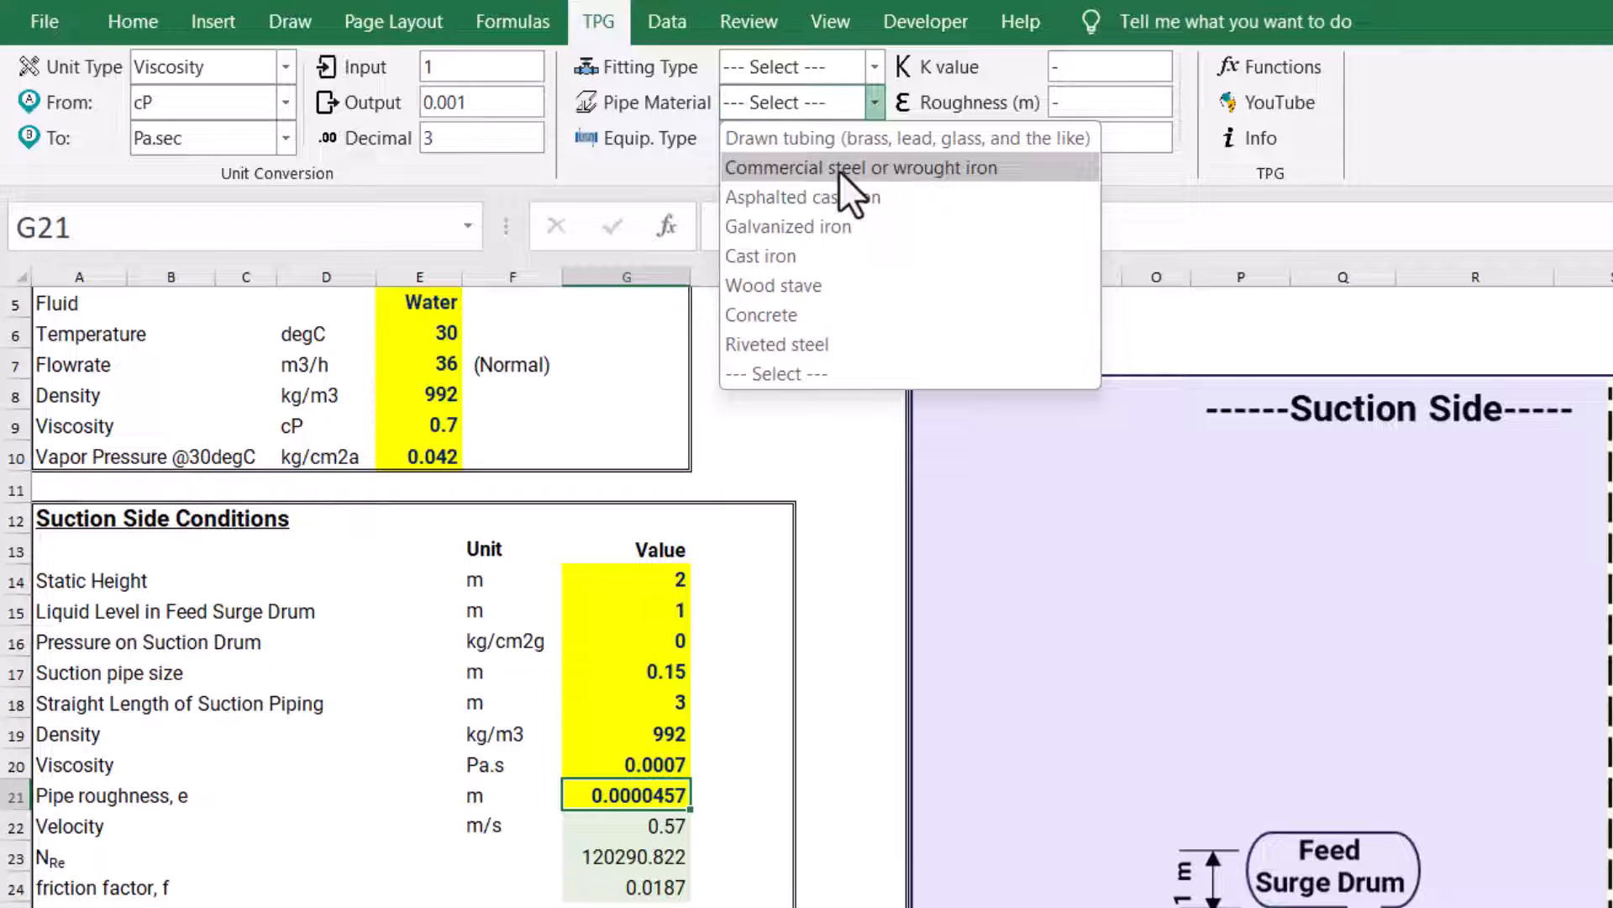
left_click(839, 170)
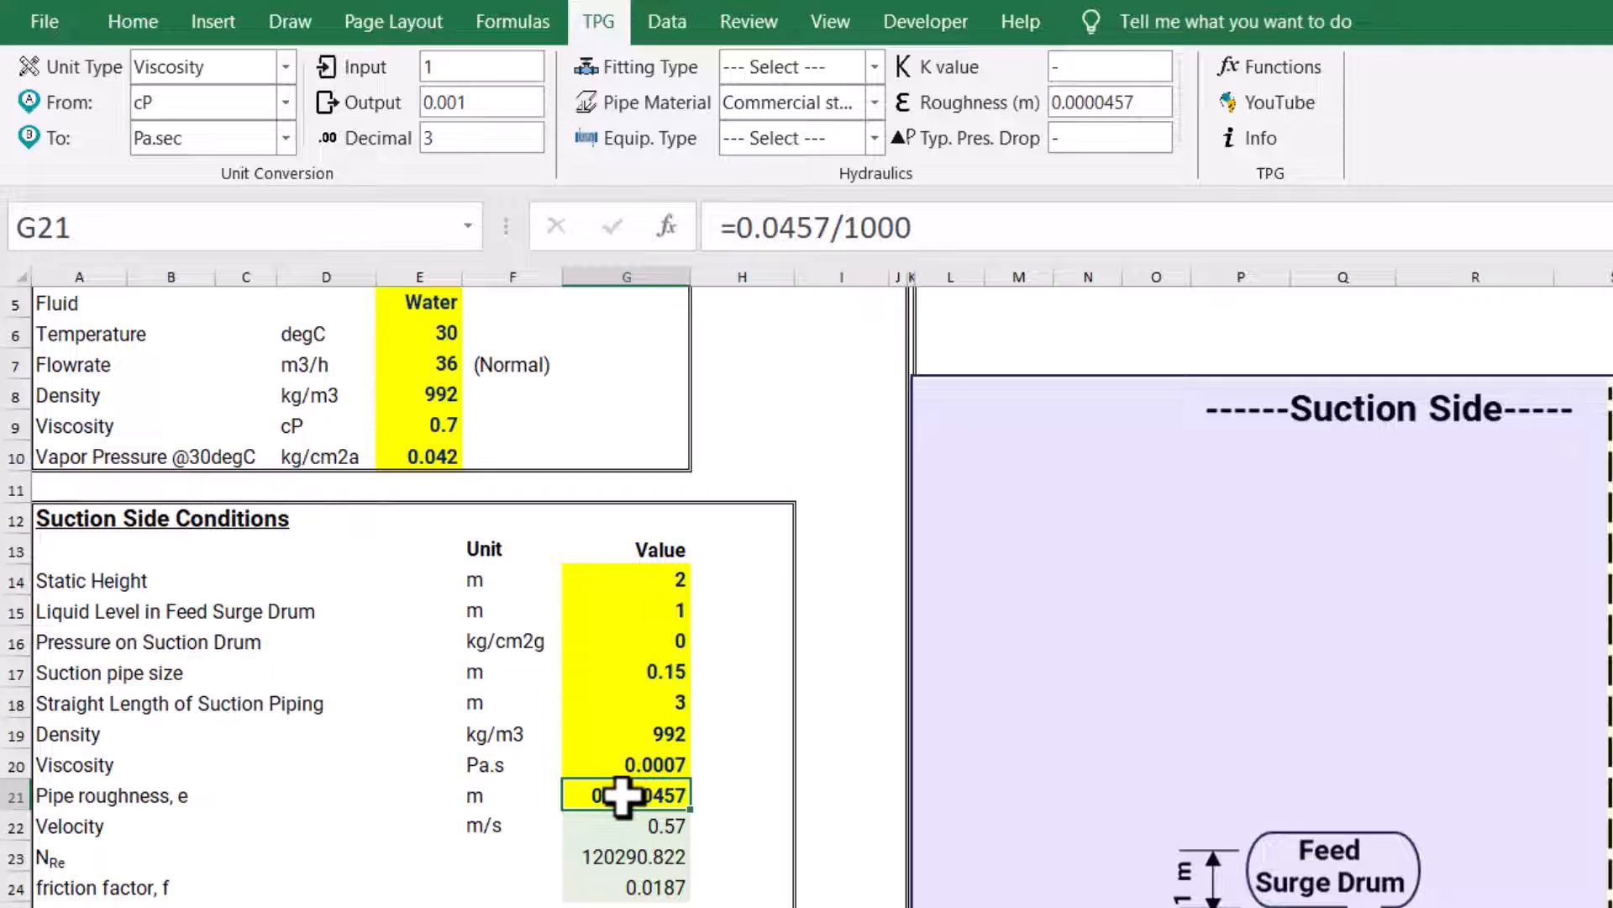
Inspect the suction-side velocity and Reynolds number formulas and their referenced cells, leaving both formulas as they are
left_click(98, 830)
double_click(657, 828)
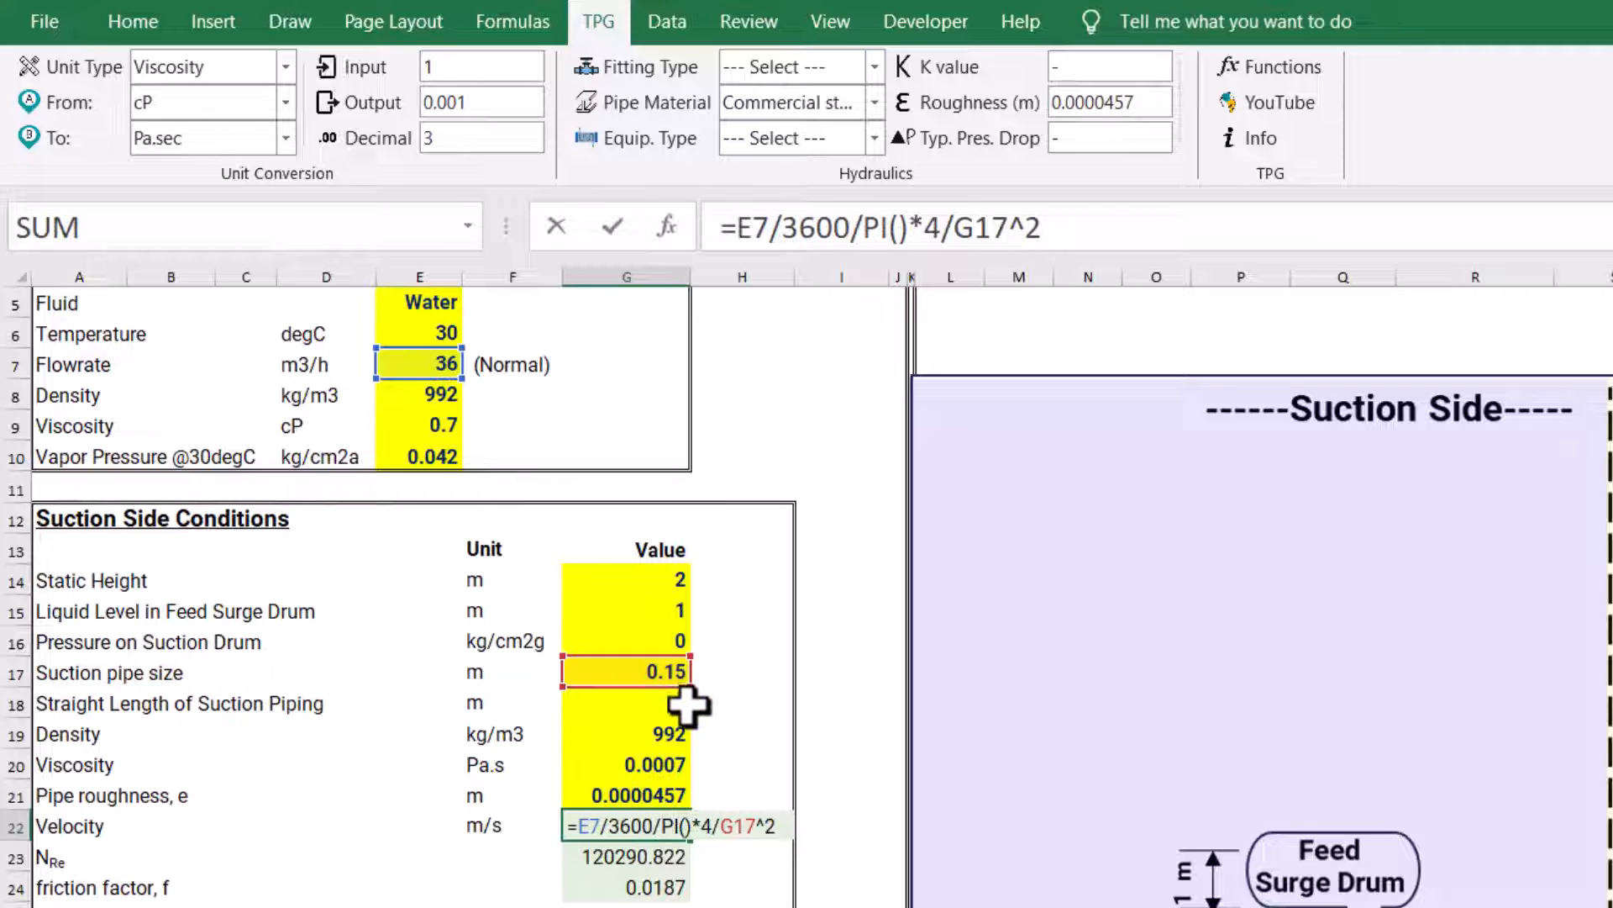
key("Escape")
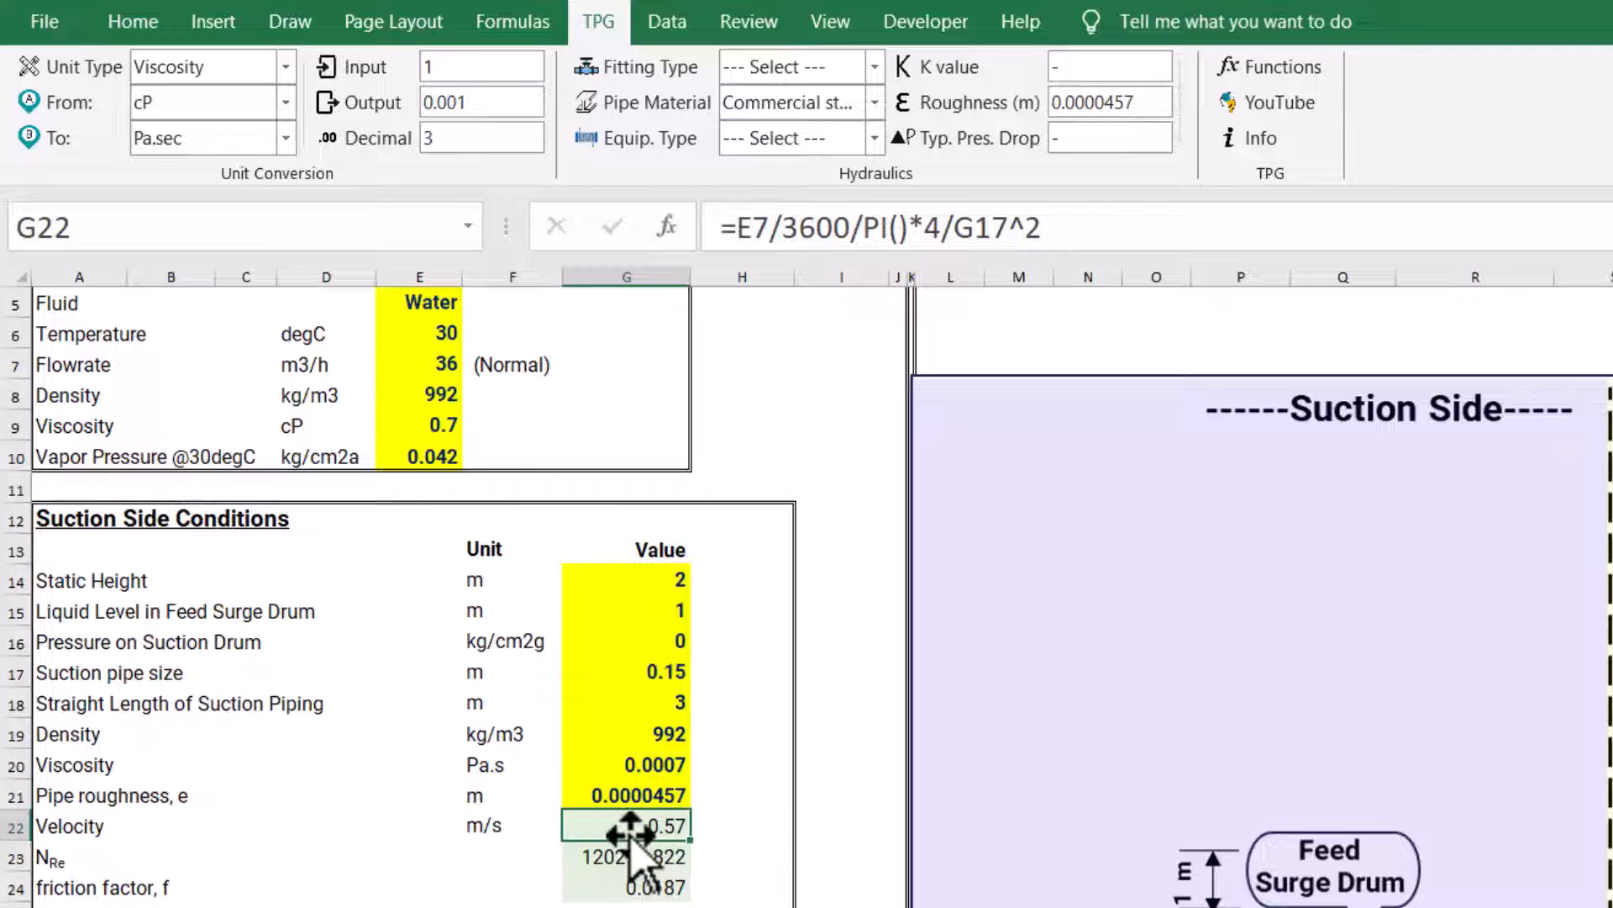
left_click(647, 859)
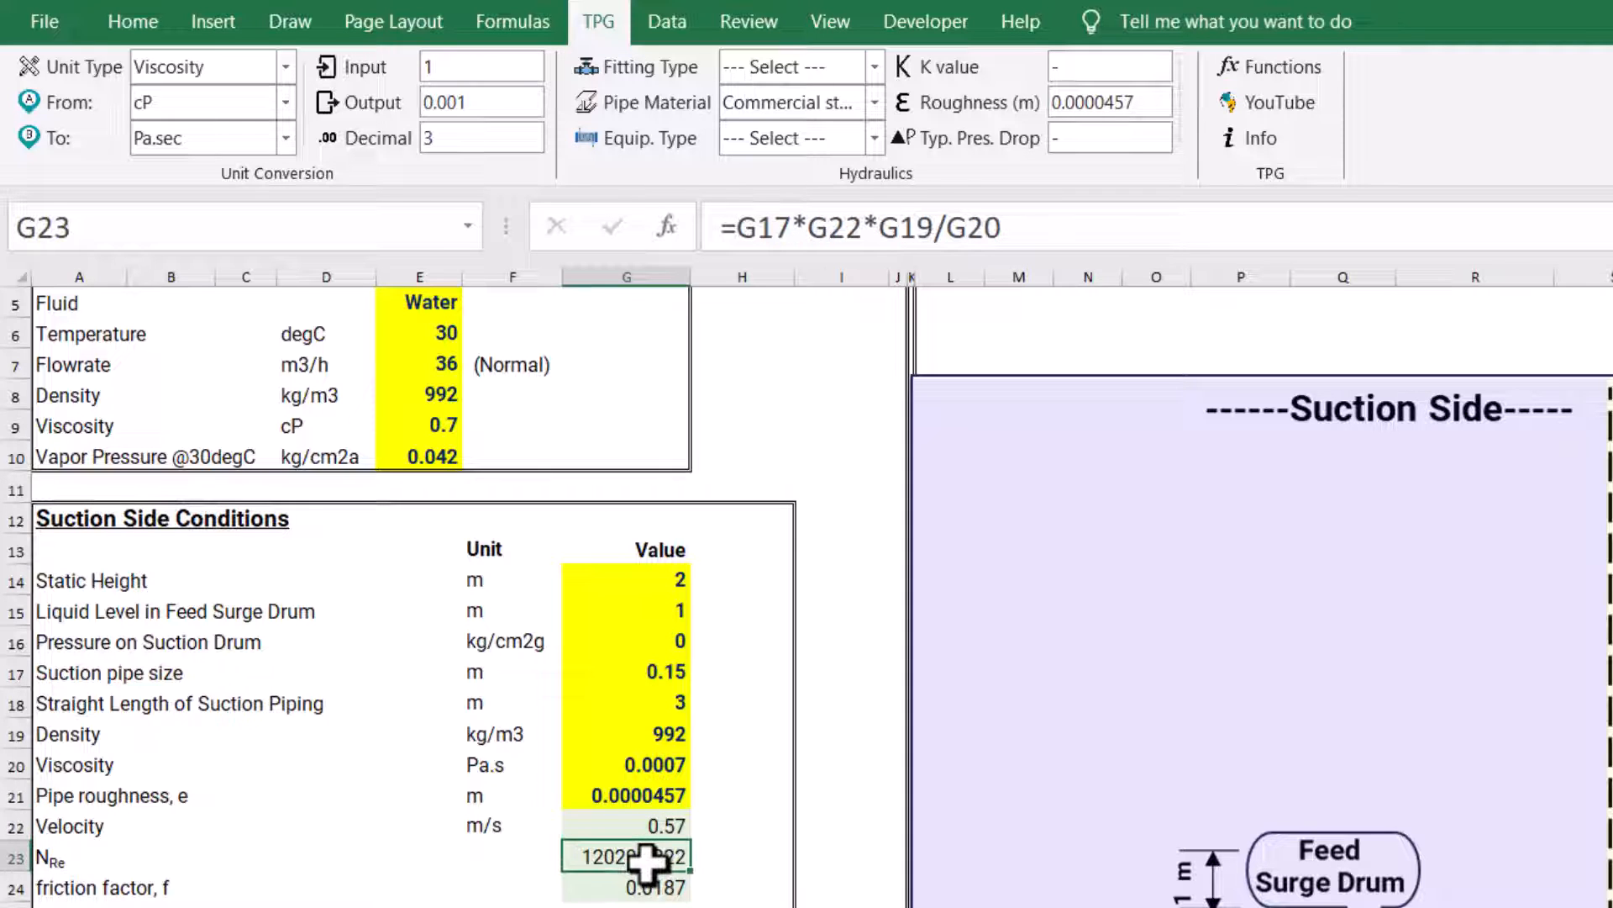
double_click(652, 855)
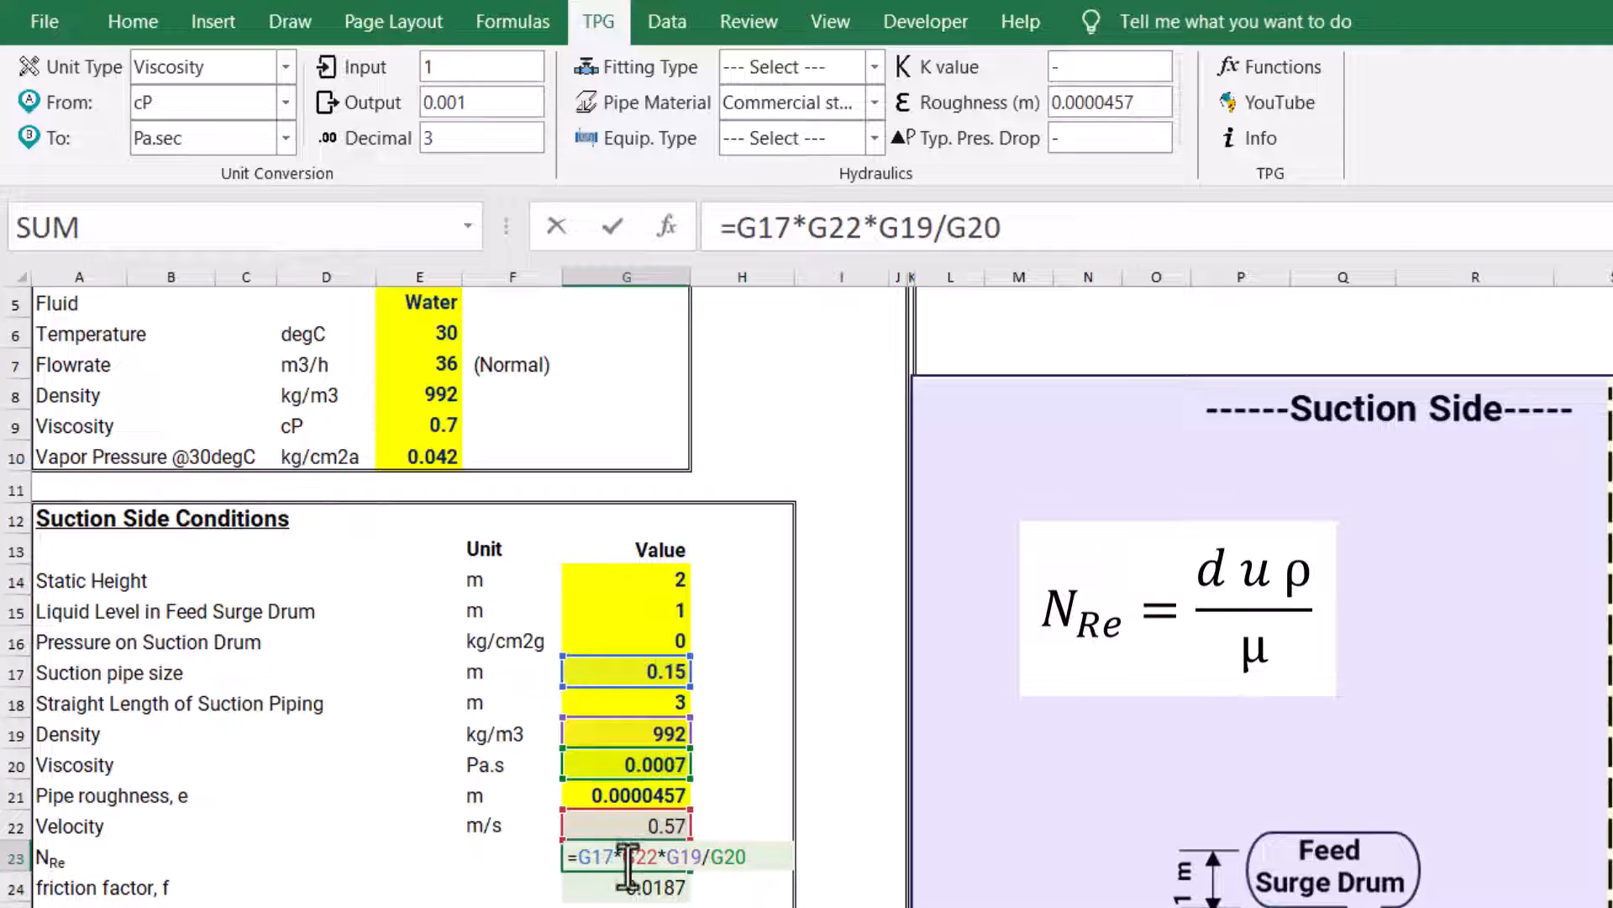
key("Escape")
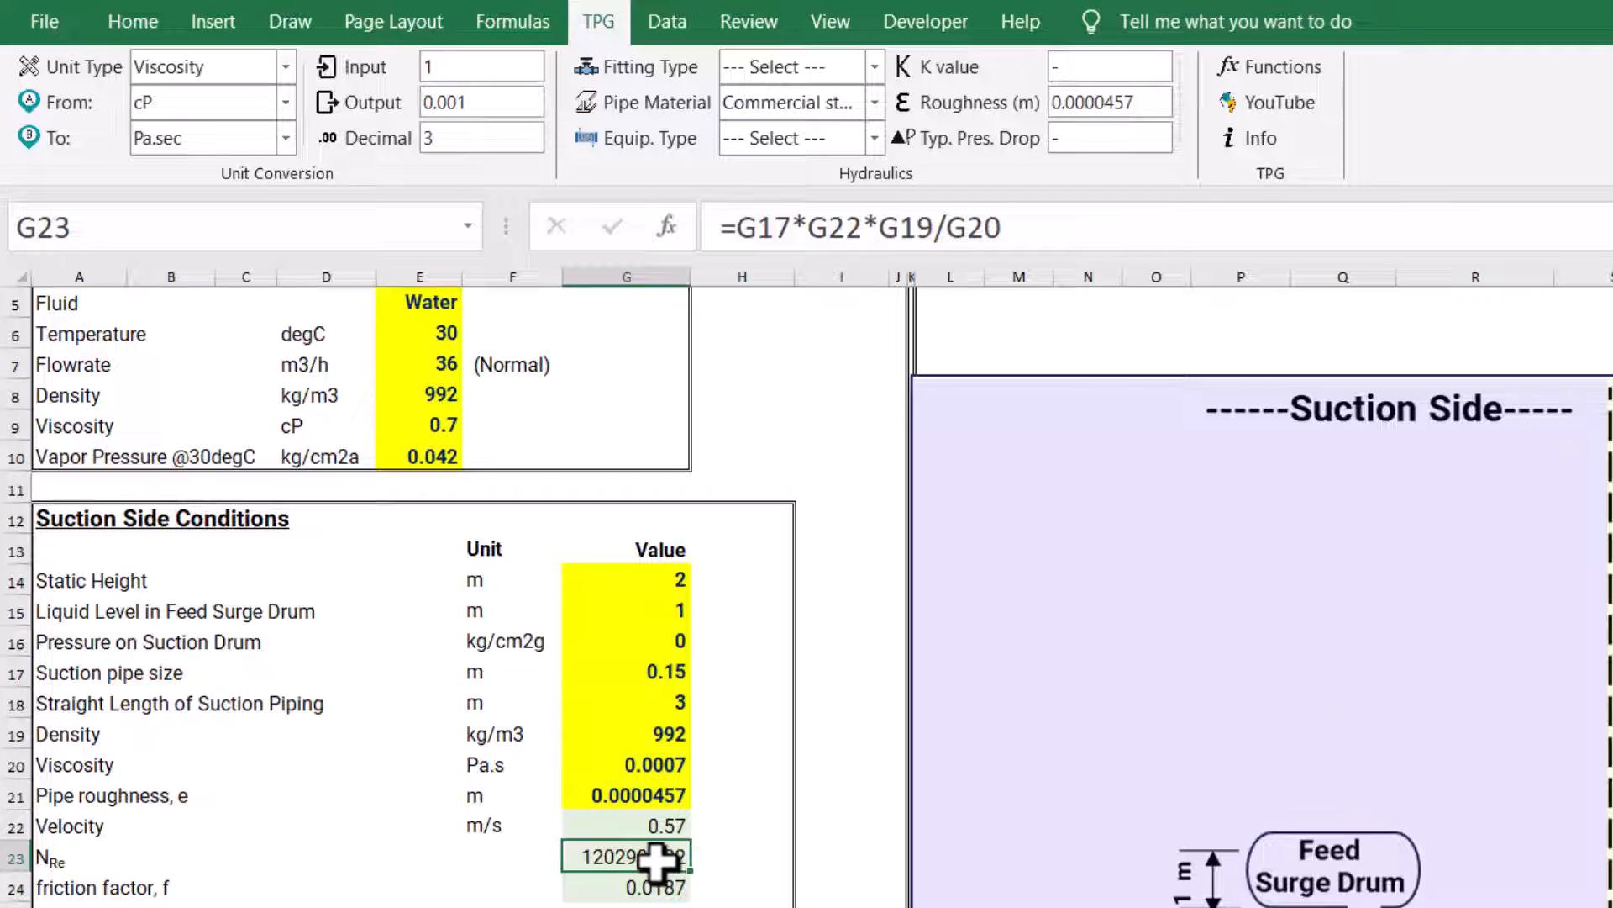
Start a TPG_NRe formula in H23, beside the suction-side Reynolds number, and insert its argument placeholders
left_click(739, 857)
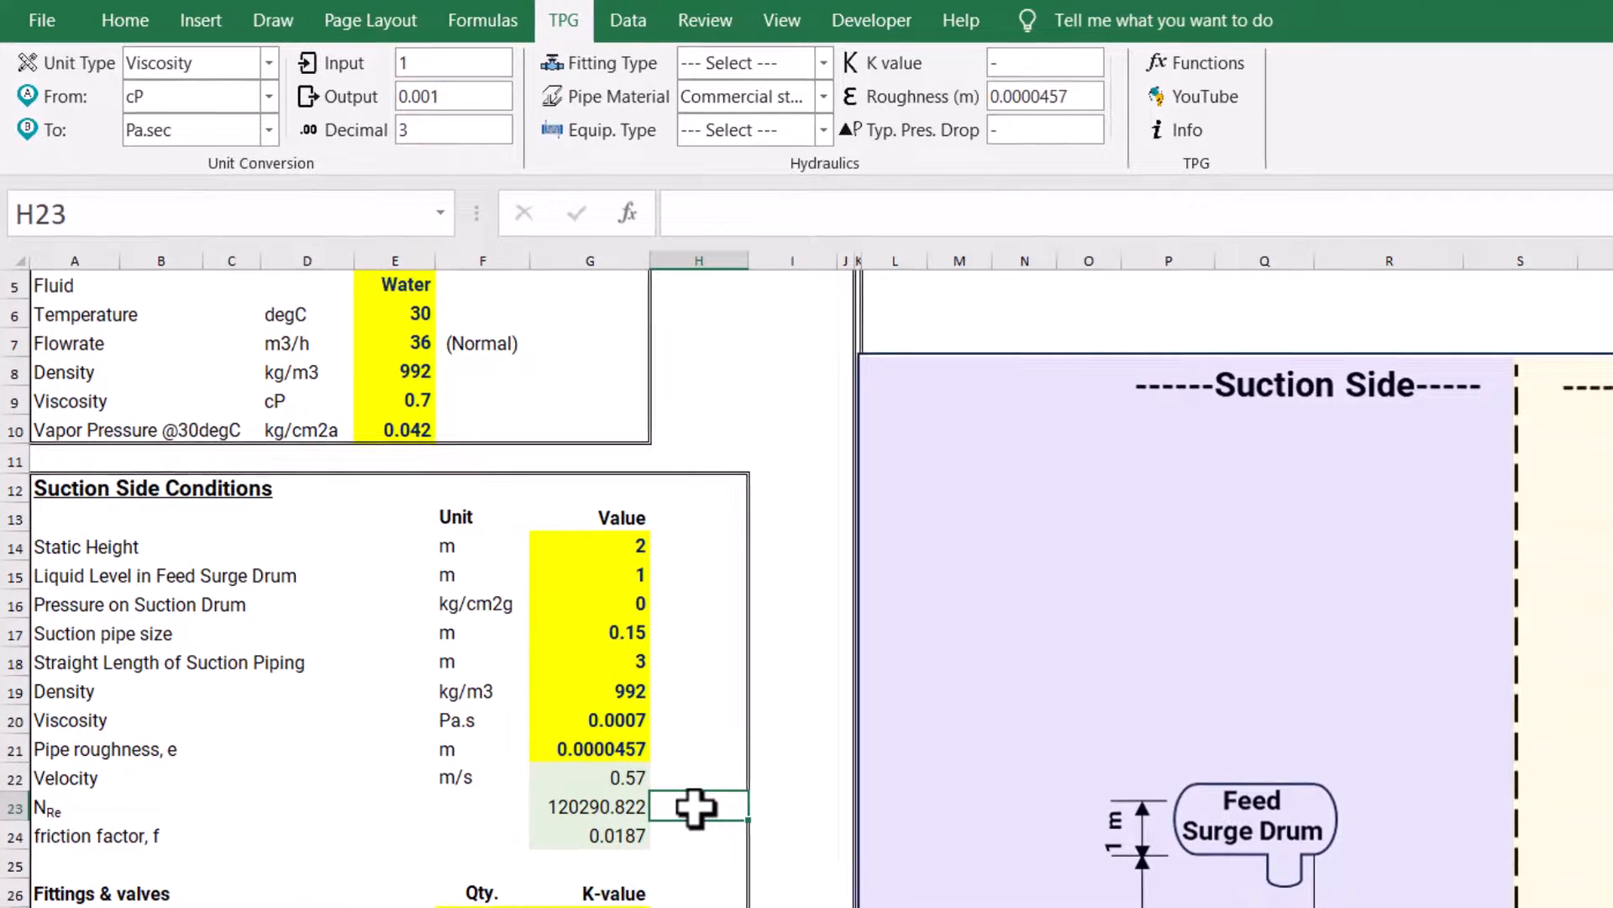
type("=")
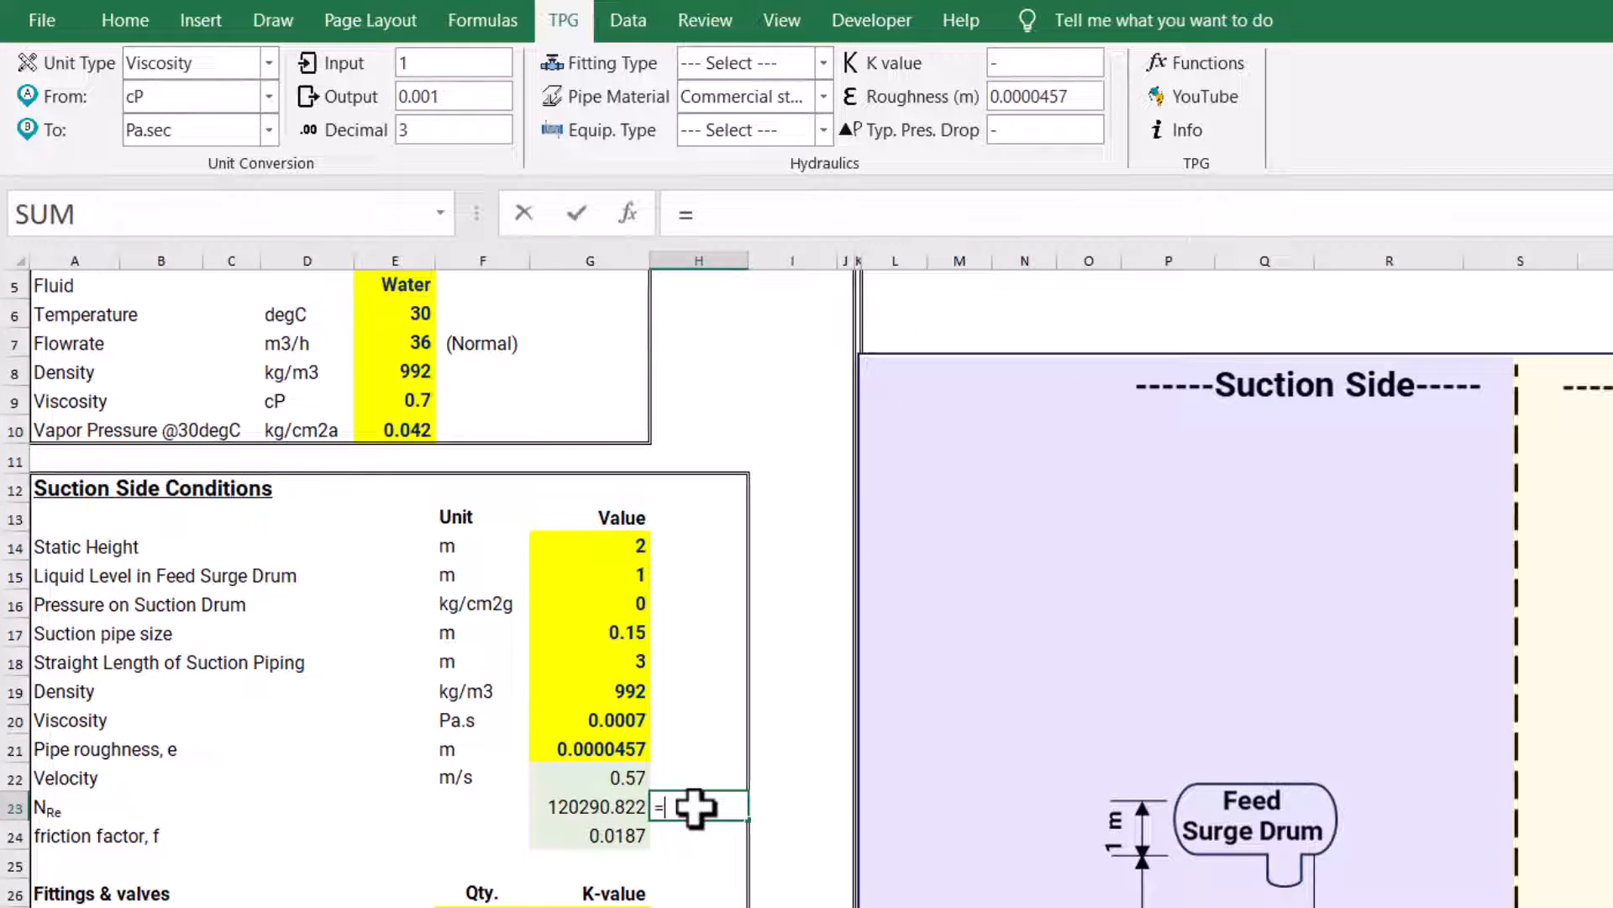
type("TPG")
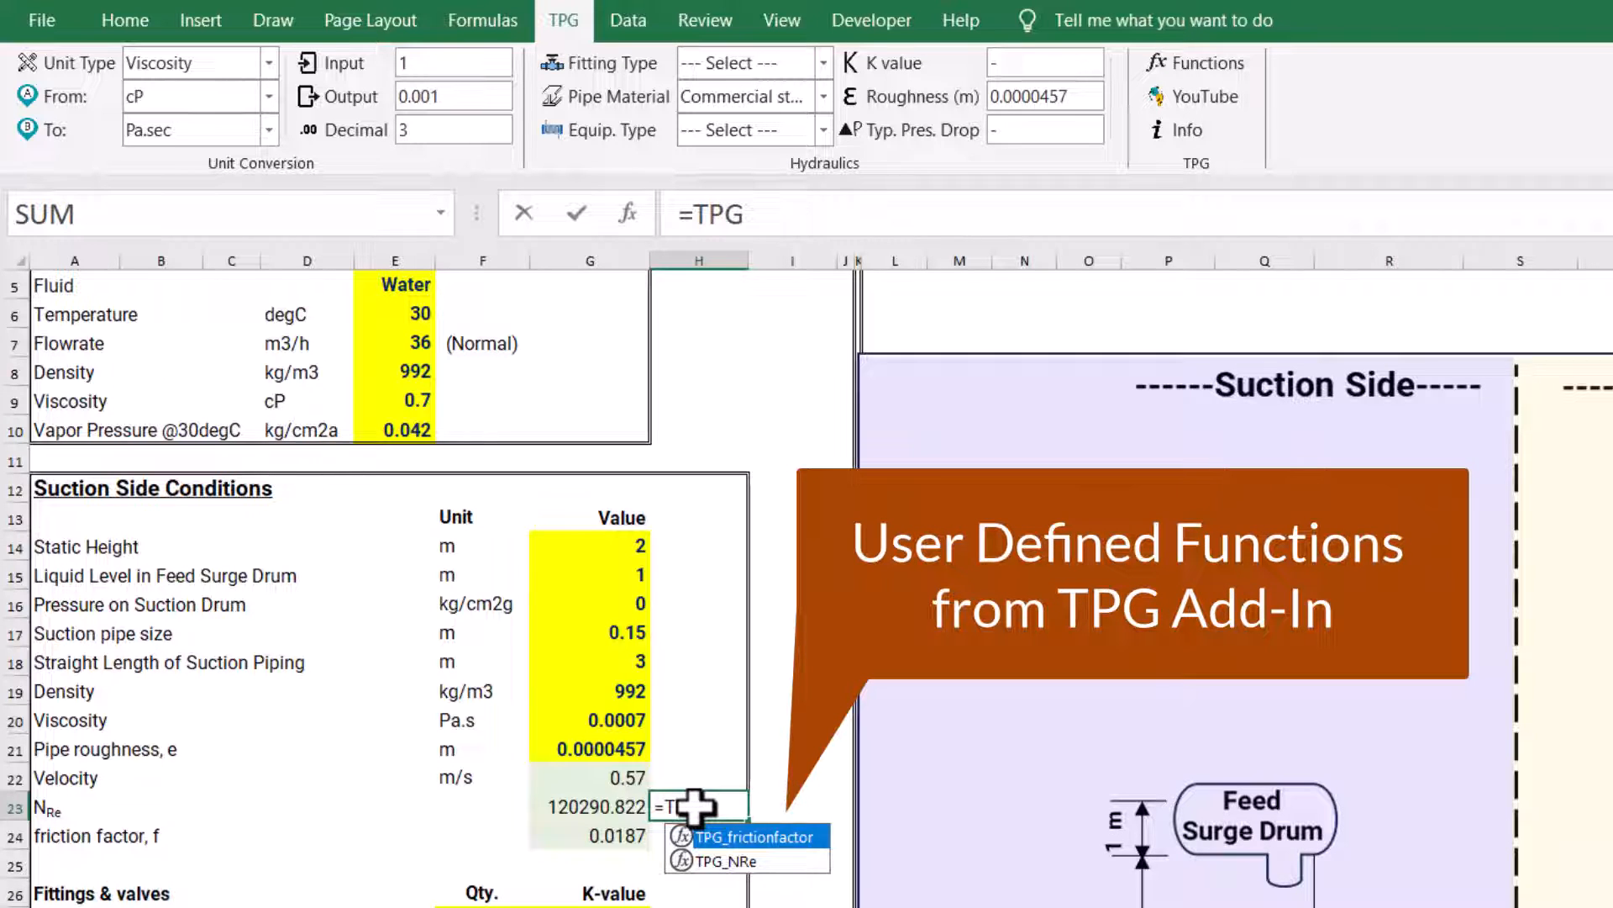
key("Down")
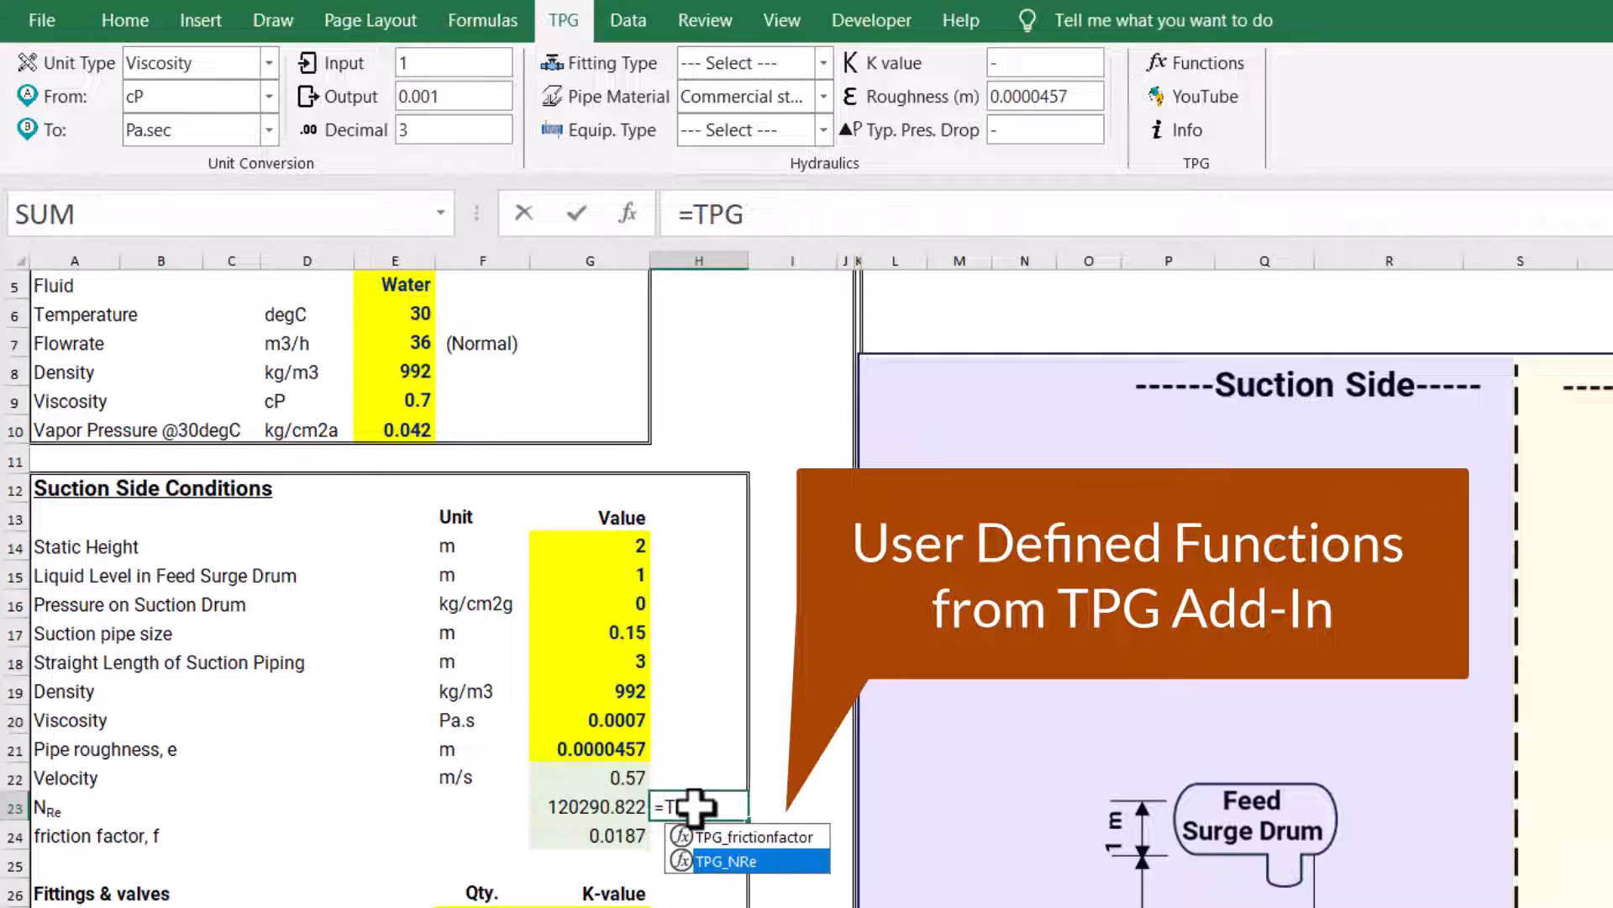
key("Tab")
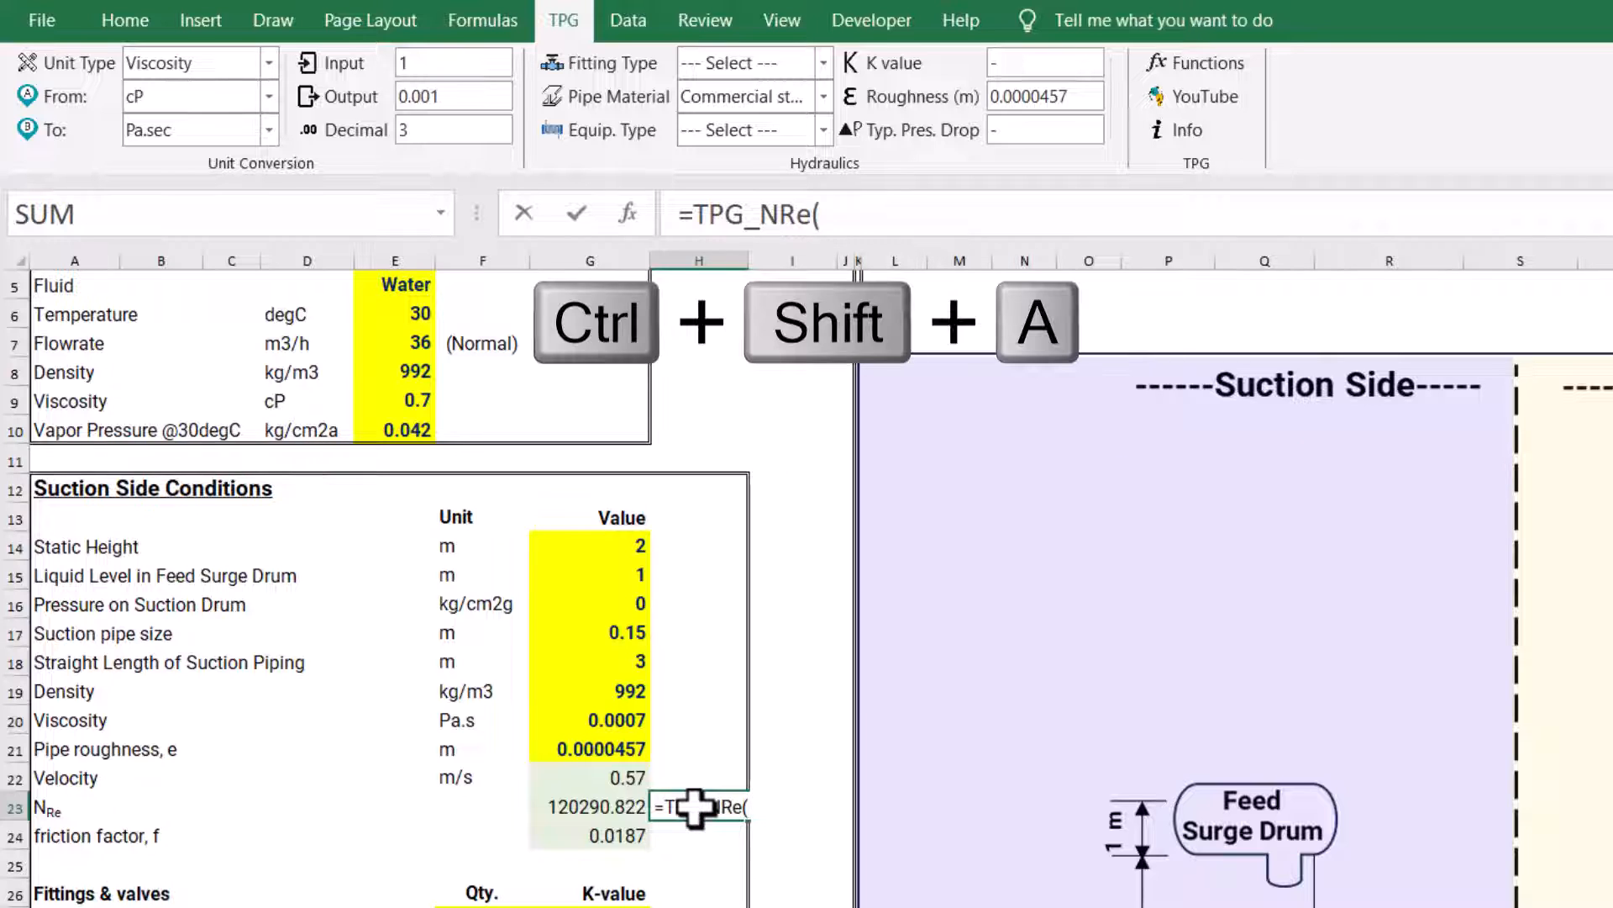
key("ctrl+shift+a")
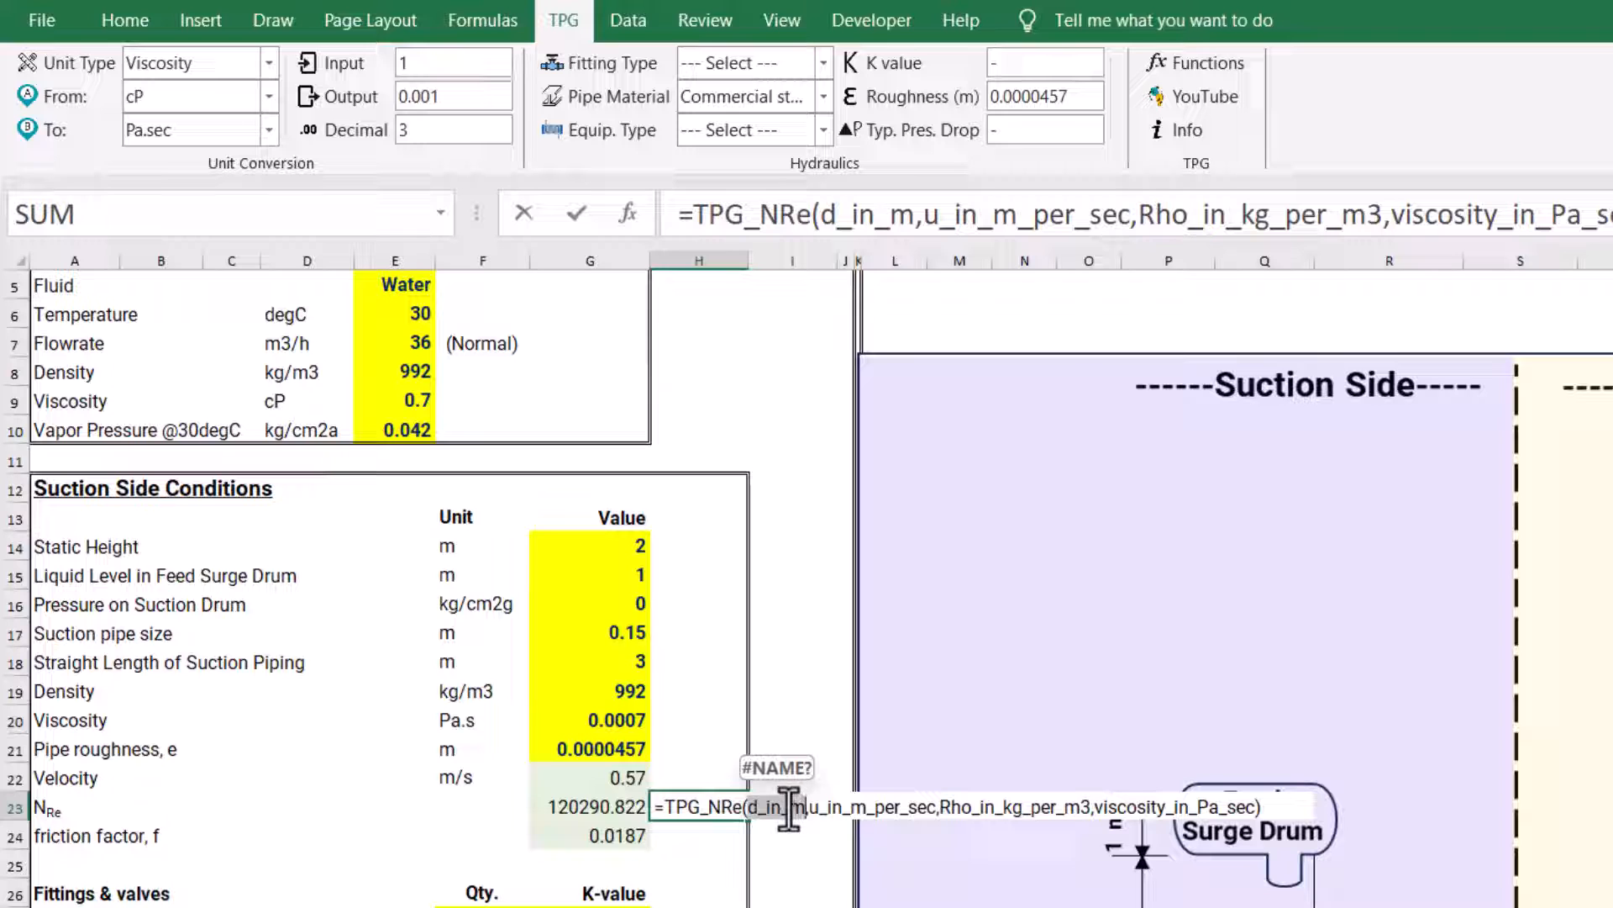
Complete the Reynolds number check in H23 as =TPG_NRe(G17,G22,G19,G20), using suction pipe size, velocity, density and viscosity
left_click(623, 634)
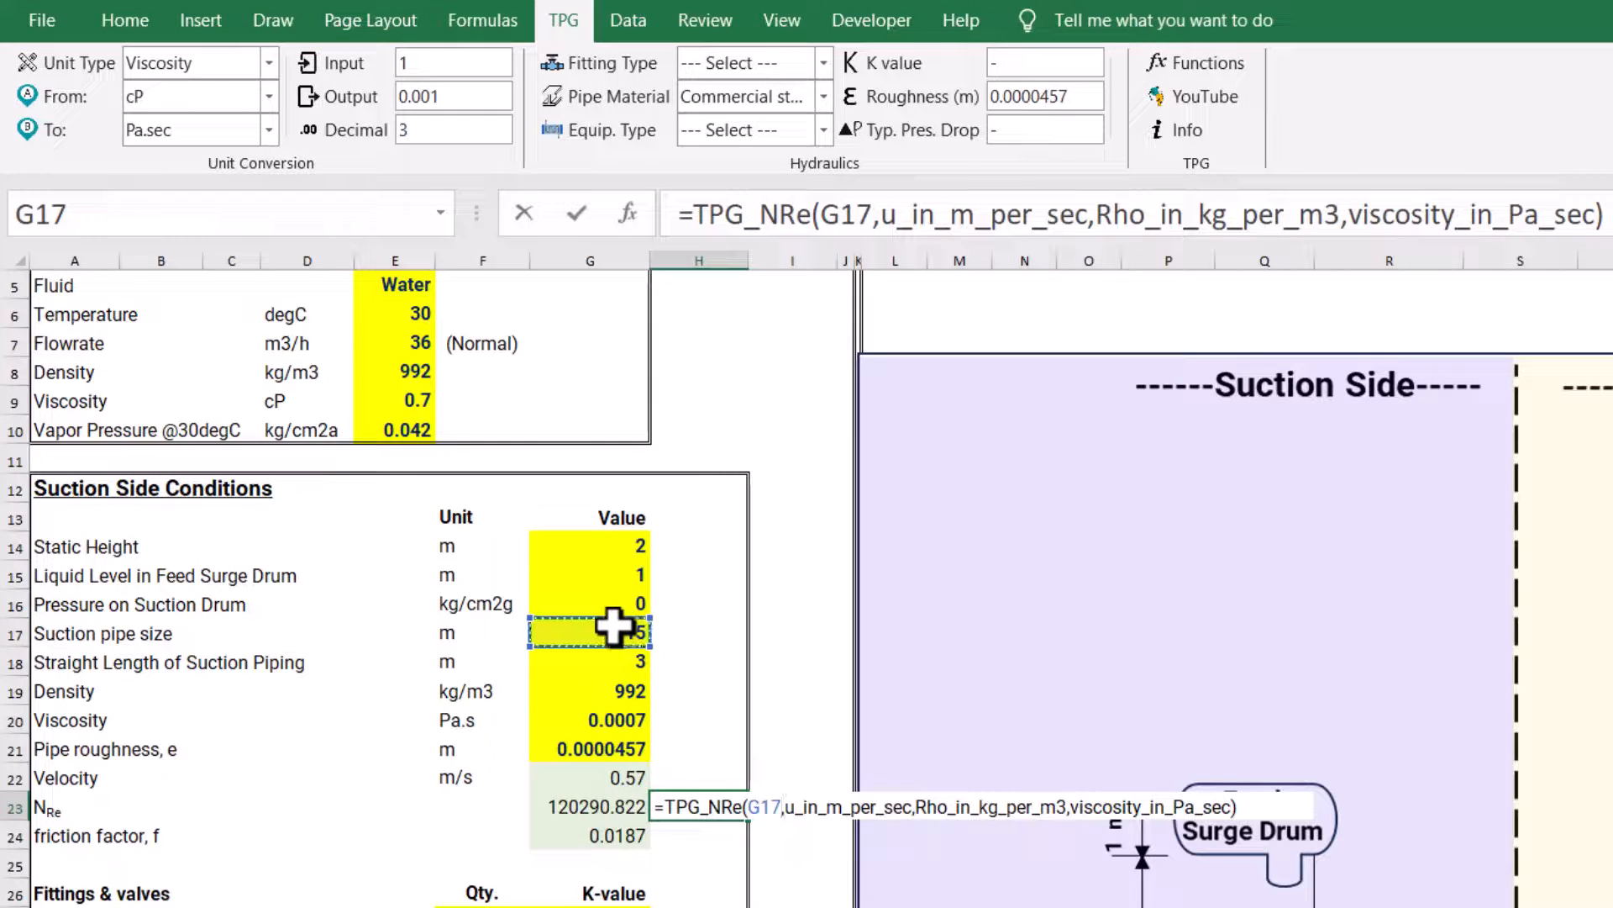
double_click(808, 808)
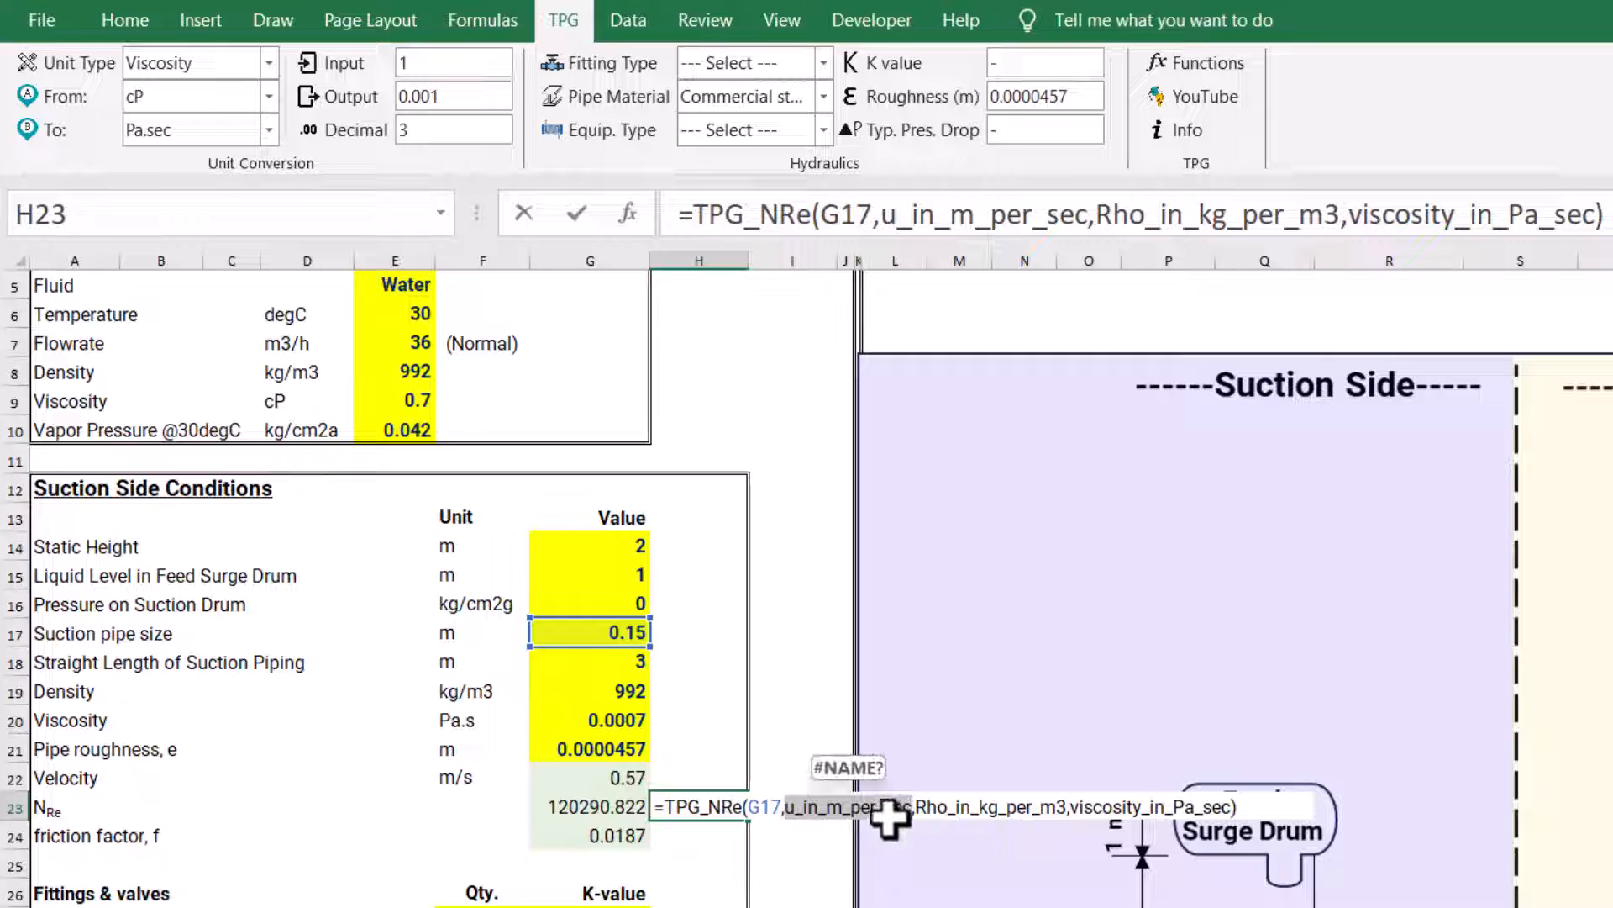
left_click(613, 773)
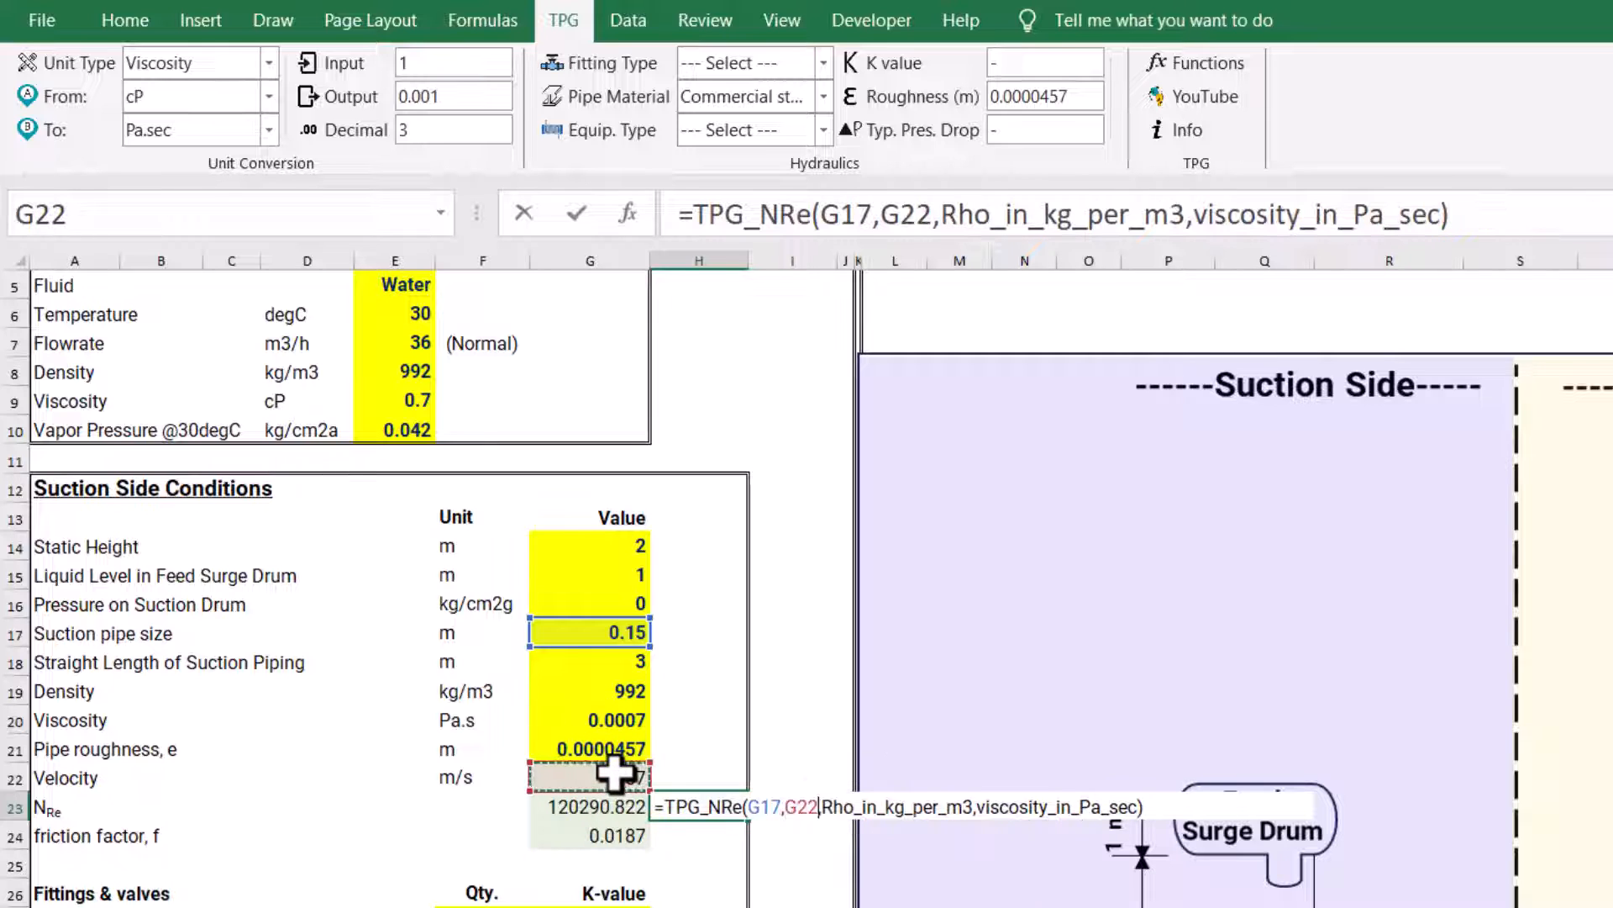
double_click(861, 807)
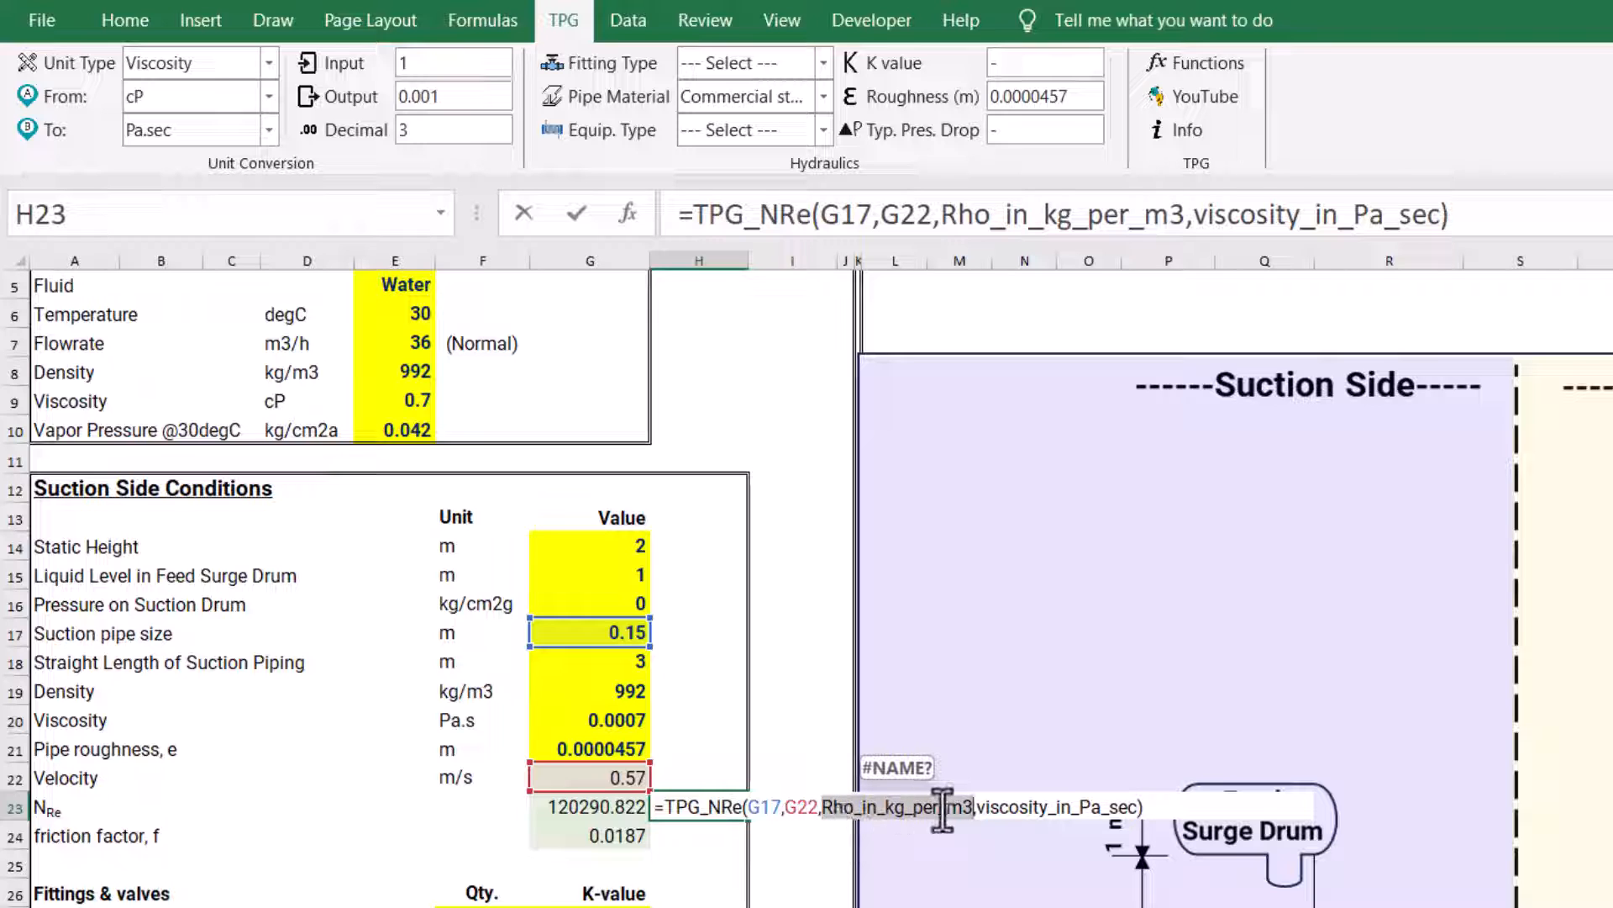
left_click(585, 687)
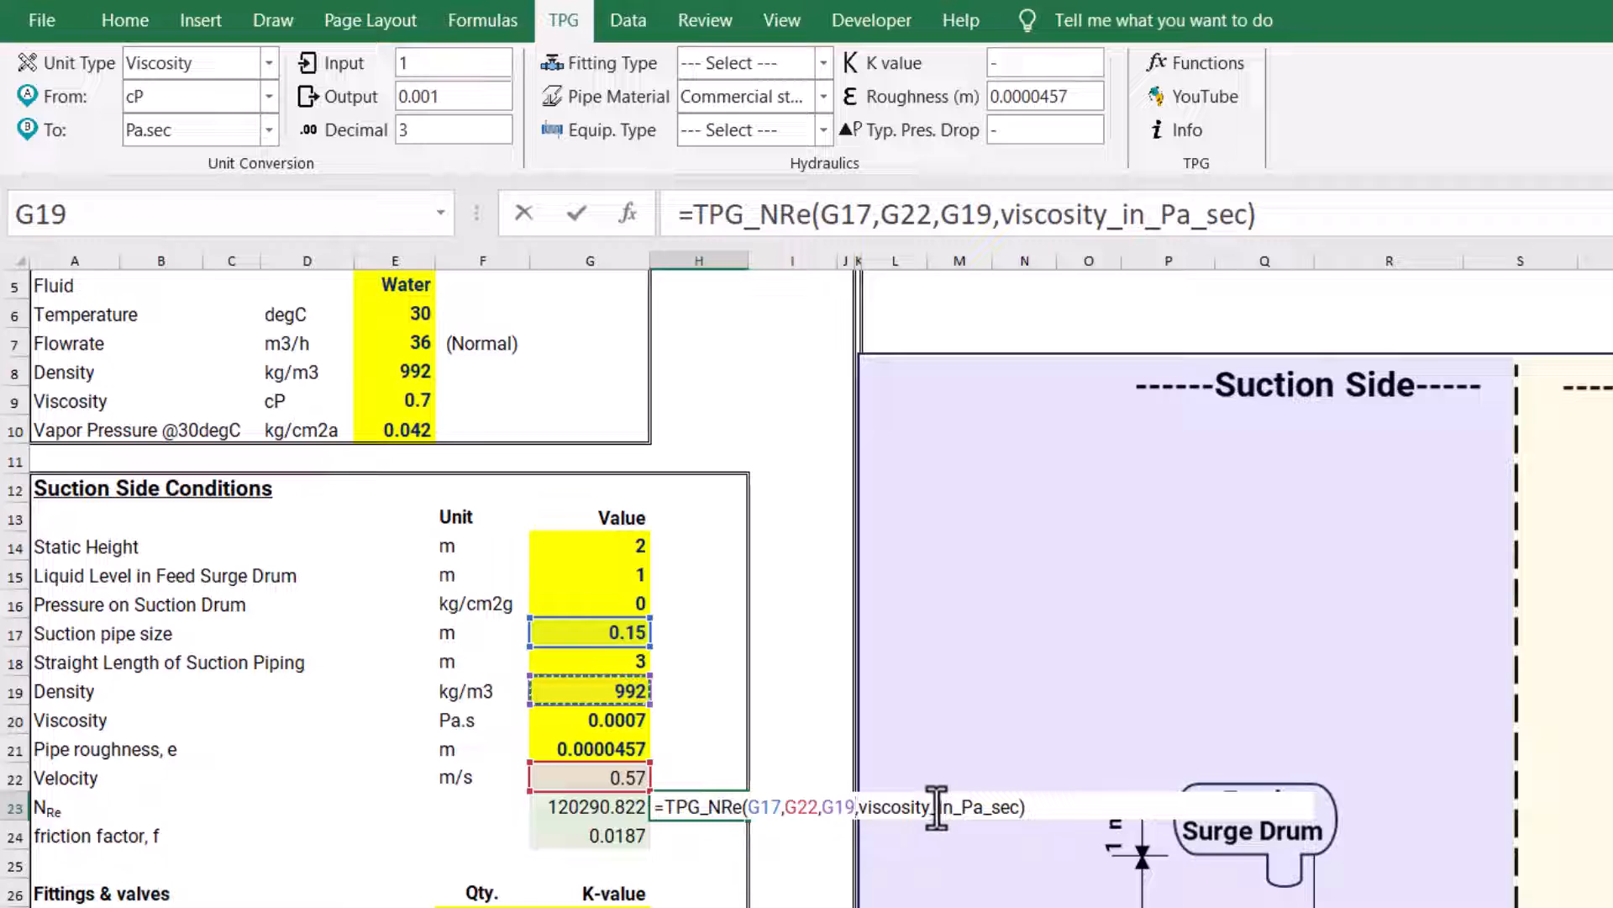
double_click(945, 806)
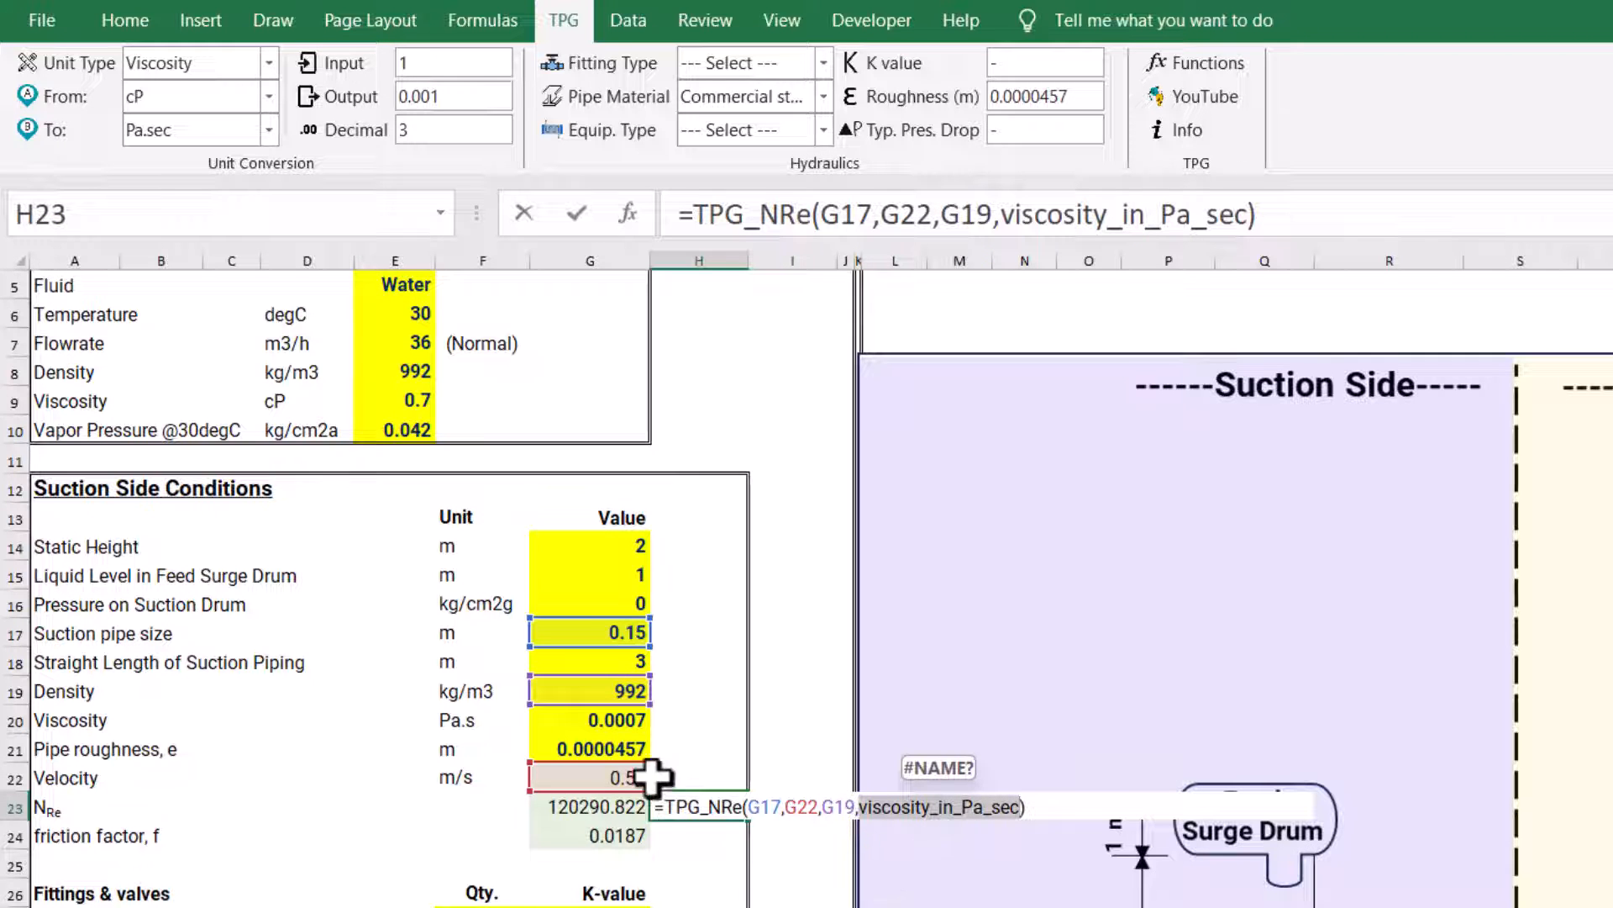
left_click(593, 720)
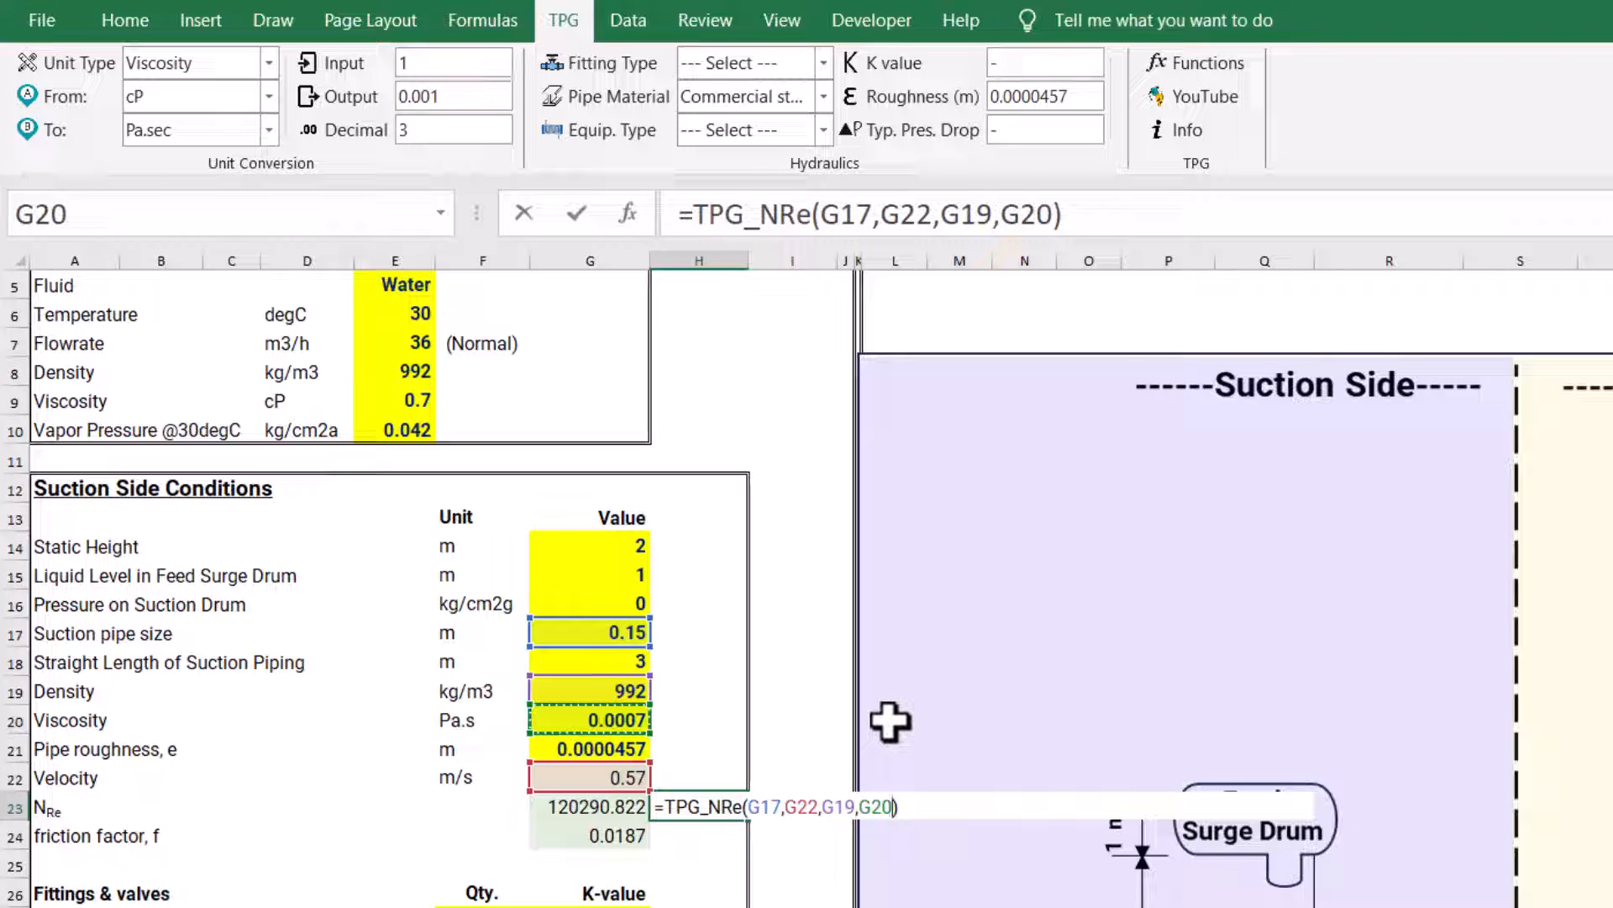
key("Return")
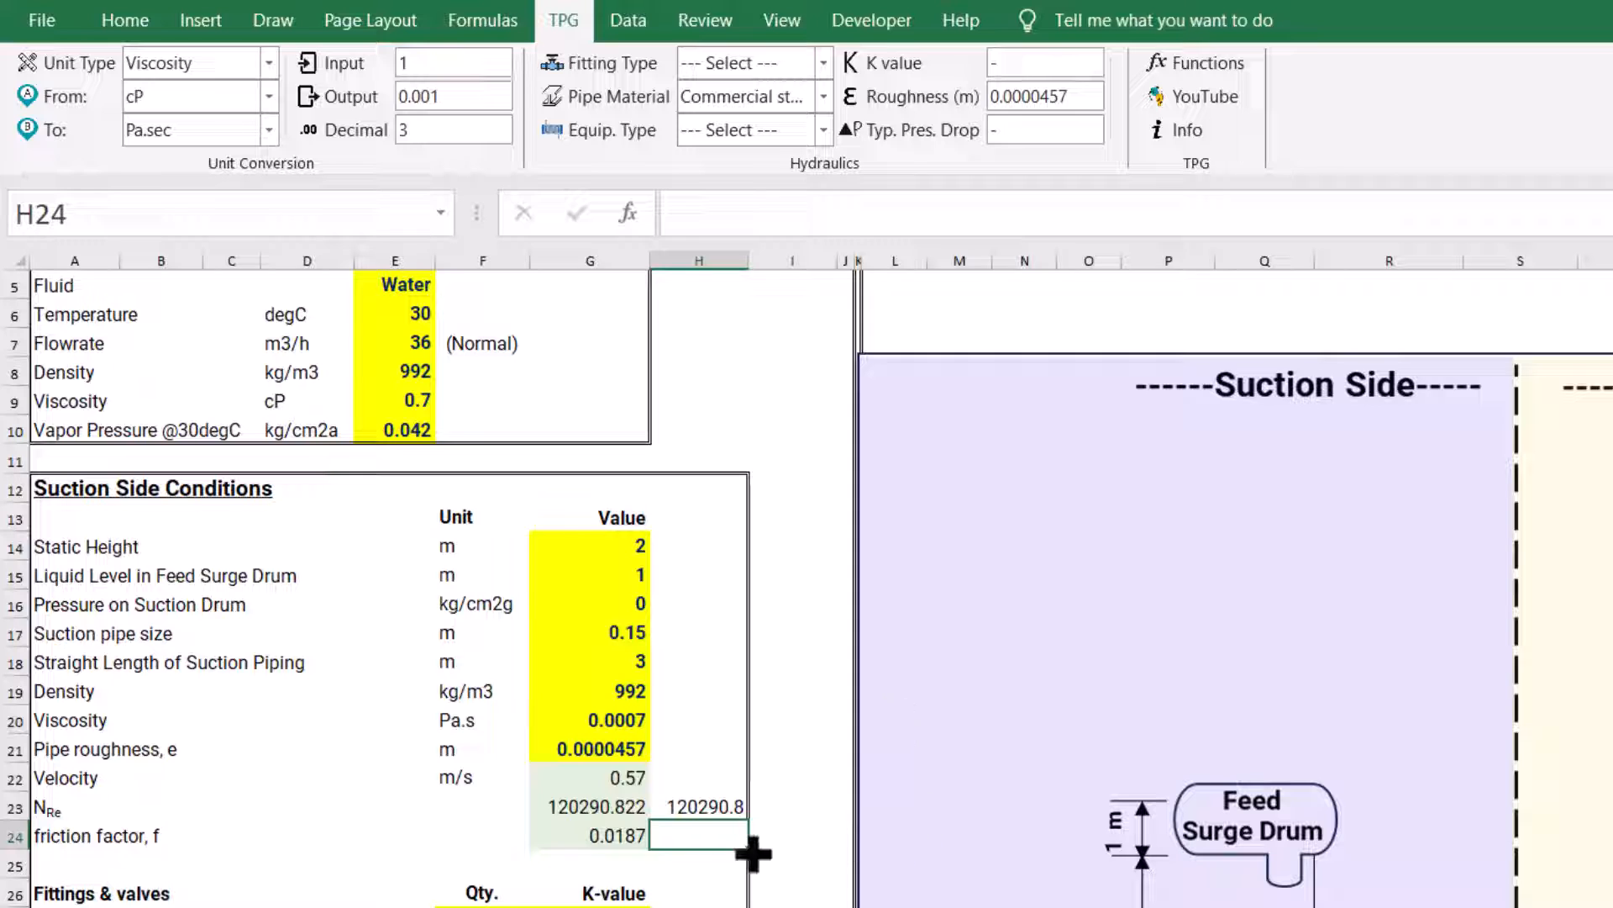
Compare the Reynolds number formulas in H23 and G23, and look at the suction-side friction factor in G24
left_click(704, 803)
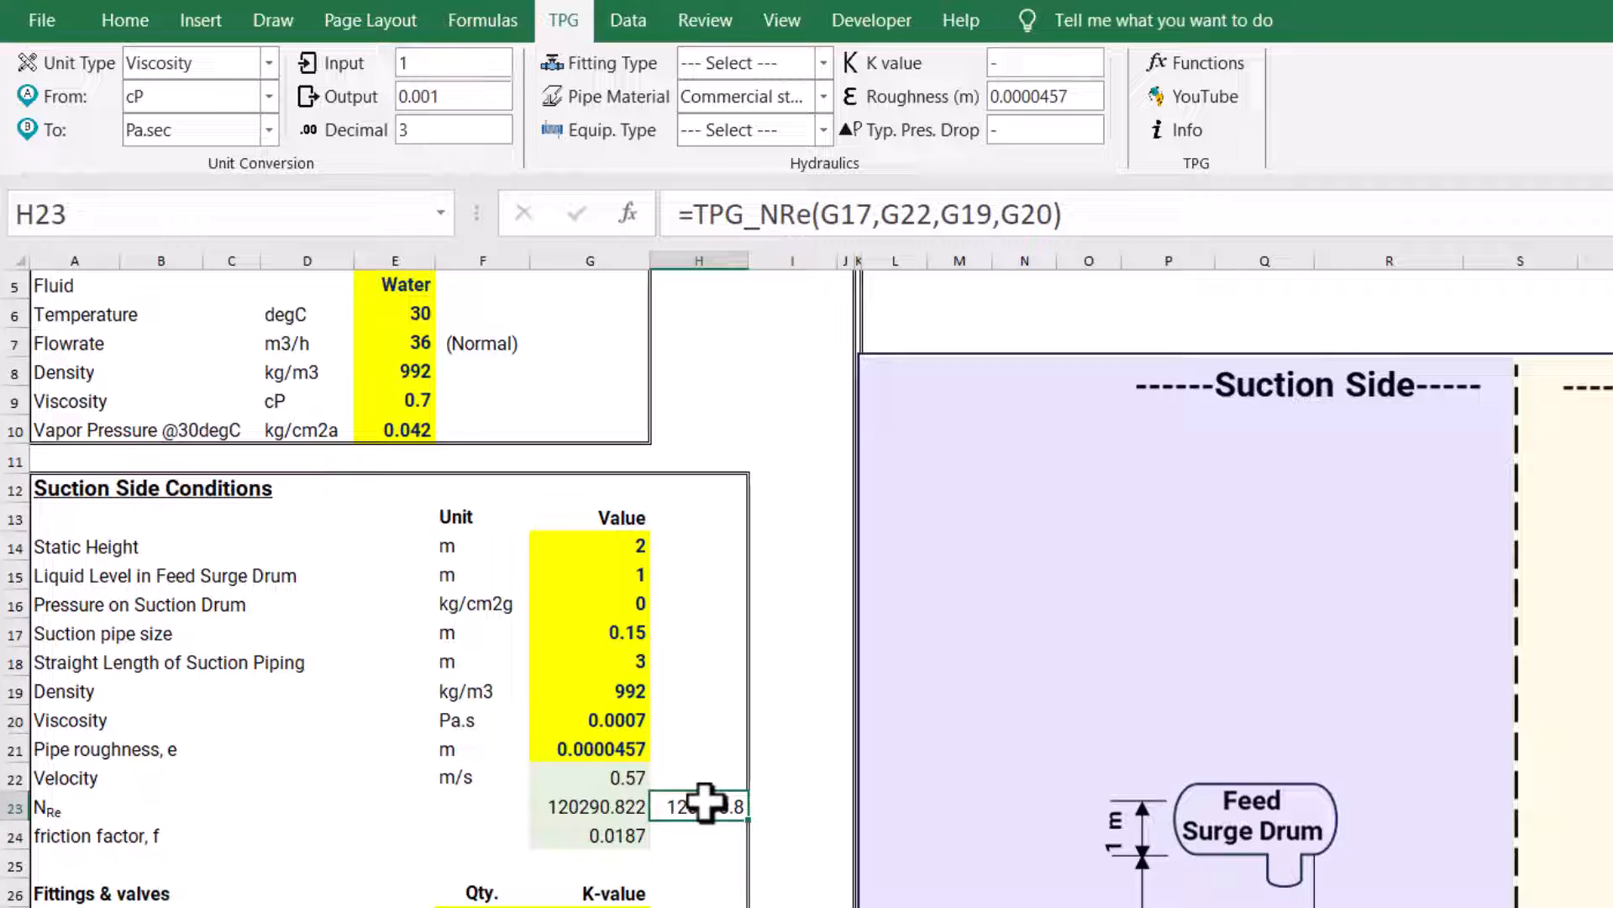
left_click(607, 807)
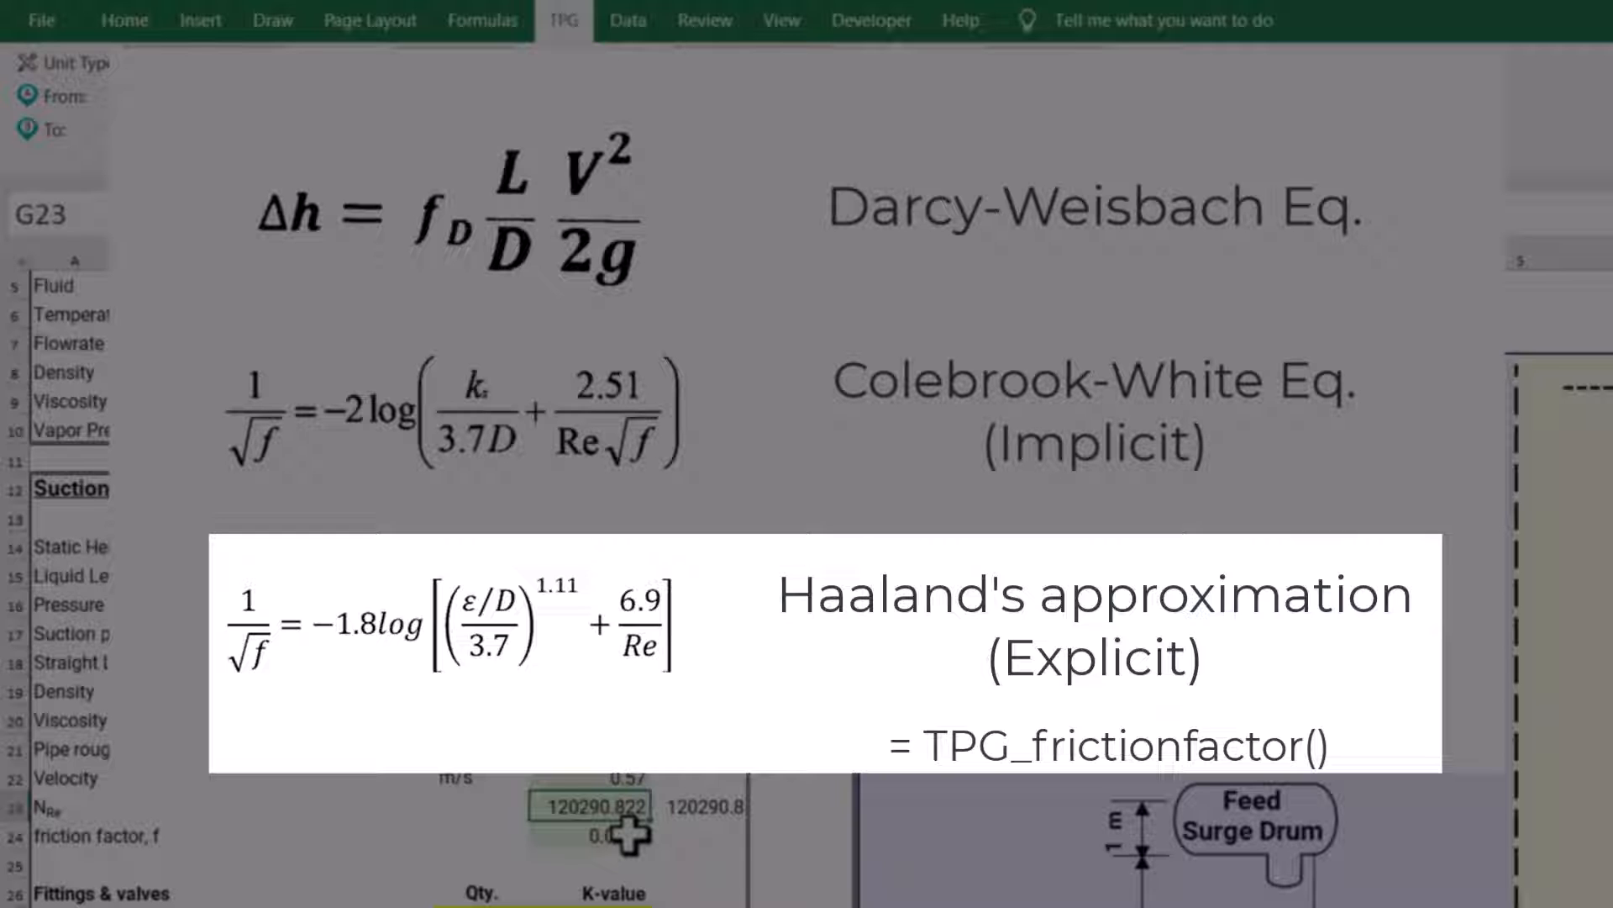
left_click(629, 834)
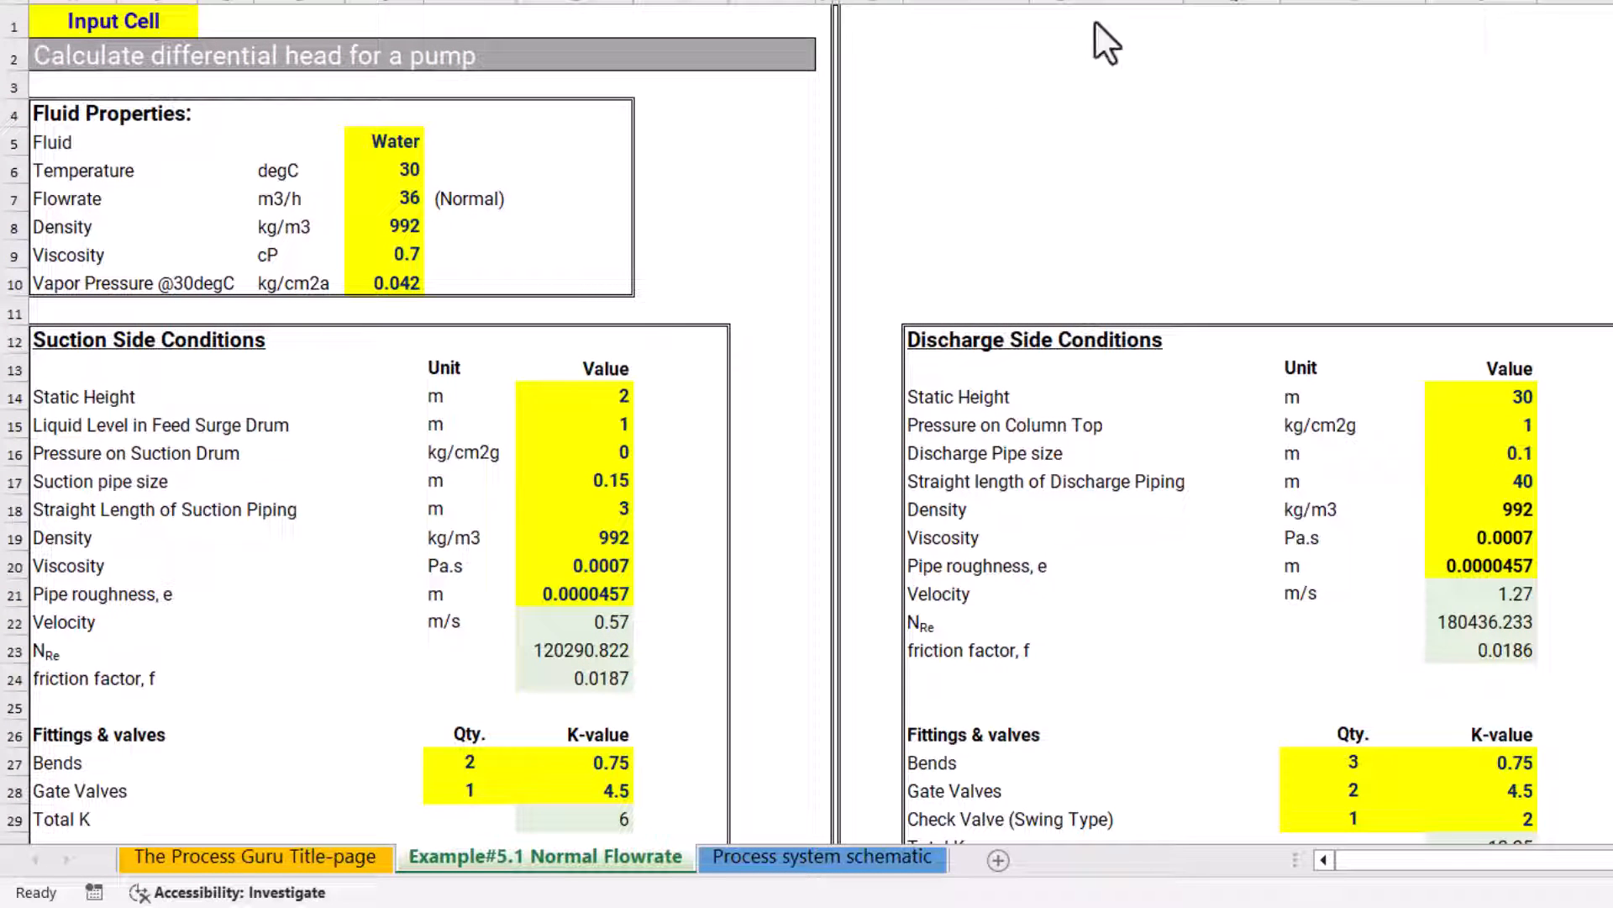
left_click(590, 675)
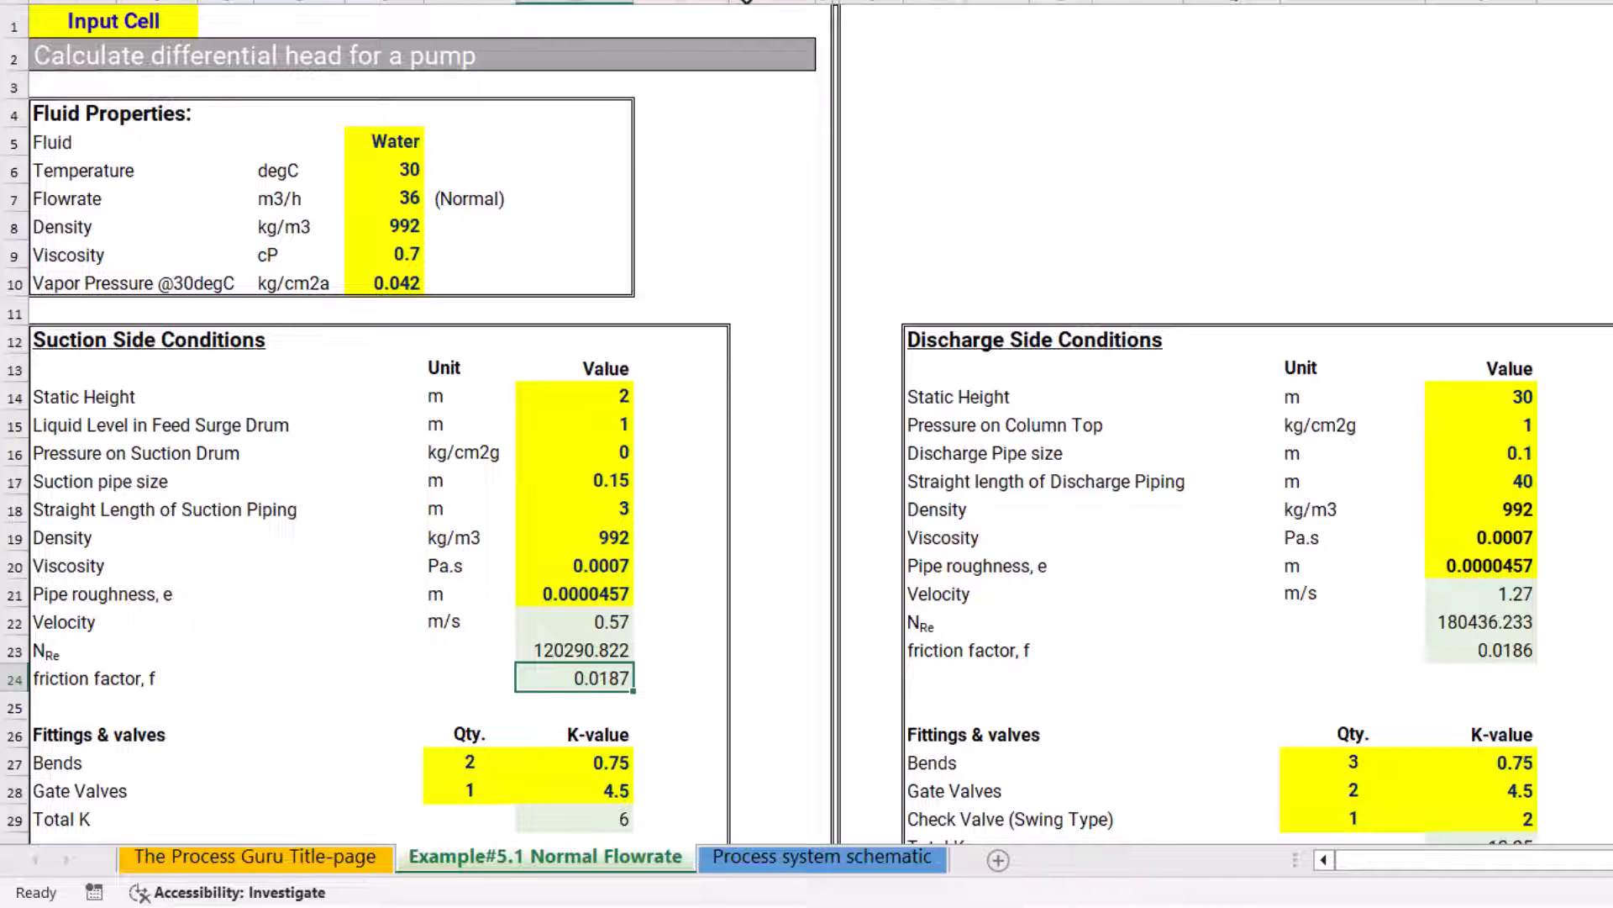
left_click(672, 673)
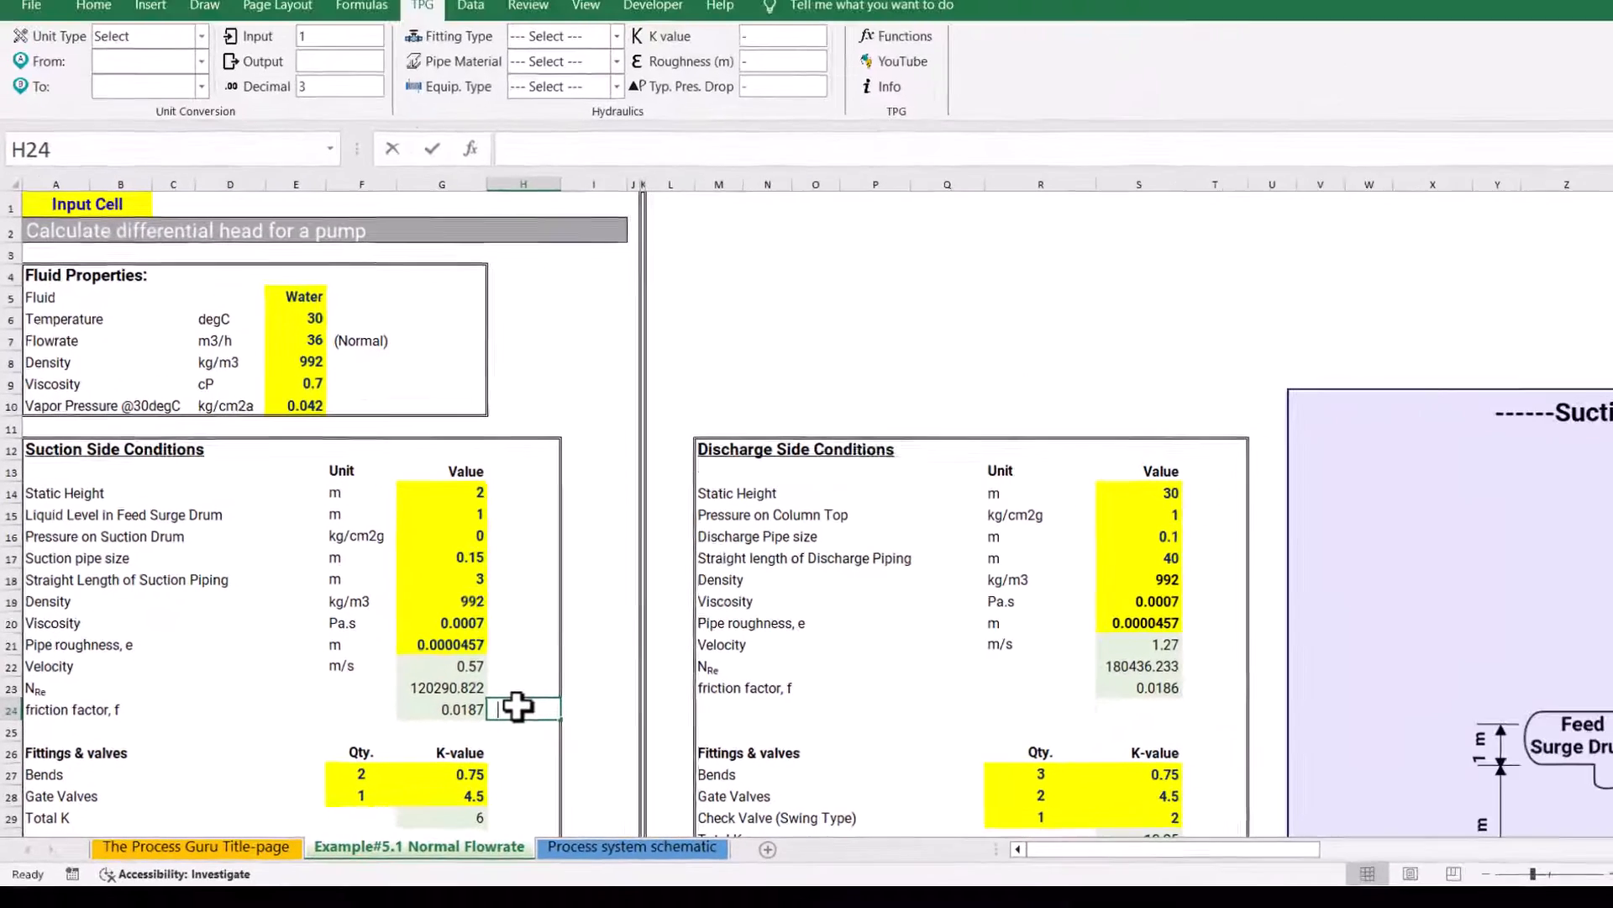
type("=")
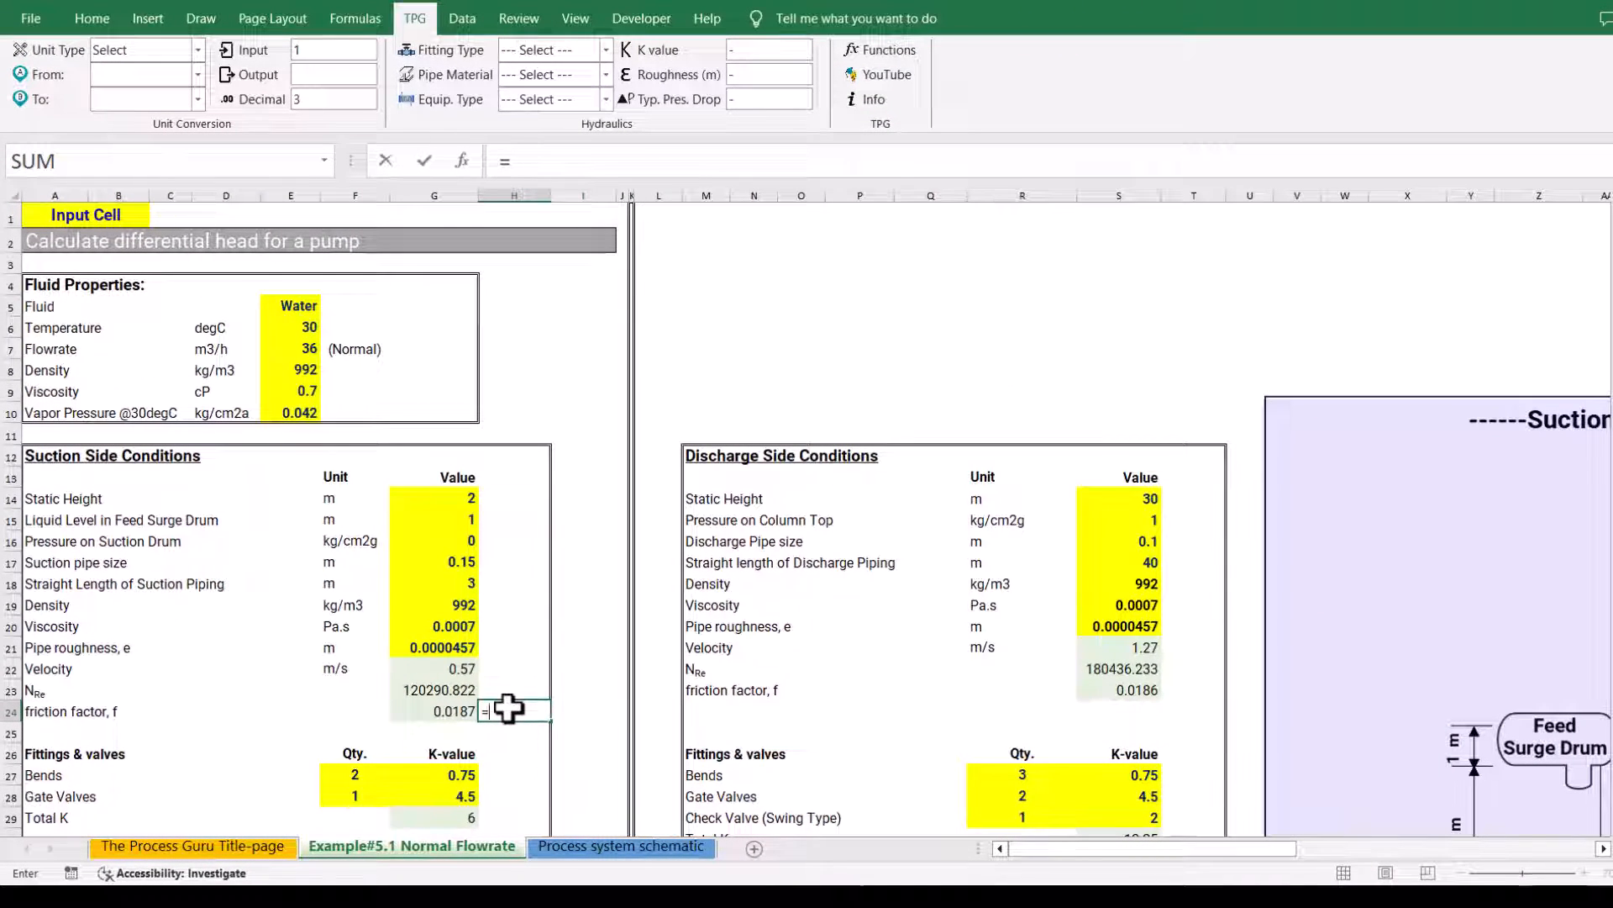
type("TPG")
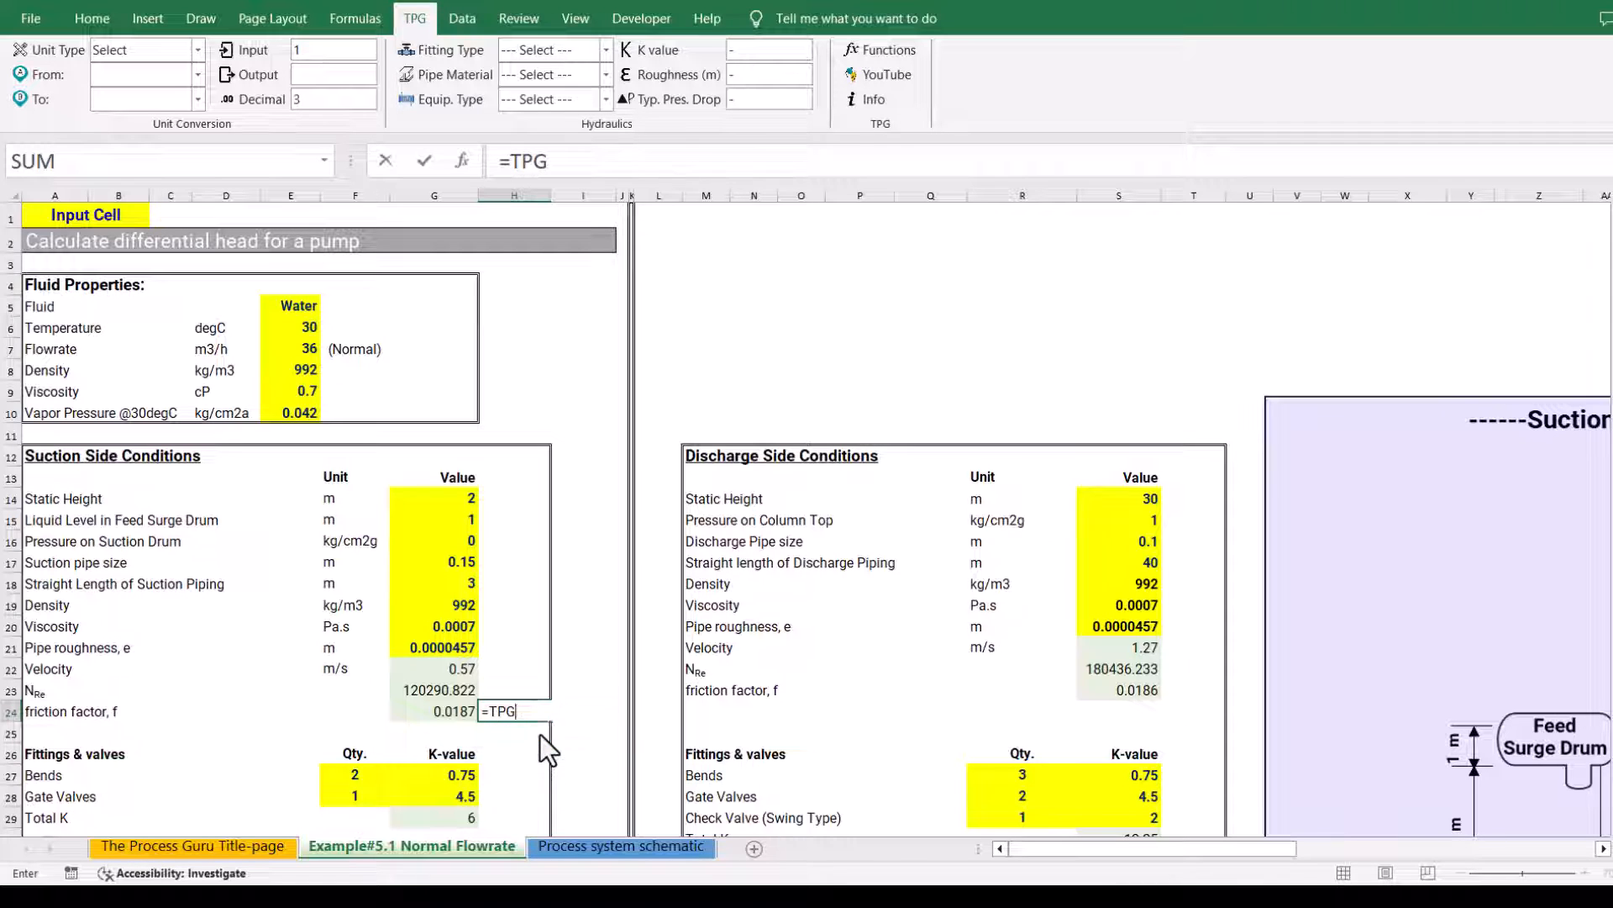
double_click(541, 734)
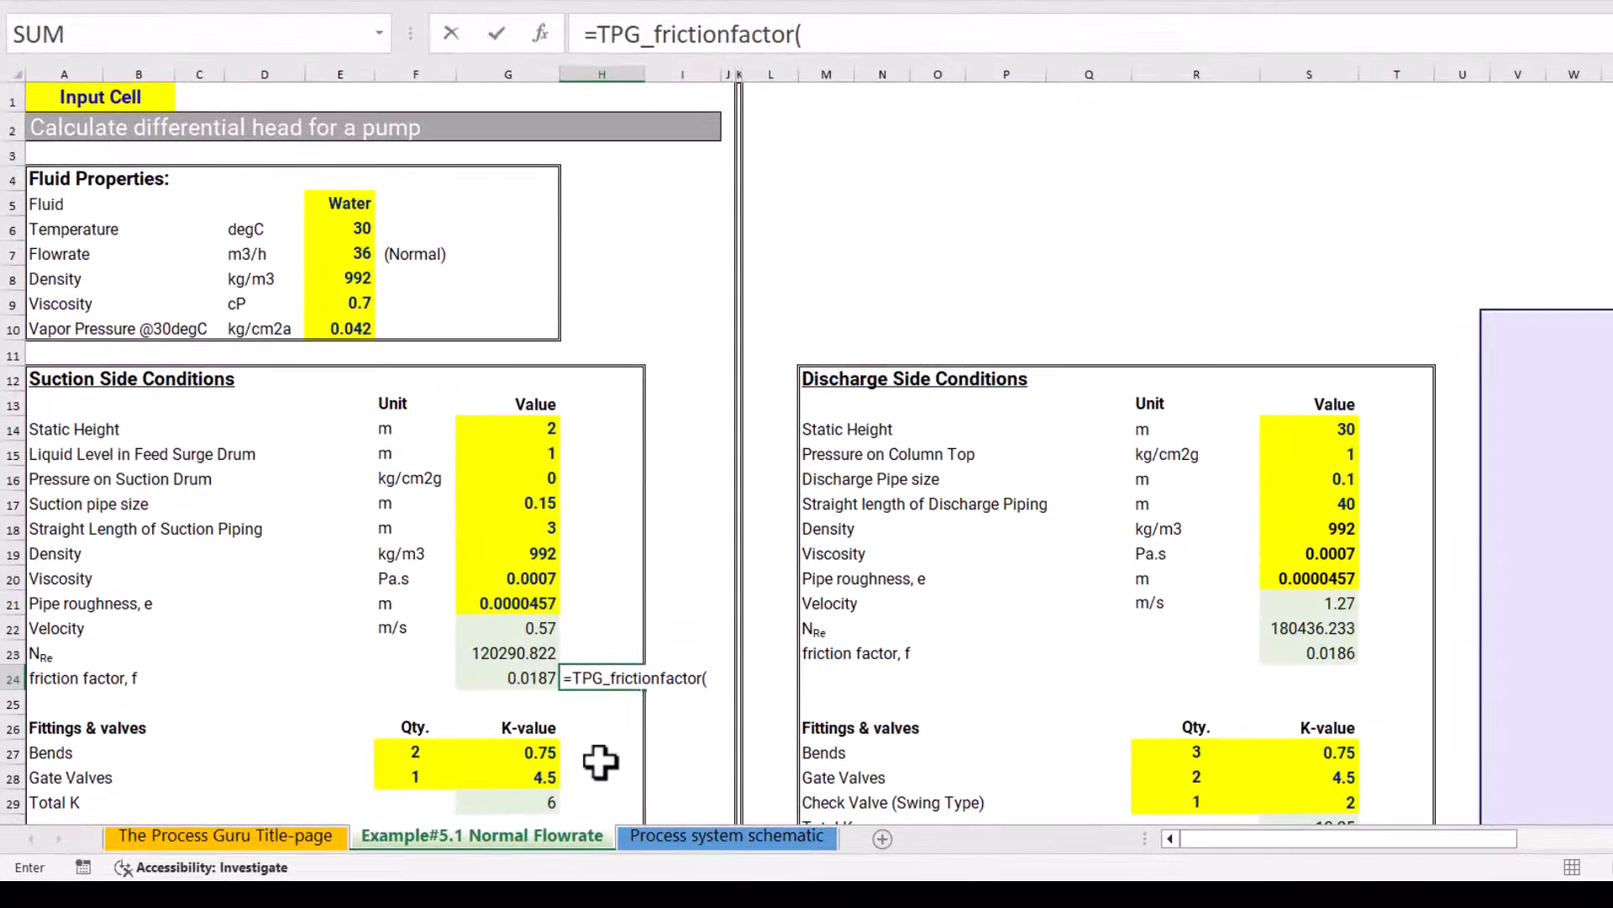
left_click(542, 30)
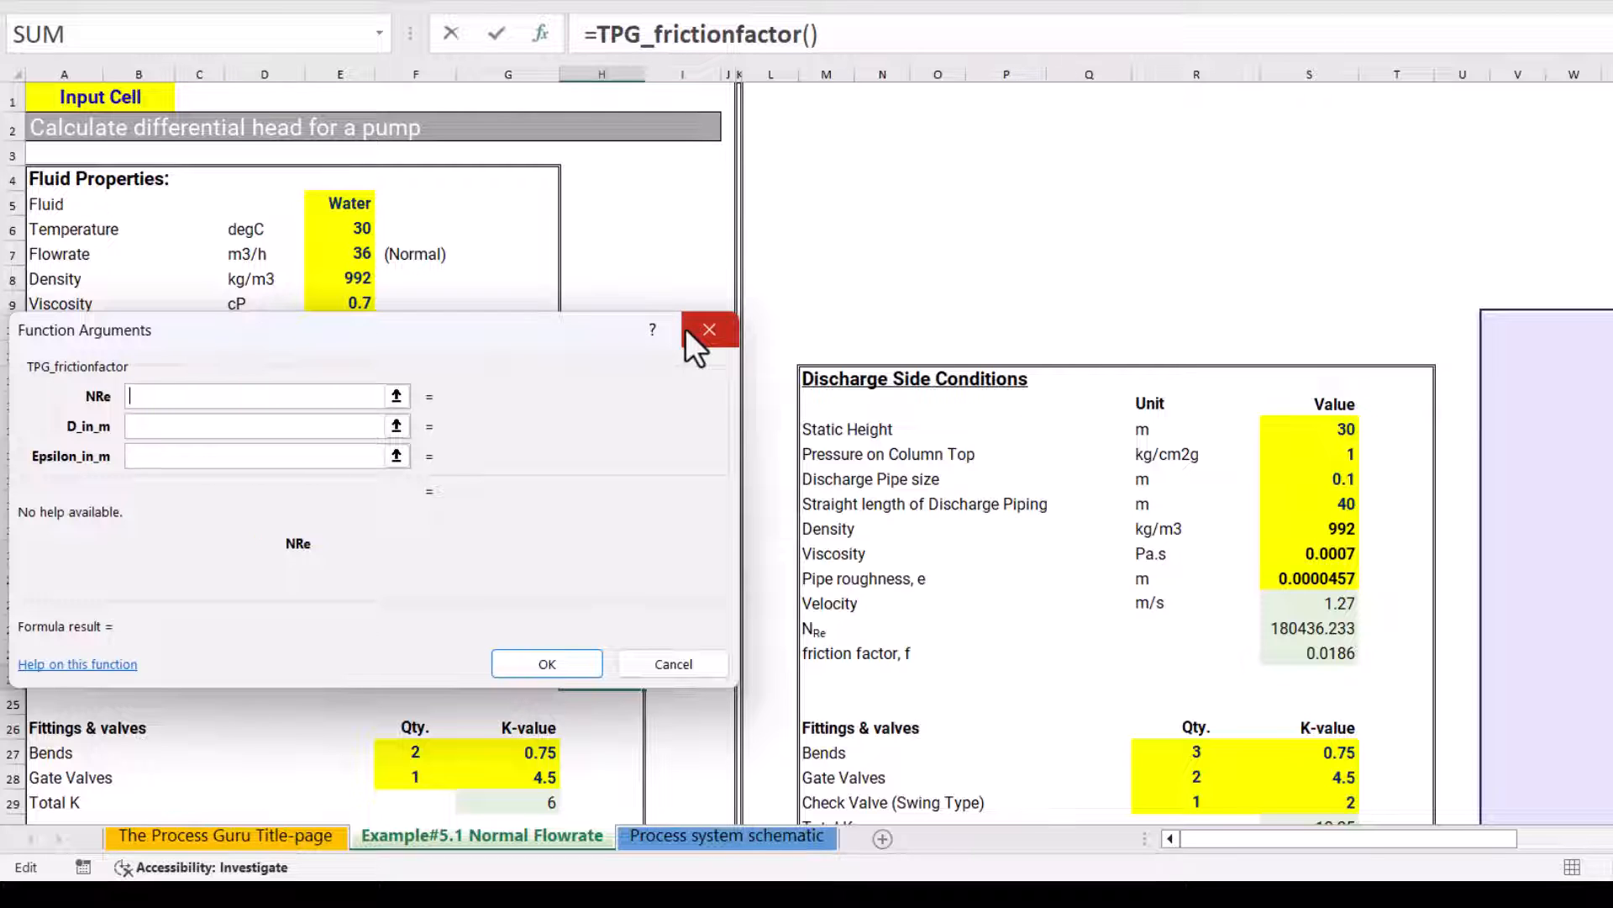
left_click(709, 330)
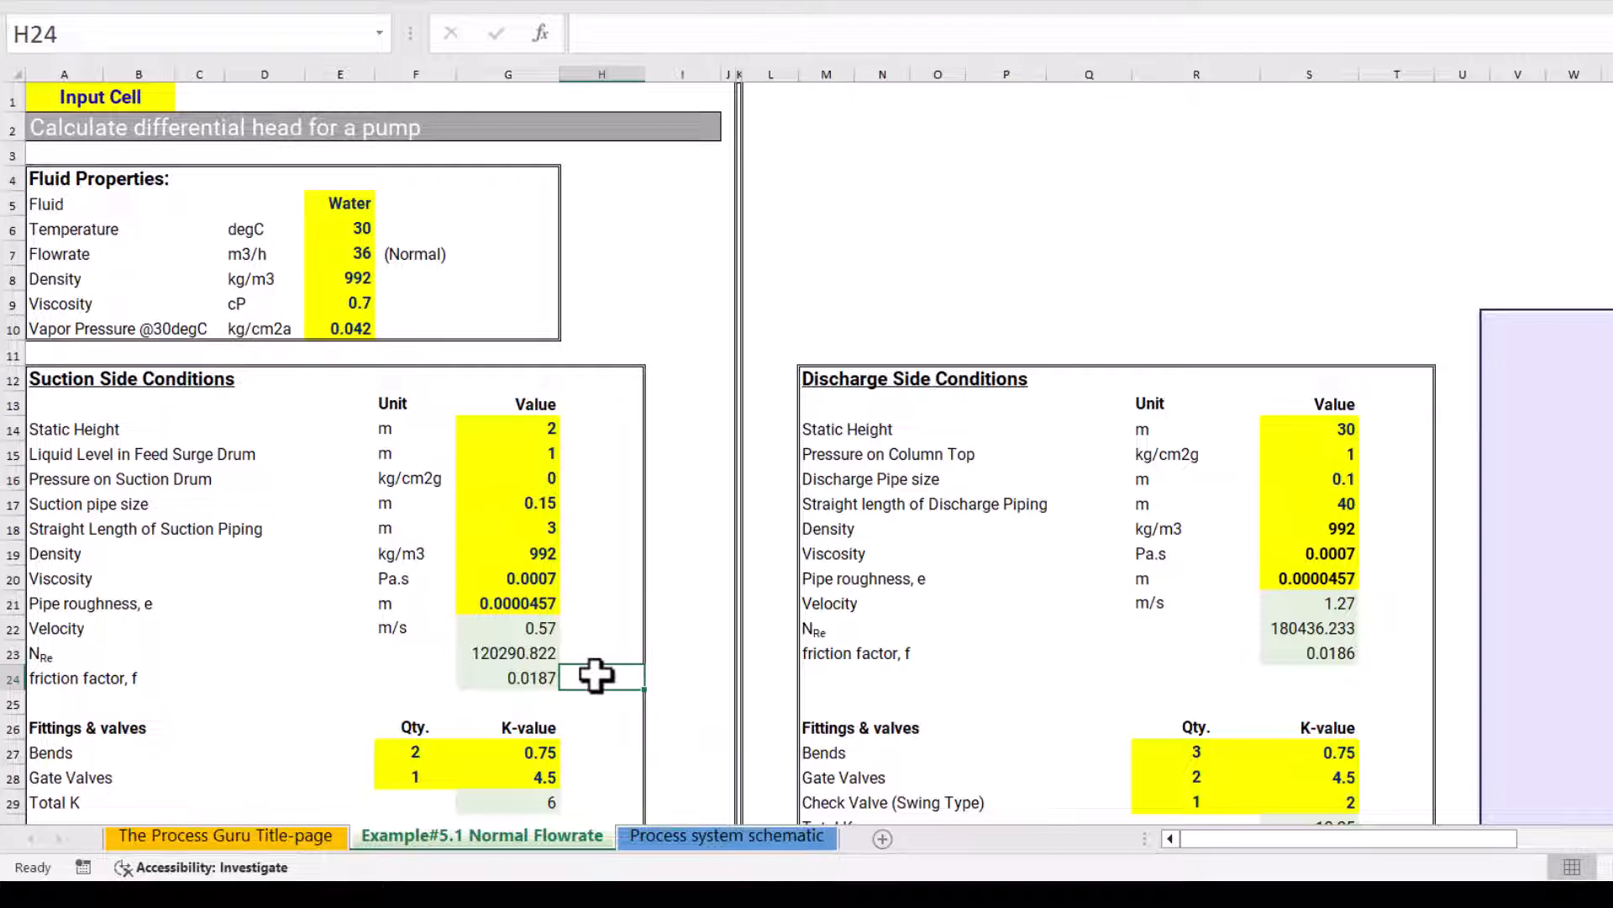
Enter =TPG_frictionfactor(G23,G17,G21) in H24, replacing the argument placeholders with the suction-side Reynolds number, pipe size and roughness cells
type("=TPG")
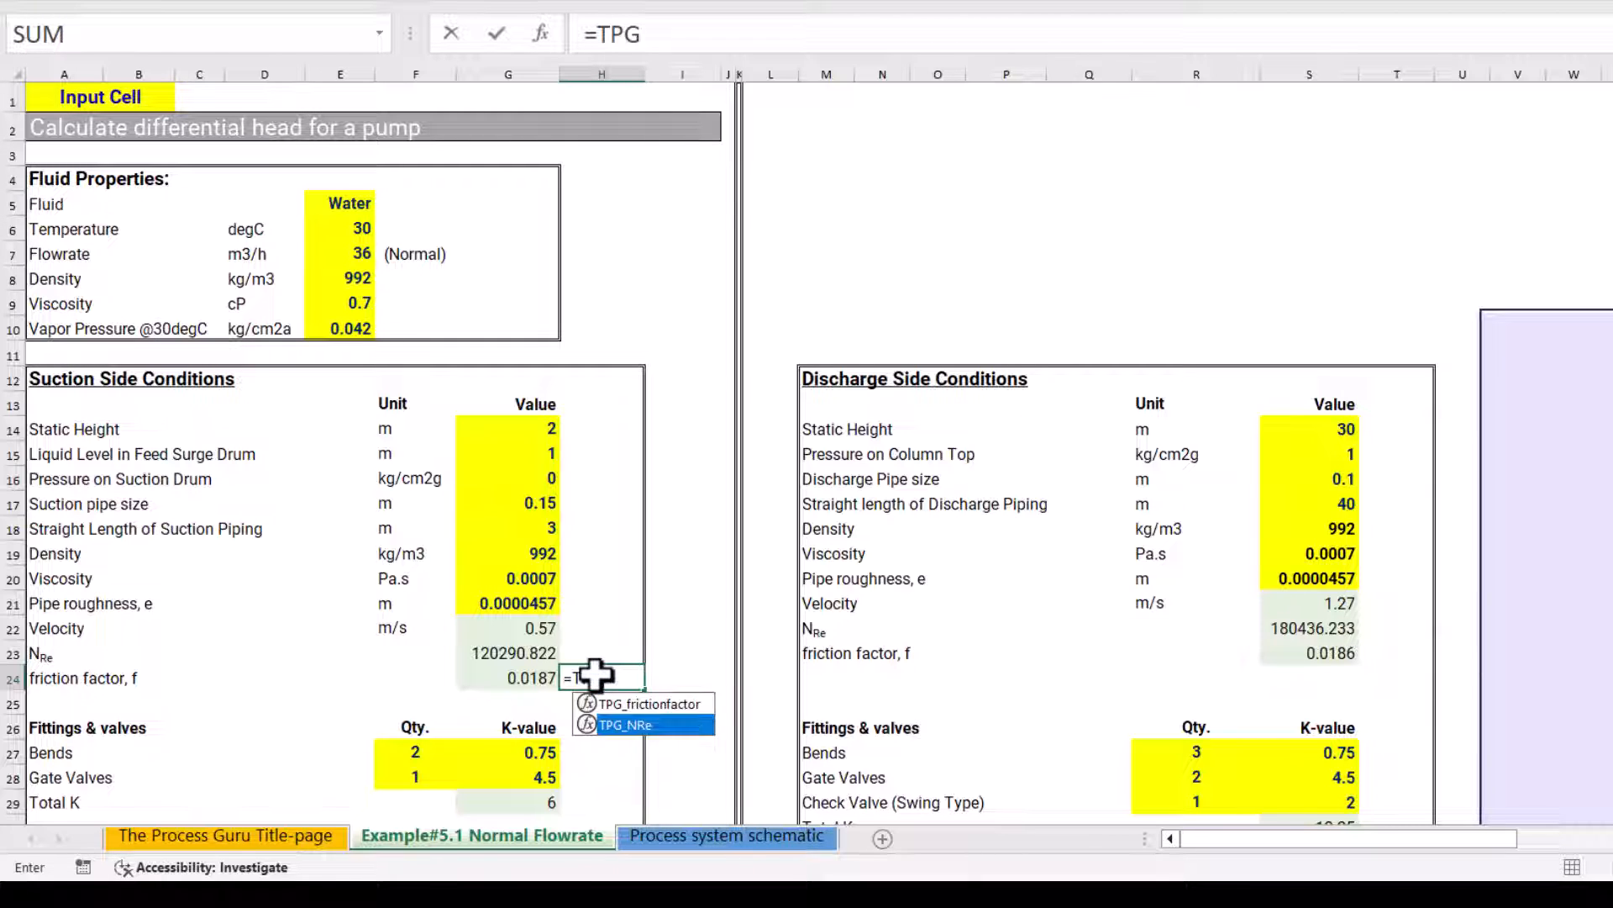
key("Tab")
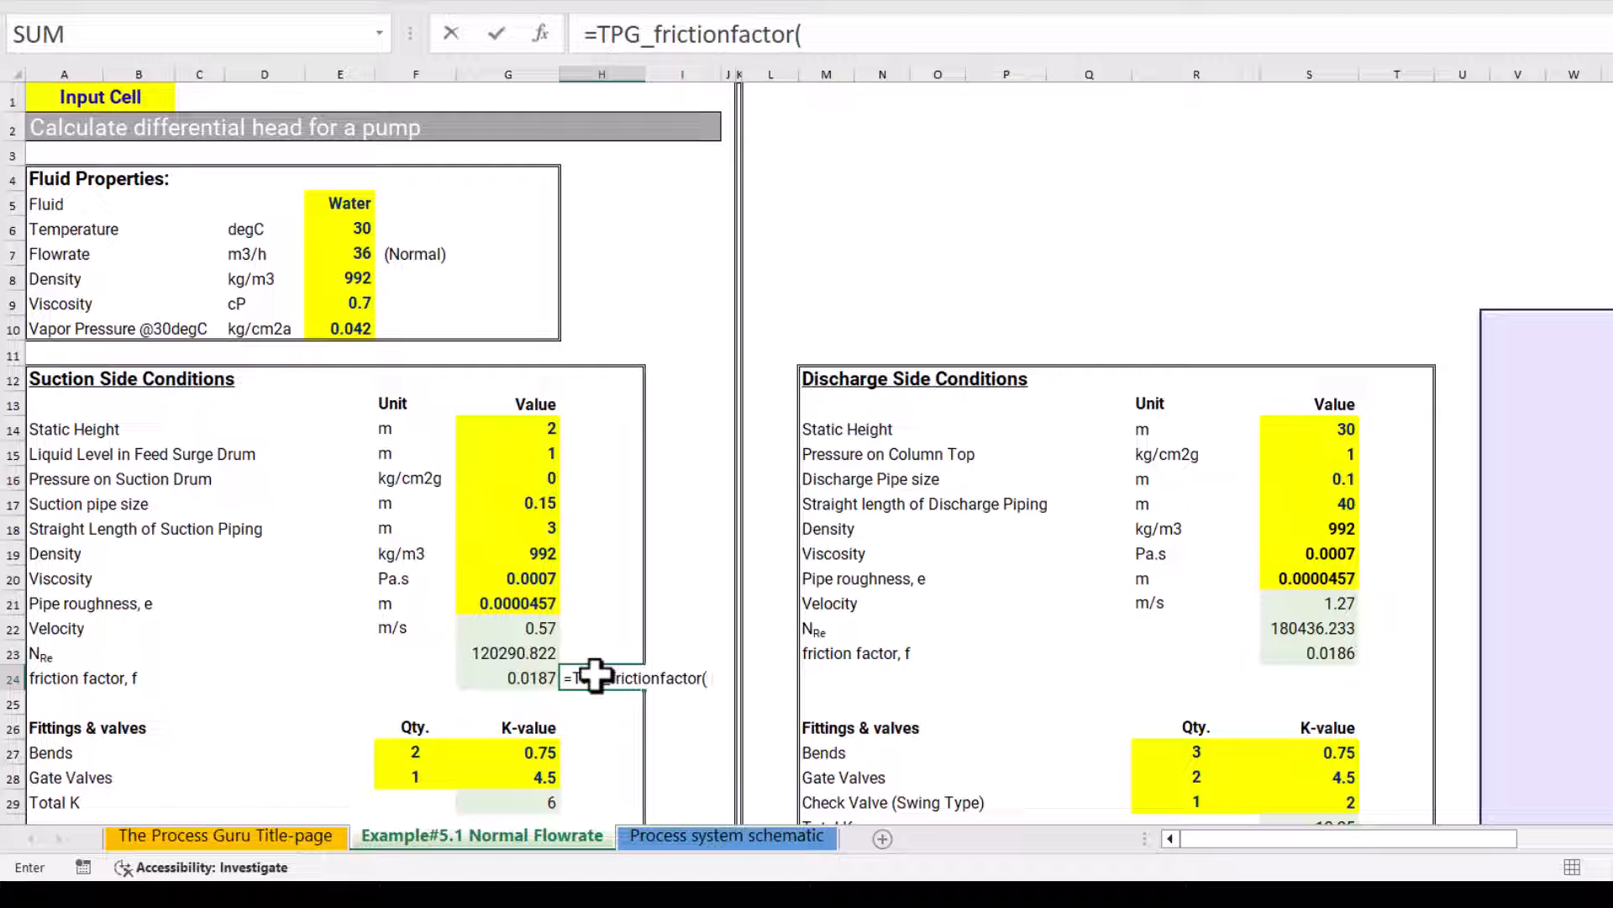
key("ctrl+shift+a")
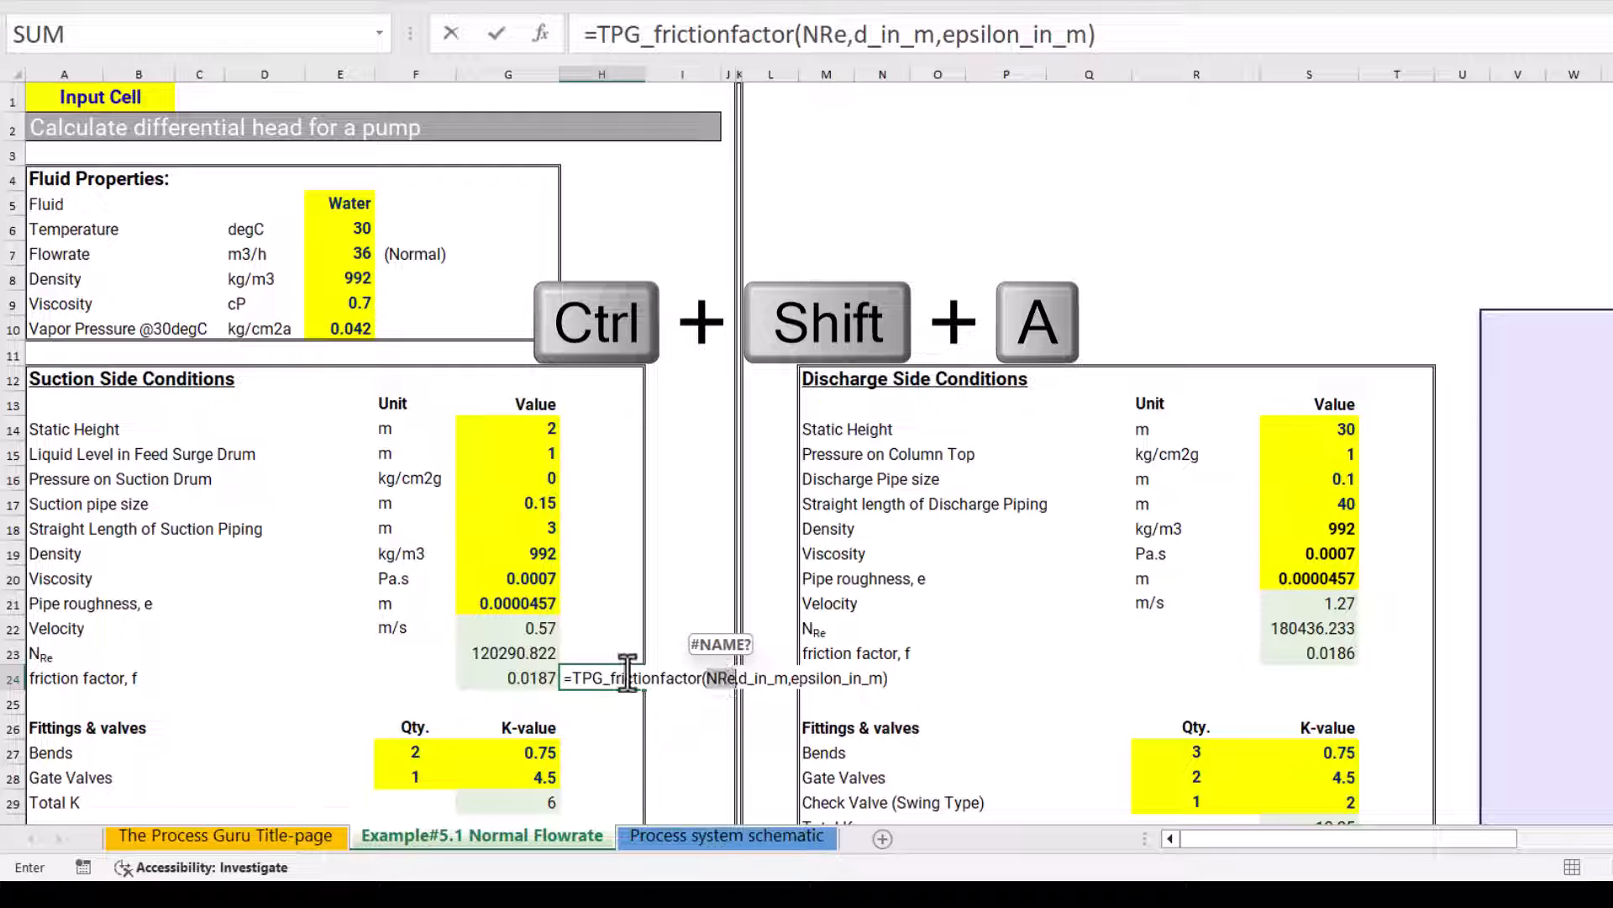
left_click(502, 653)
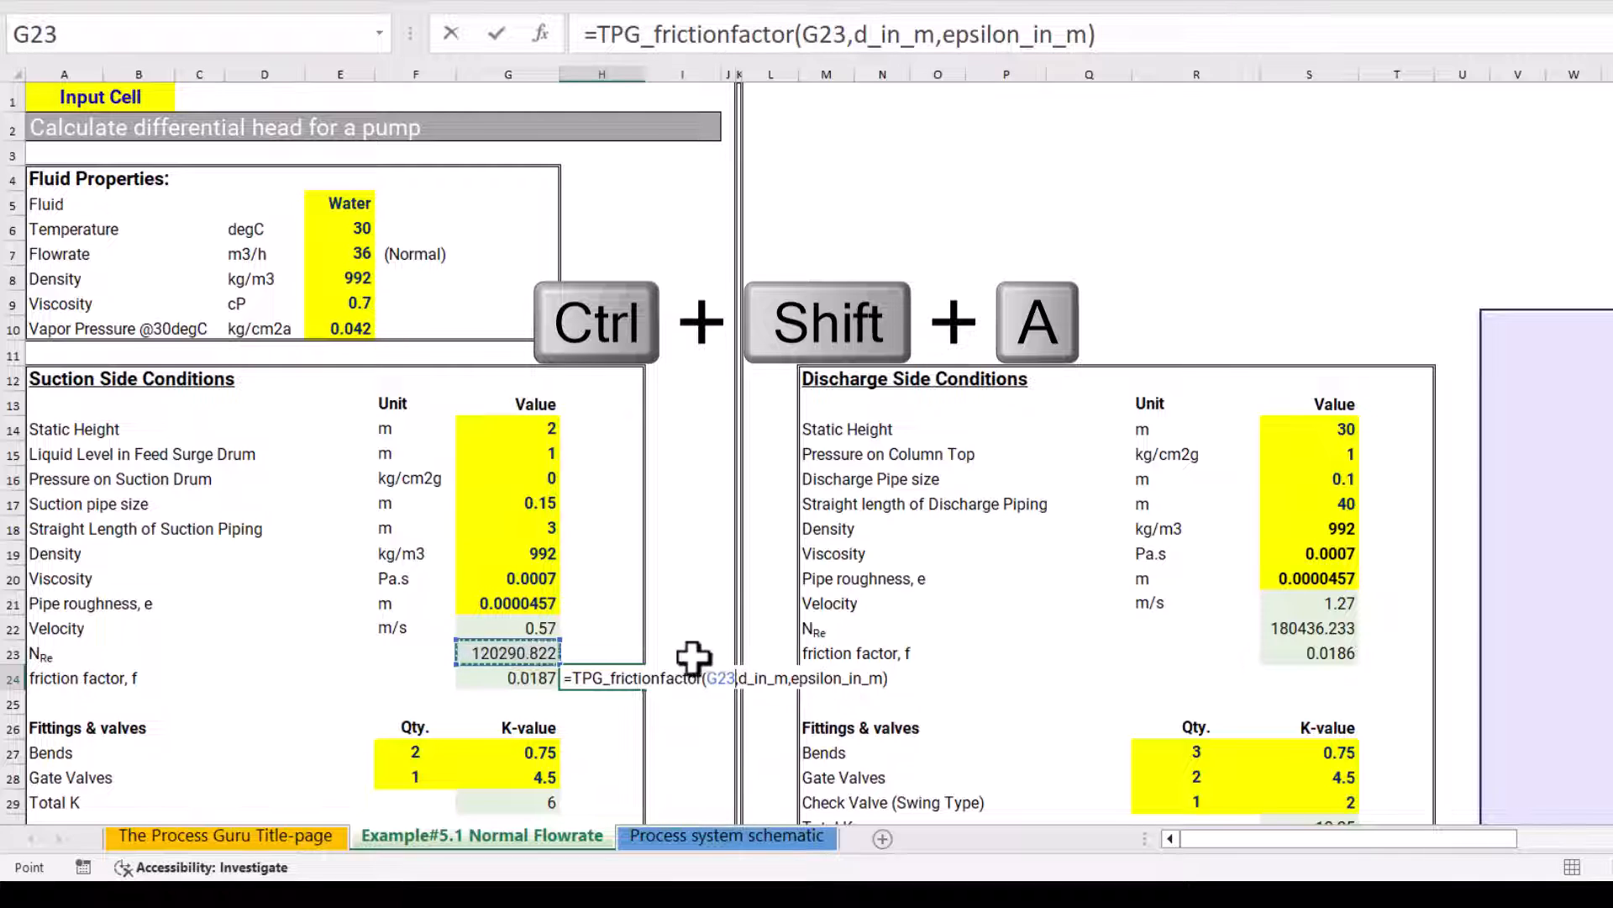
double_click(761, 677)
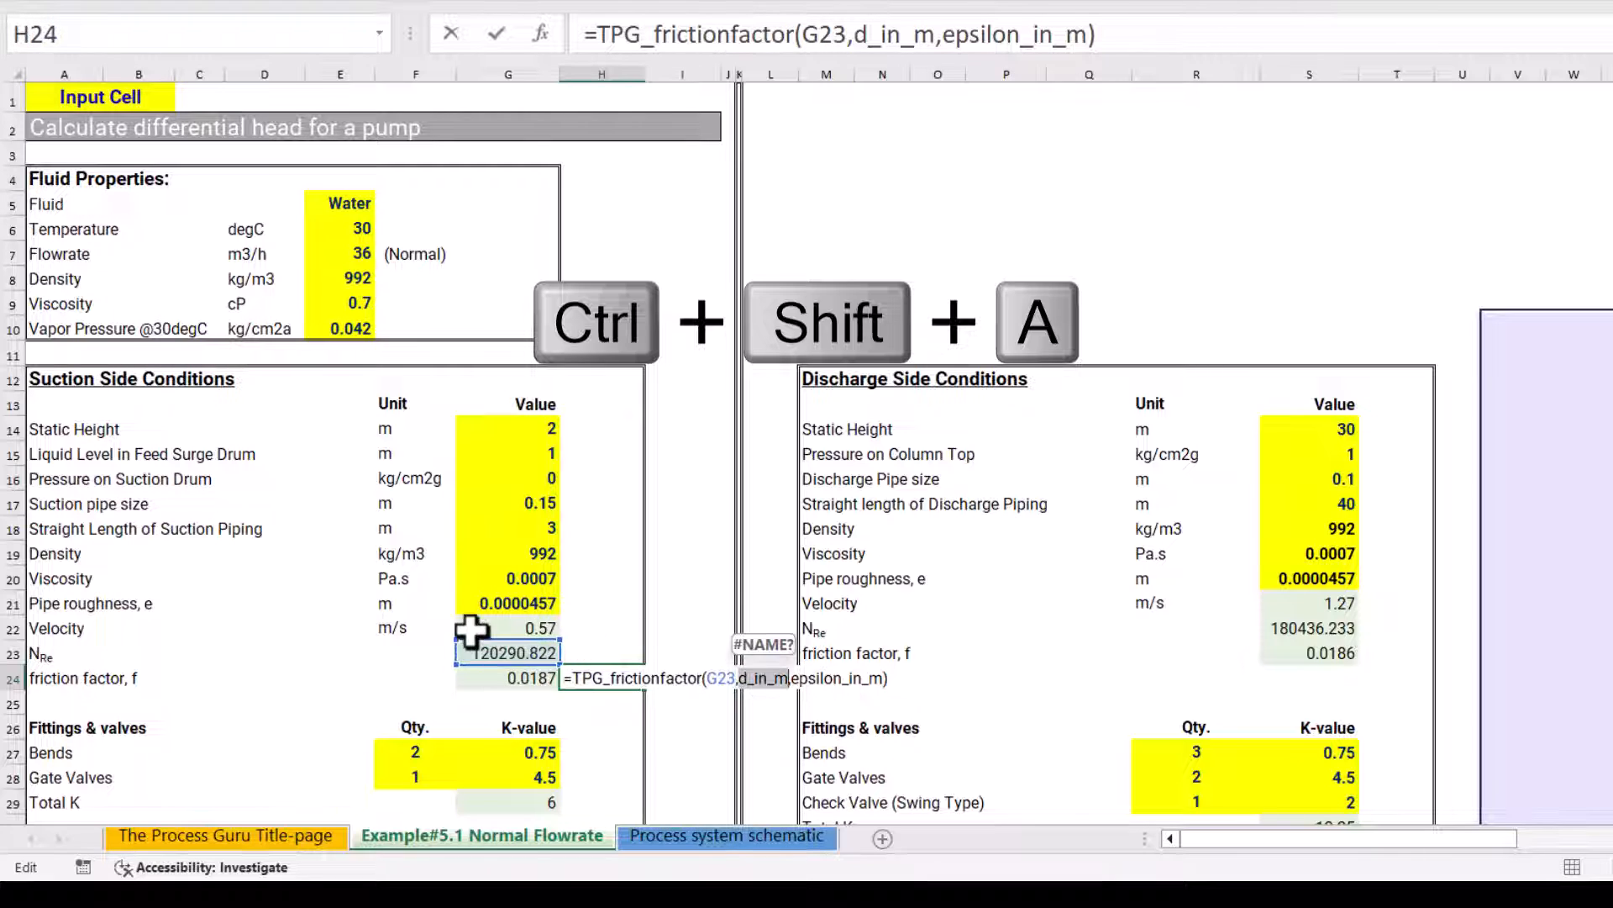
left_click(523, 505)
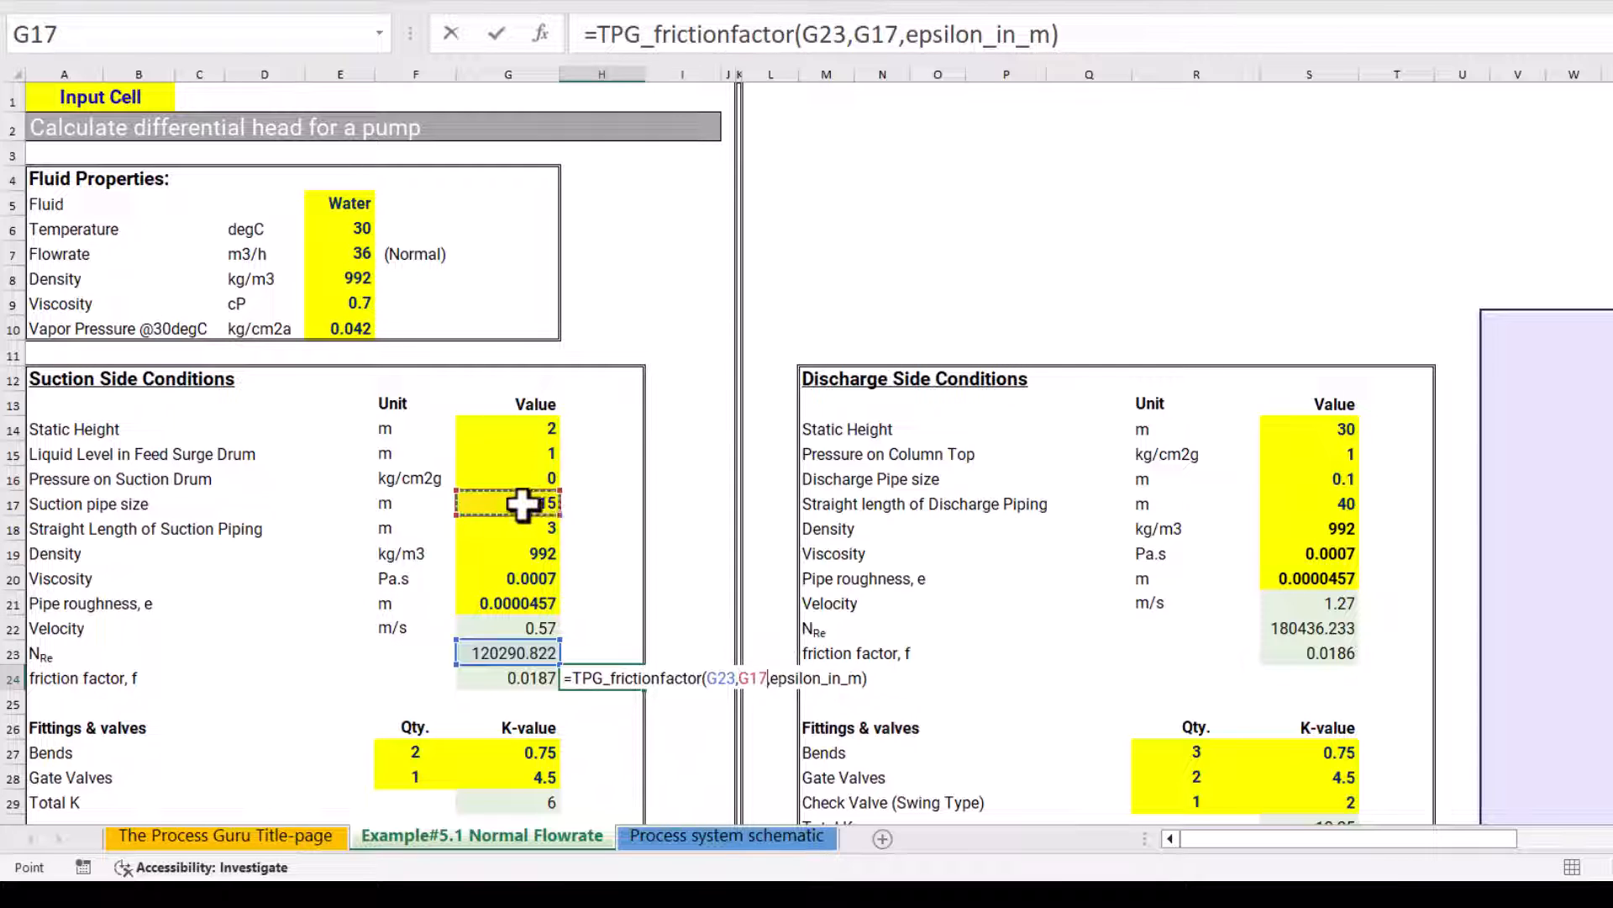
double_click(792, 677)
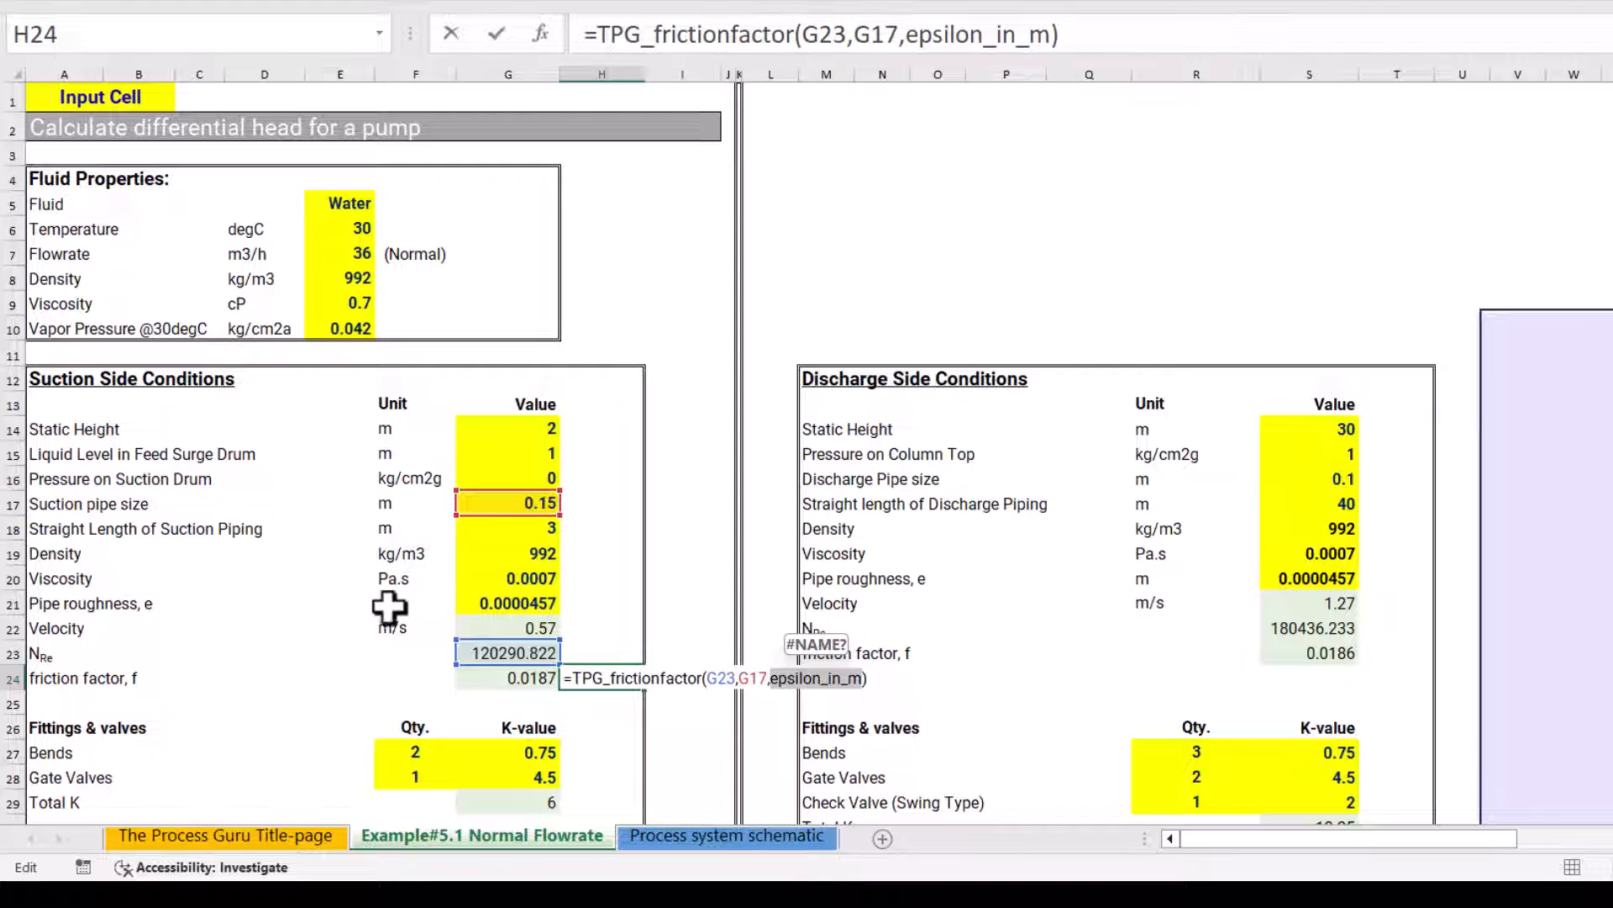
left_click(521, 603)
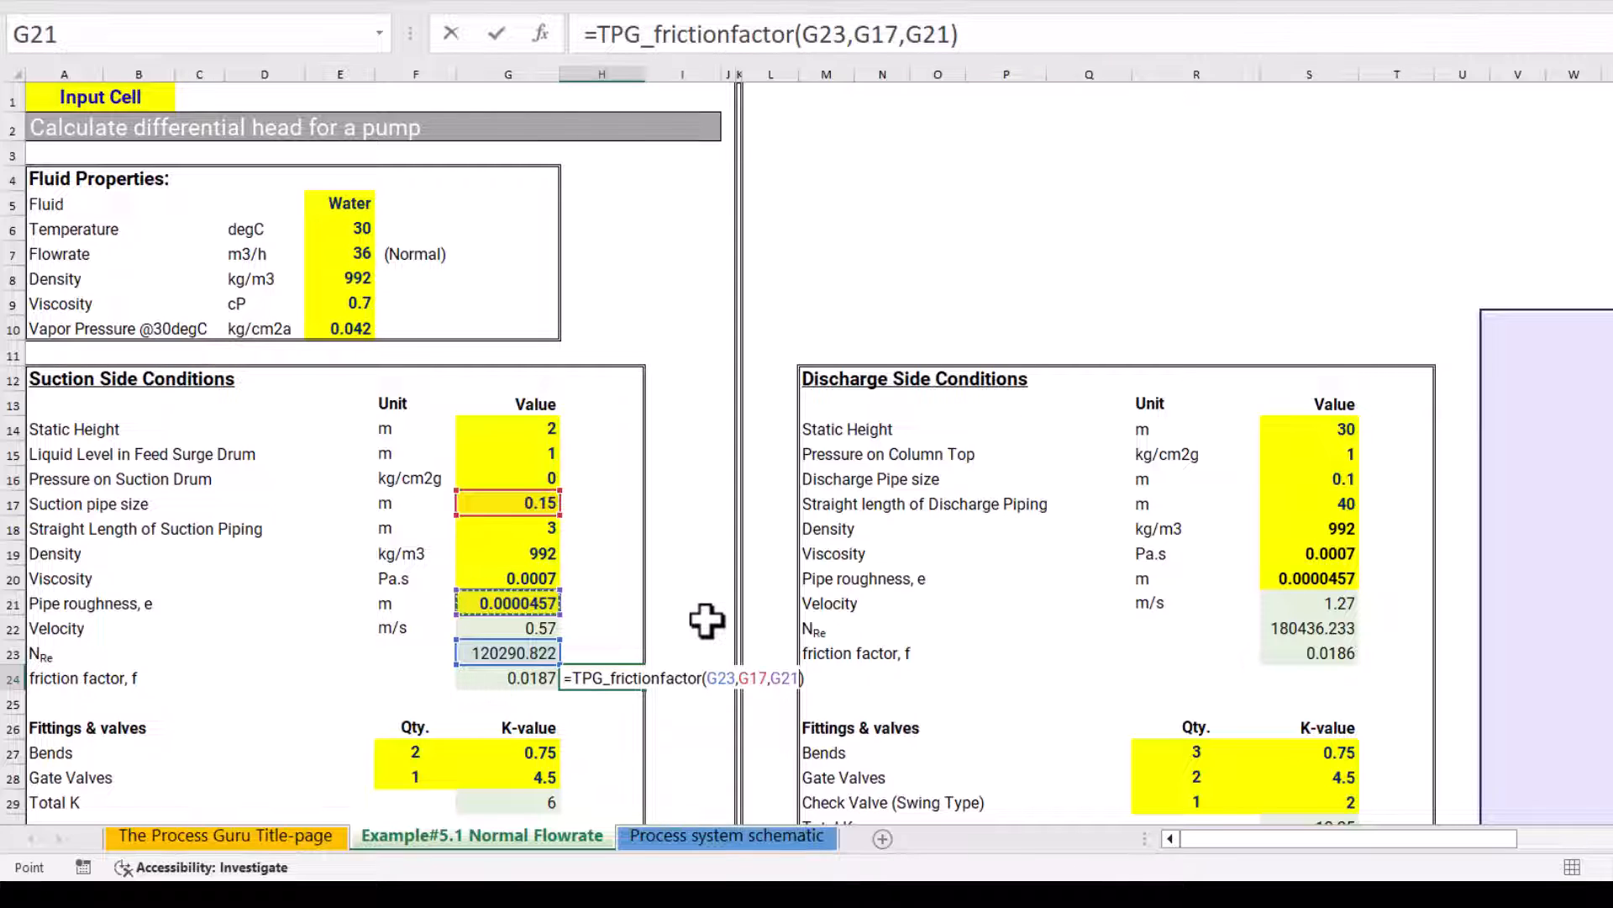
key("Return")
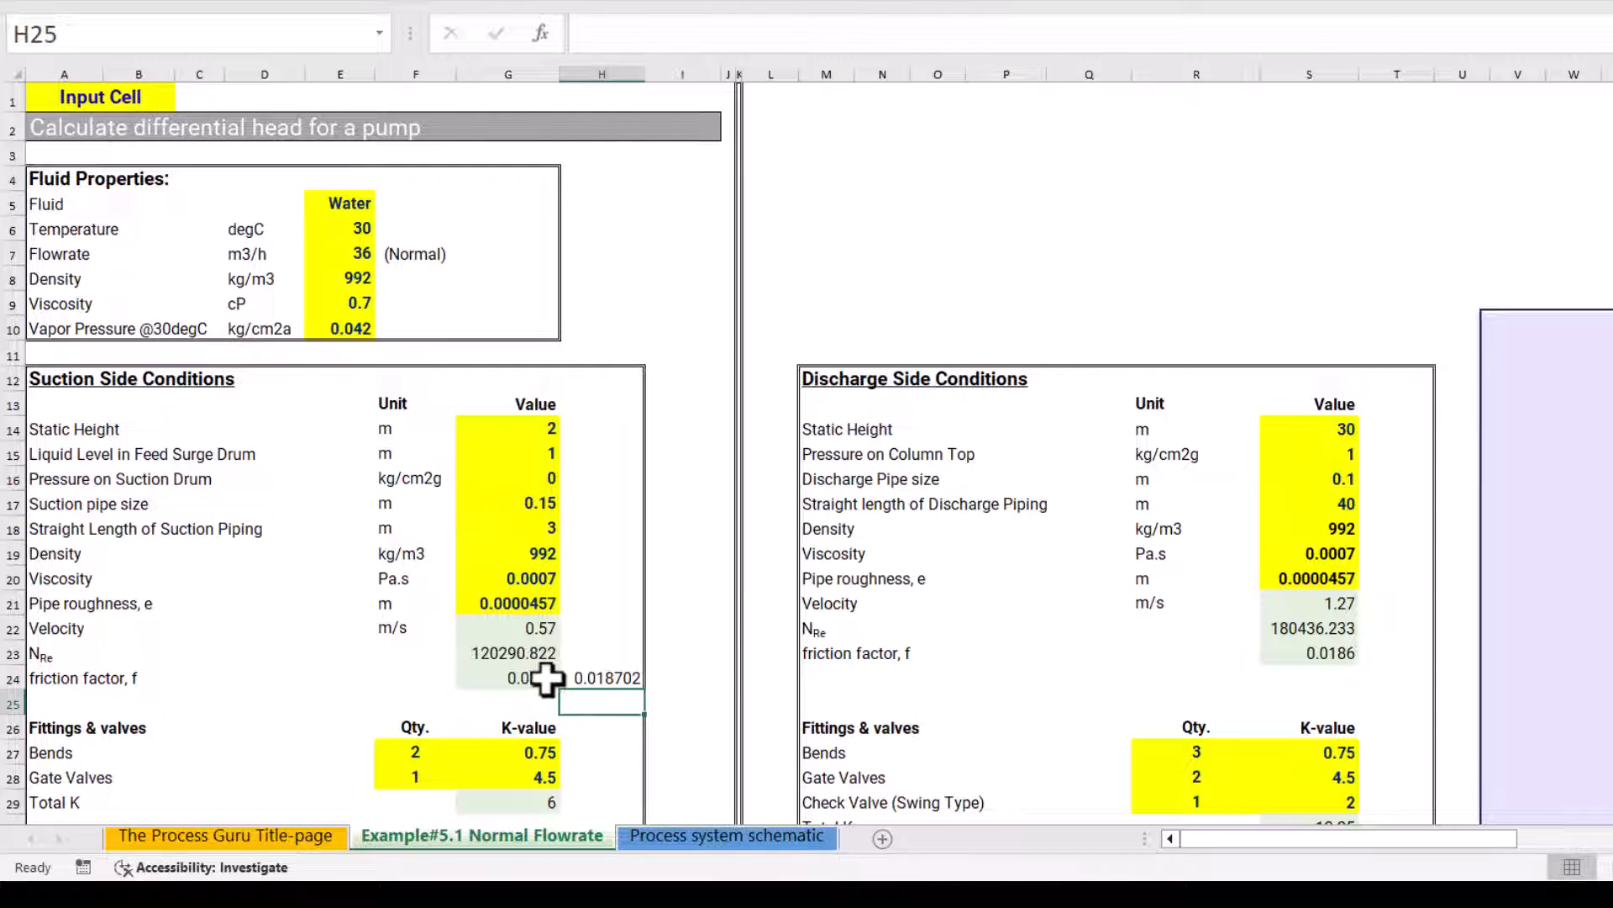
Compare the friction factor formula in G24 with the TPG_frictionfactor check in H24, and clear the check from H24
left_click(529, 679)
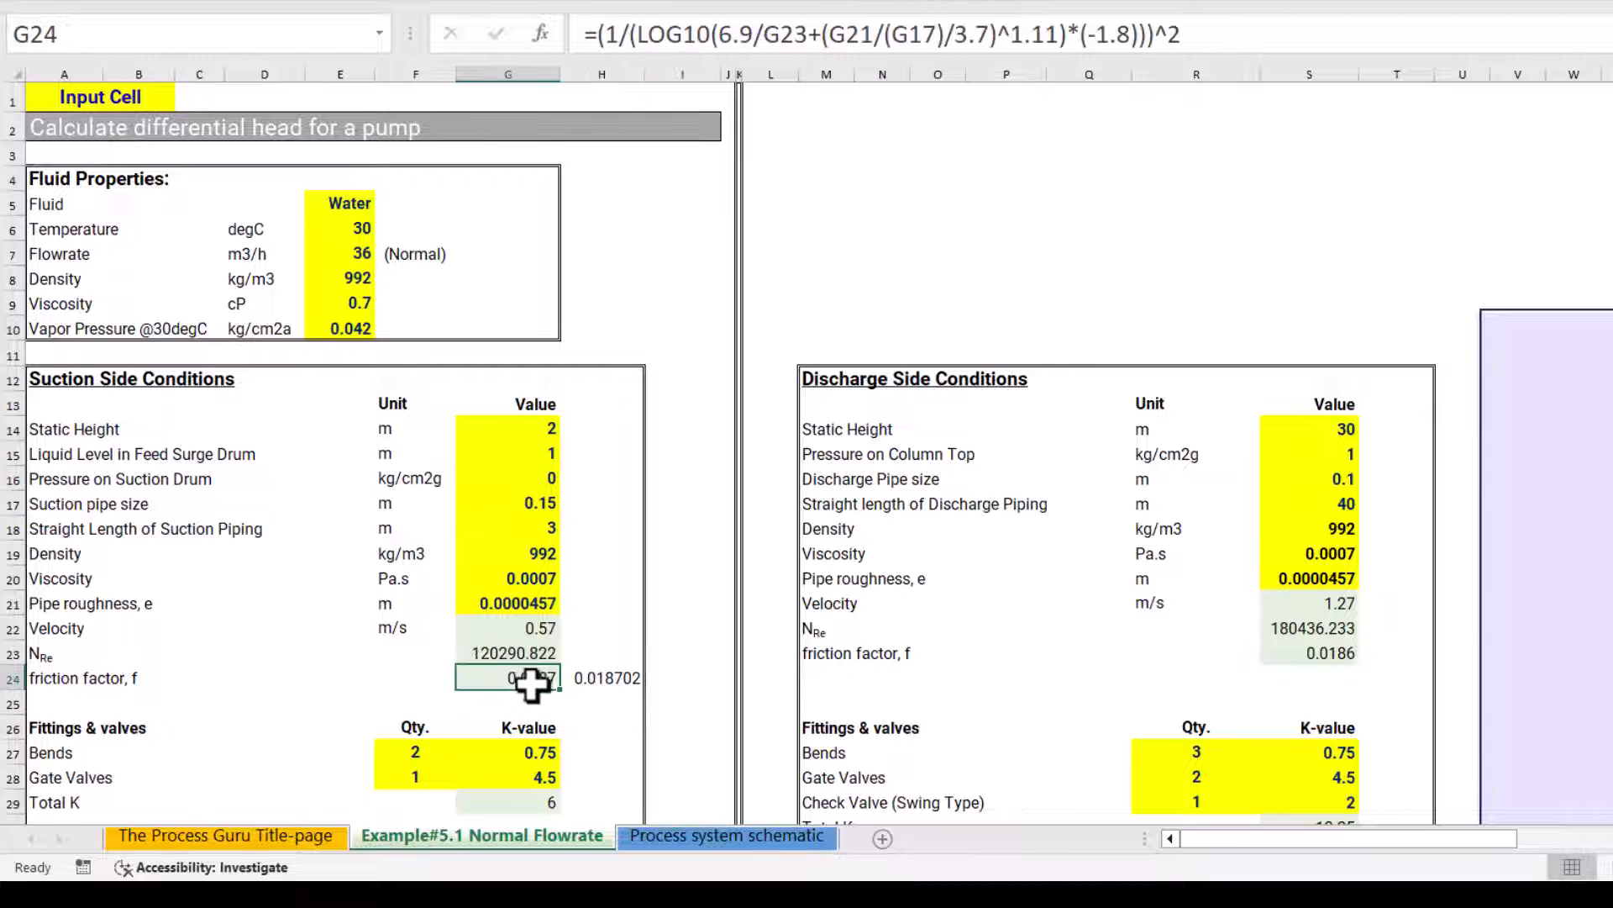
left_click(597, 679)
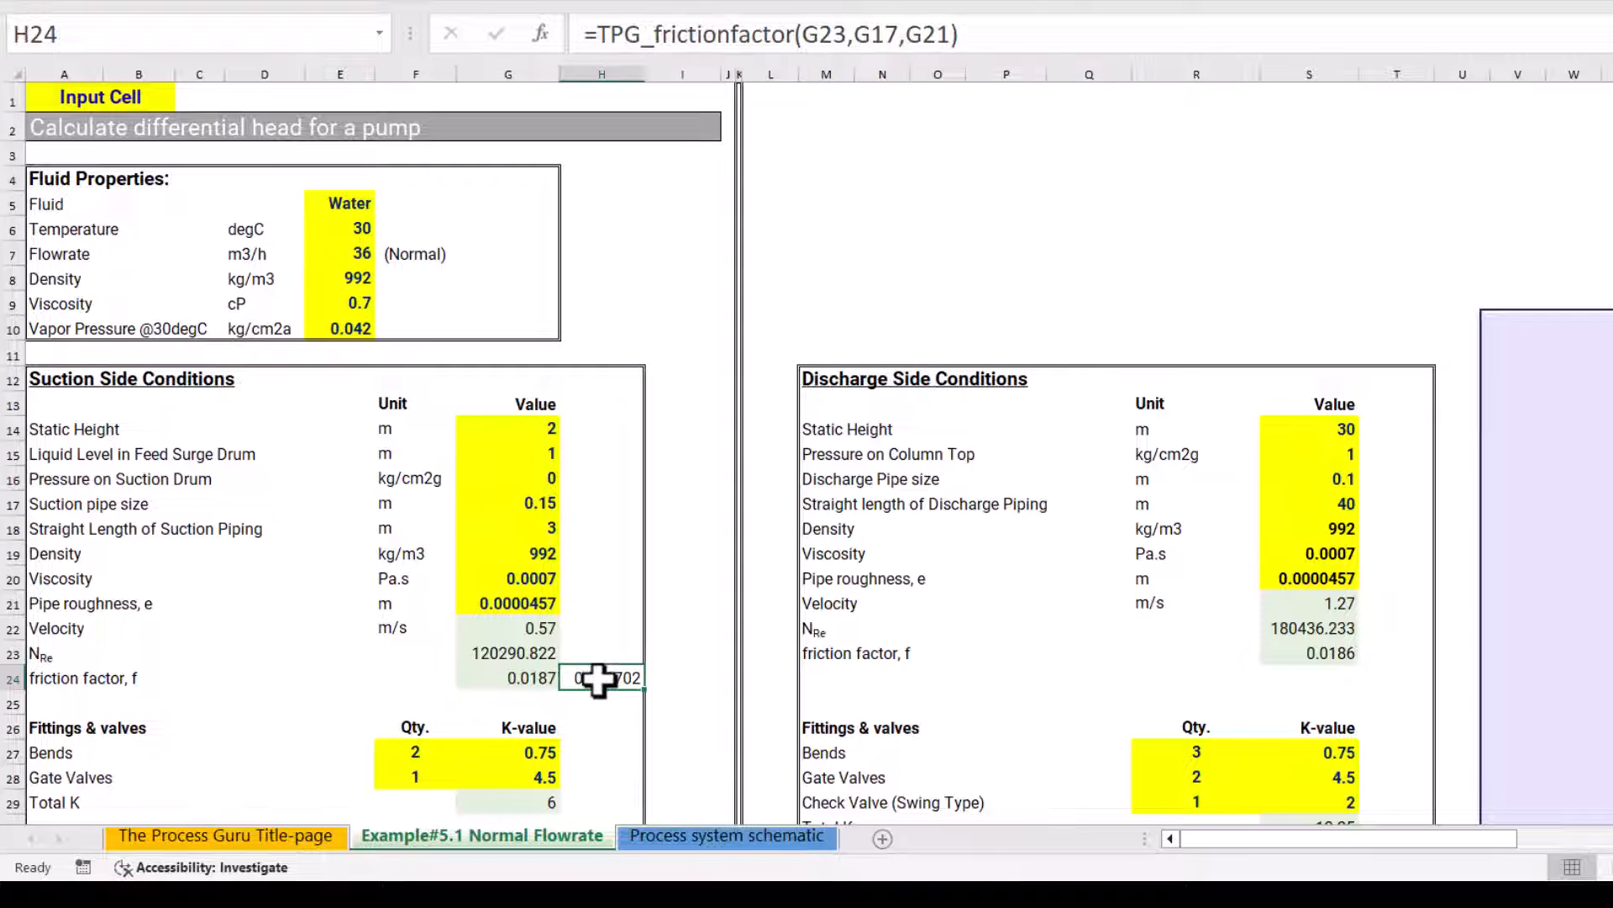
key("Delete")
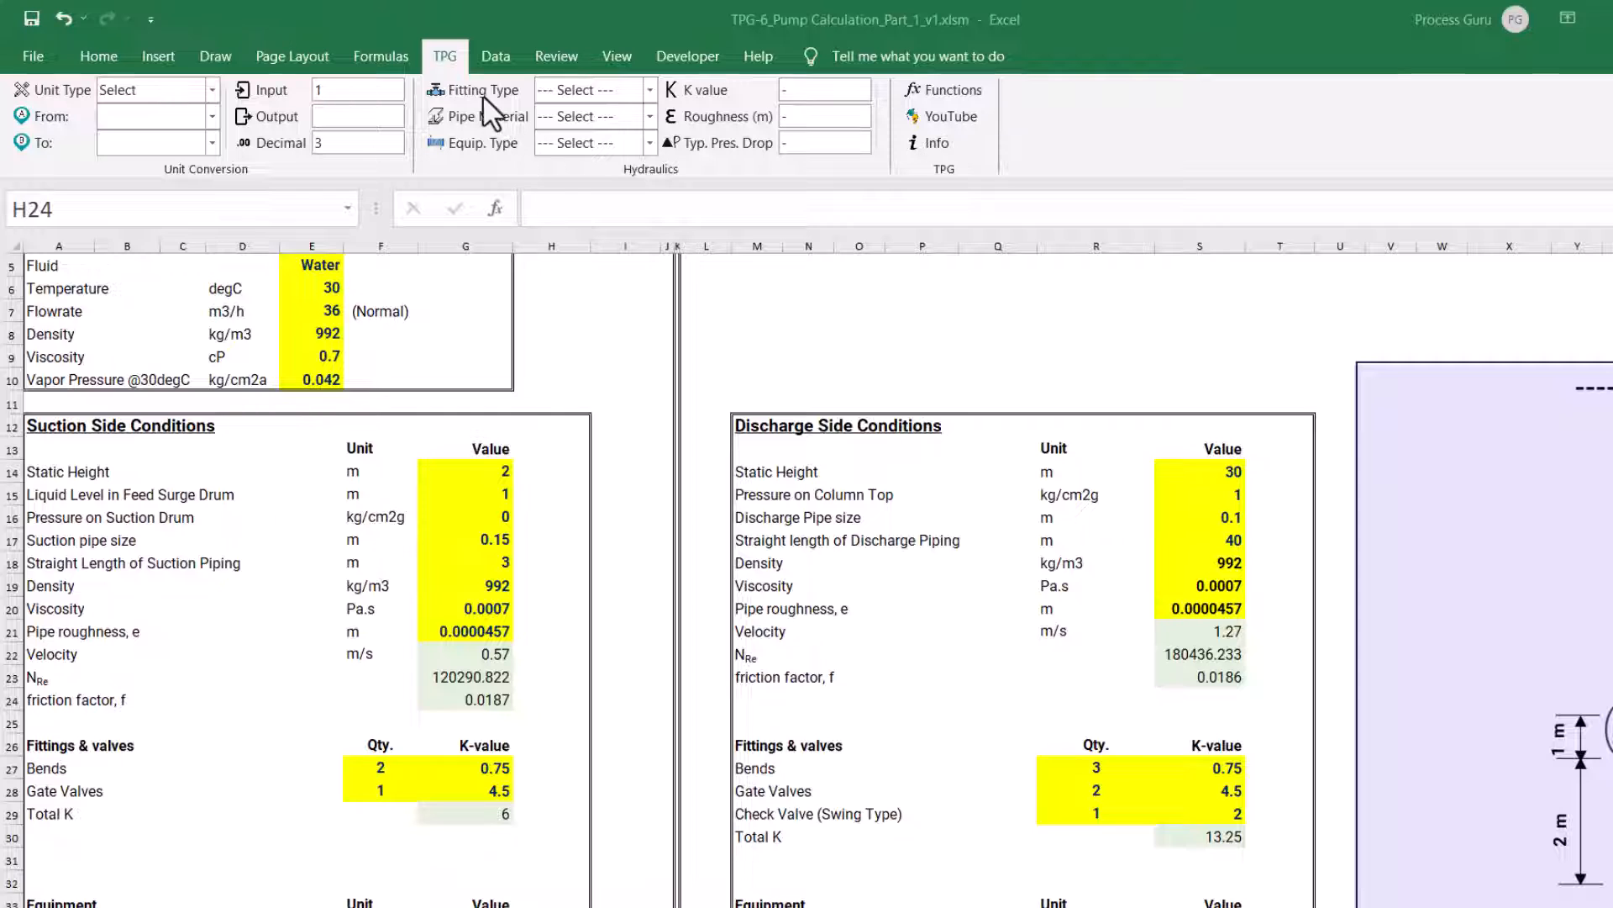
Browse the TPG add-in's fitting types without choosing one, and select the suction-side Bends label in A27
left_click(650, 90)
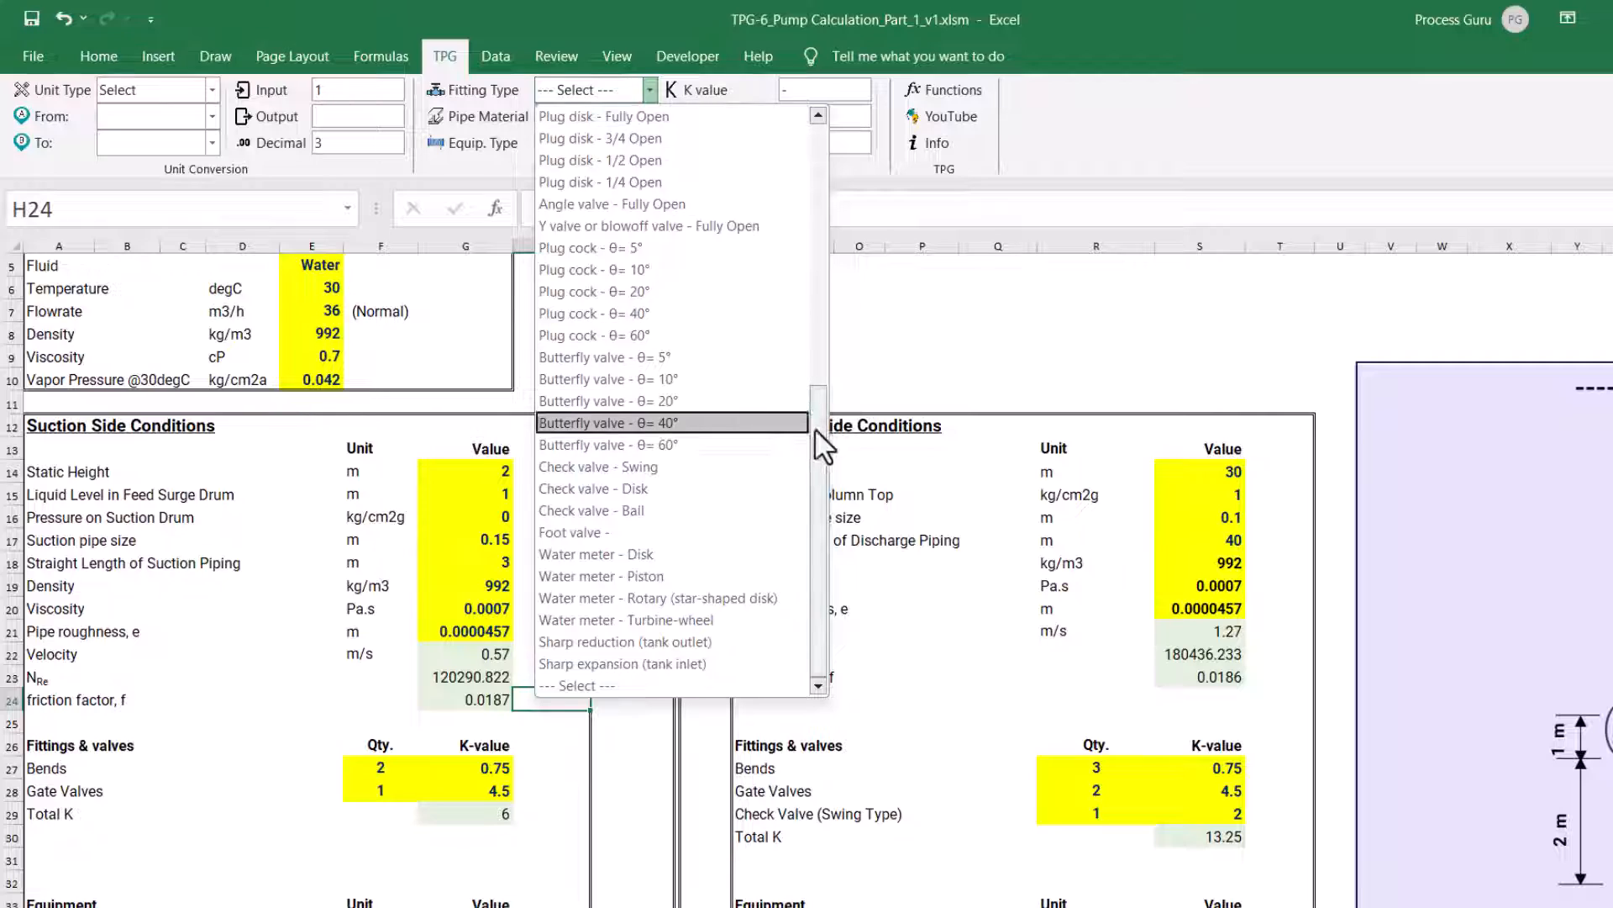
left_click_drag(814, 427, 809, 148)
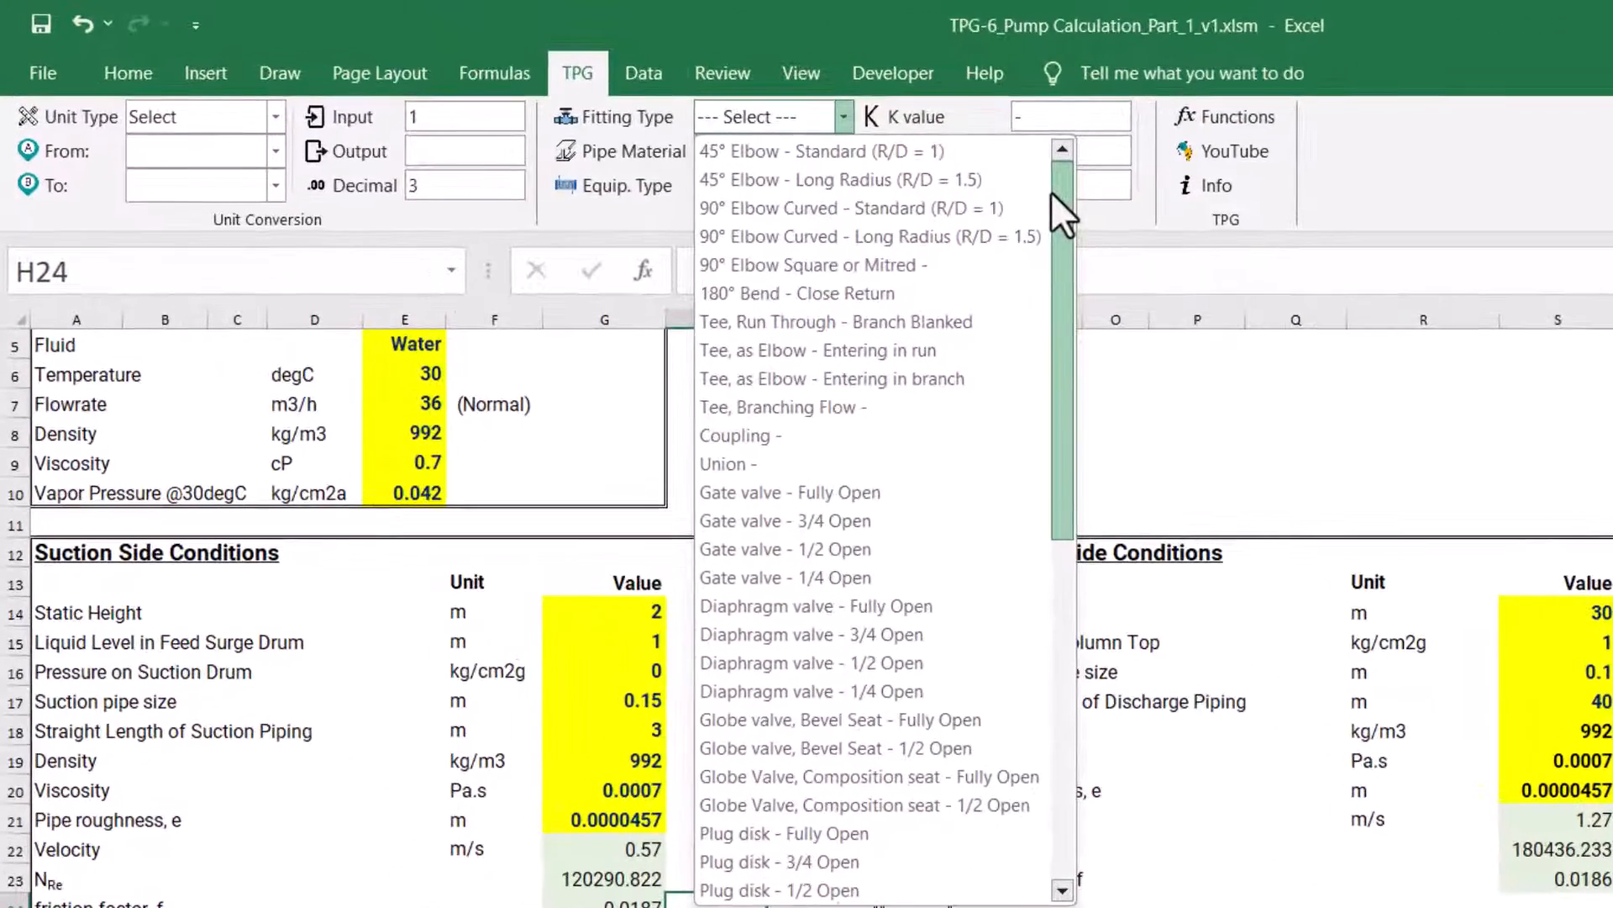
left_click_drag(809, 148, 808, 195)
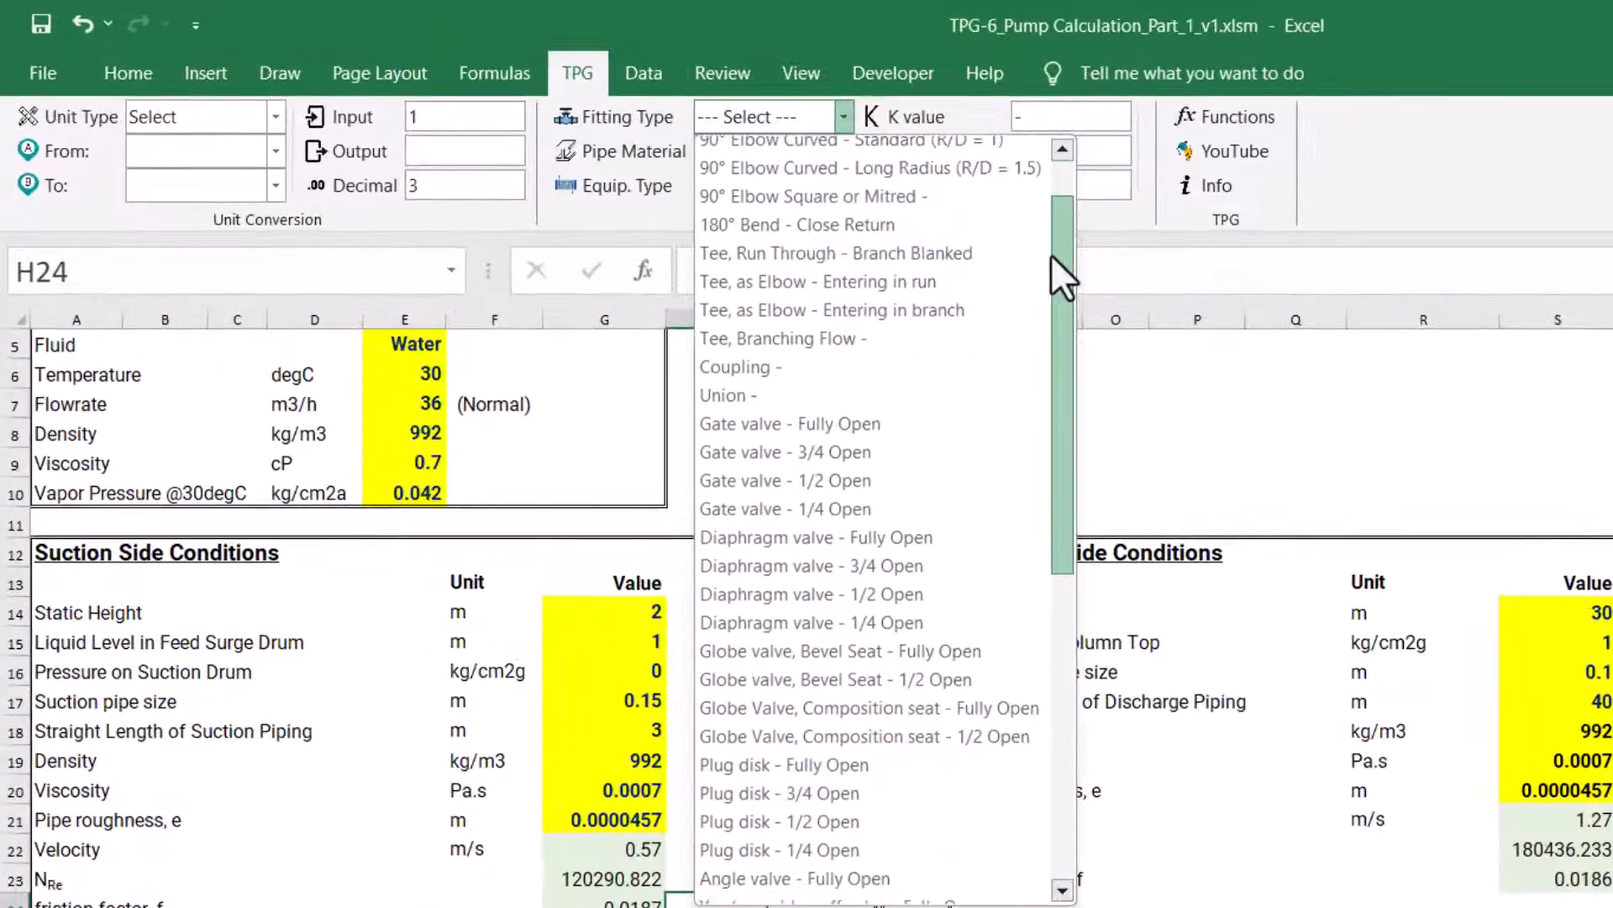
left_click_drag(1051, 254, 1056, 184)
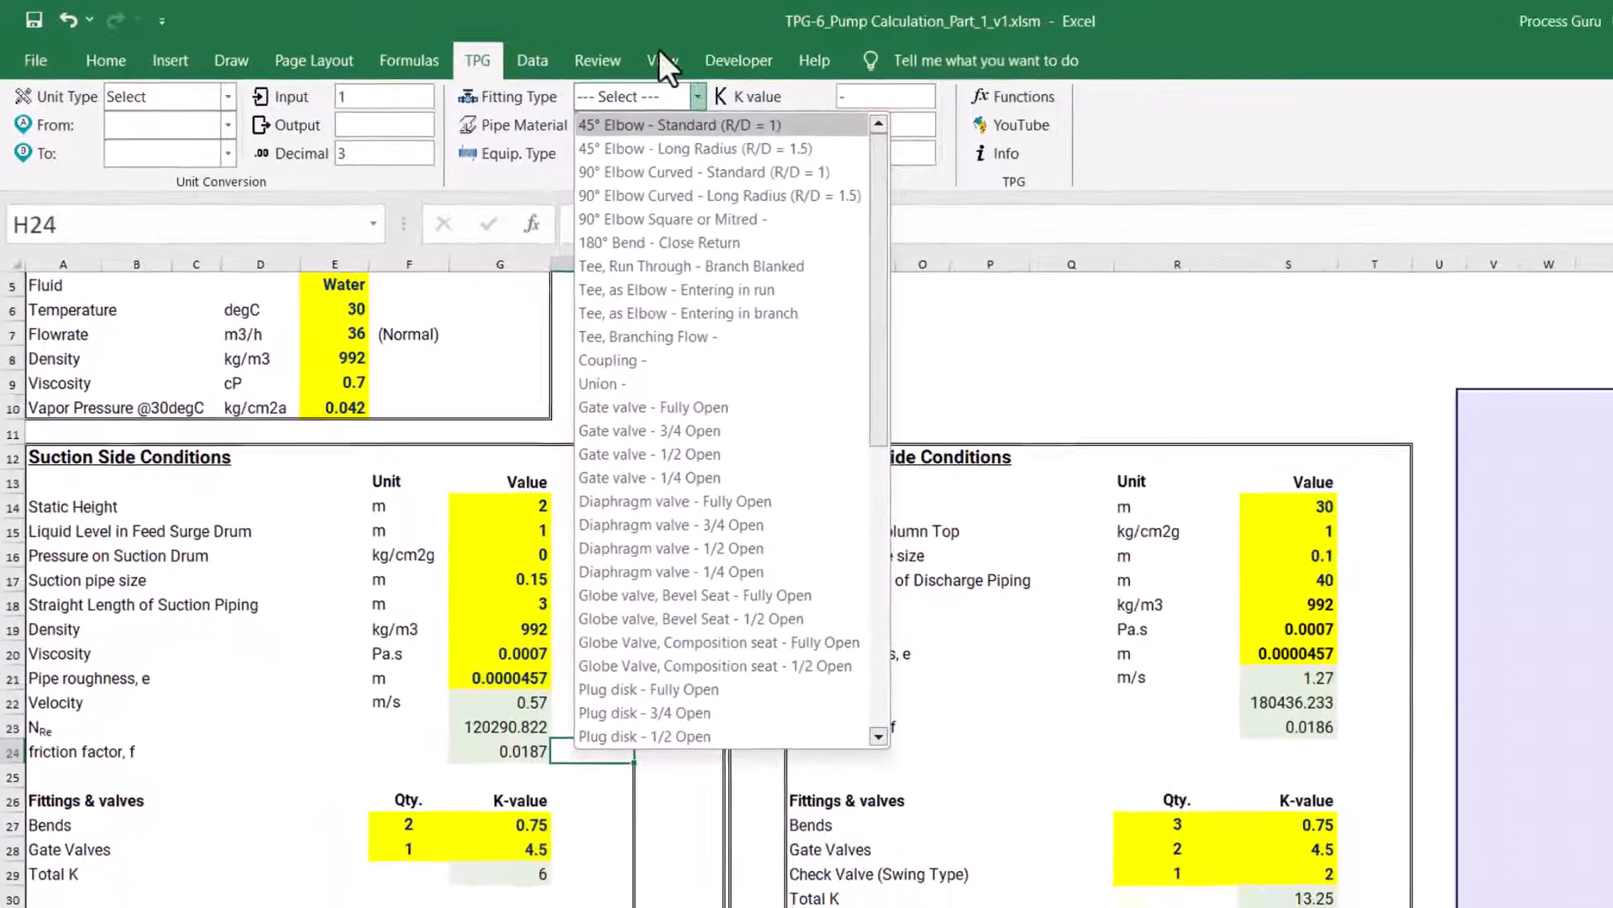
left_click(793, 19)
left_click(49, 817)
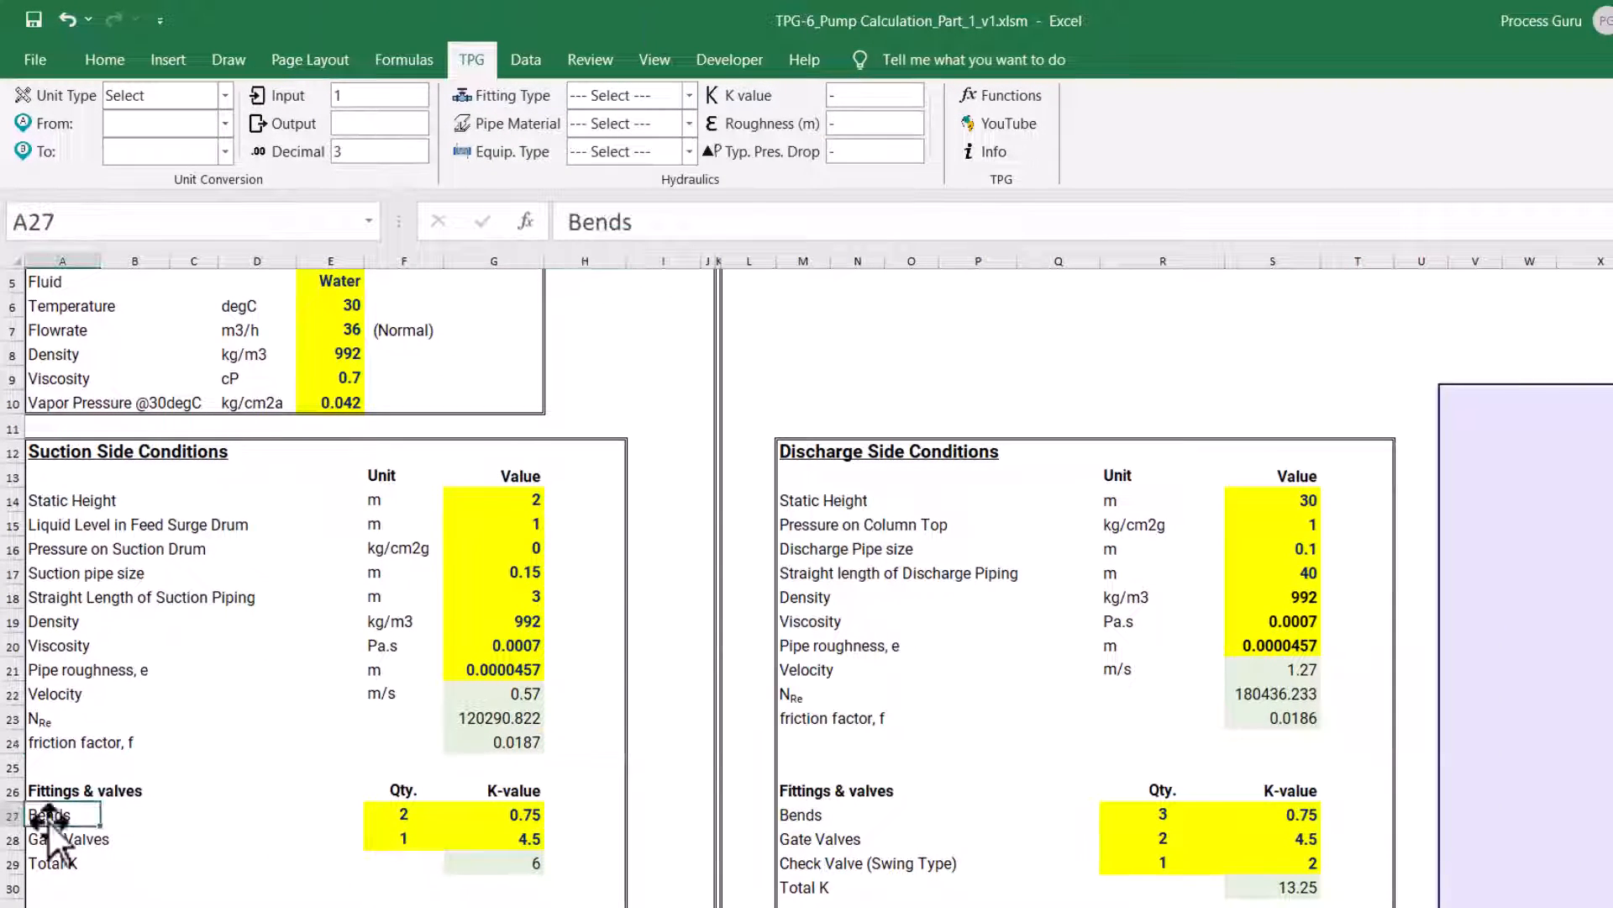
Check the suction-side Bends quantity and K-value, and look up the K value for the fitting type 90° Elbow Curved - Standard (R/D = 1)
left_click(389, 813)
type("2")
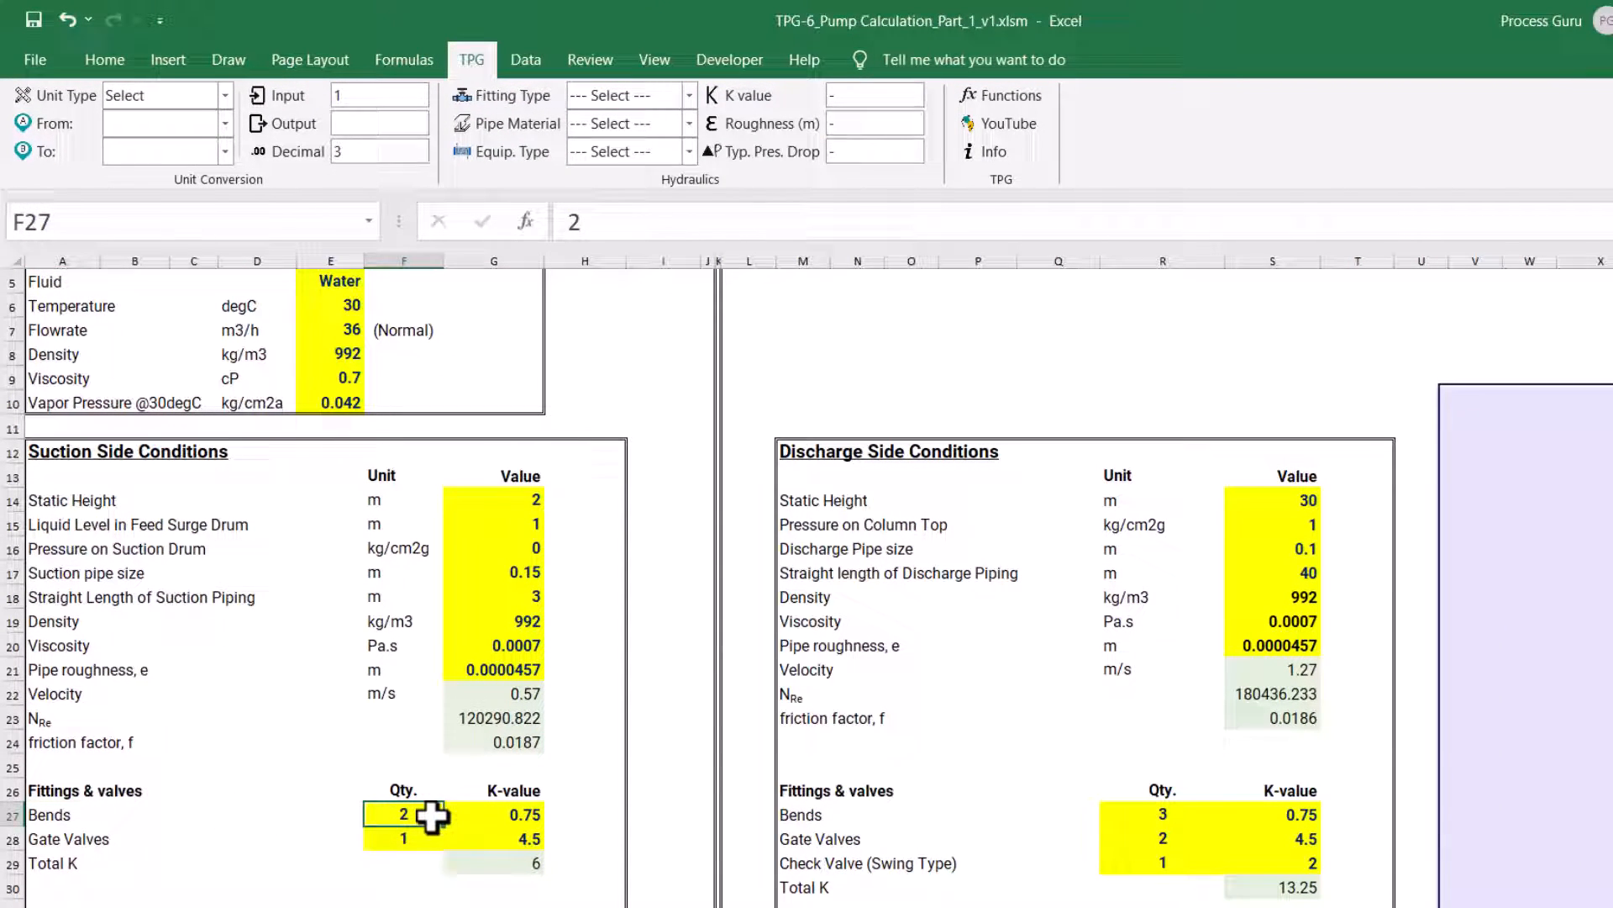
left_click(517, 817)
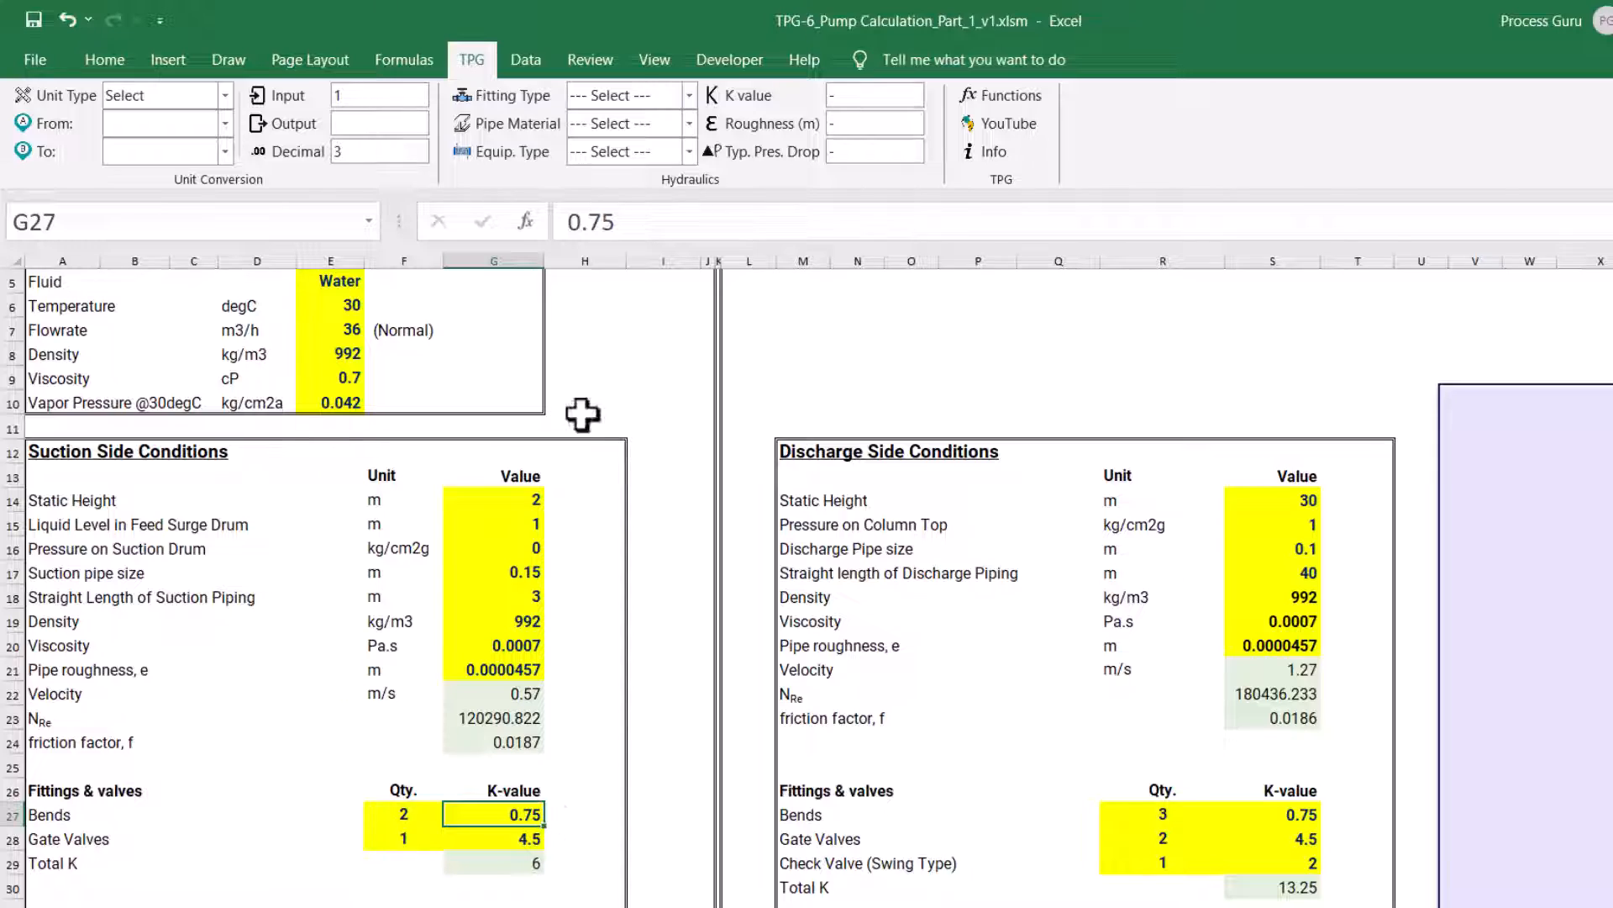
left_click(689, 95)
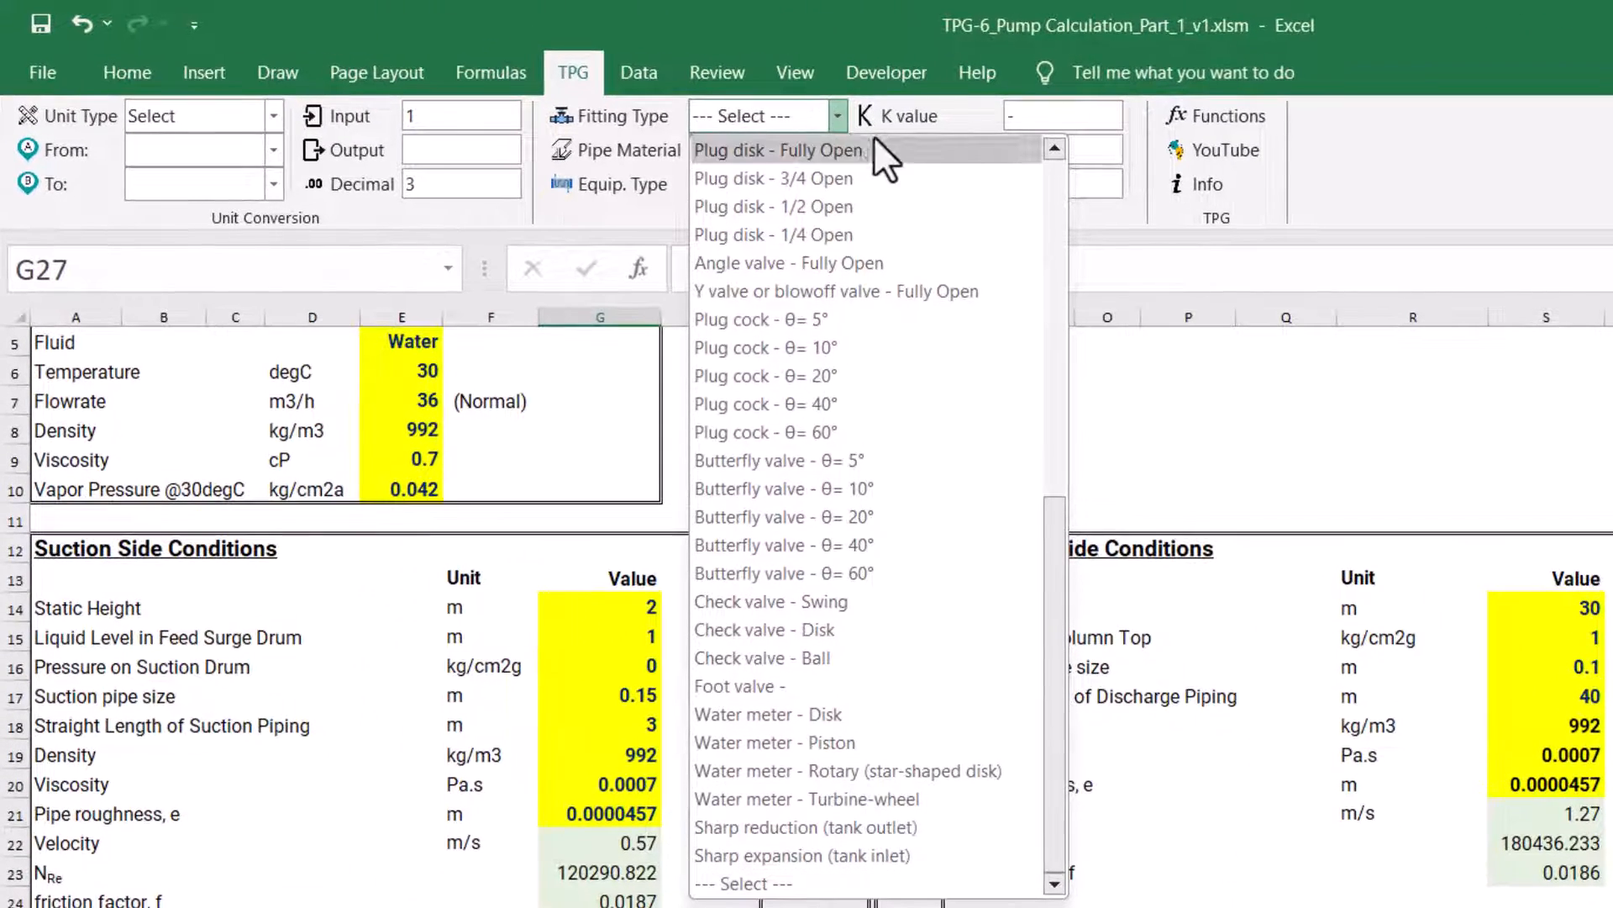
left_click_drag(1006, 567, 1051, 225)
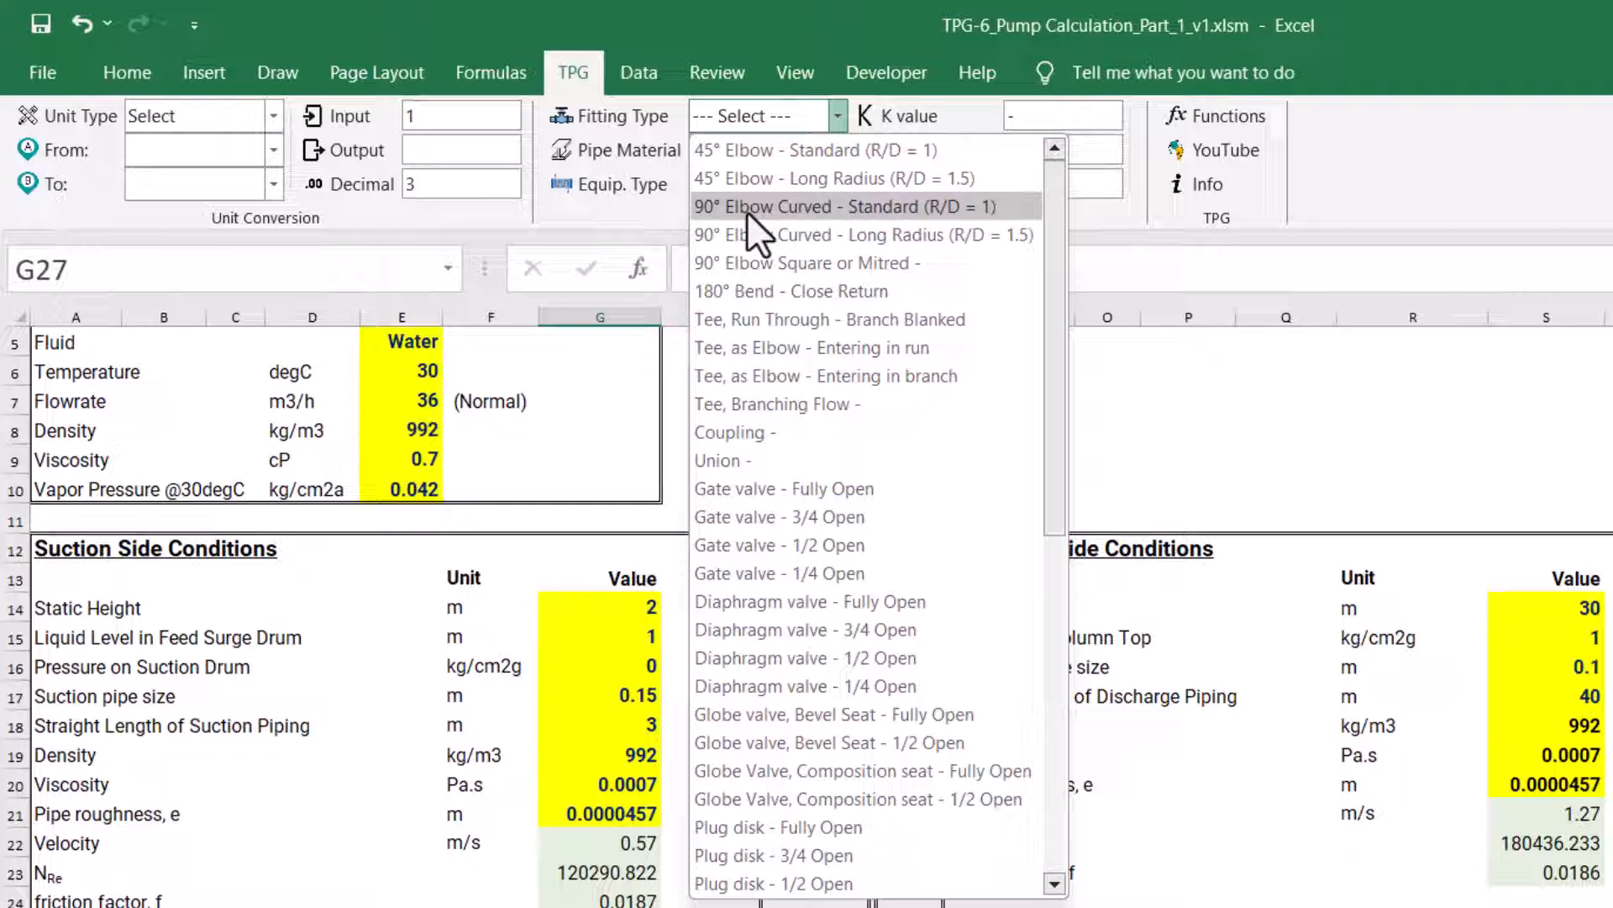
left_click(932, 211)
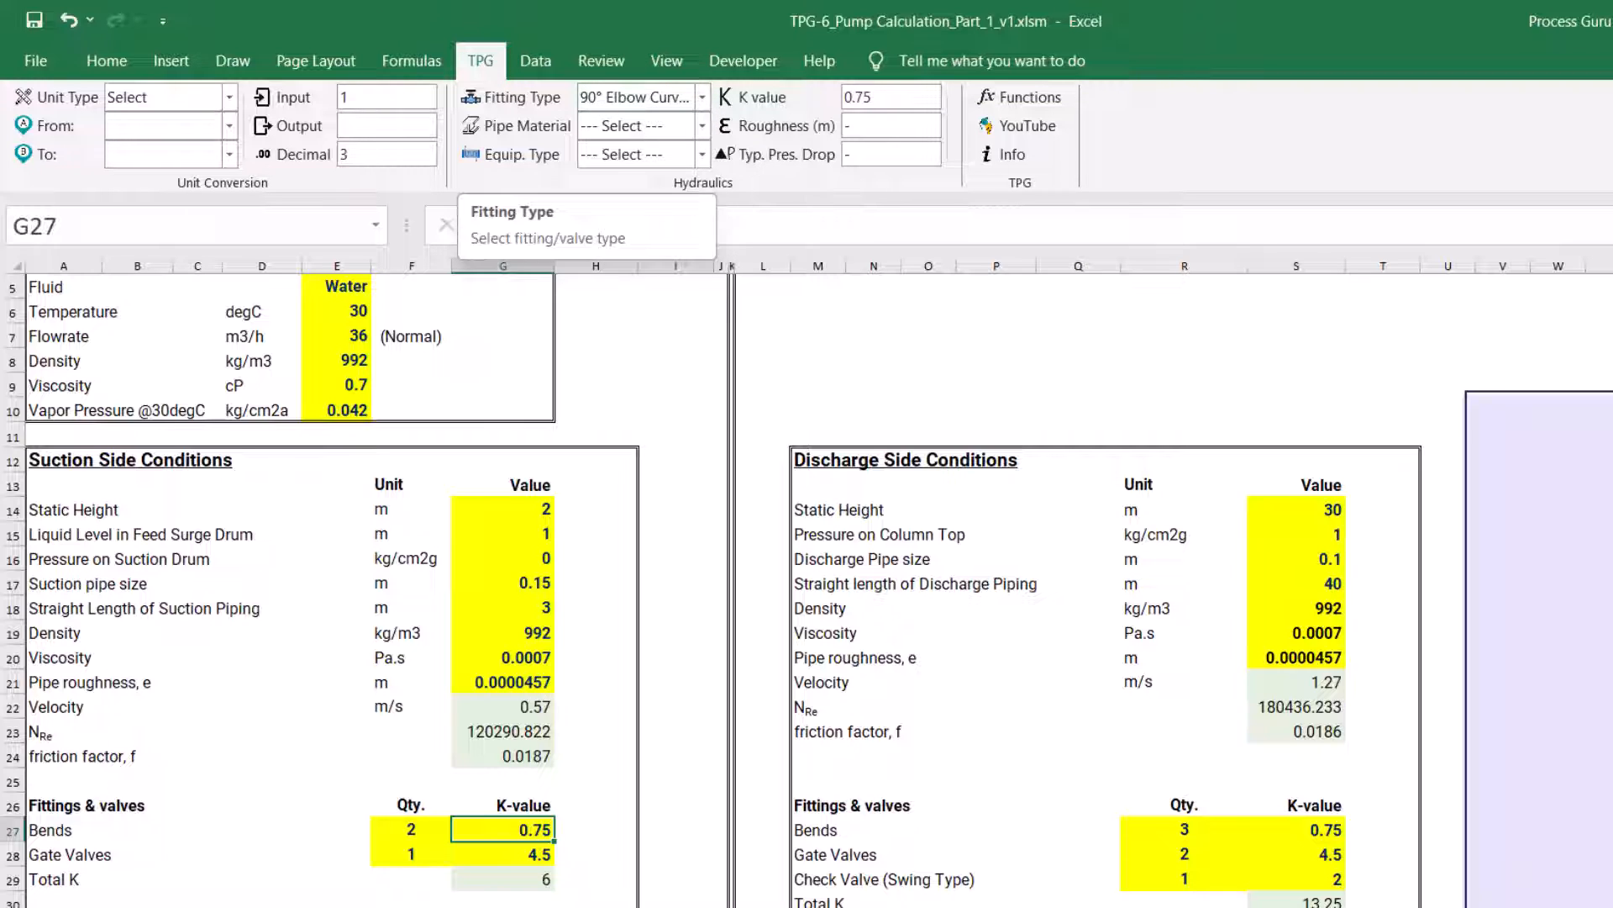
Check the suction-side Gate Valves K-value in G28 against the add-in's fitting type Gate valve - 1/2 Open
left_click(486, 854)
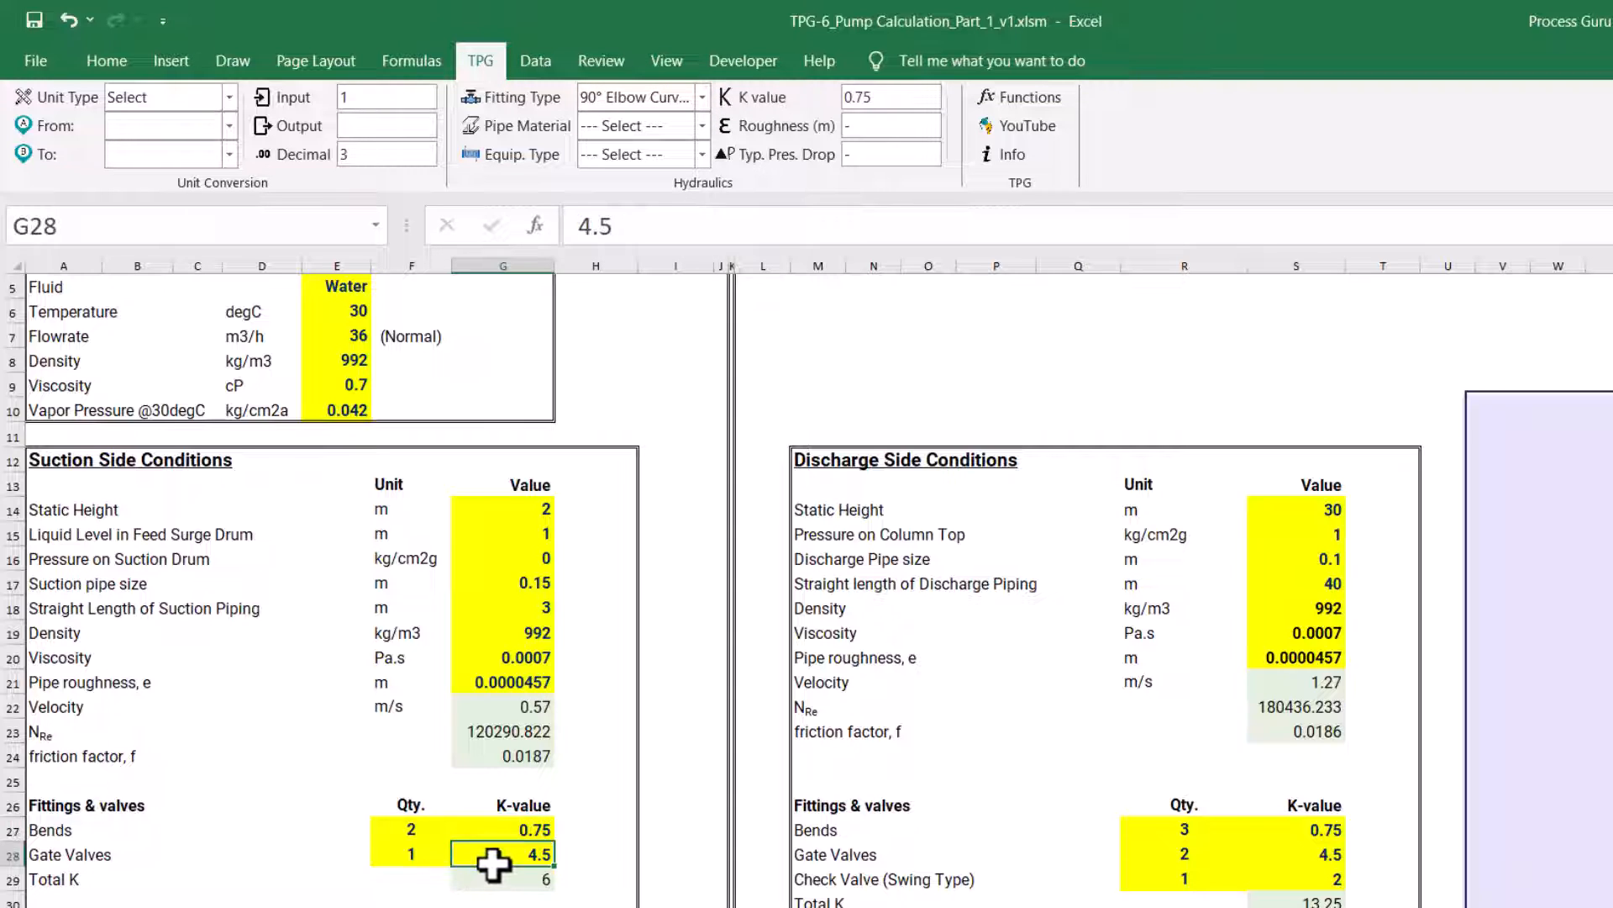
left_click(702, 97)
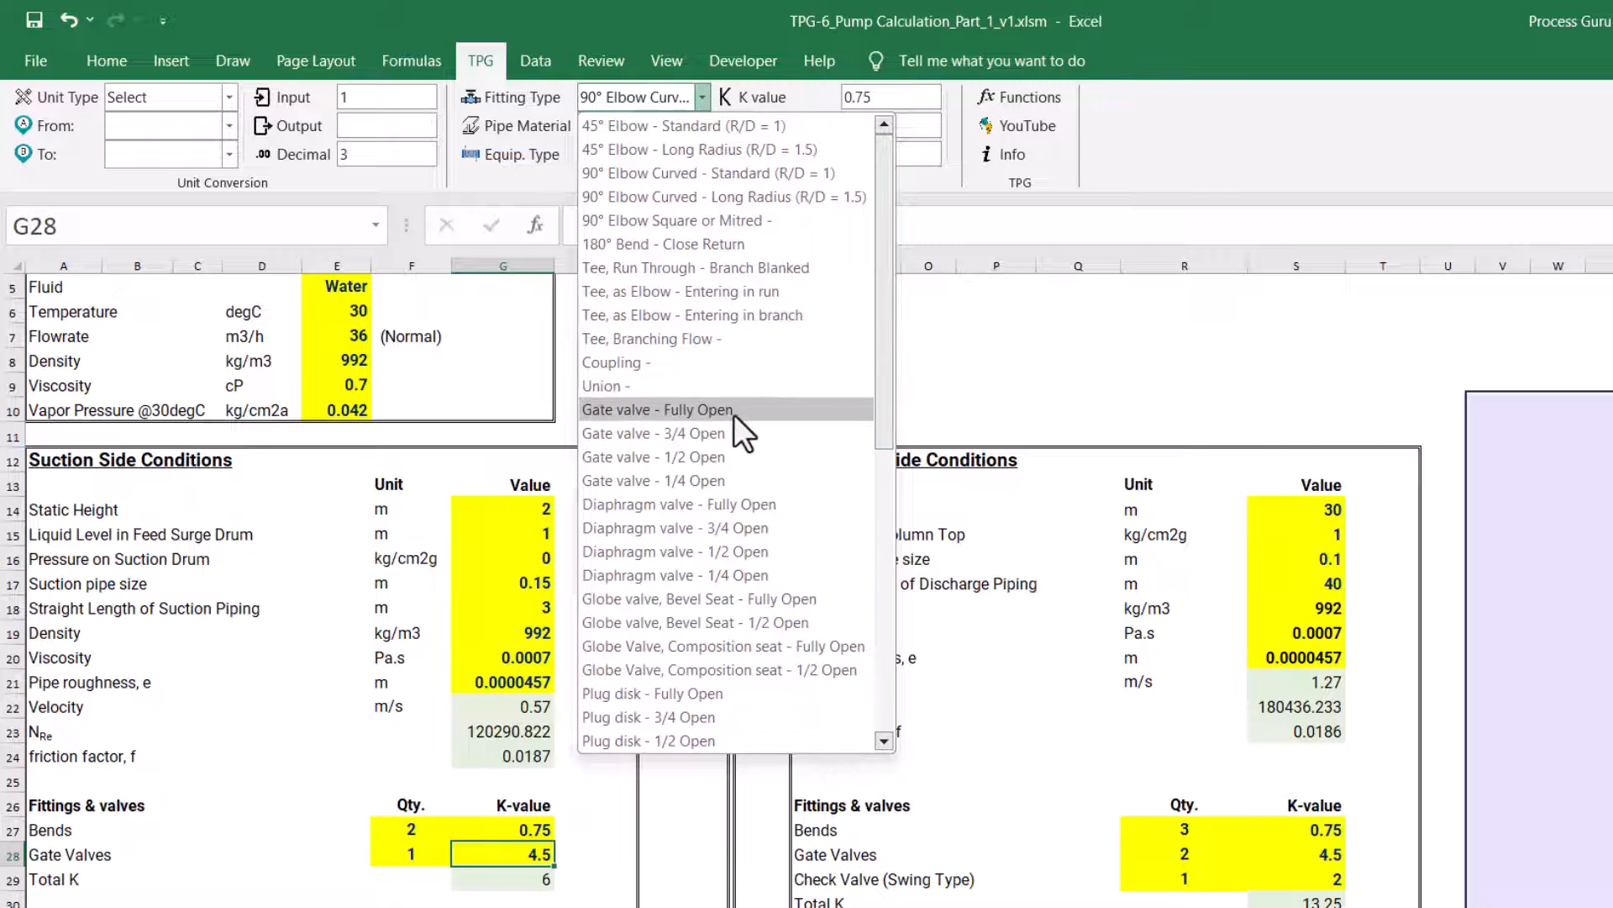
left_click(707, 454)
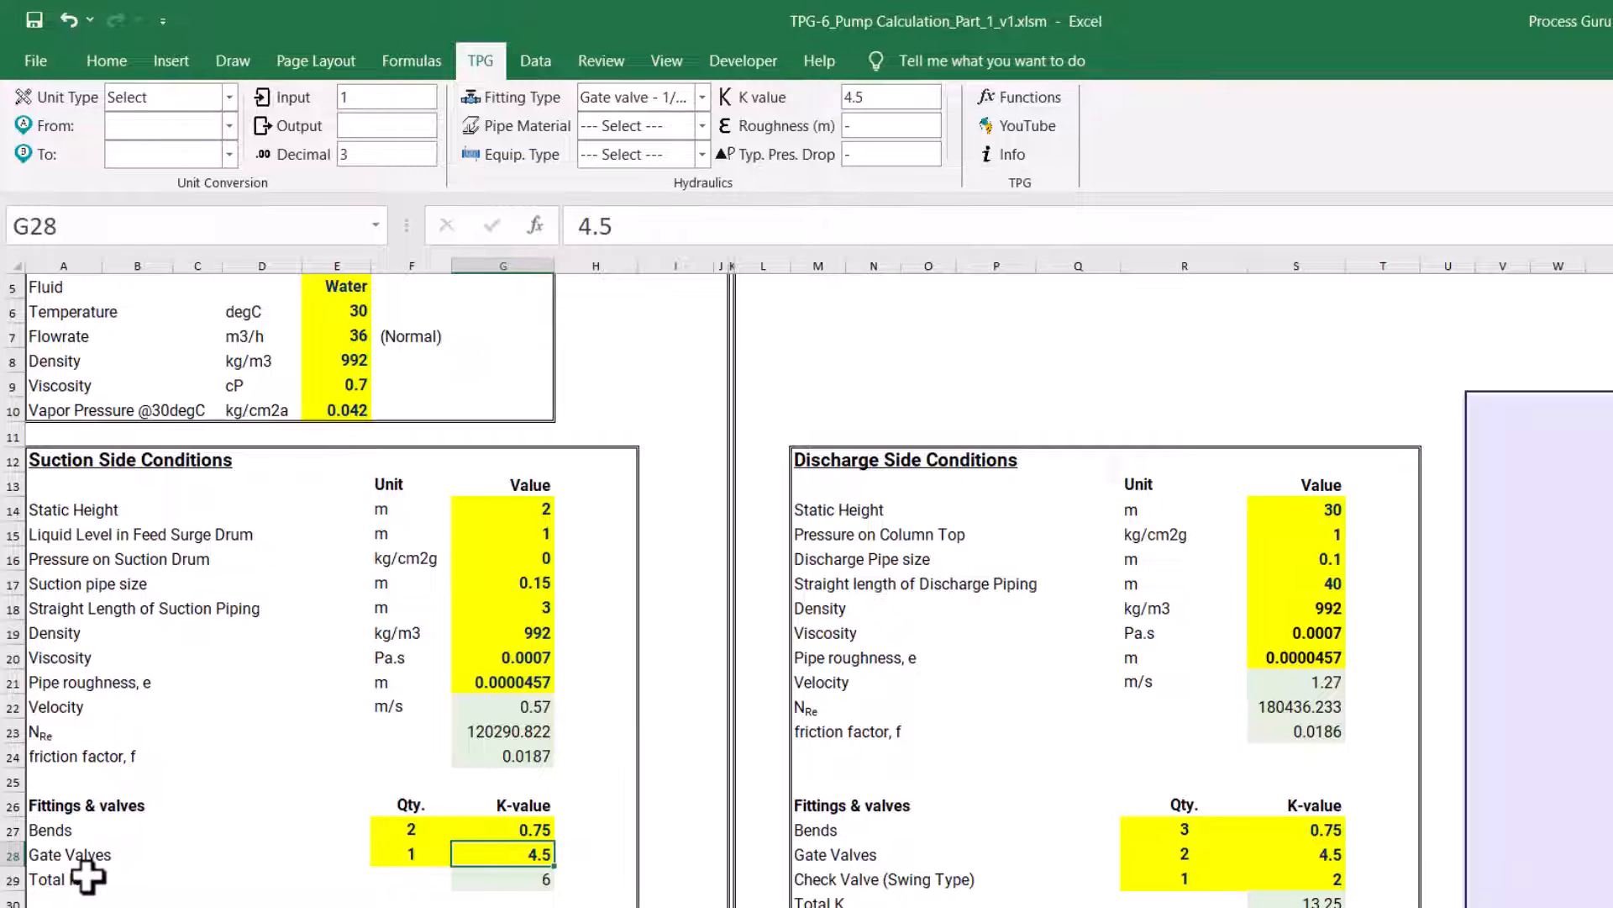
Inspect the suction-side Total K formula in G29 and leave the cell without changing it
left_click(501, 881)
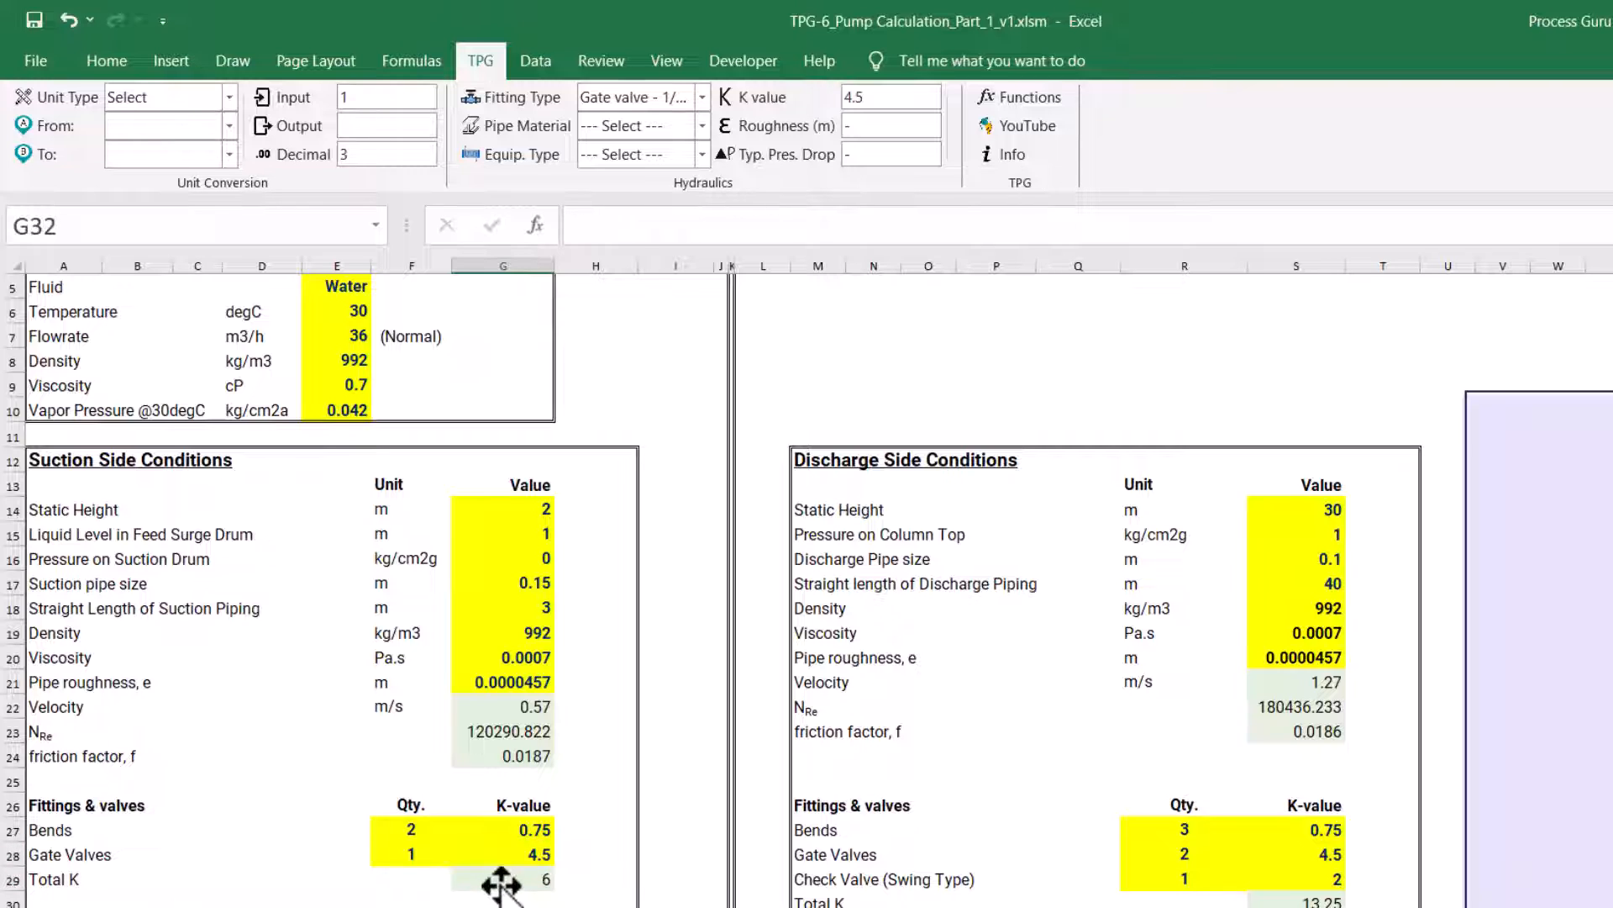
double_click(501, 879)
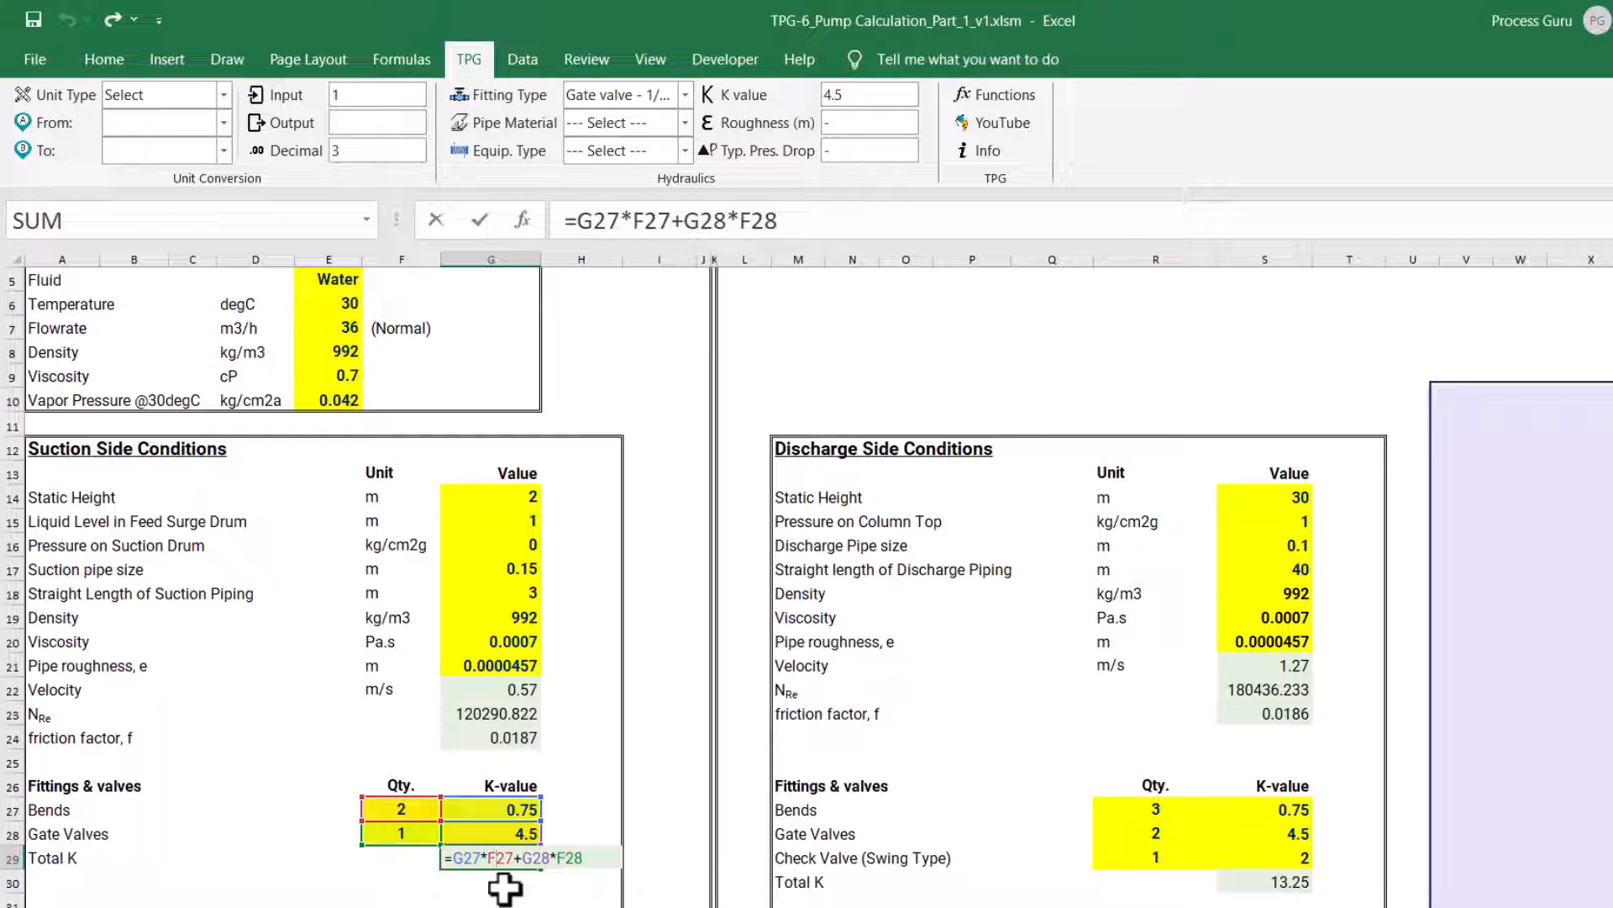
key("ctrl+Return")
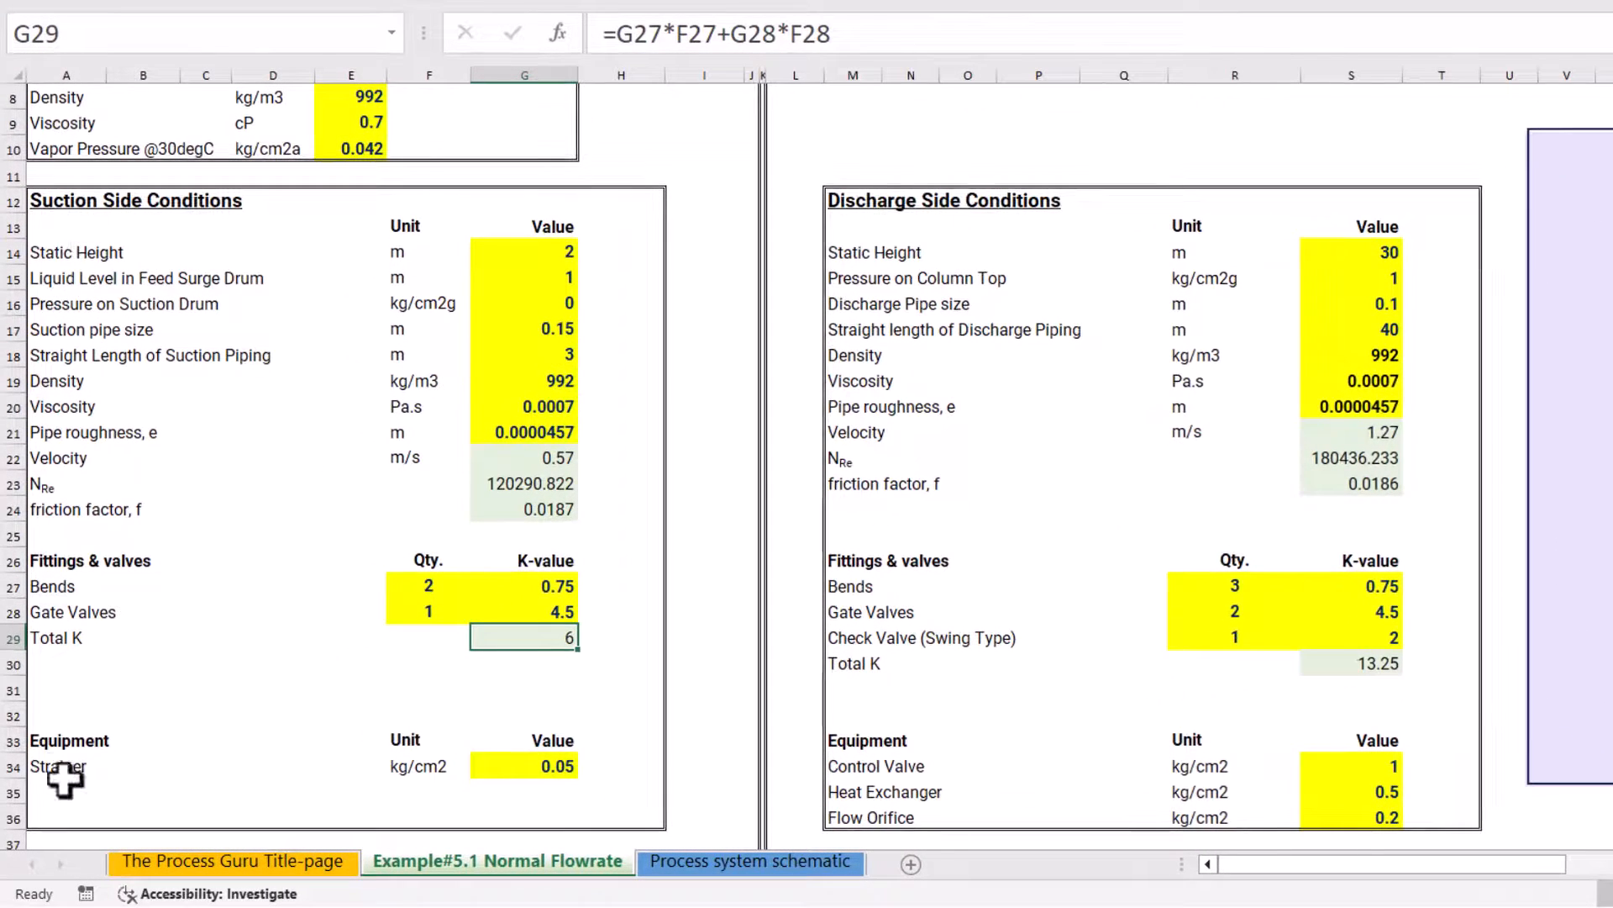
Check the suction-side Strainer pressure drop in G34 against the typical value for the equipment type Pump suction strainer
left_click(53, 787)
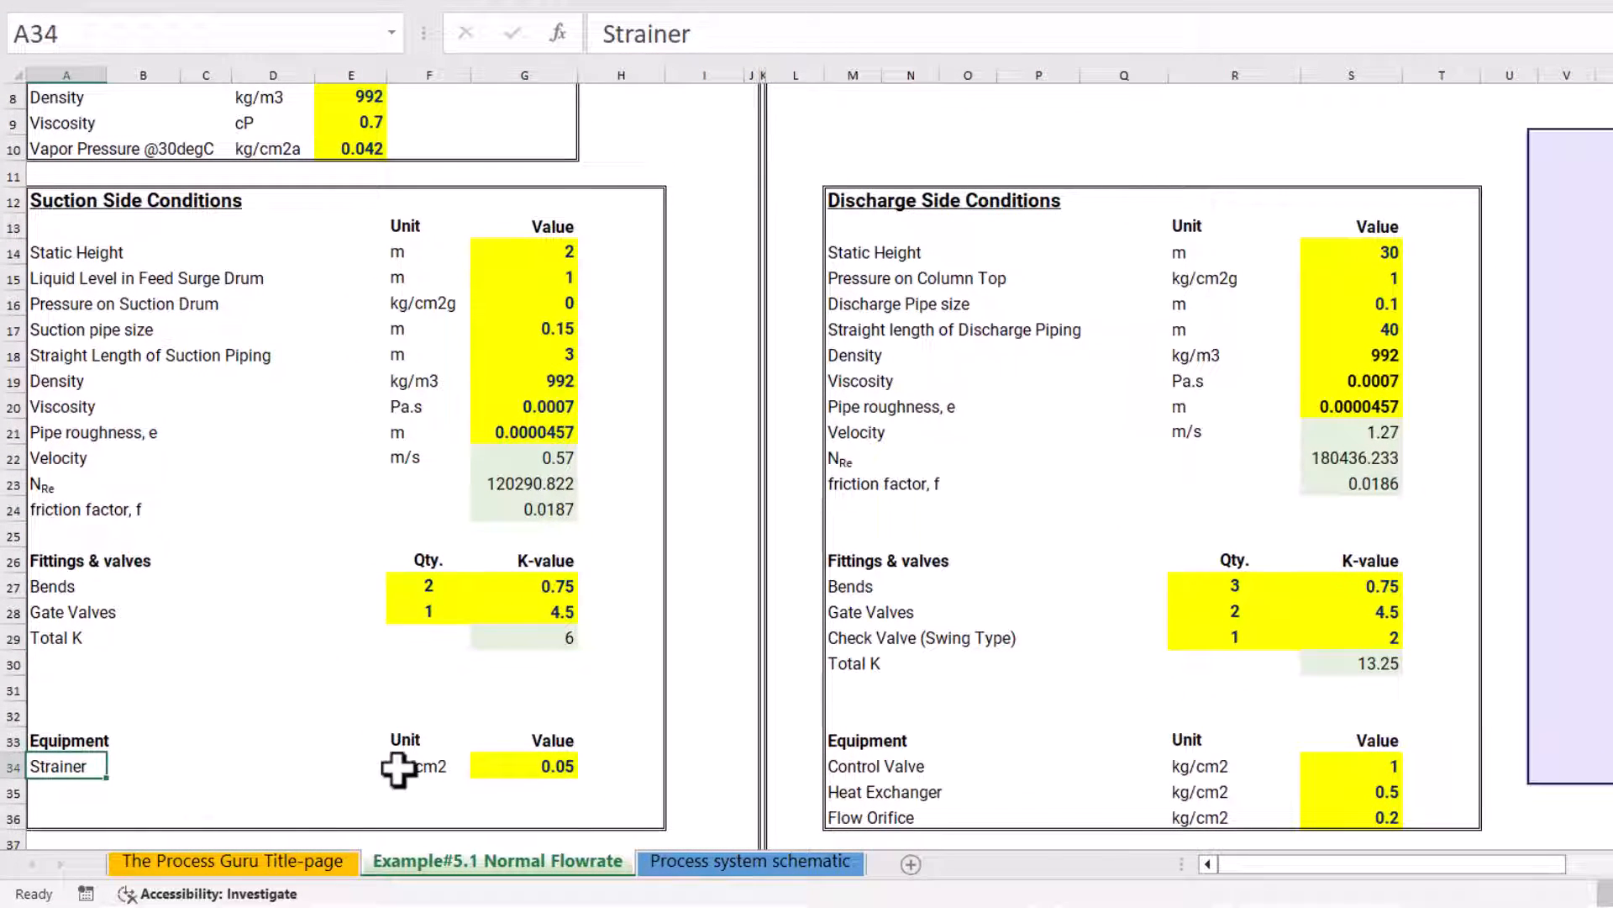
left_click(582, 769)
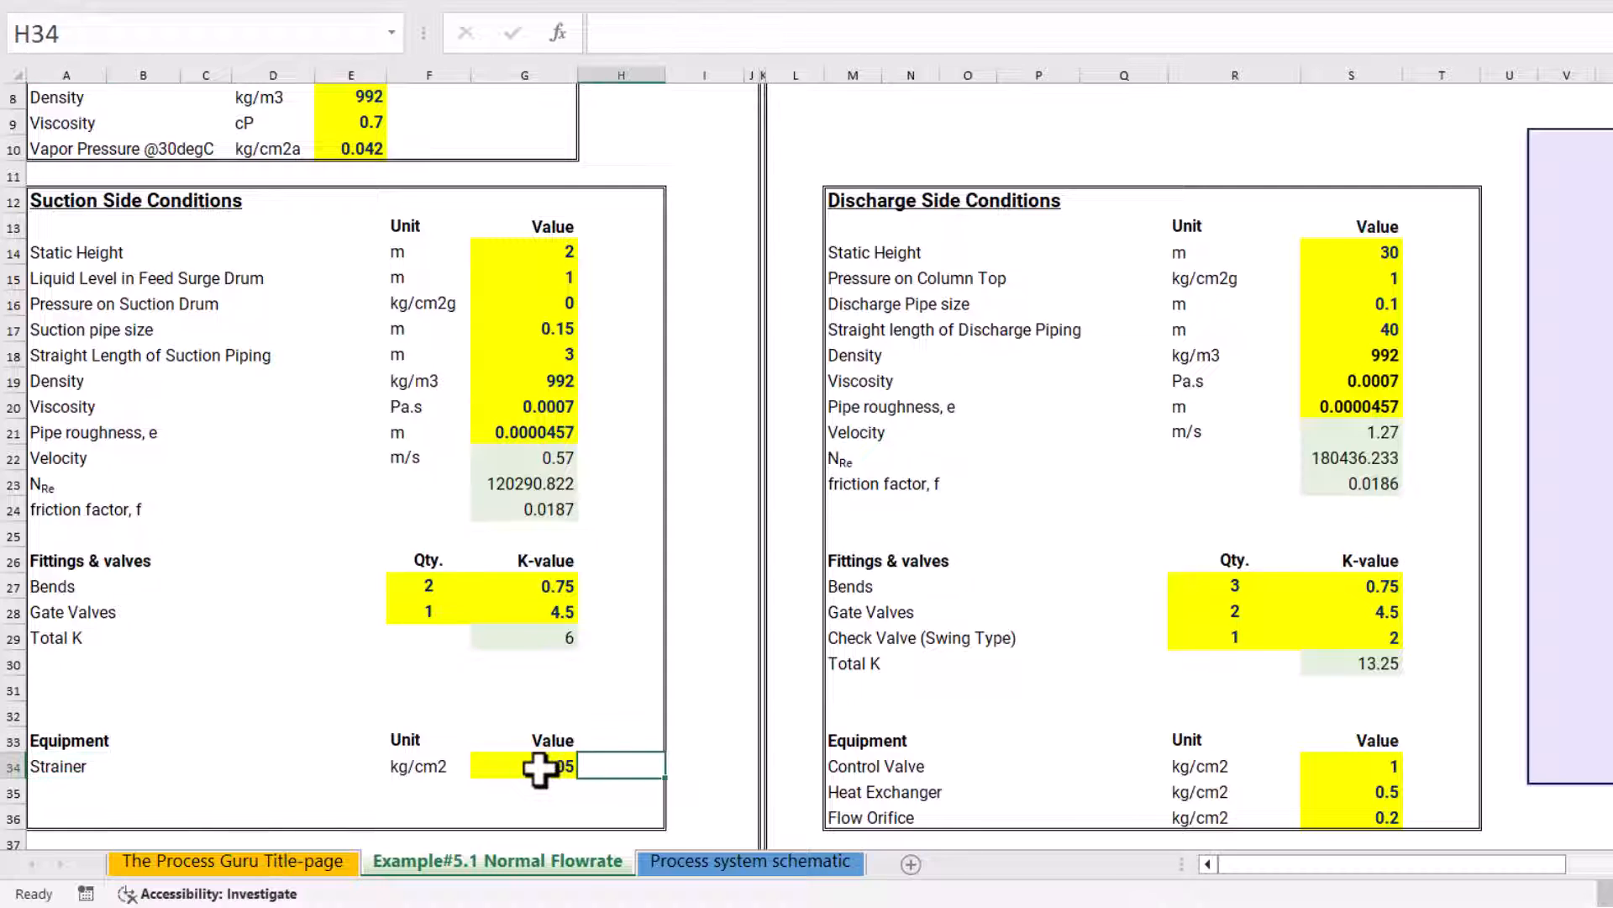
left_click(540, 765)
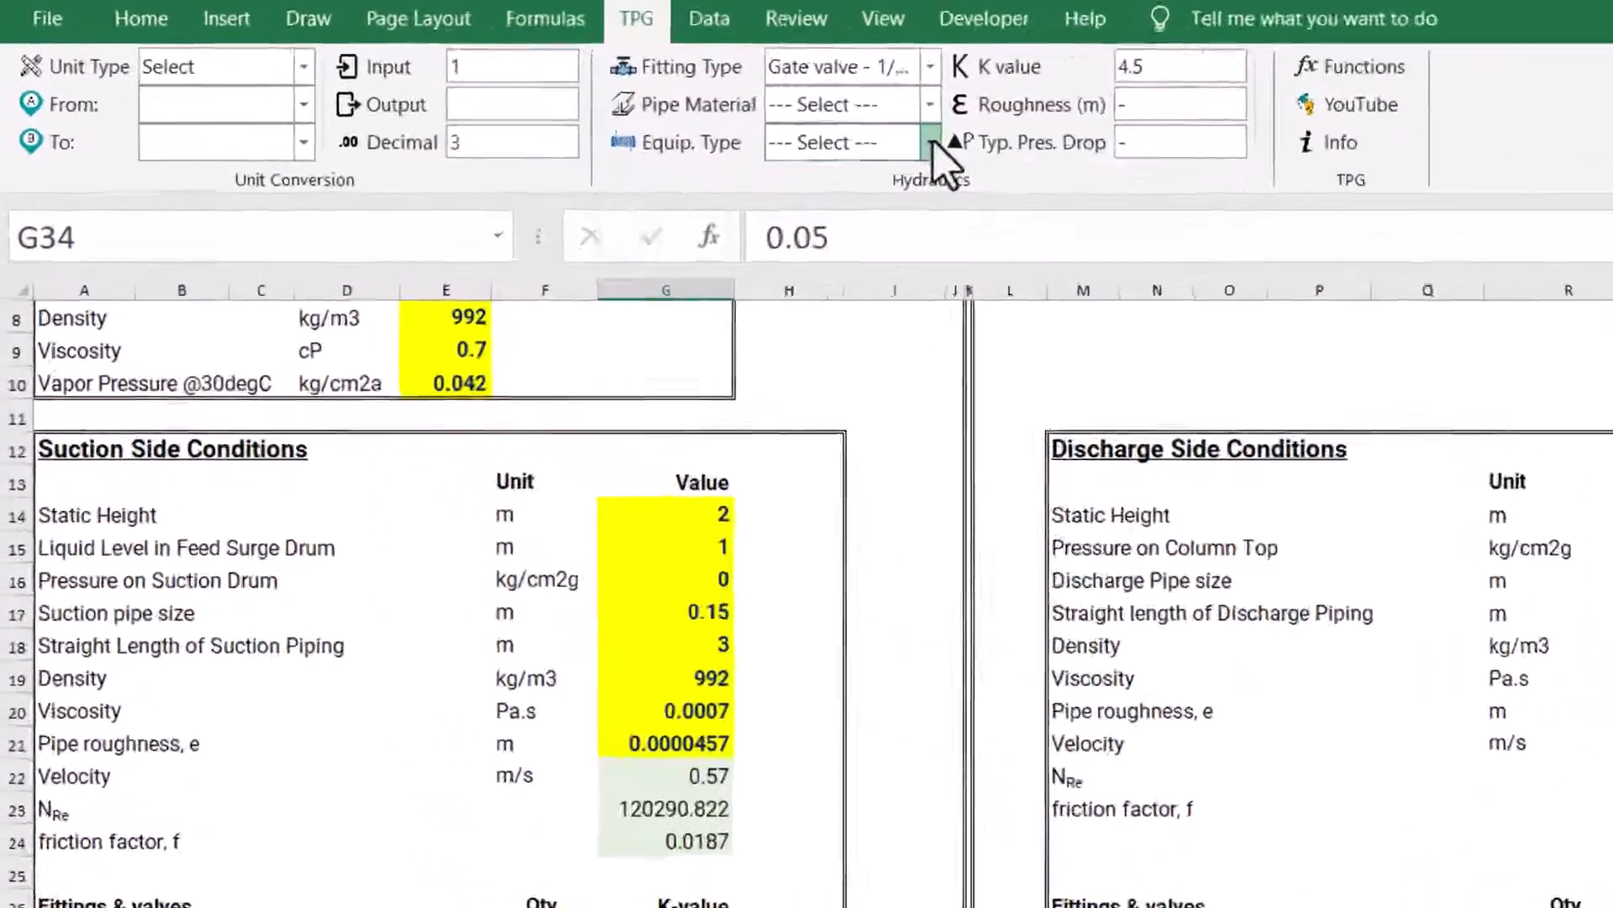
left_click(626, 96)
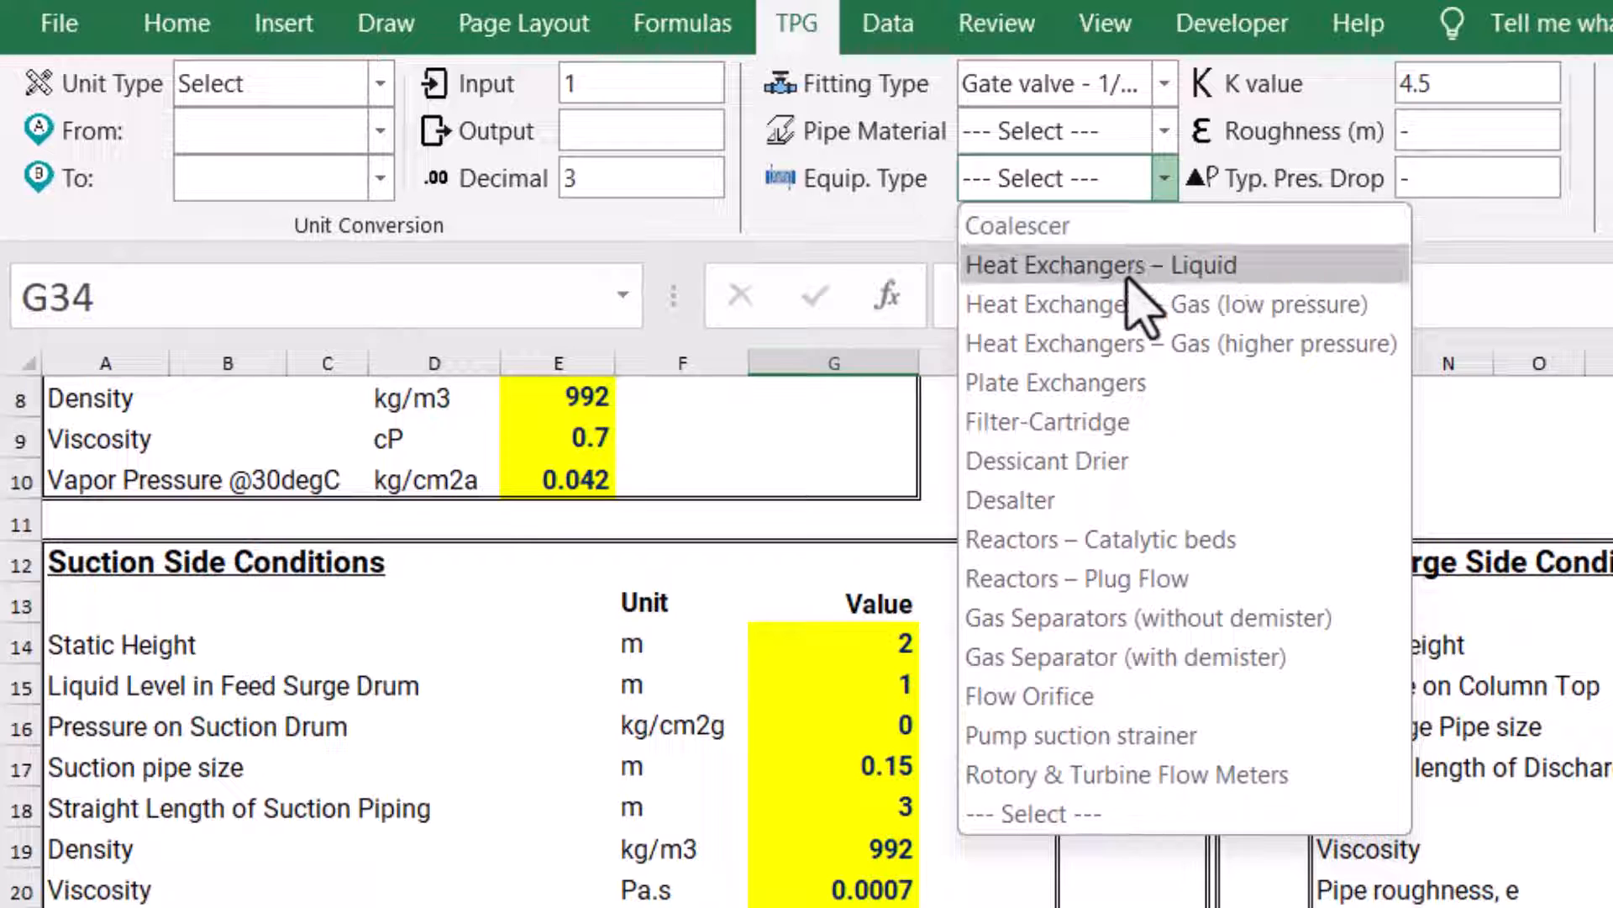
left_click(1095, 735)
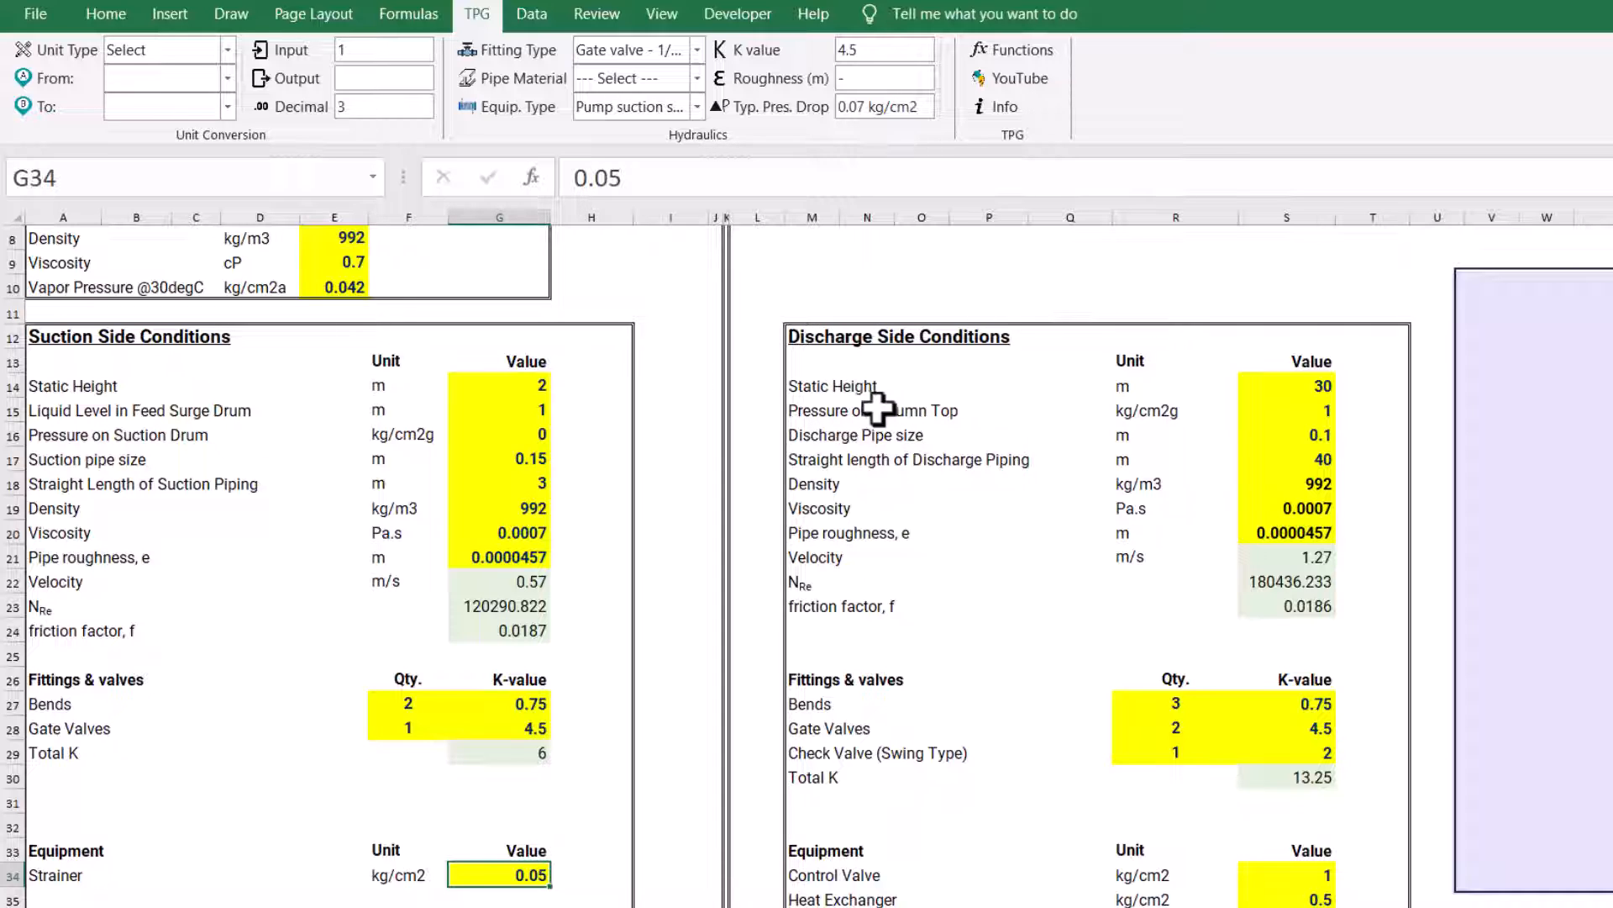
Review the Discharge Side Conditions from static height and column top pressure through velocity, Reynolds number and friction factor to the Fittings & valves block
left_click(794, 386)
left_click(828, 412)
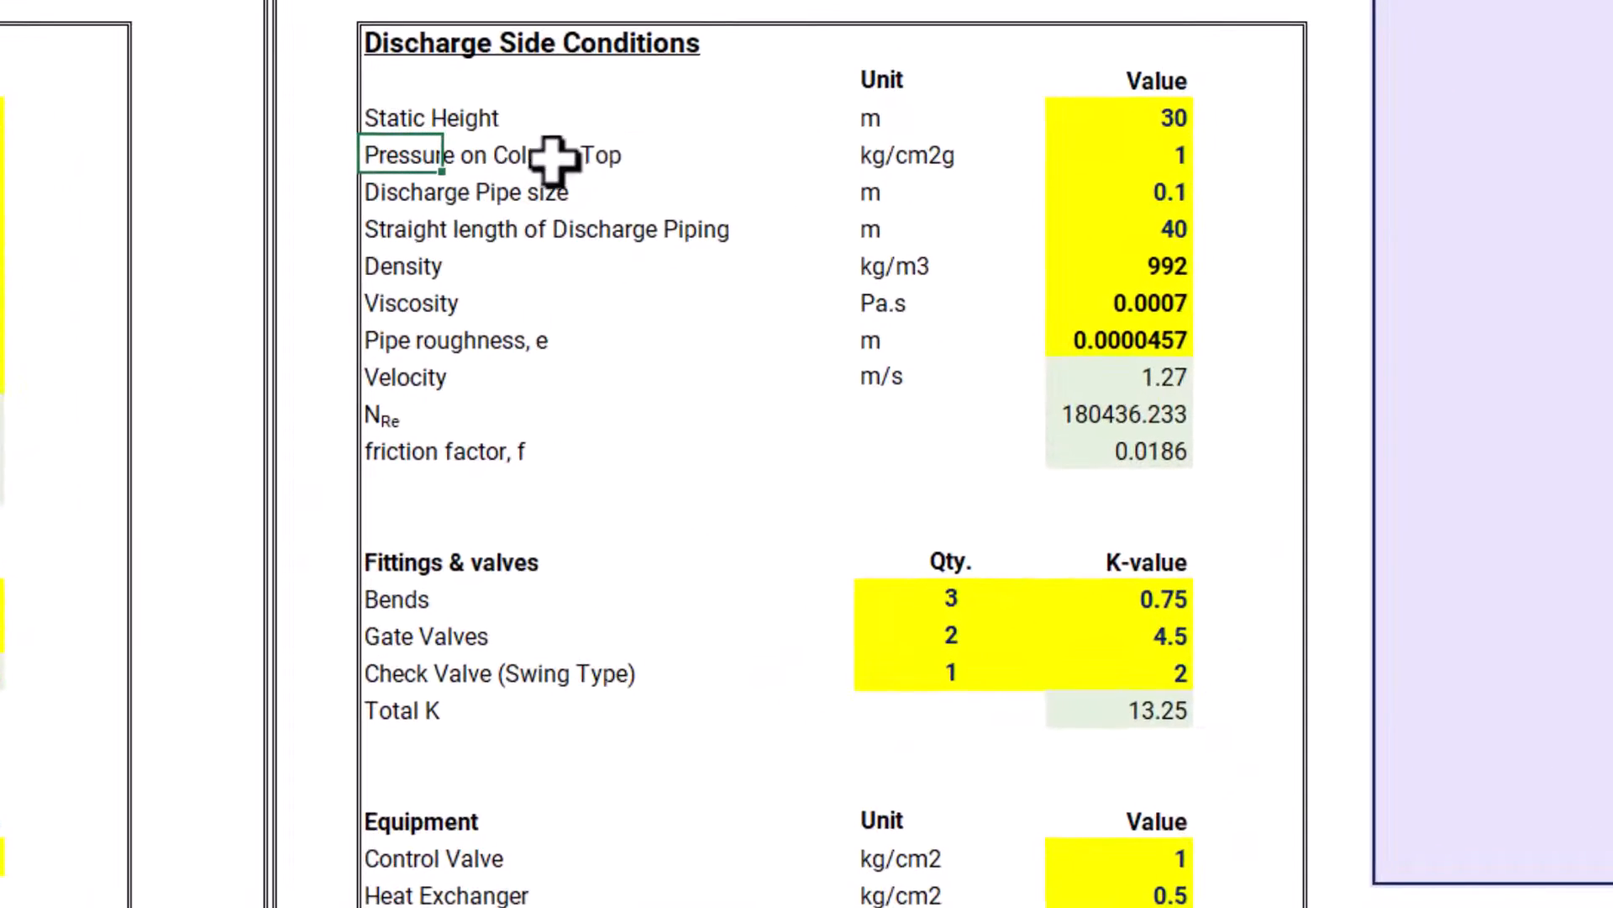
left_click(1175, 148)
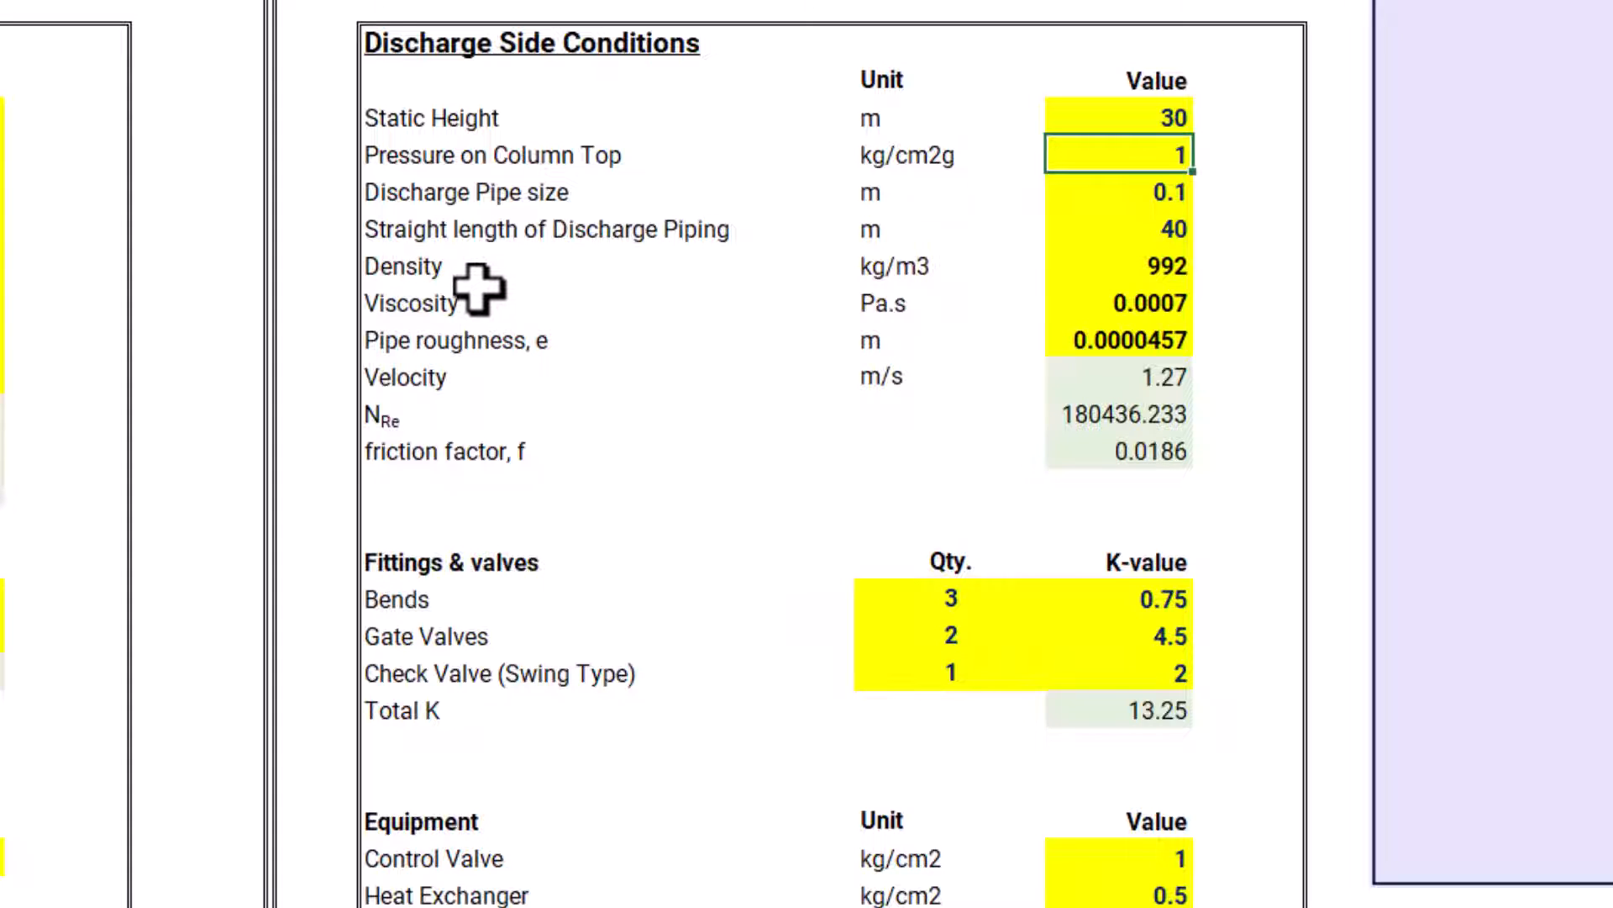
left_click(519, 378)
left_click(386, 424)
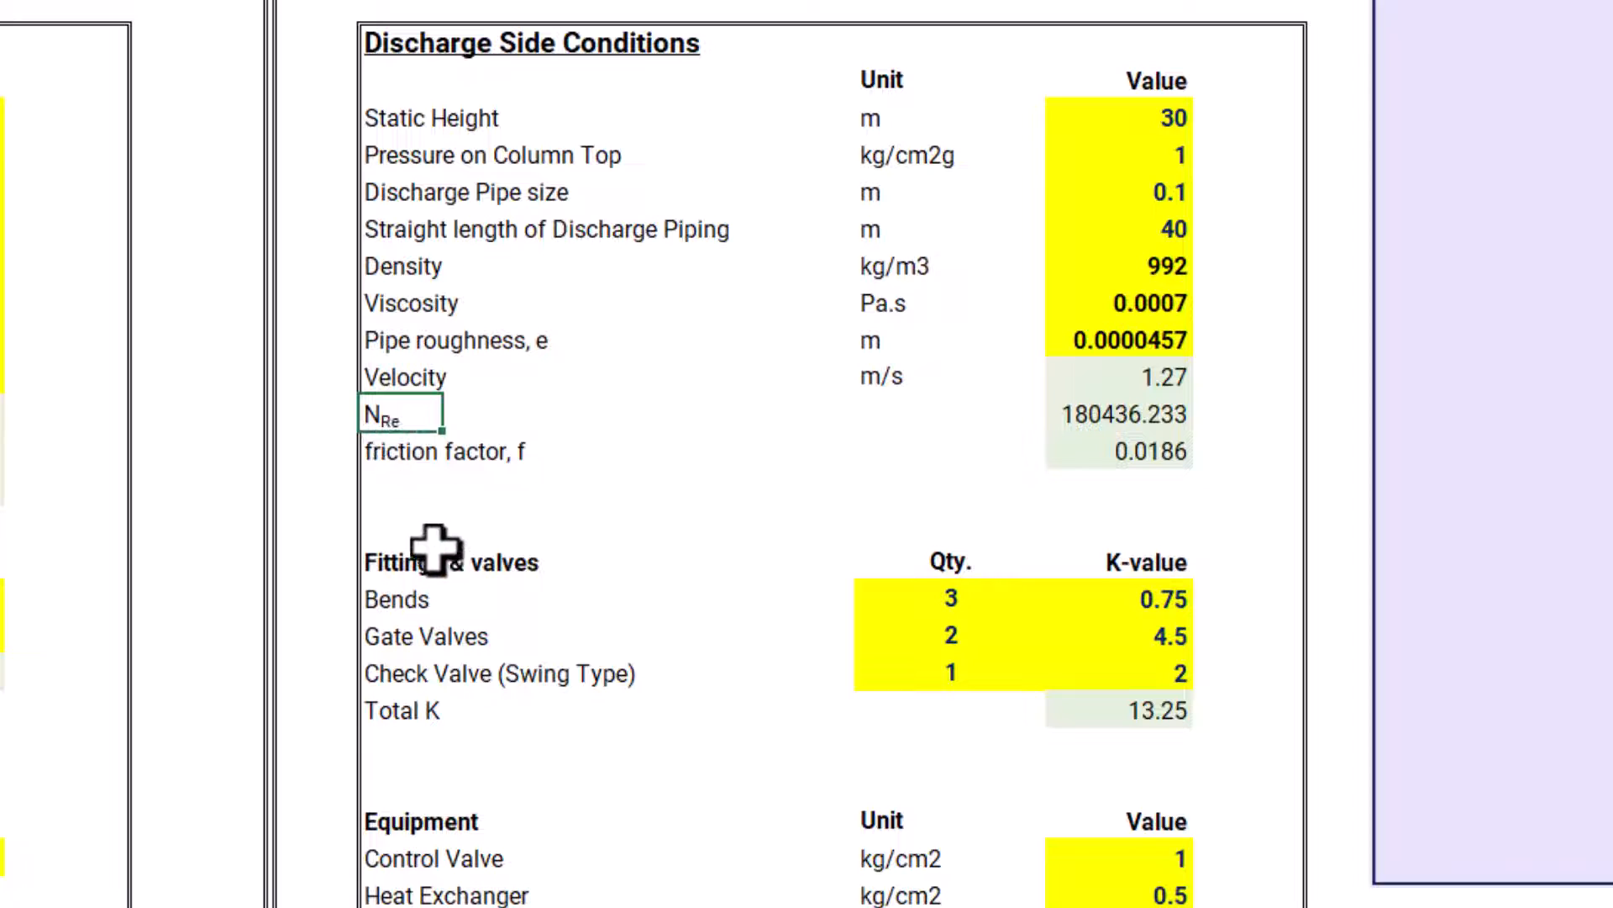
left_click(391, 445)
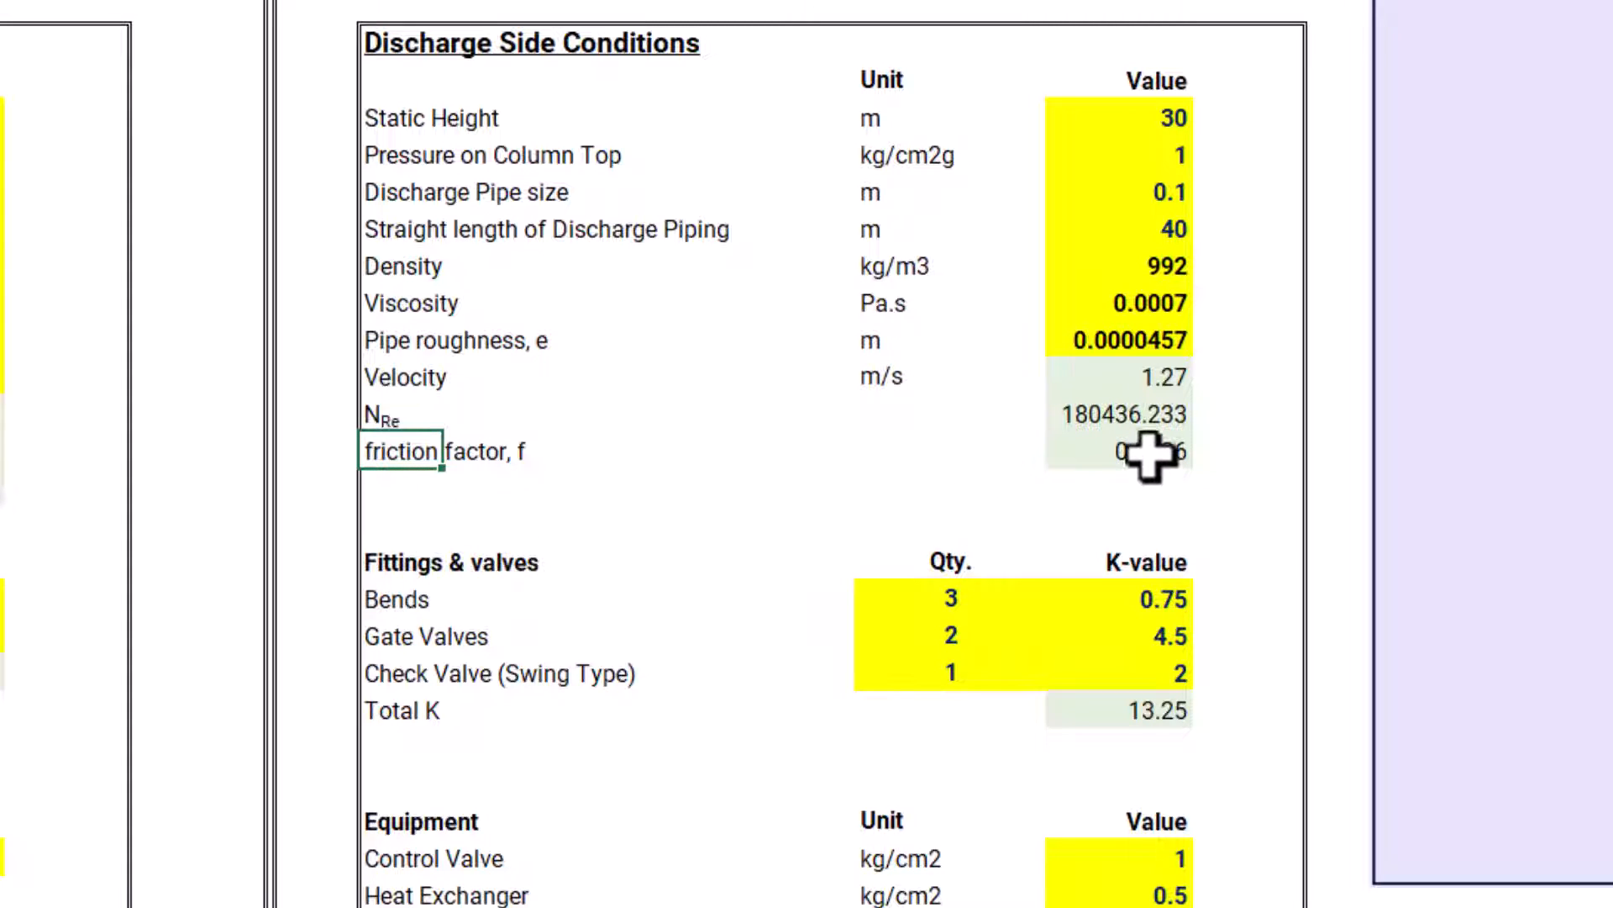
left_click(391, 556)
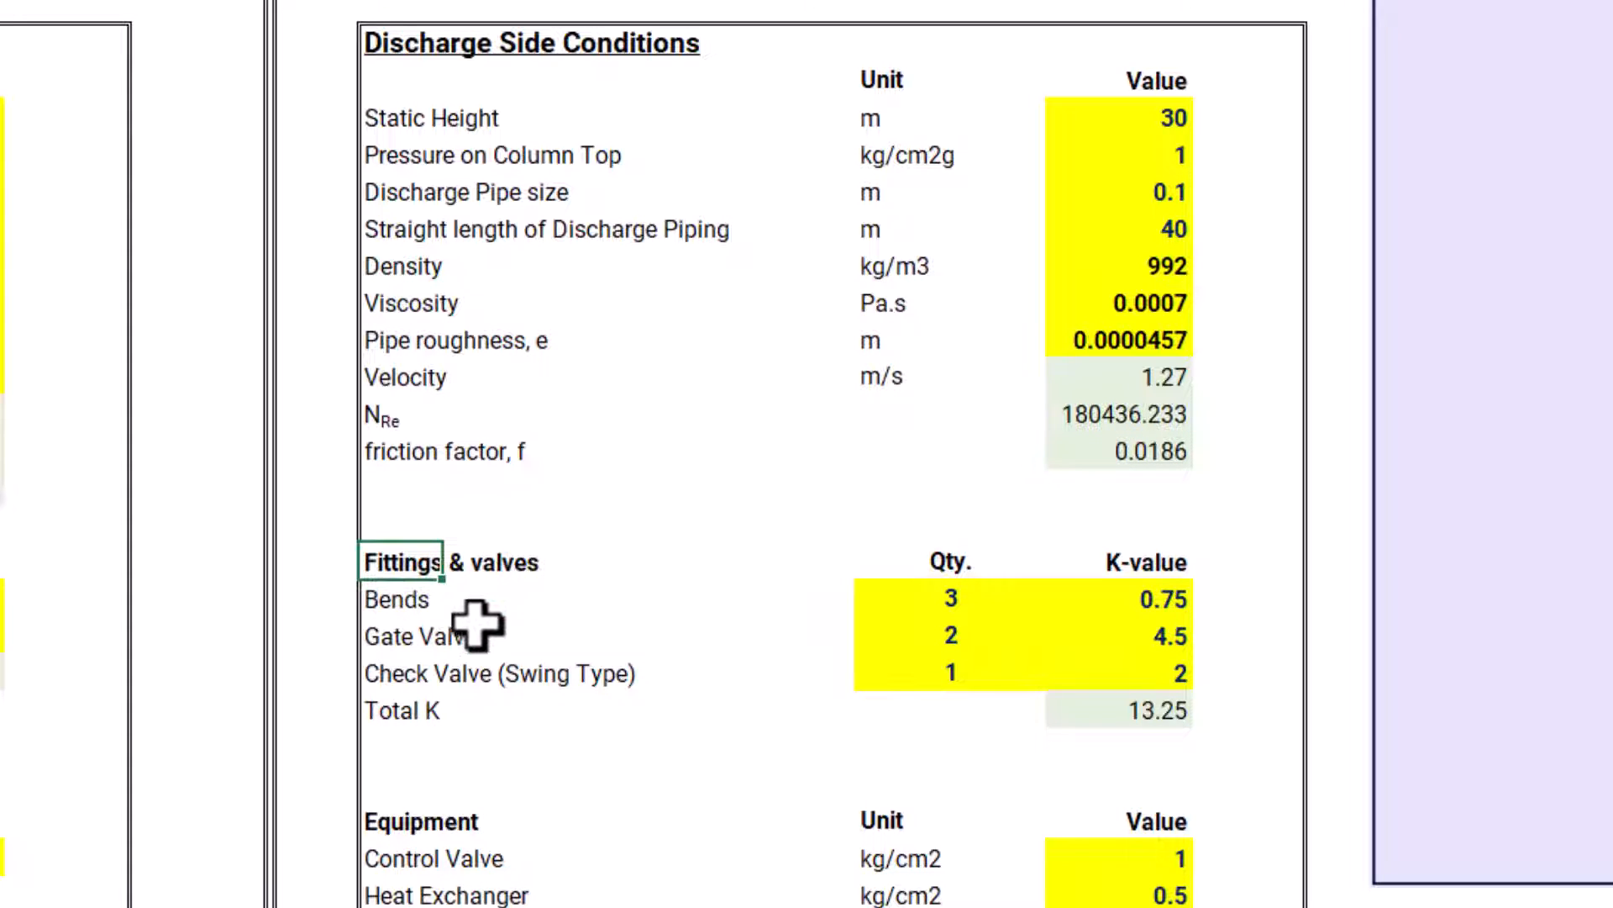
left_click(327, 593)
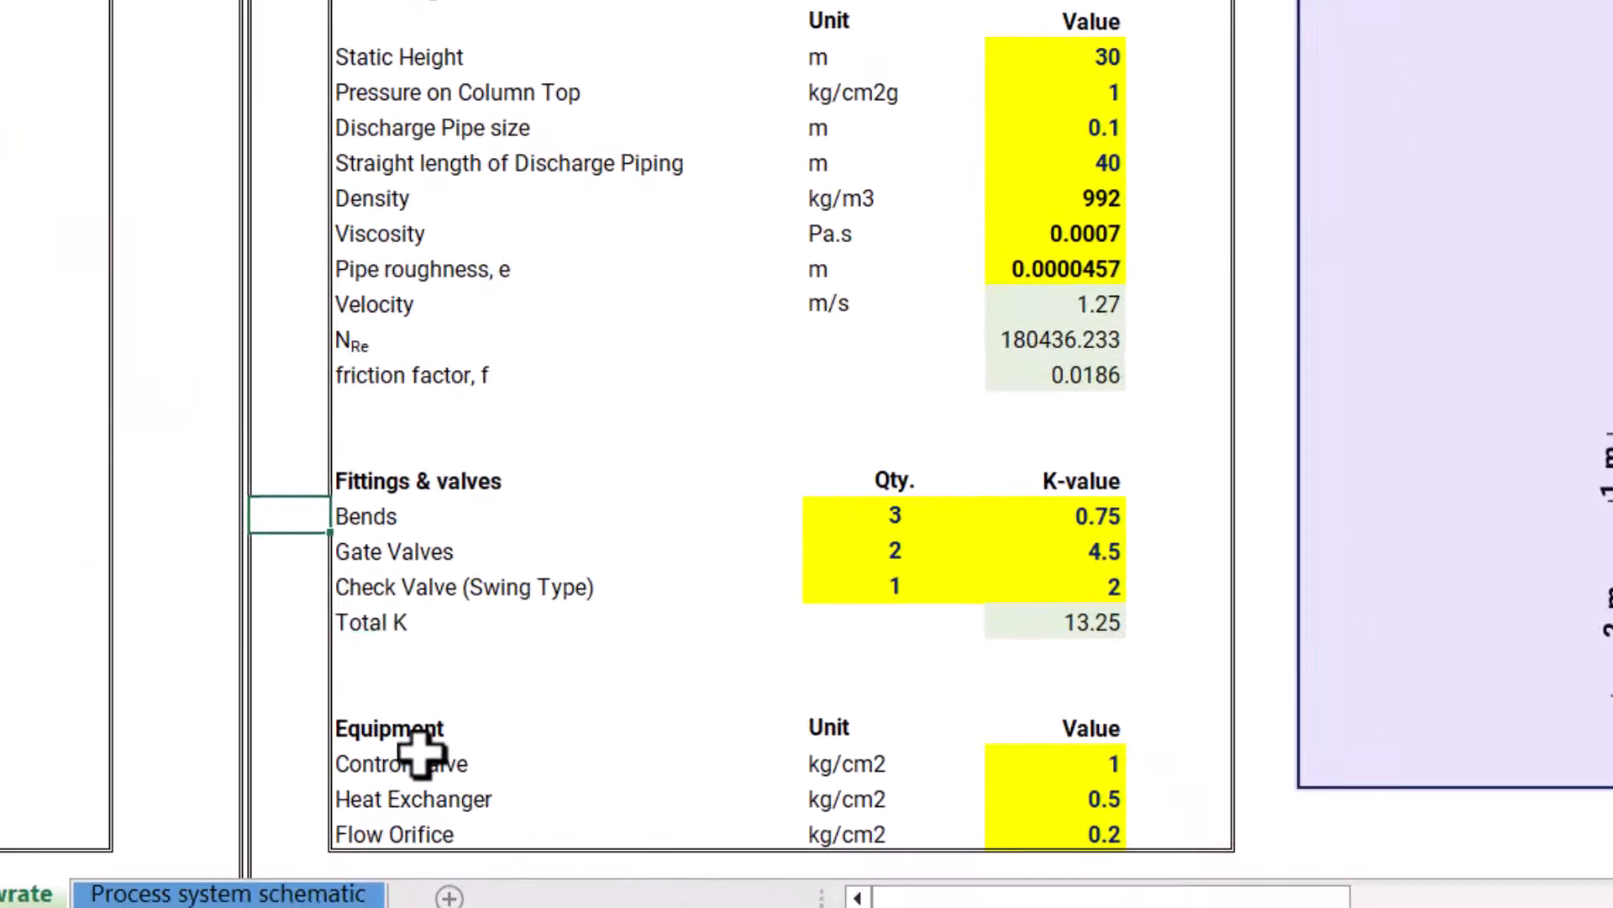
Look at the discharge-side Control Valve entry and its pressure drop value in the Equipment block
left_click(870, 875)
left_click(382, 763)
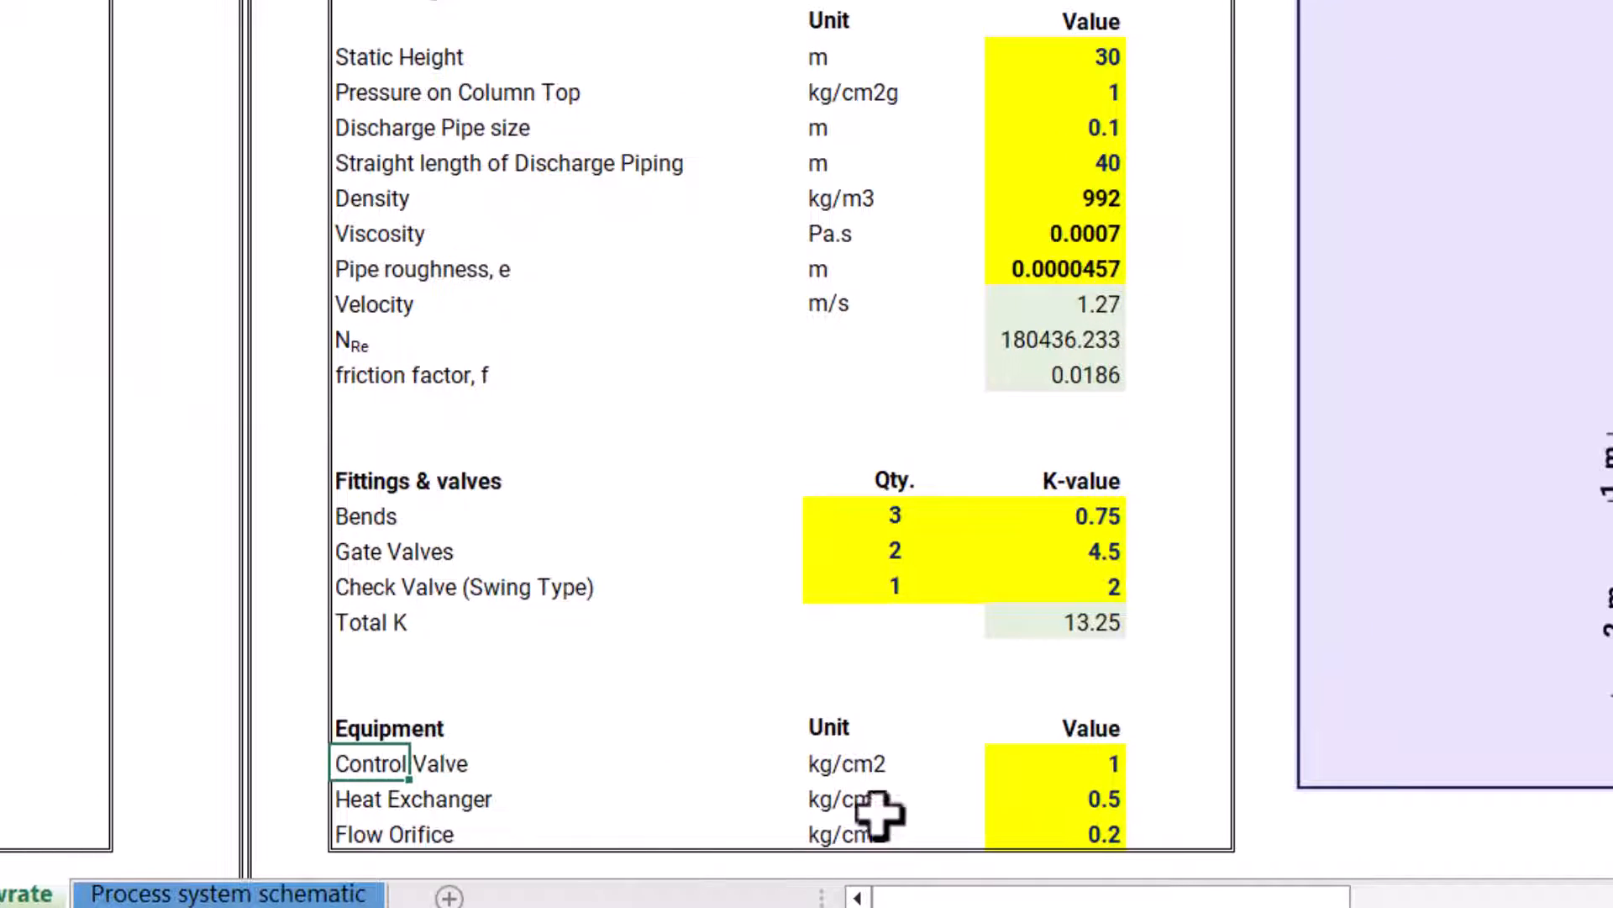
left_click(1094, 763)
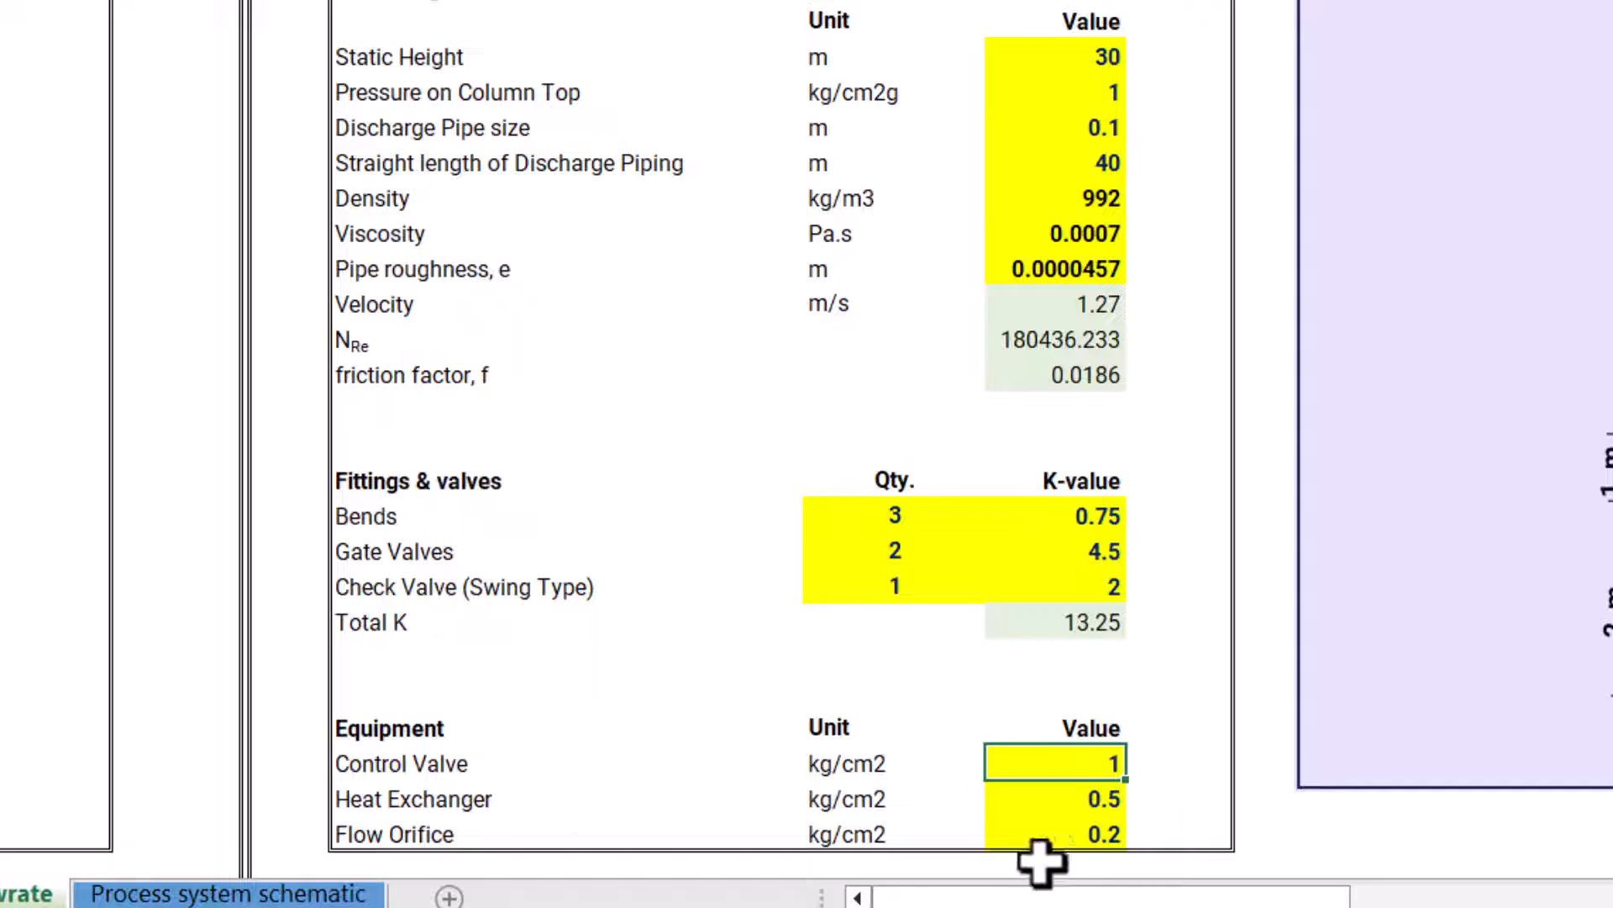
Check the discharge-side Heat Exchanger pressure drop in S35 against the typical range for the equipment type Heat Exchangers – Liquid
left_click(364, 800)
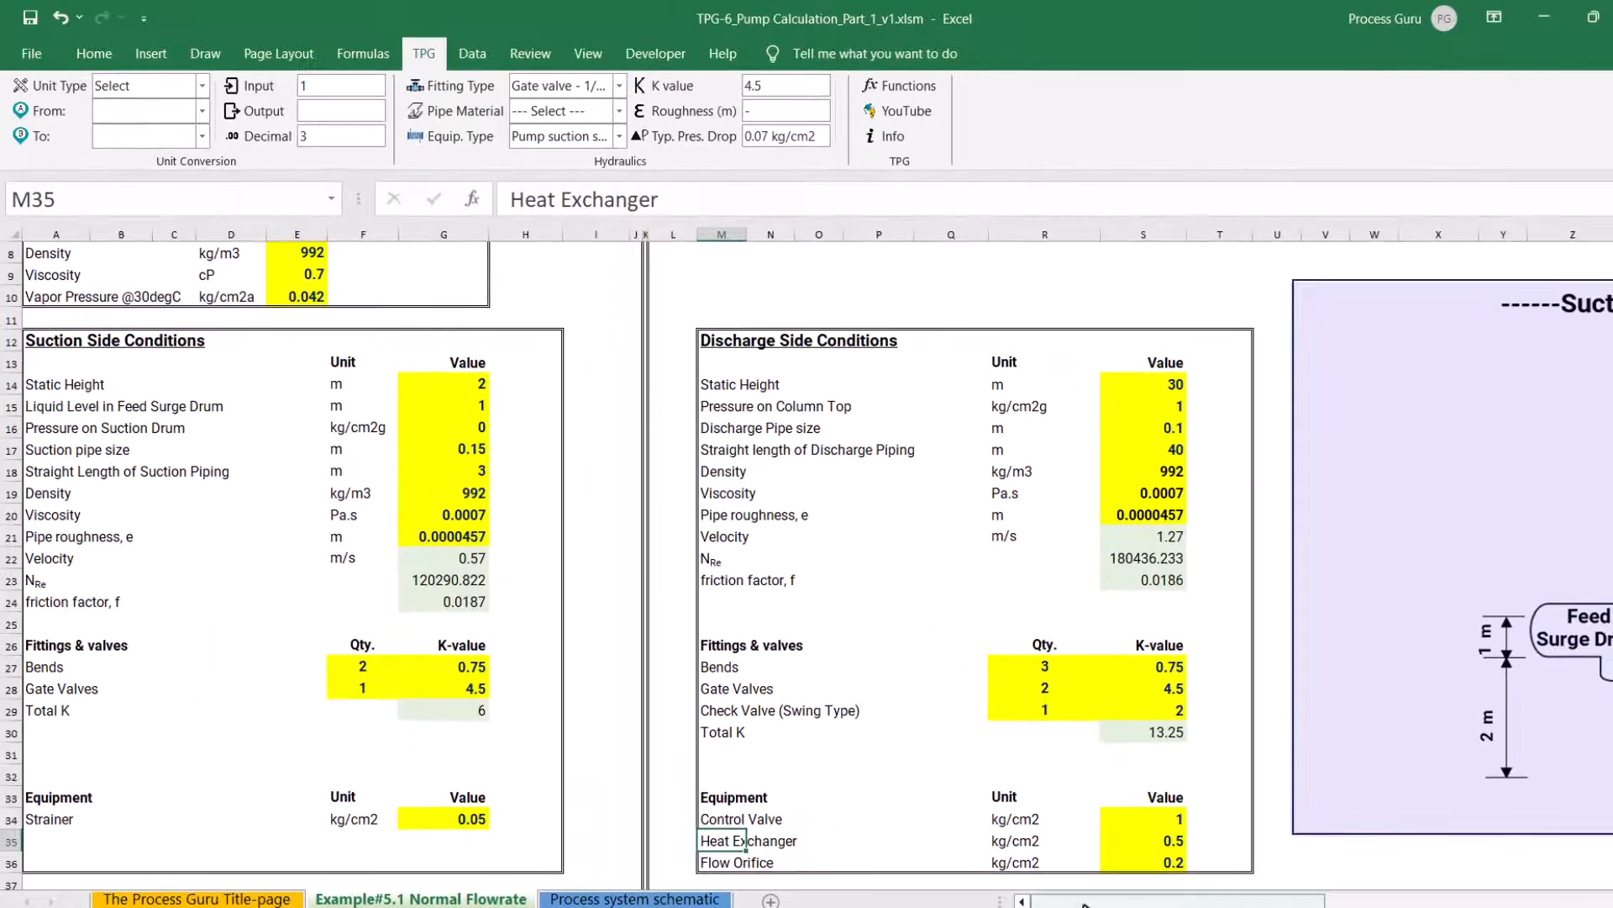
left_click_drag(1084, 904, 1136, 901)
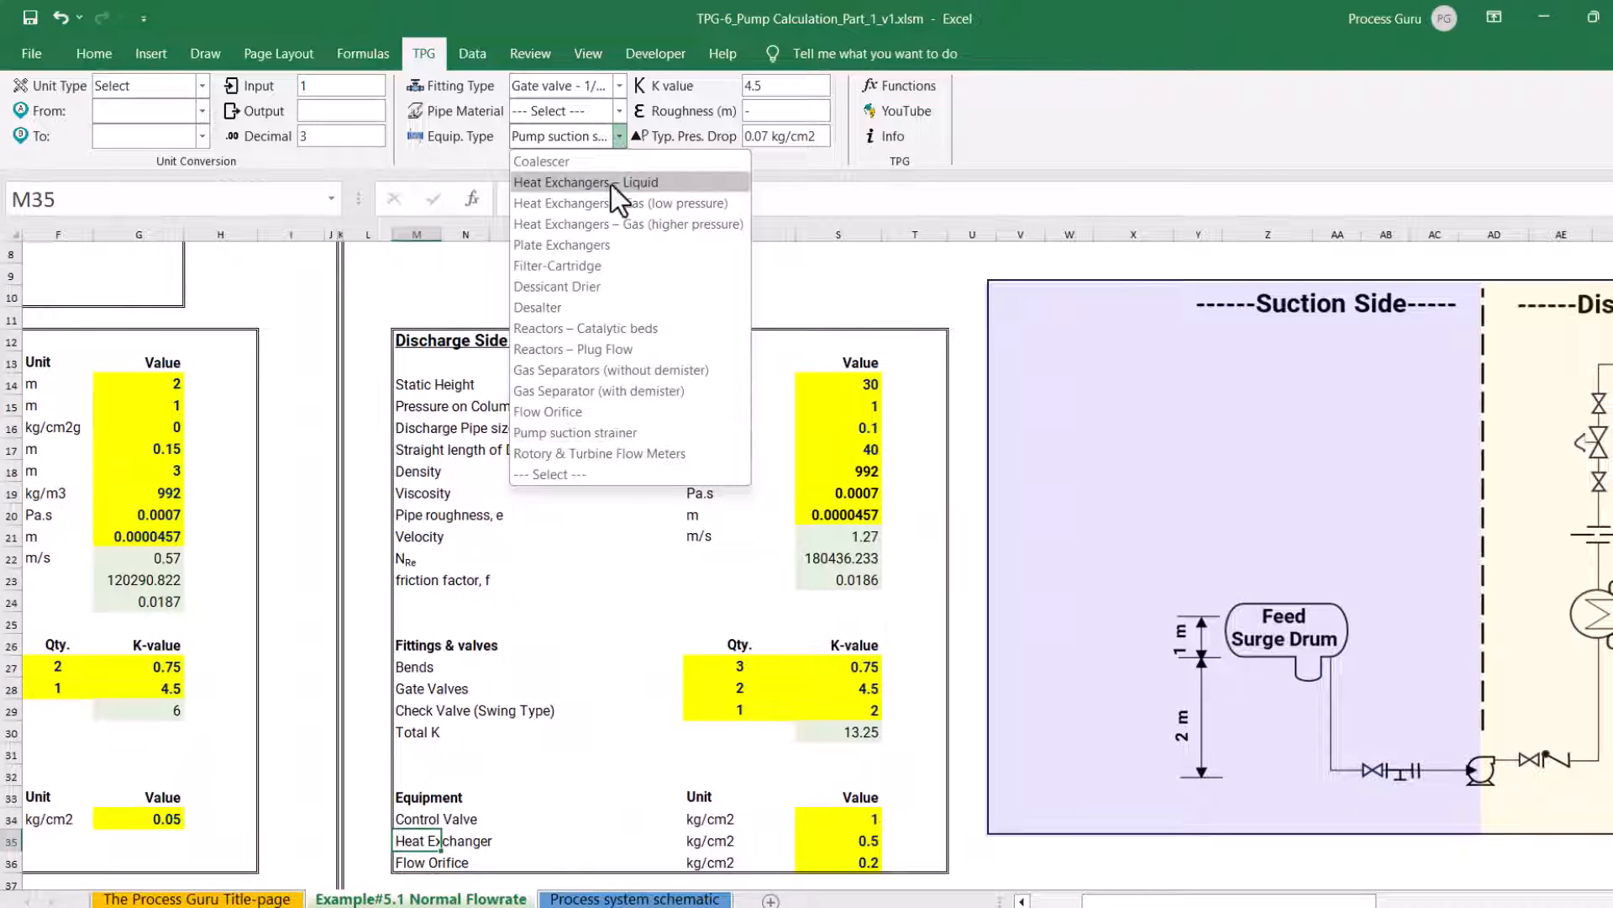
left_click(612, 183)
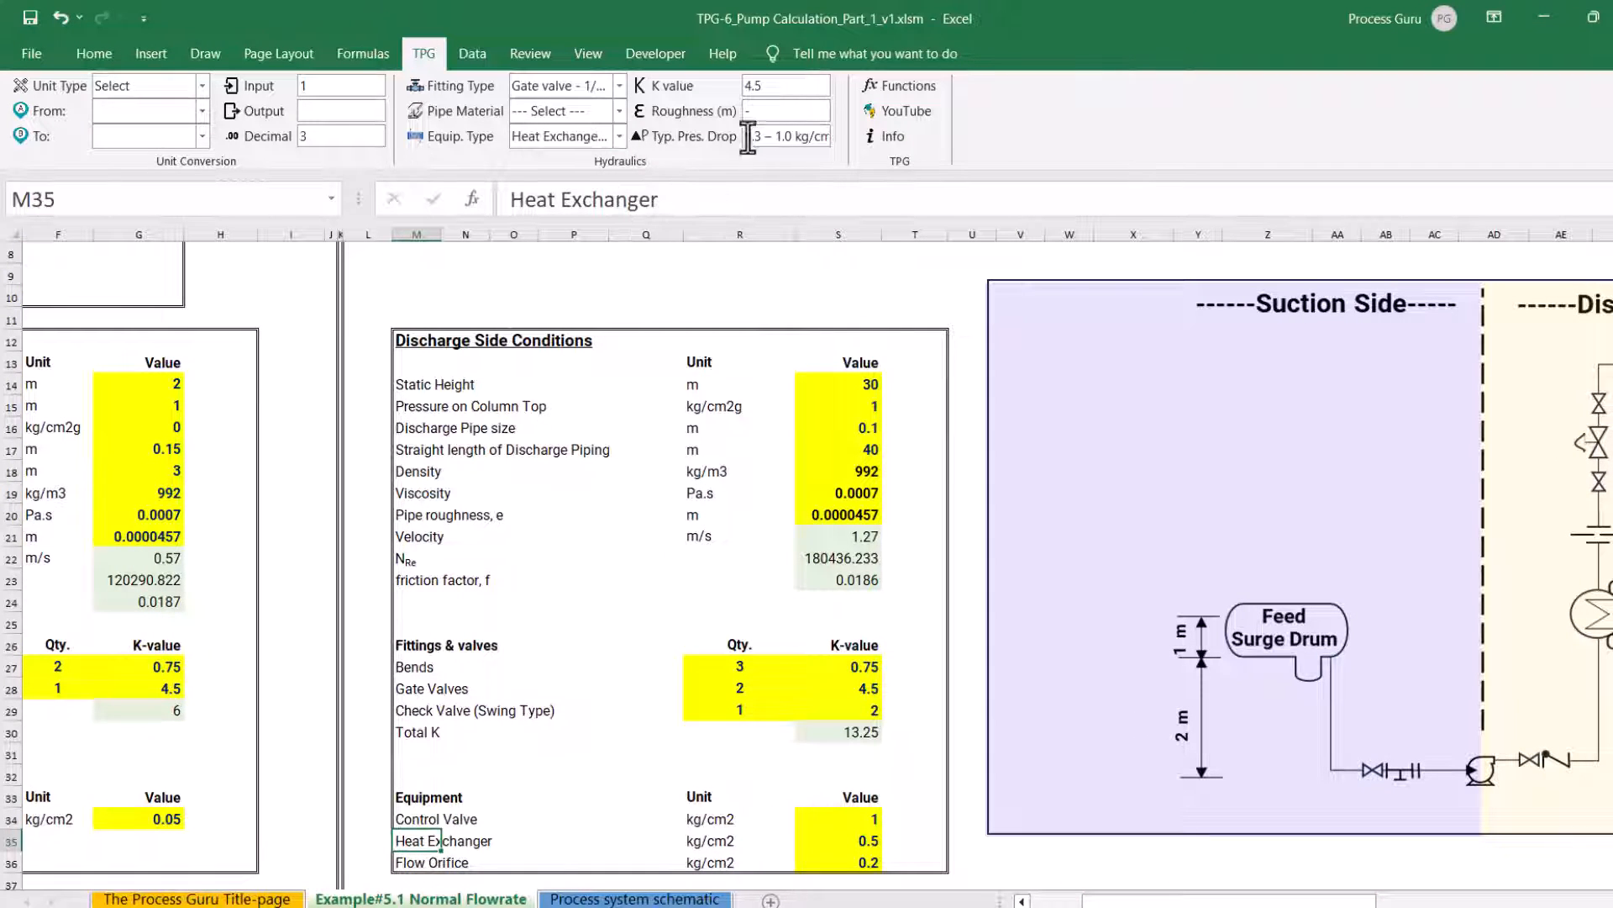
left_click_drag(795, 145, 727, 139)
left_click(849, 841)
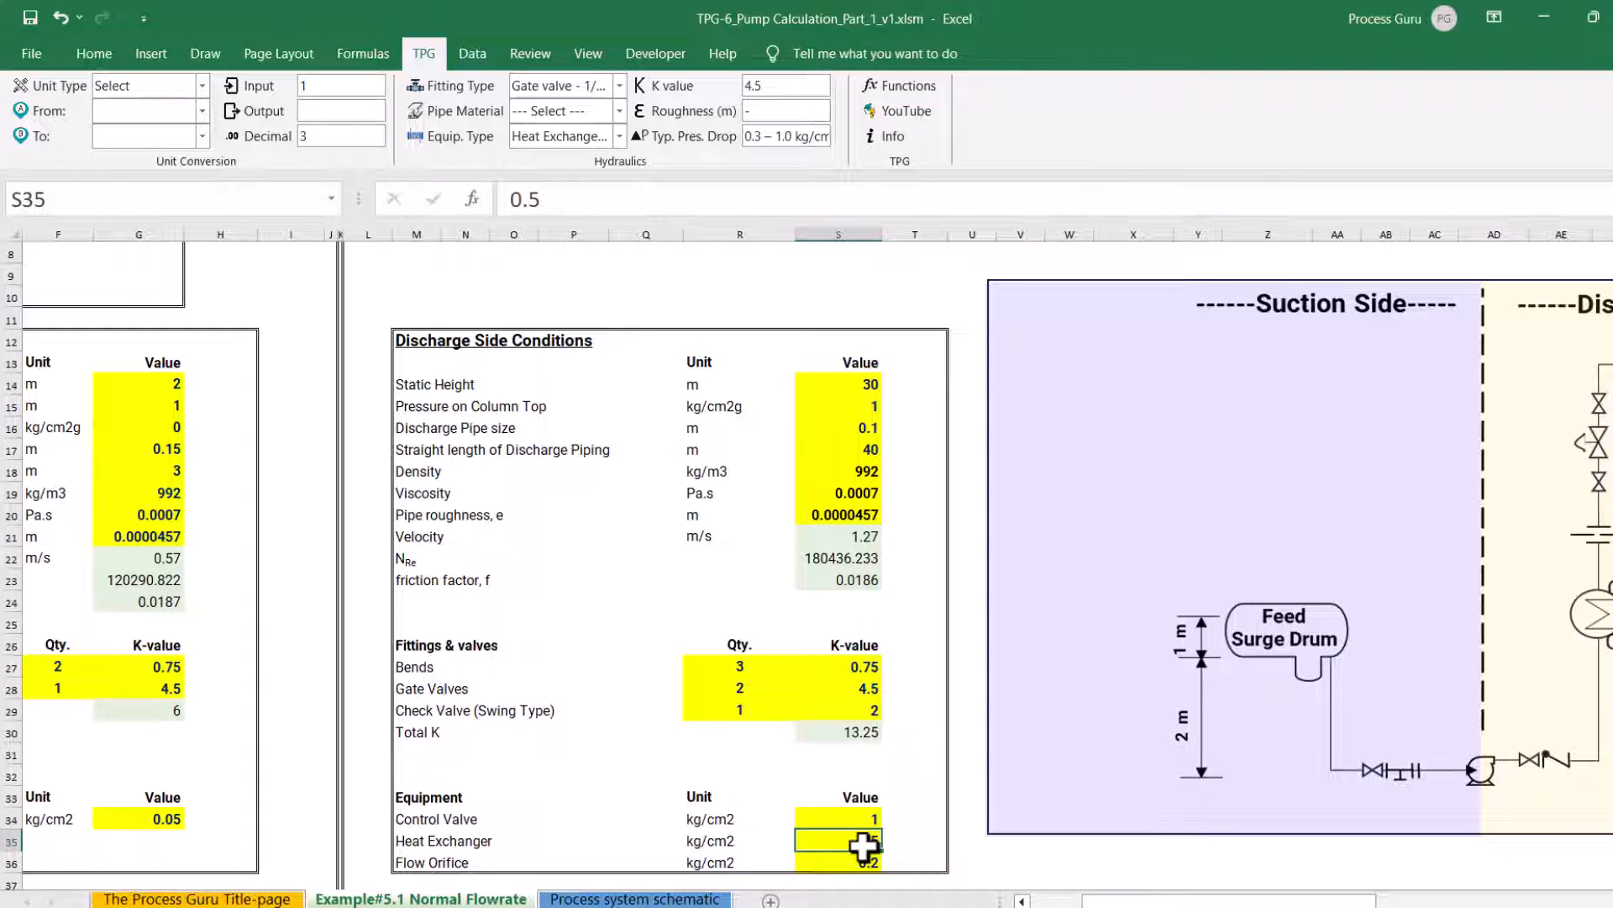
Check the discharge-side Flow Orifice pressure drop in S36 against the typical value for the equipment type Flow Orifice
left_click(430, 862)
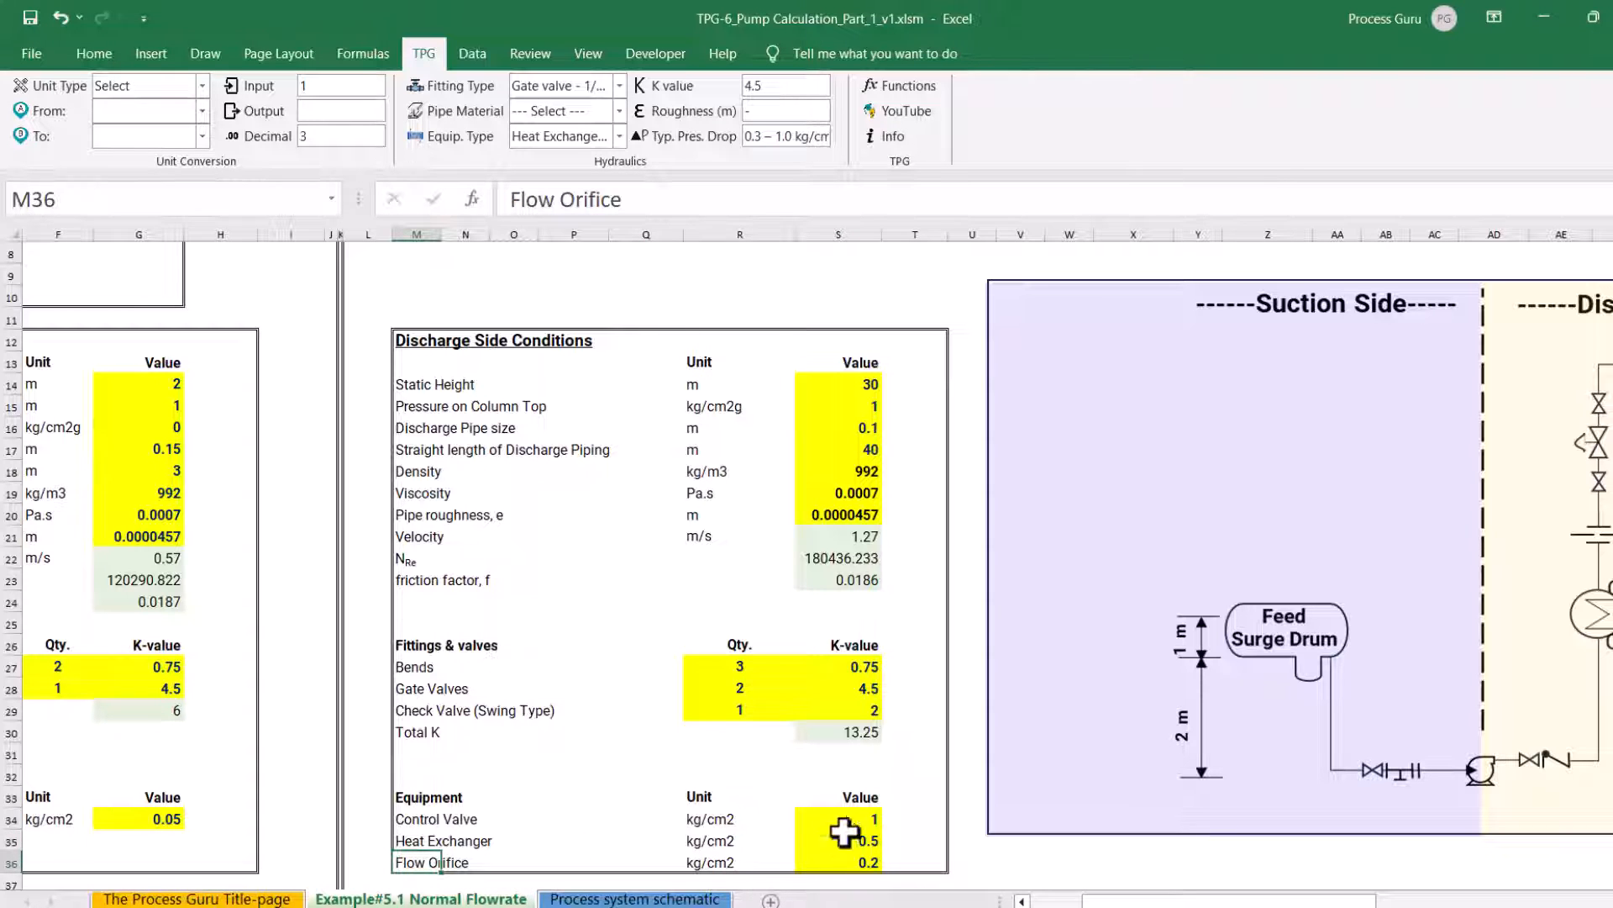
left_click(619, 136)
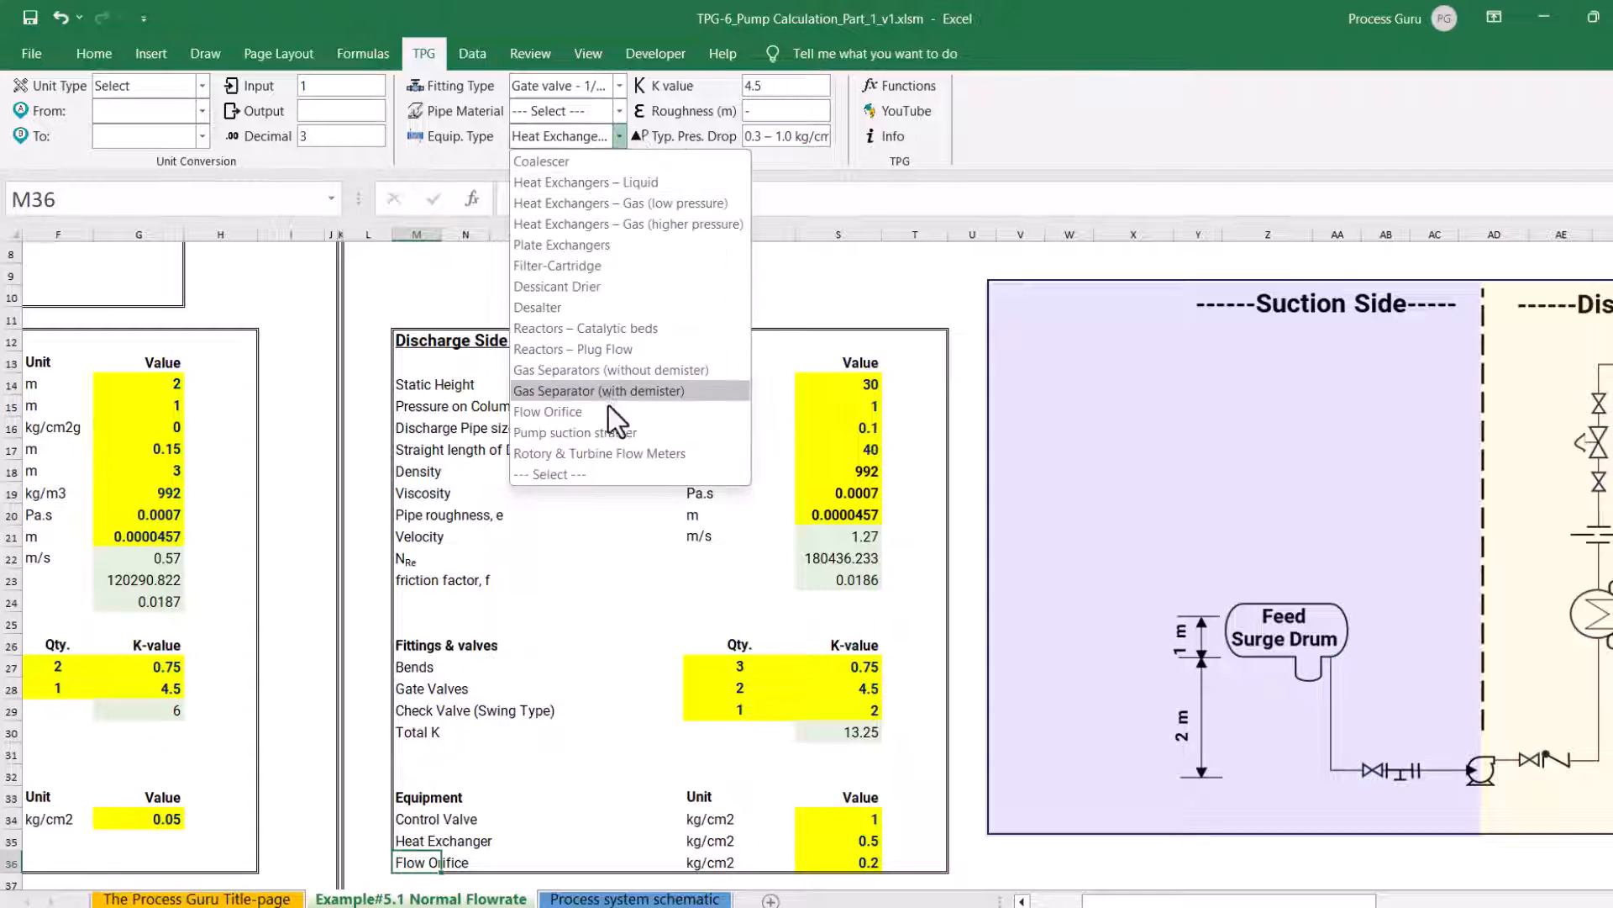
key("Escape")
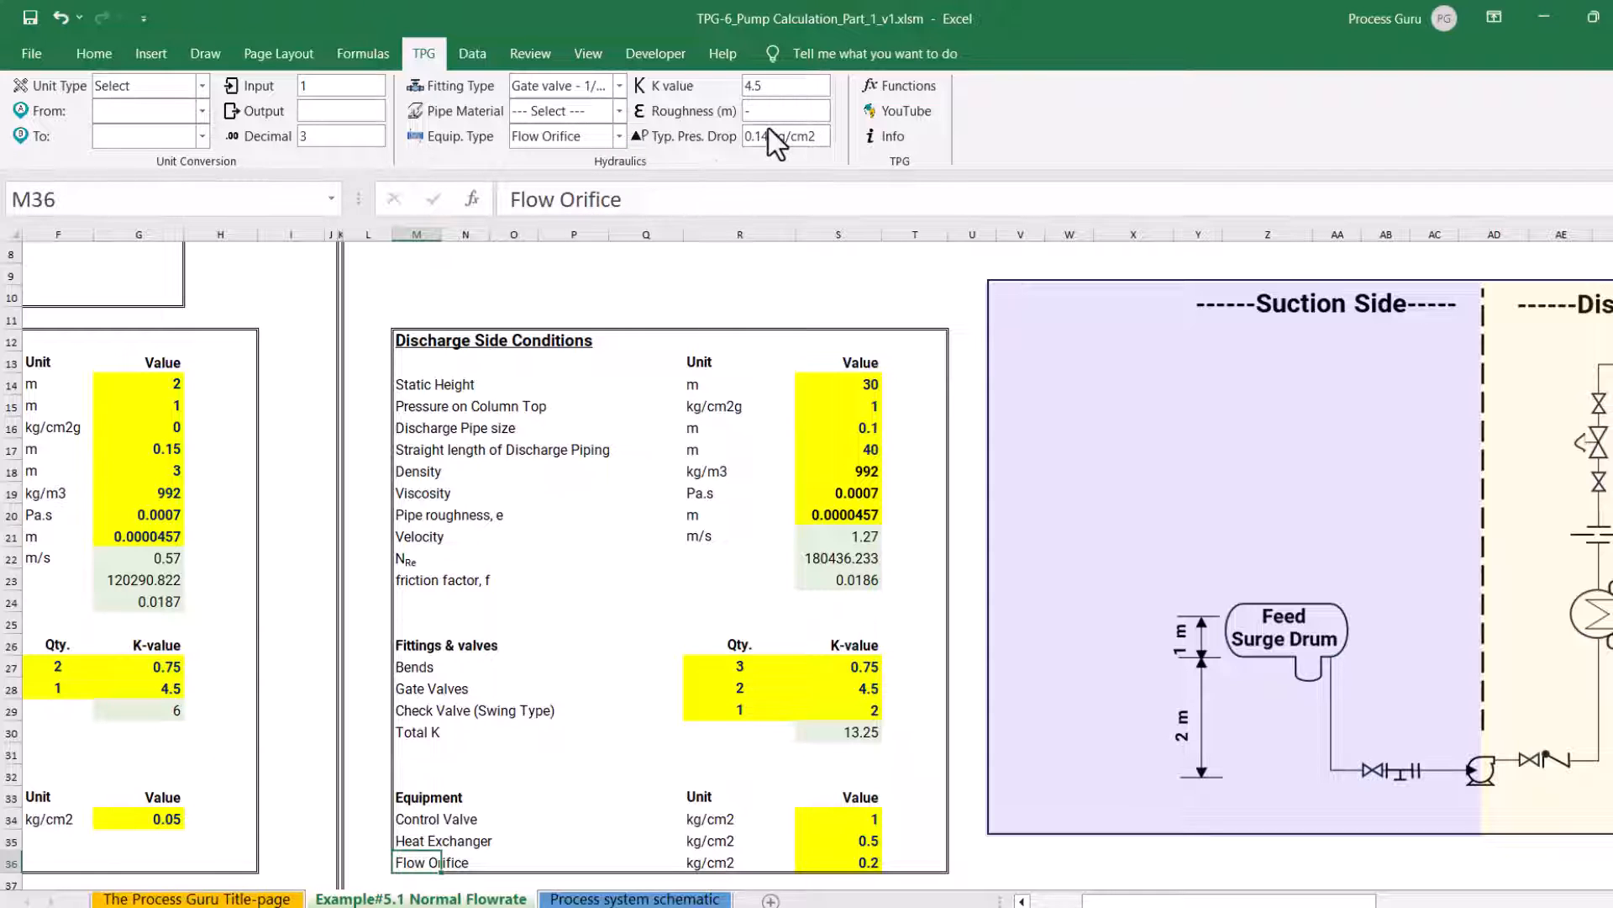
left_click(858, 865)
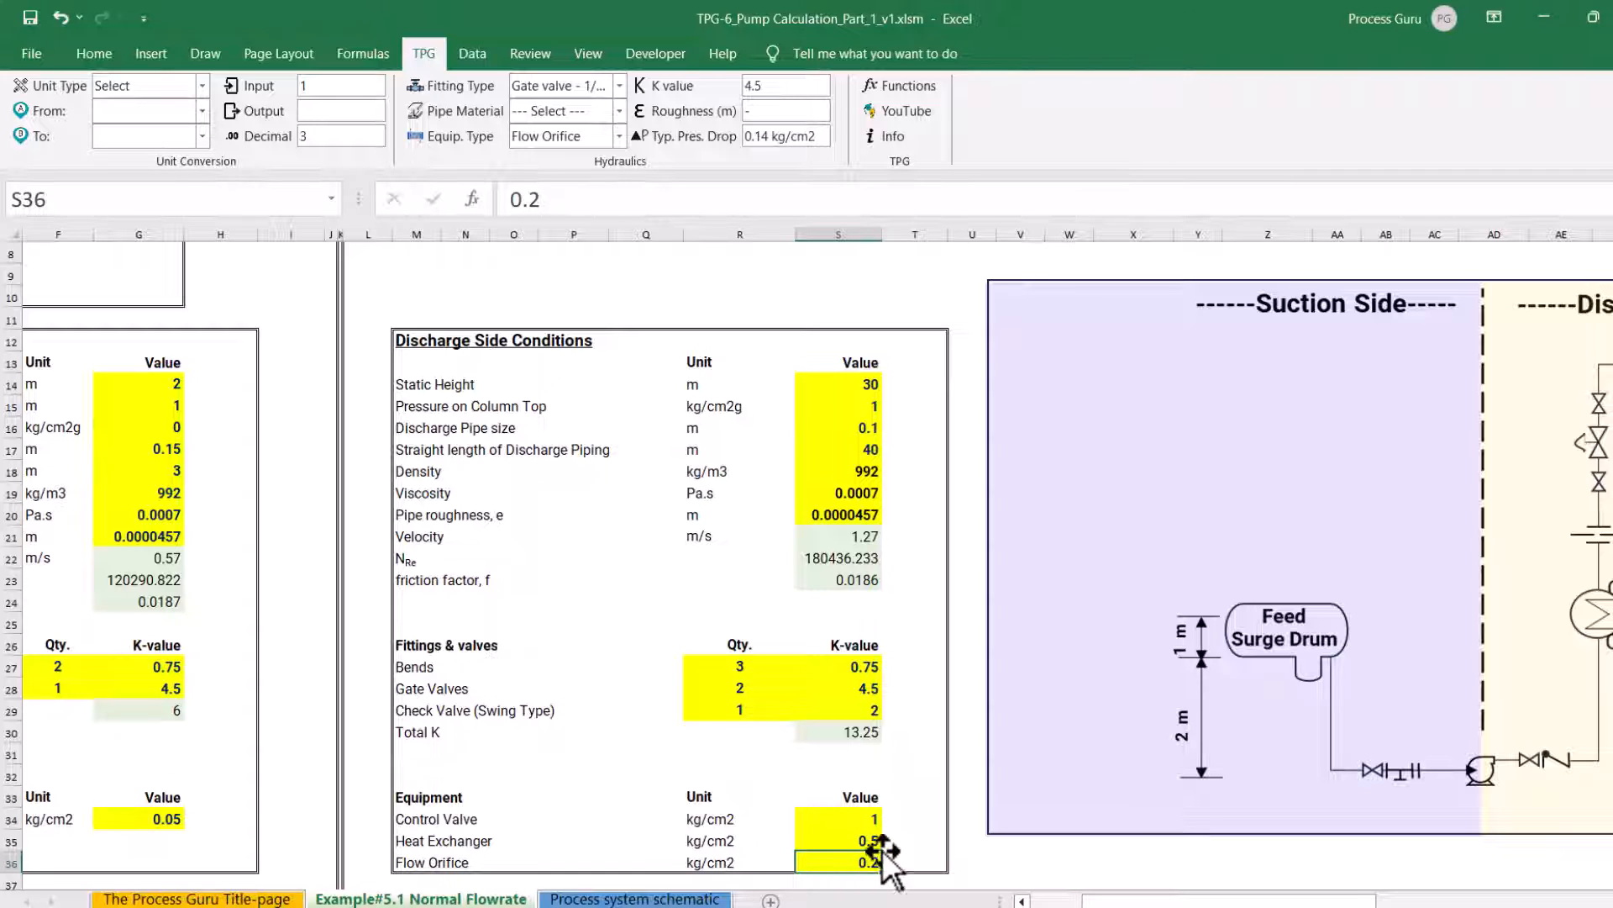
Bring up the list of suction-side head terms in rows 38 to 42 and the suction side vessel pressure calculation beneath it
scroll(897, 828, "down", 1)
middle_click(899, 819)
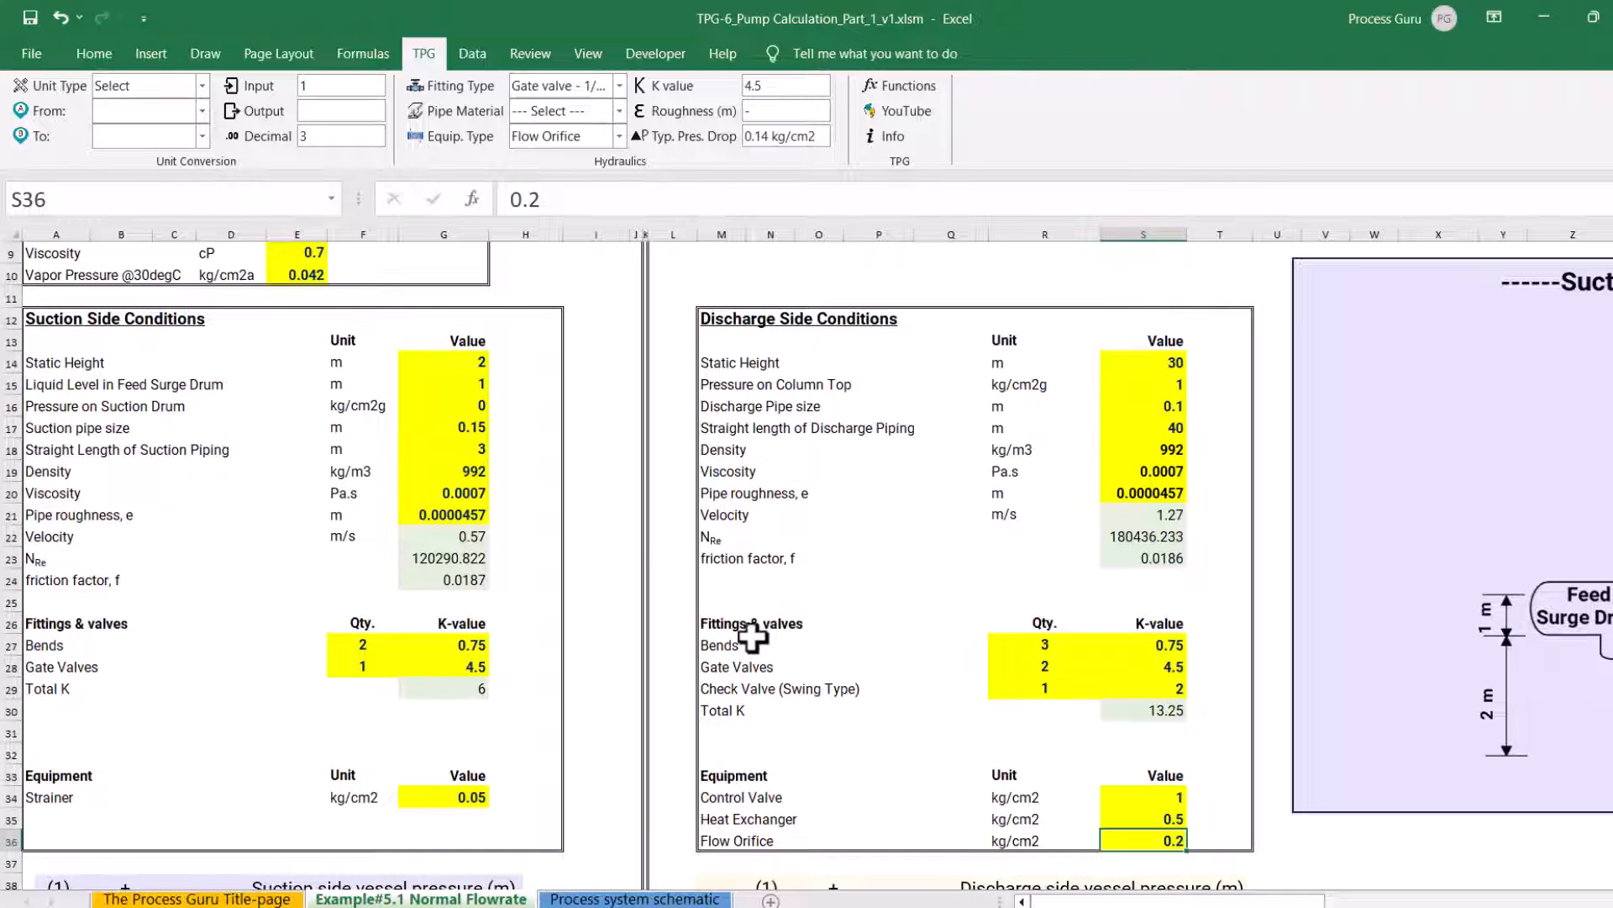
scroll(542, 536, "down", 3)
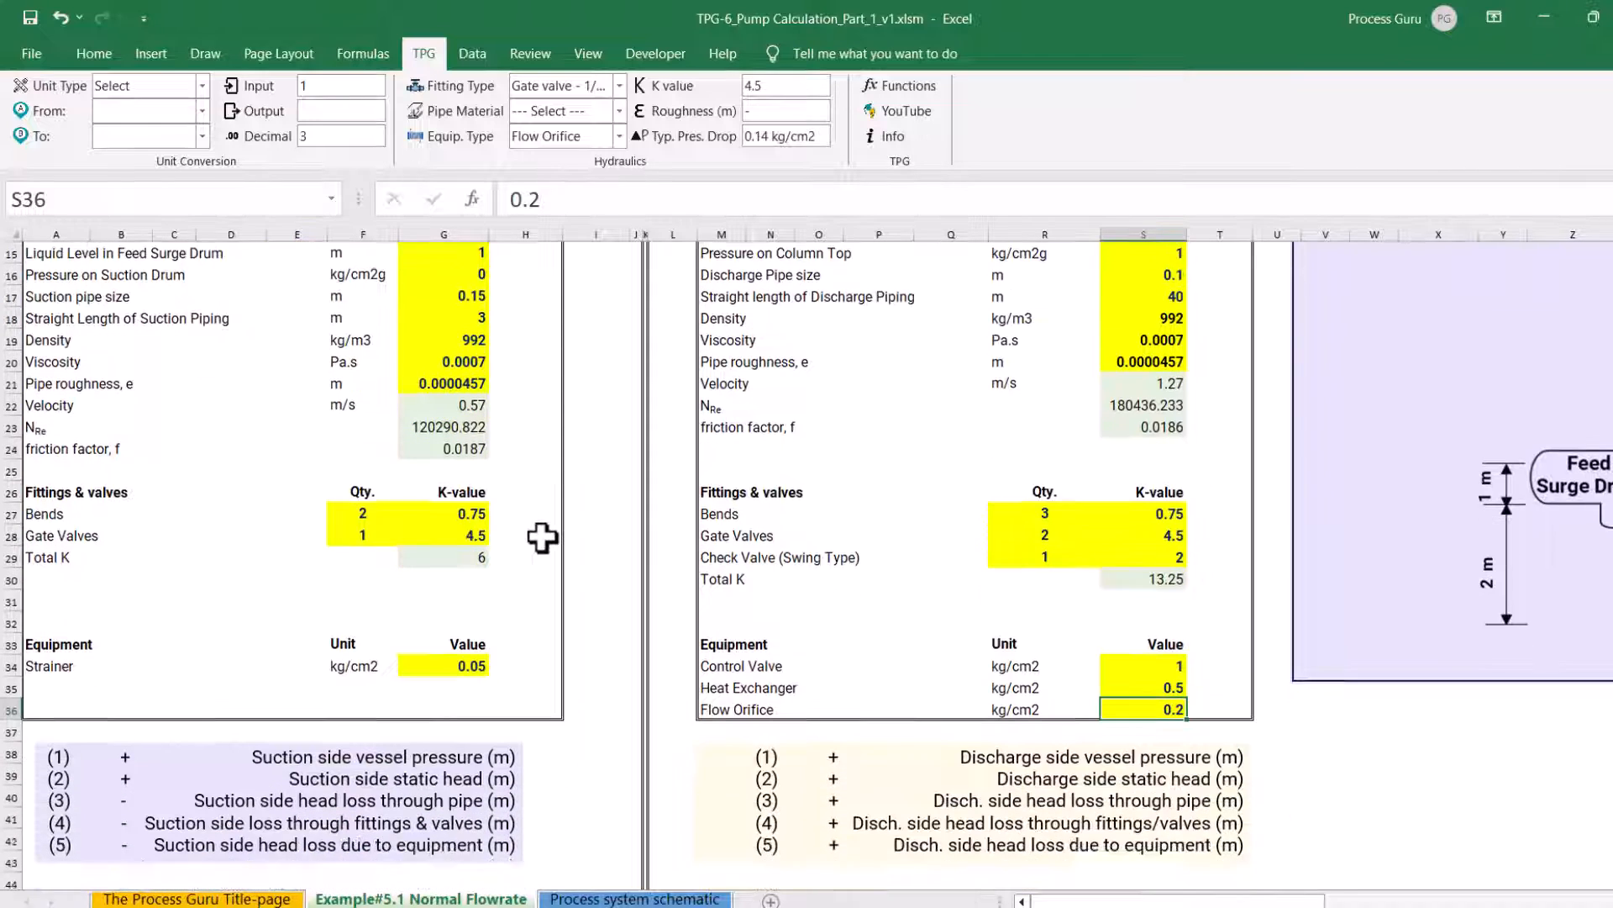
scroll(542, 538, "down", 2)
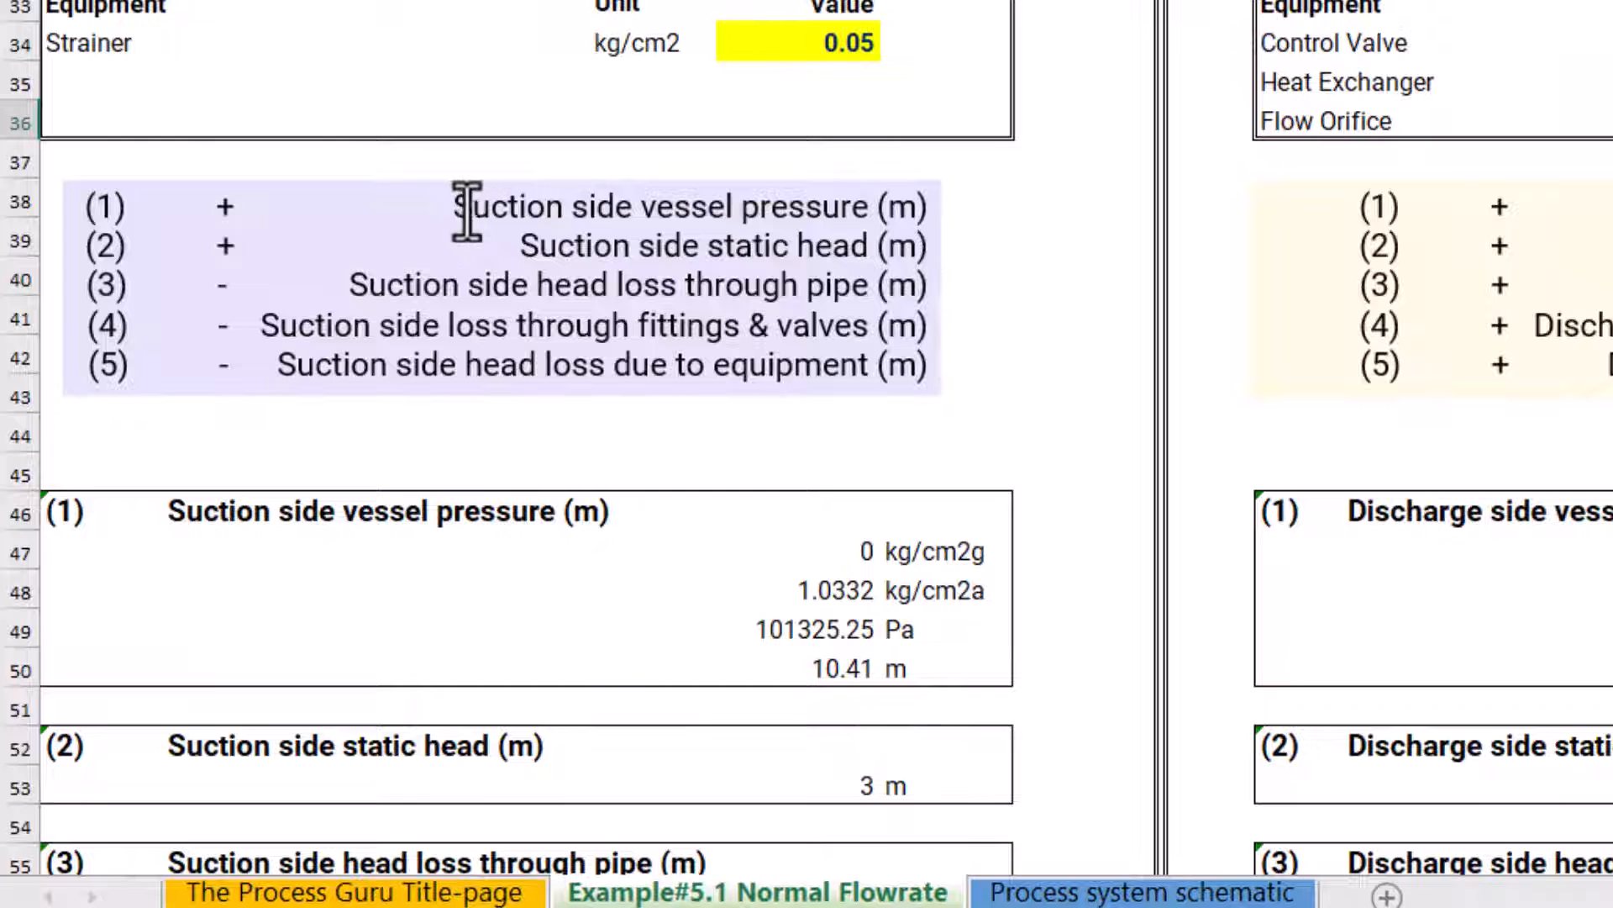
Examine the suction side vessel pressure block and the formulas for its gauge and absolute pressures in G47 and G48
scroll(496, 424, "down", 2)
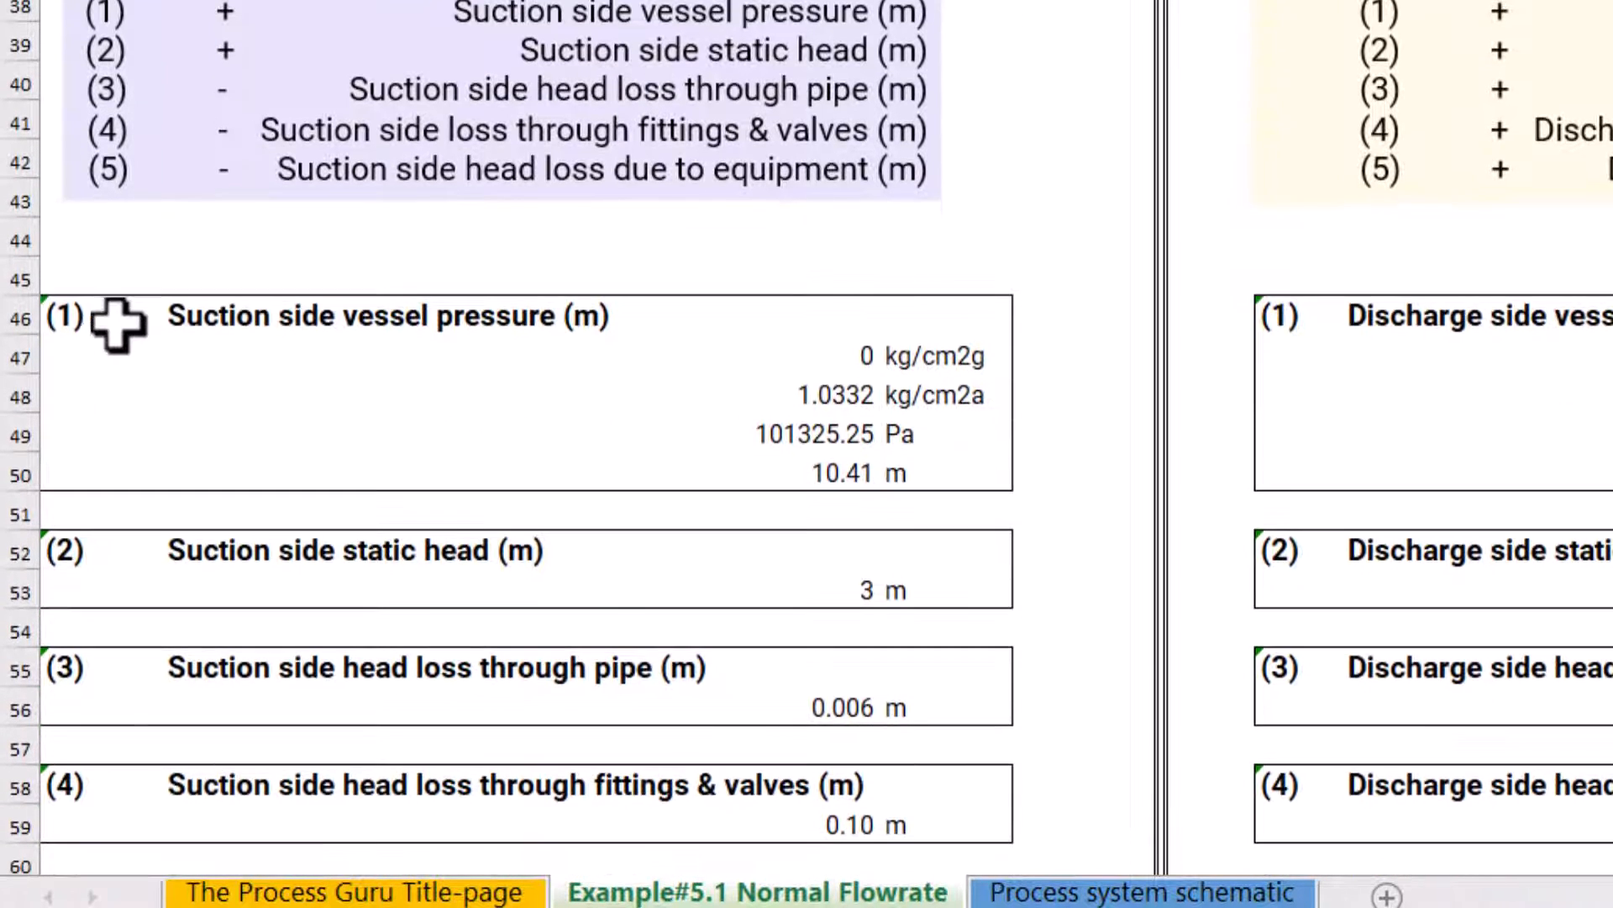
left_click_drag(69, 320, 943, 464)
left_click(273, 326)
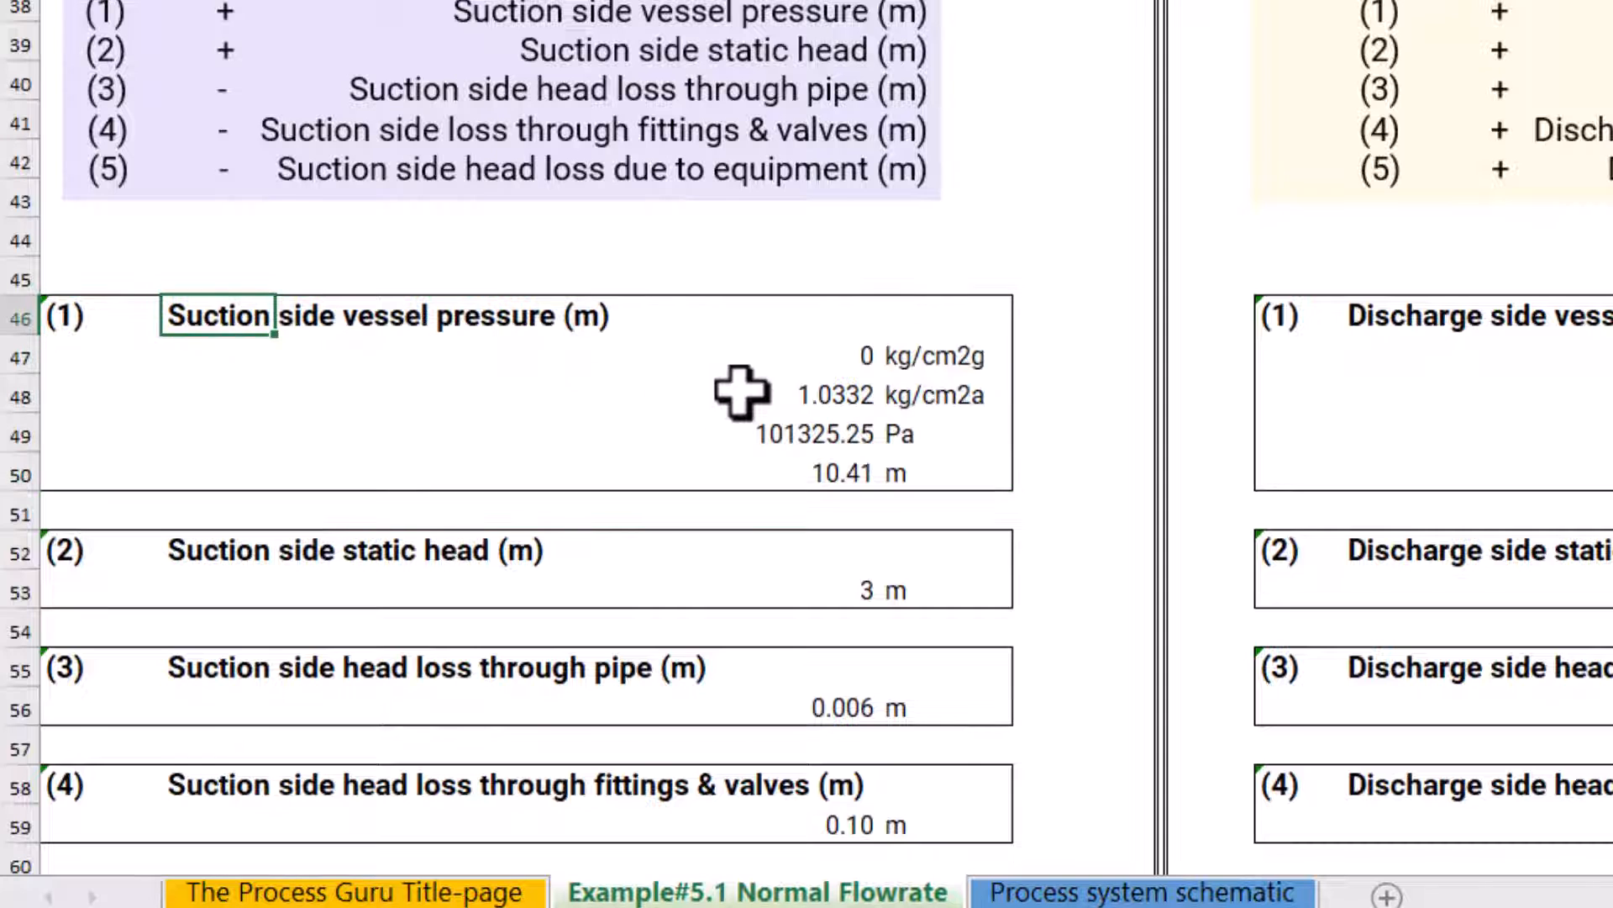
left_click(787, 353)
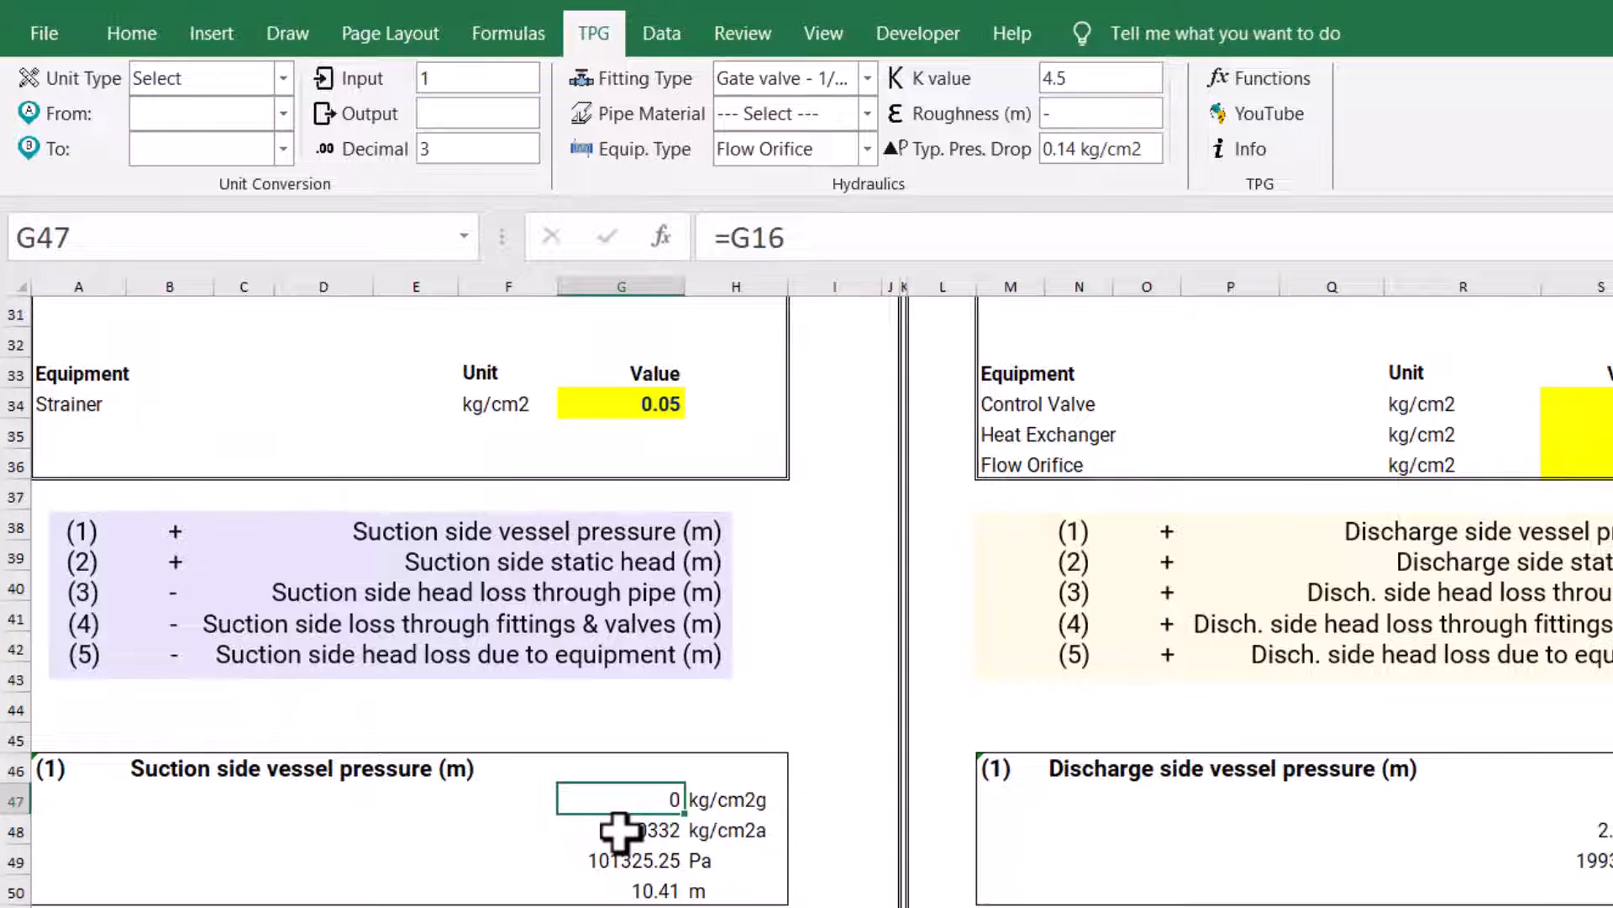
left_click(620, 830)
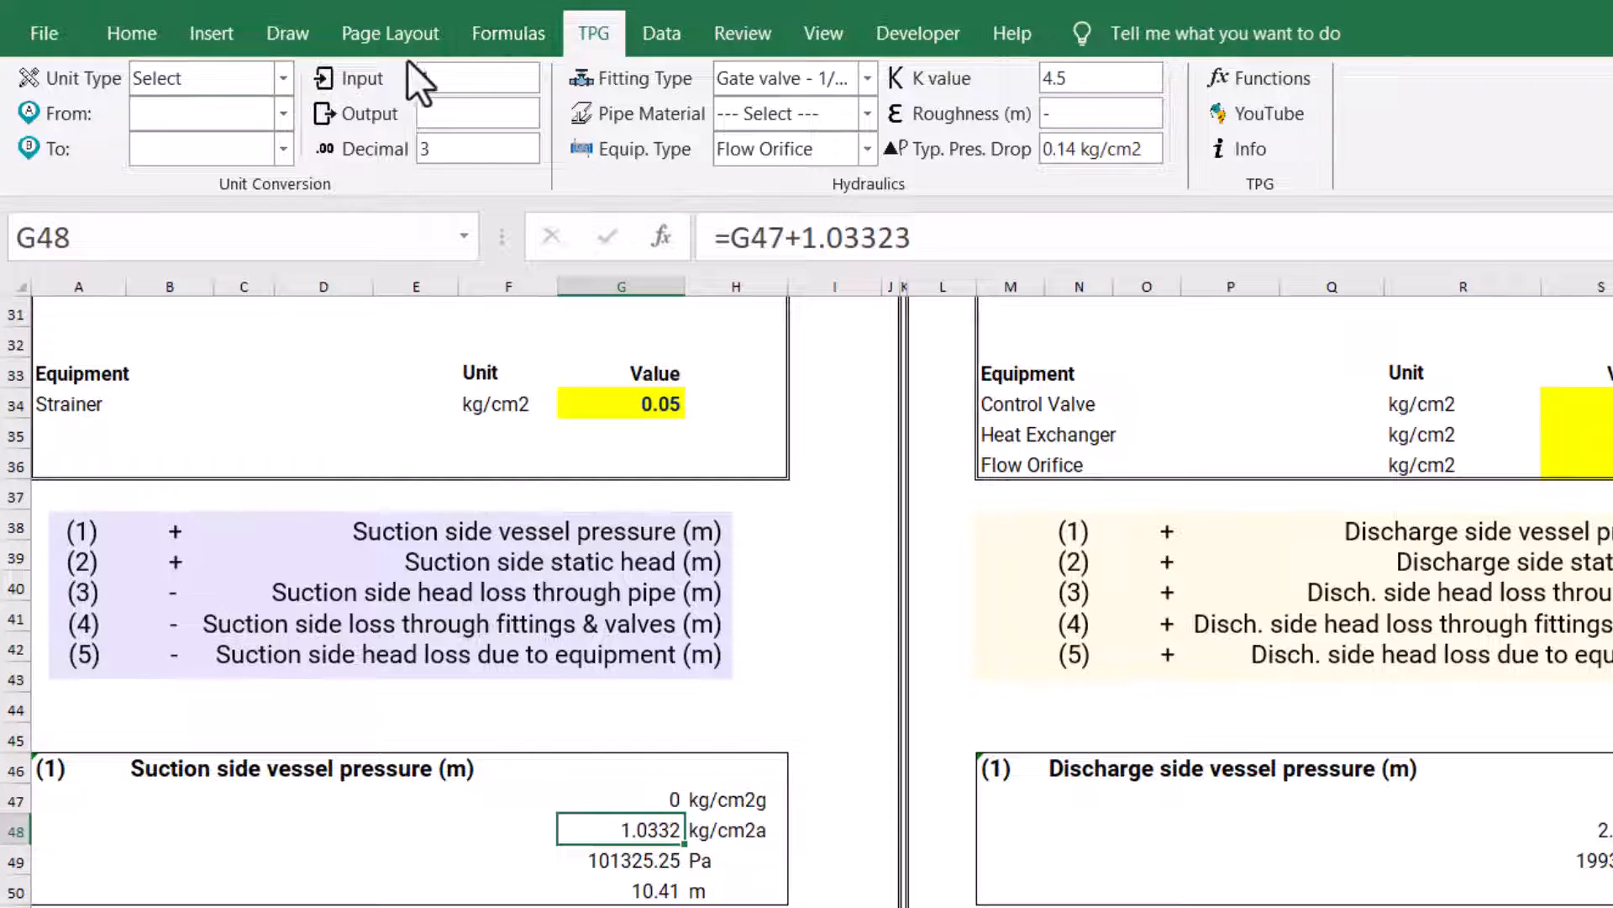
Convert 1 atm to kg/cm2 with the TPG unit converter, using the Pressure unit type
left_click(289, 70)
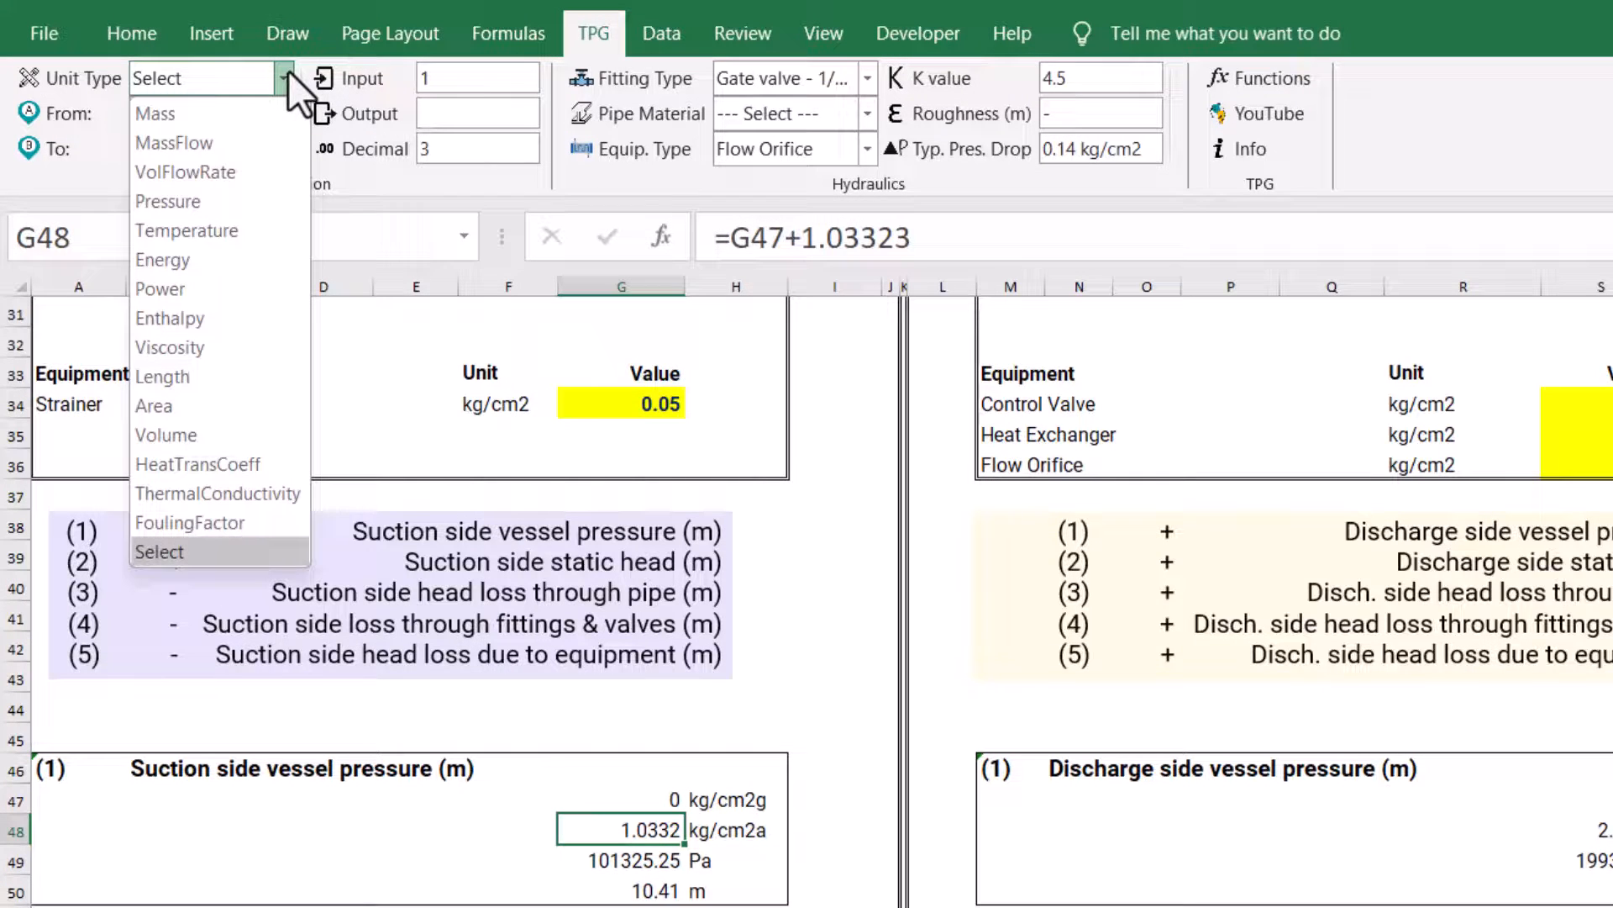
left_click(245, 212)
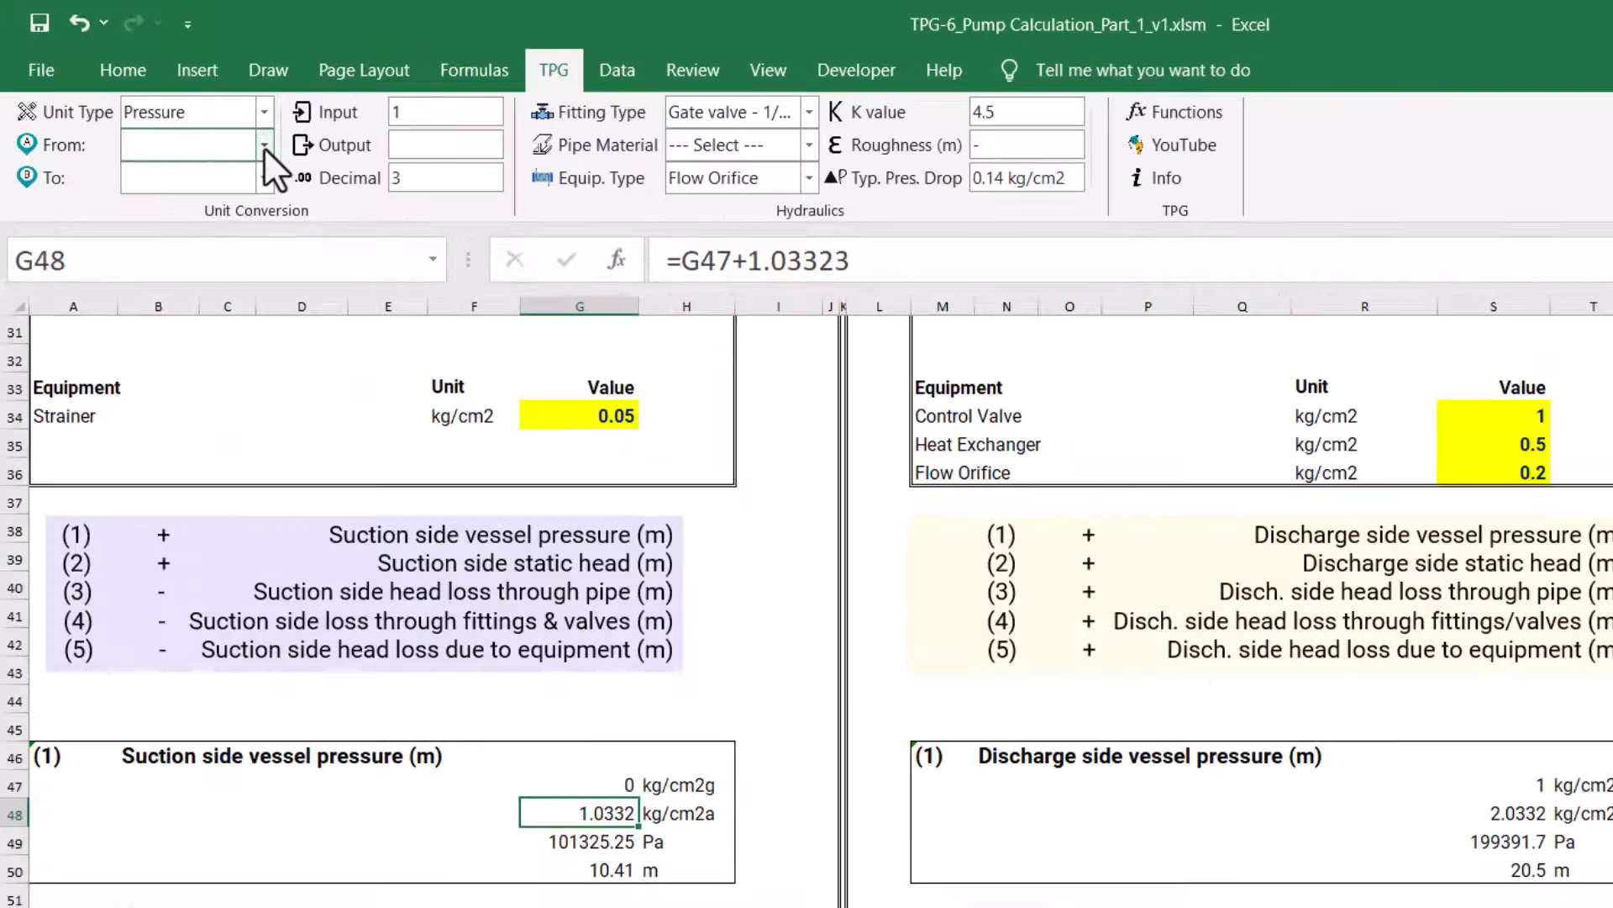
left_click(195, 108)
left_click(166, 132)
left_click(264, 178)
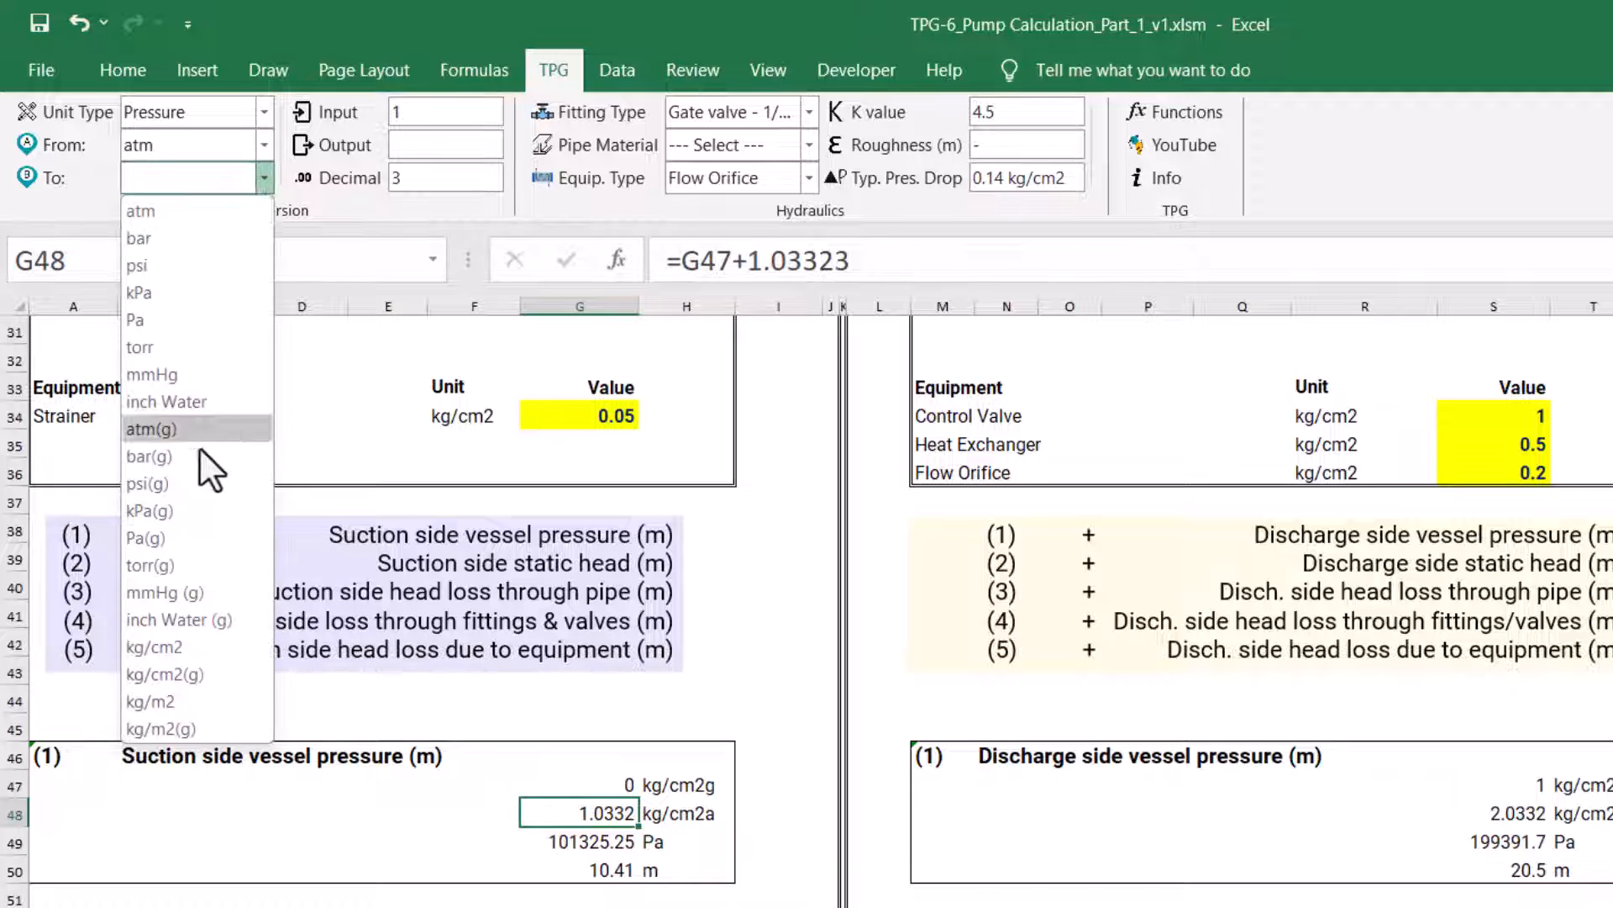
left_click(204, 649)
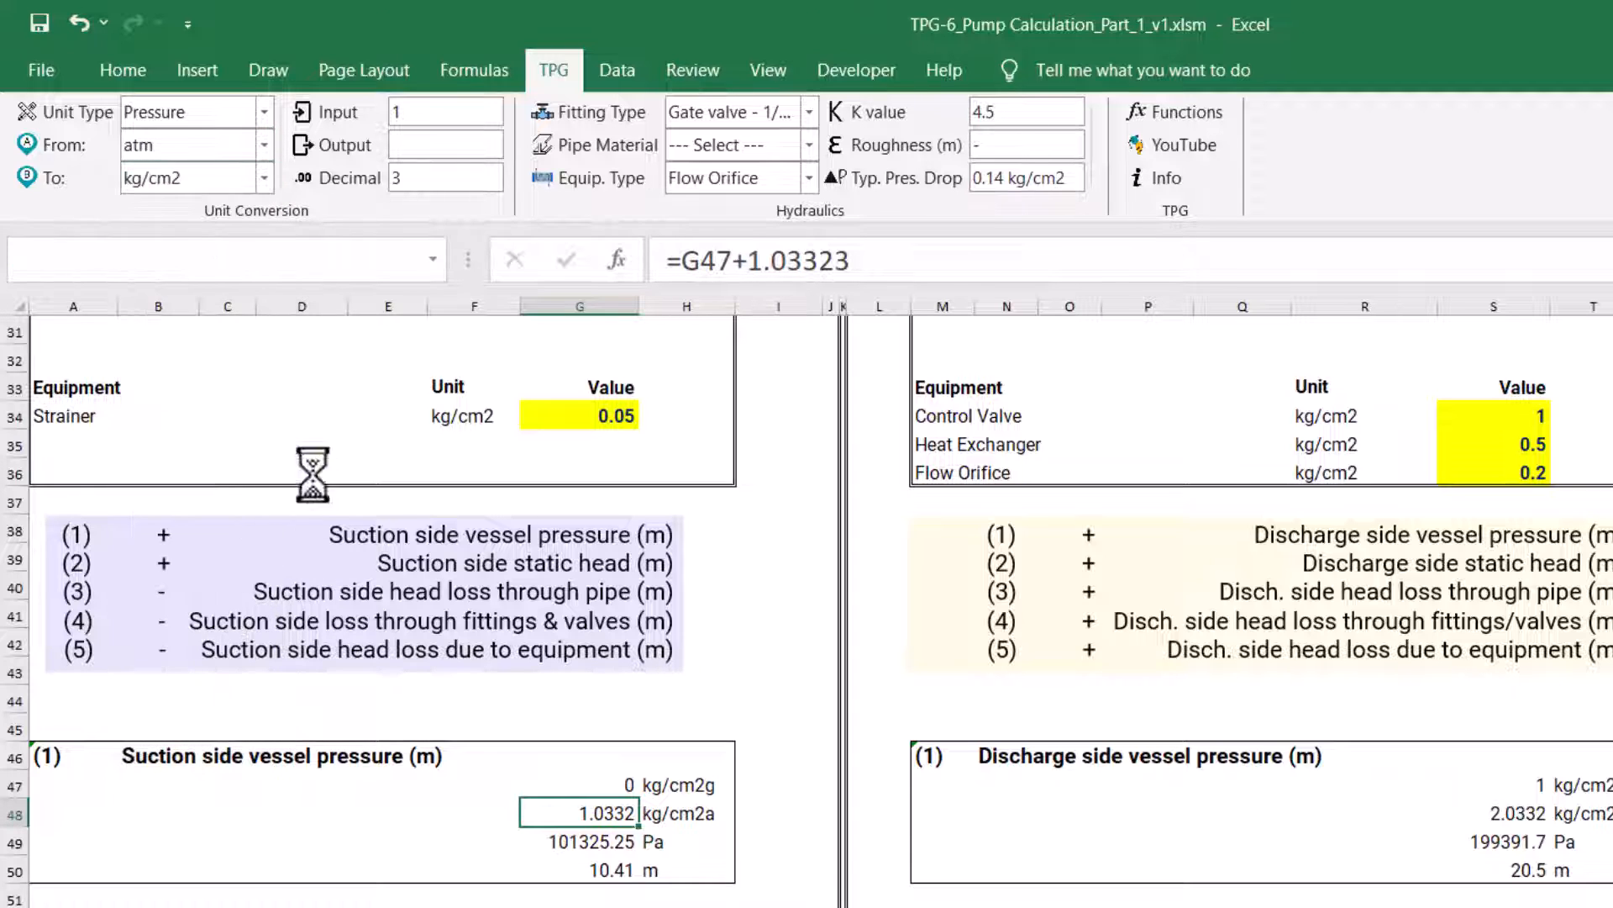
Set the unit converter's decimals to 53 and compare the converted output with the atmospheric pressure constant in G48
left_click_drag(426, 187, 390, 183)
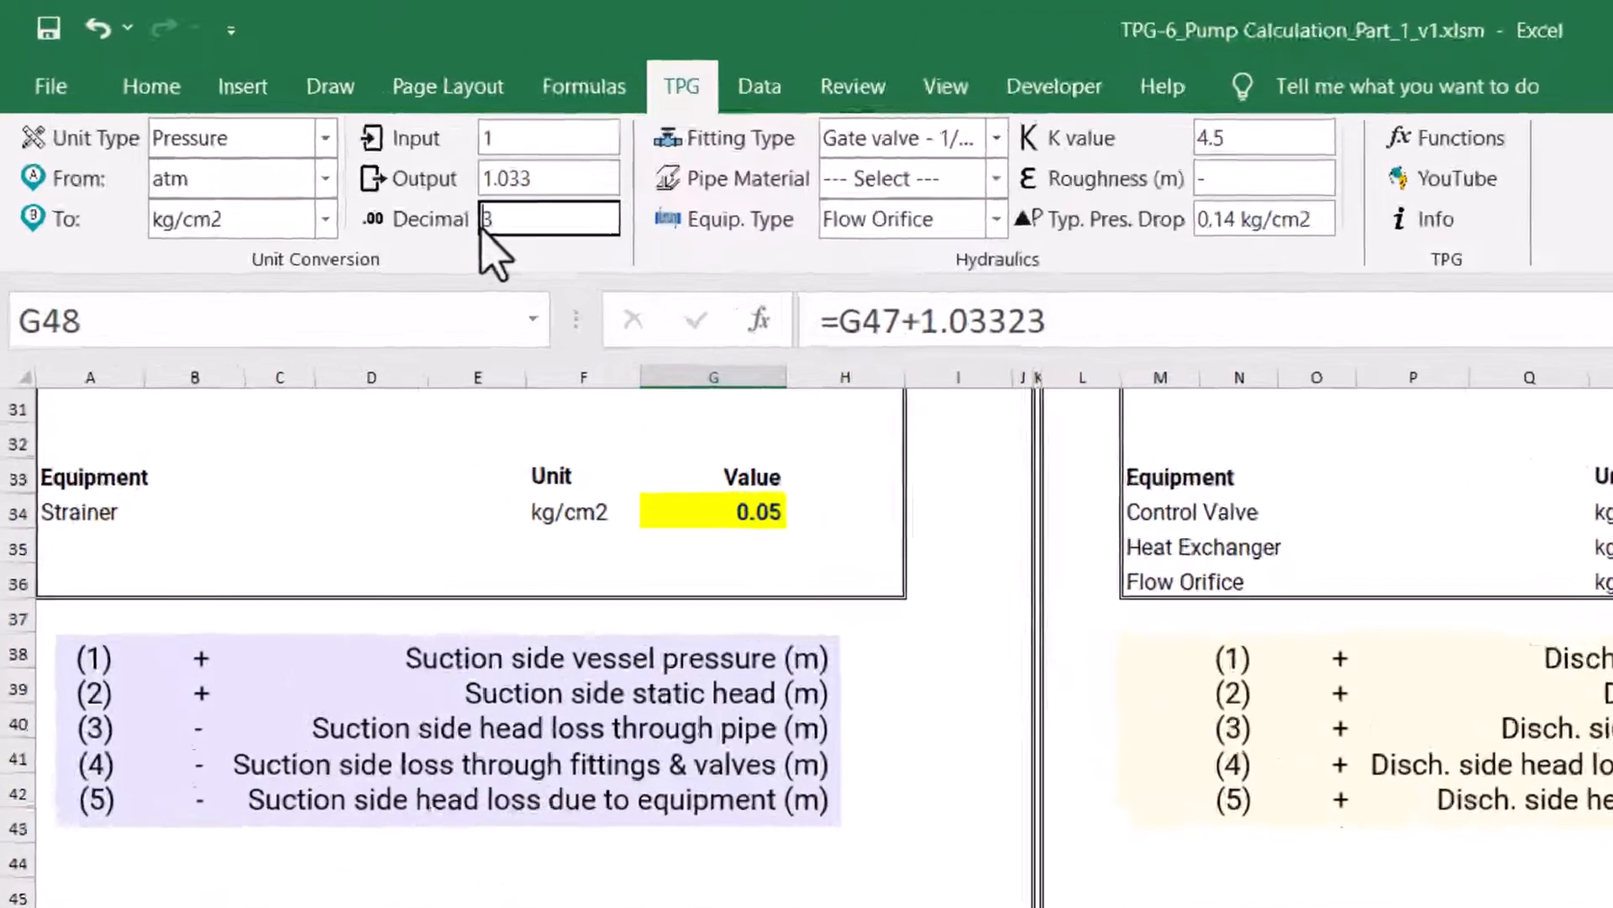
type("53")
key("Return")
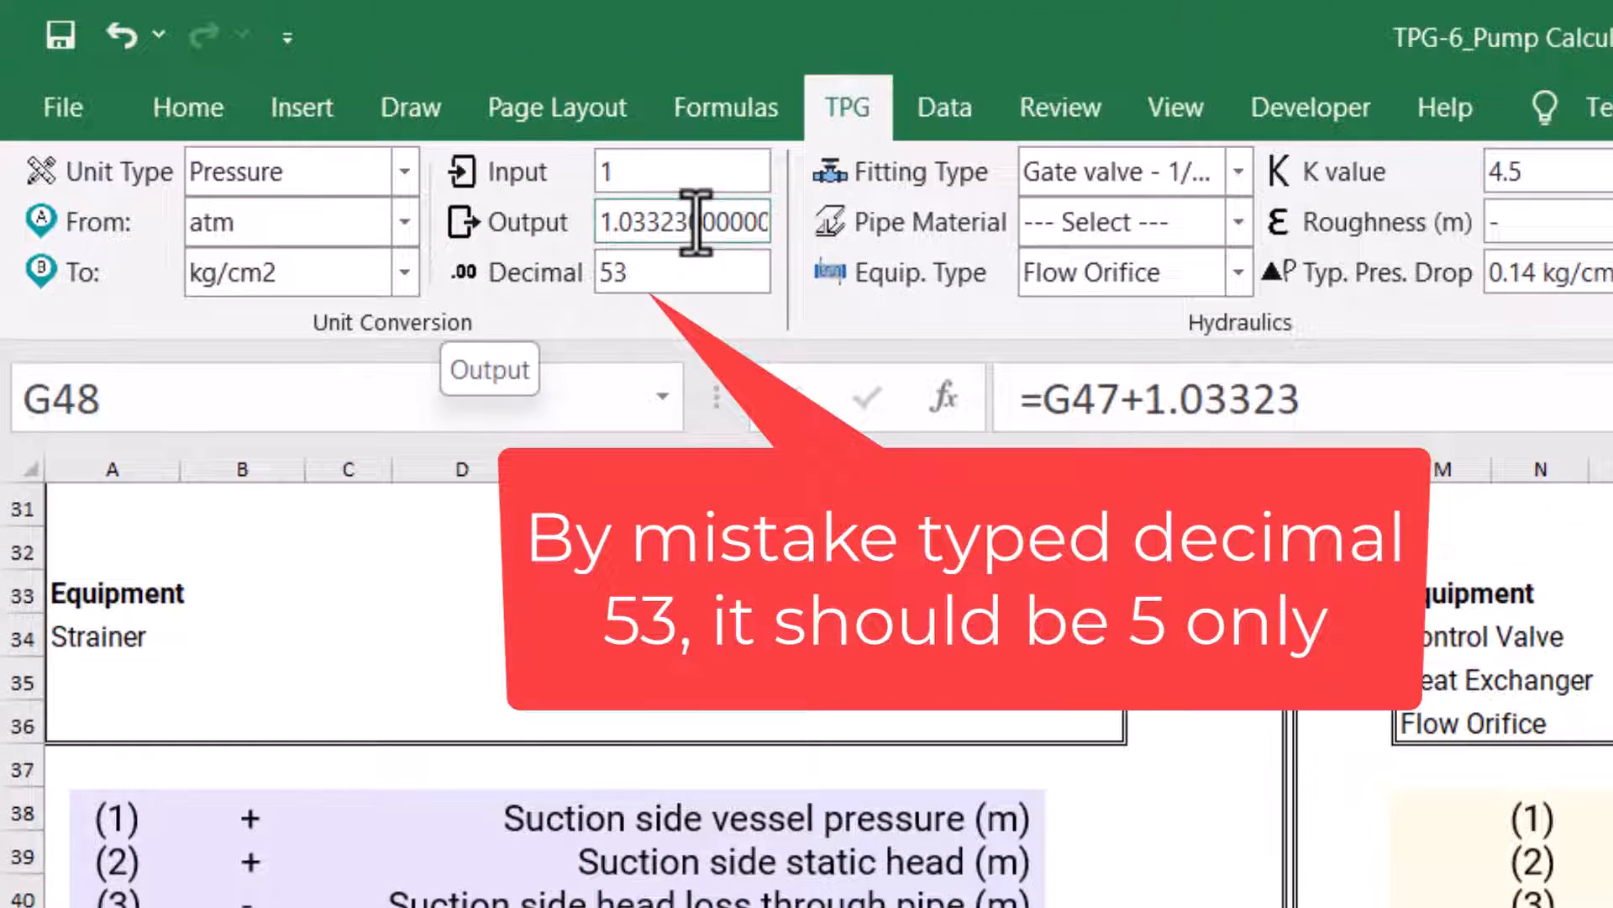
left_click_drag(602, 229, 688, 233)
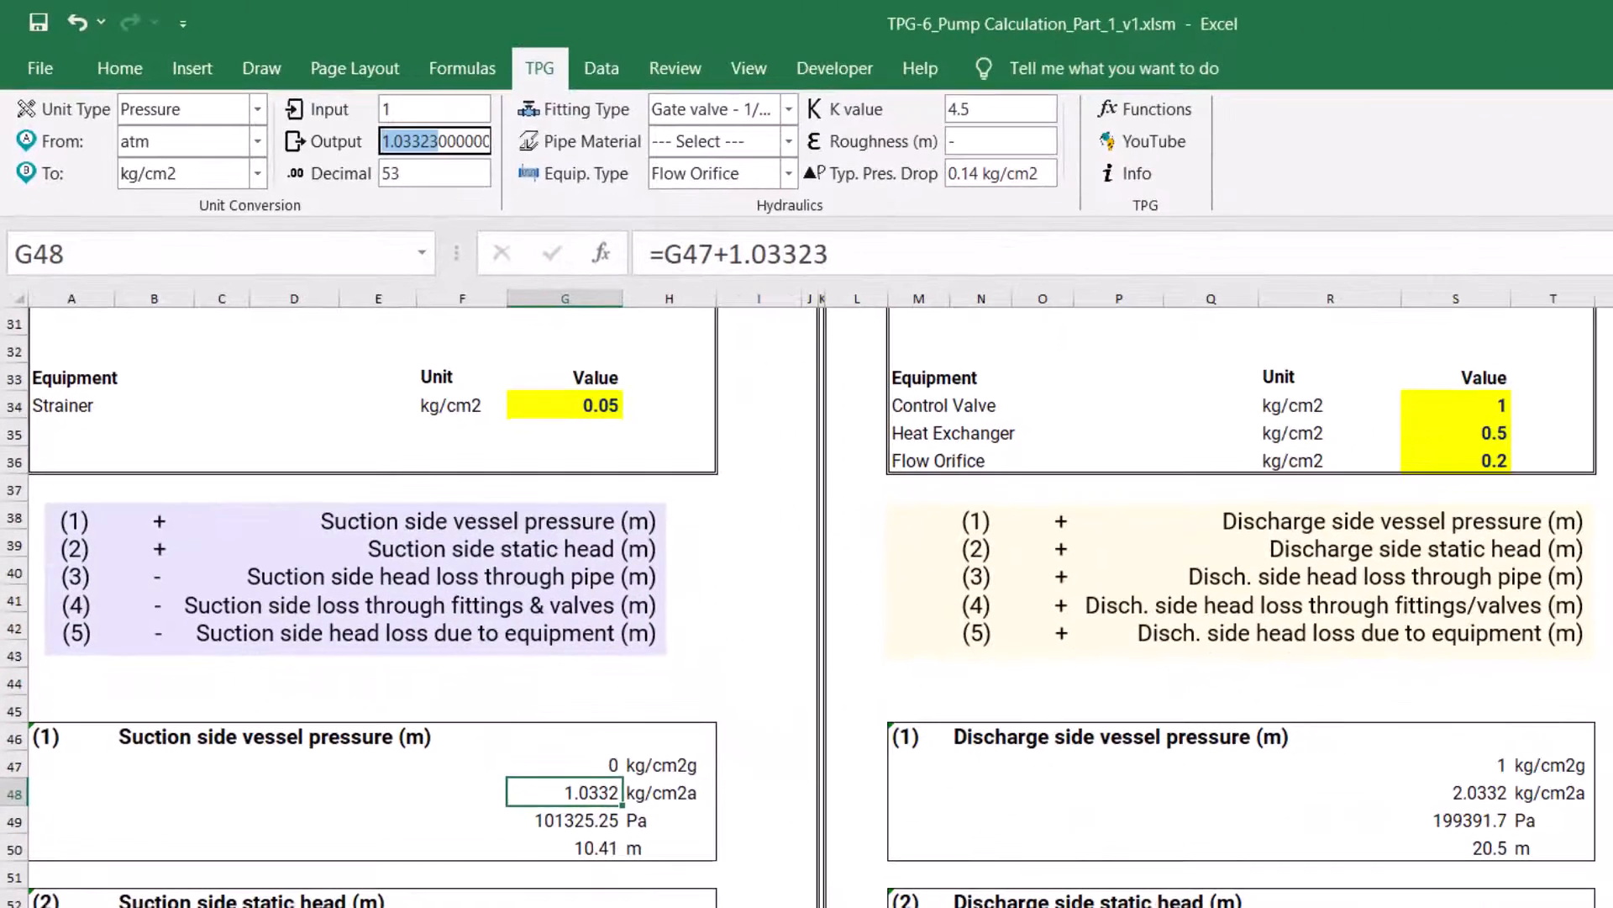
left_click(588, 792)
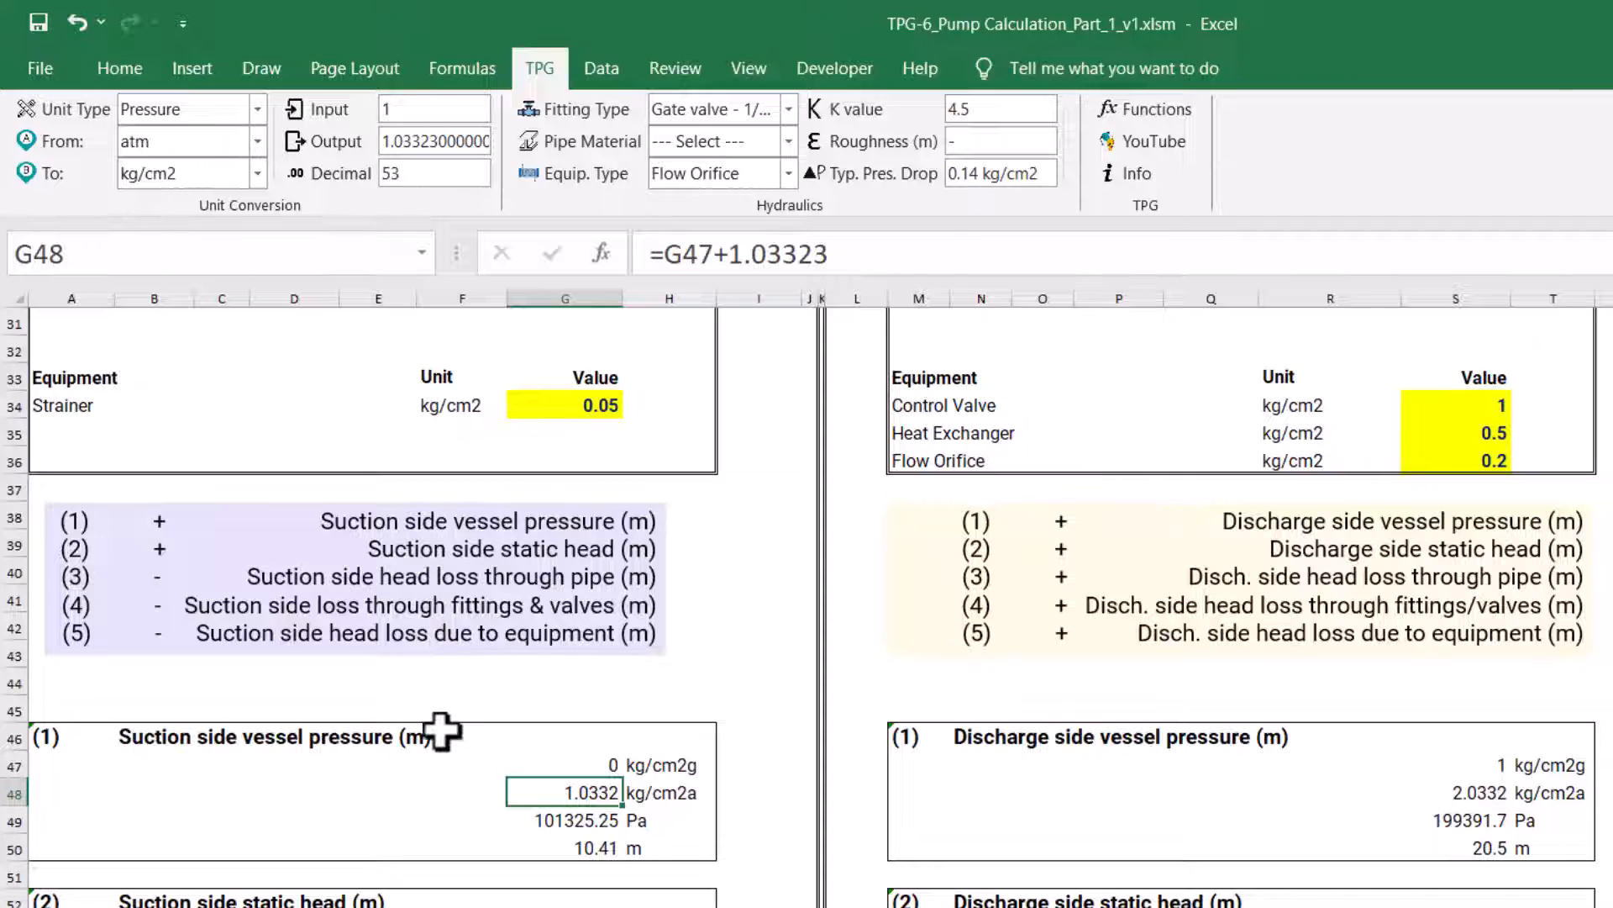
Switch the unit converter to convert 1 kg/cm2 to Pa
left_click(257, 141)
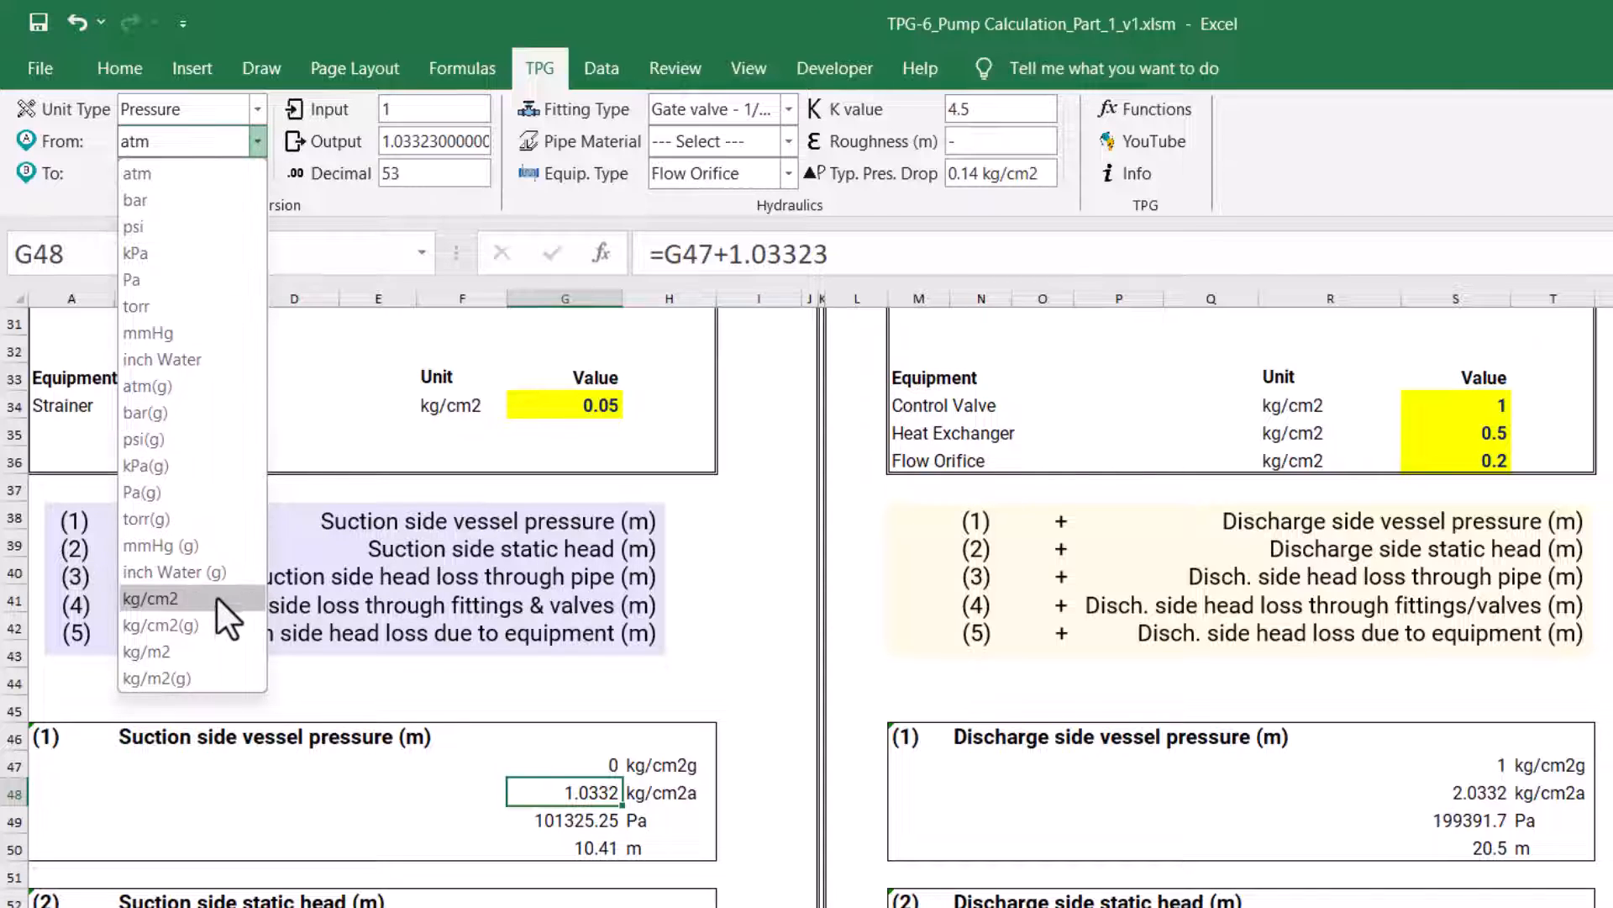
left_click(216, 599)
left_click(256, 173)
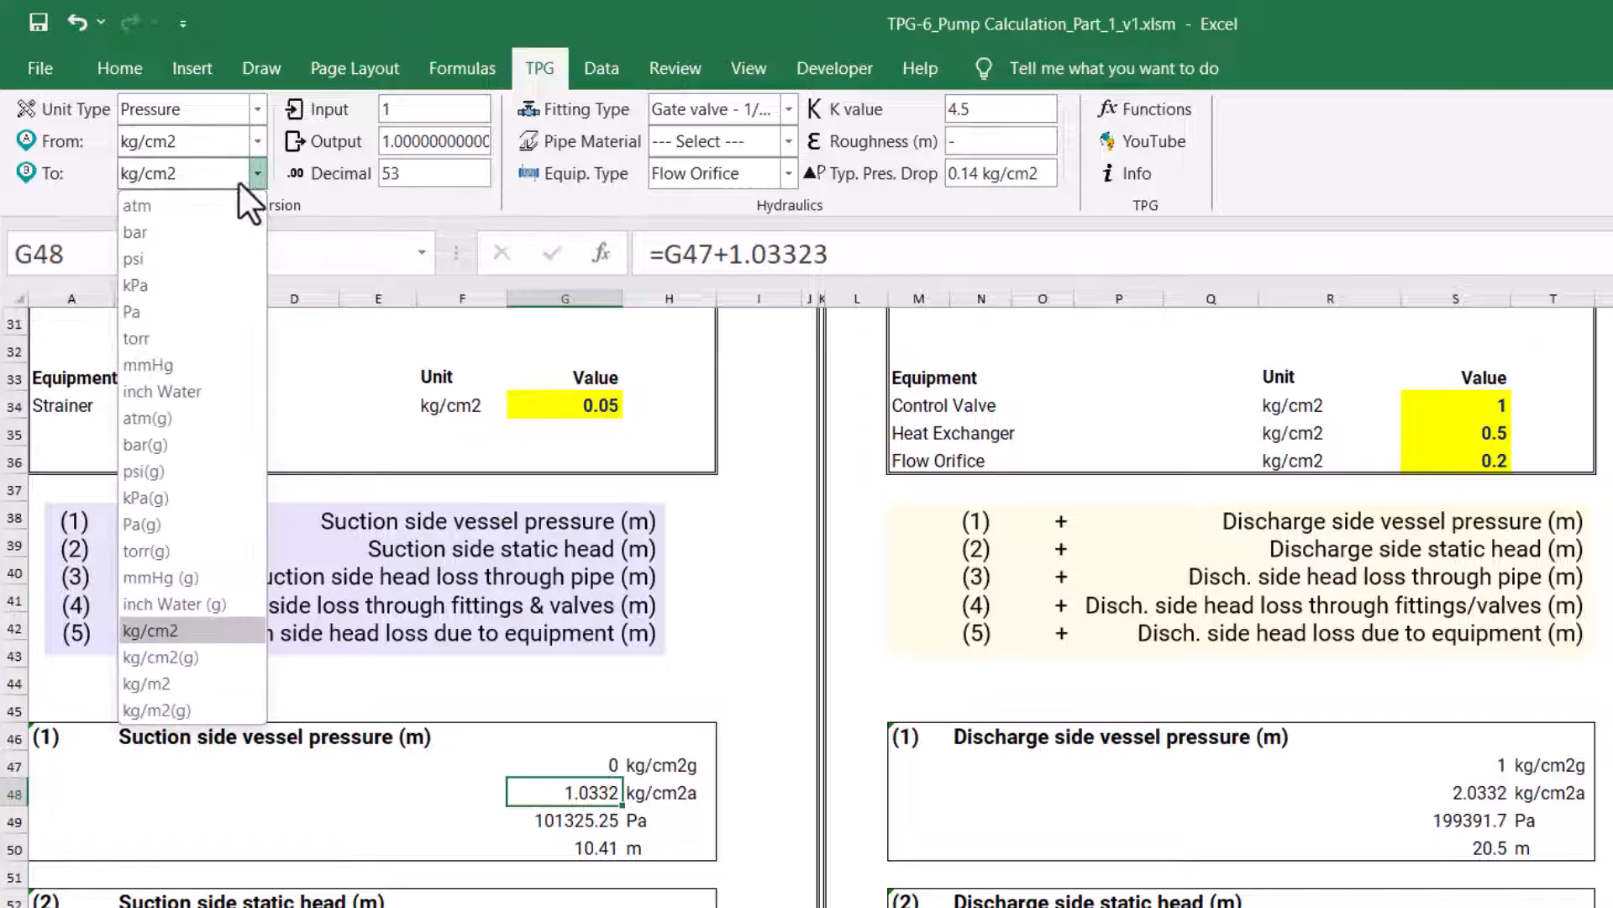
left_click(215, 250)
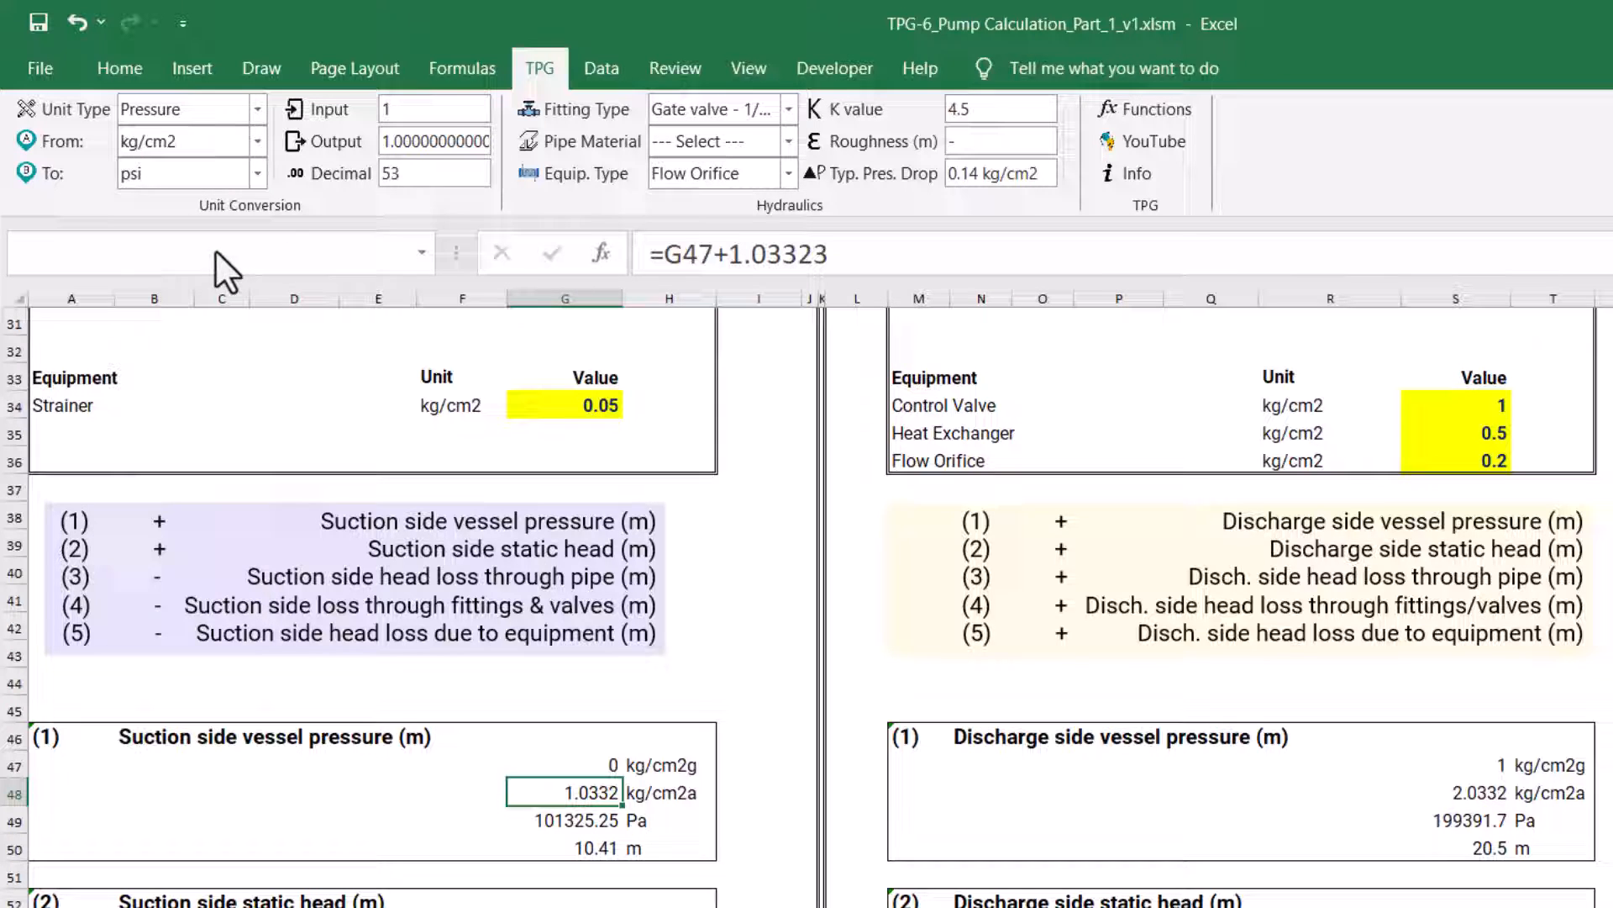
left_click(255, 177)
left_click(232, 319)
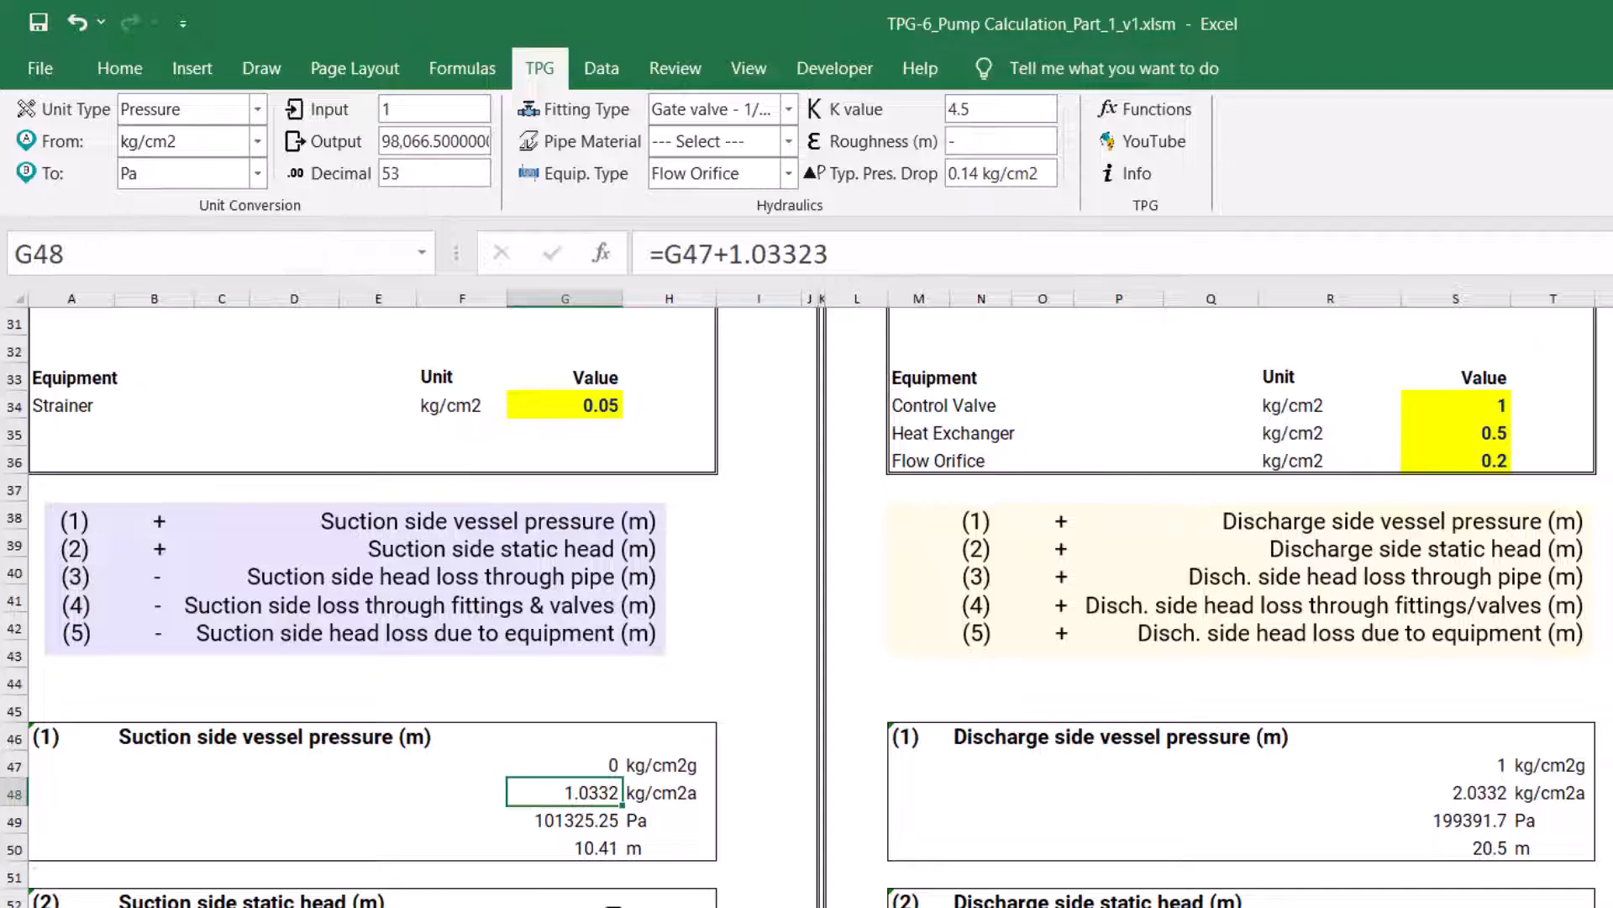
Inspect the formulas that convert the suction vessel pressure to Pa in G49 and to metres of head in G50
left_click(598, 813)
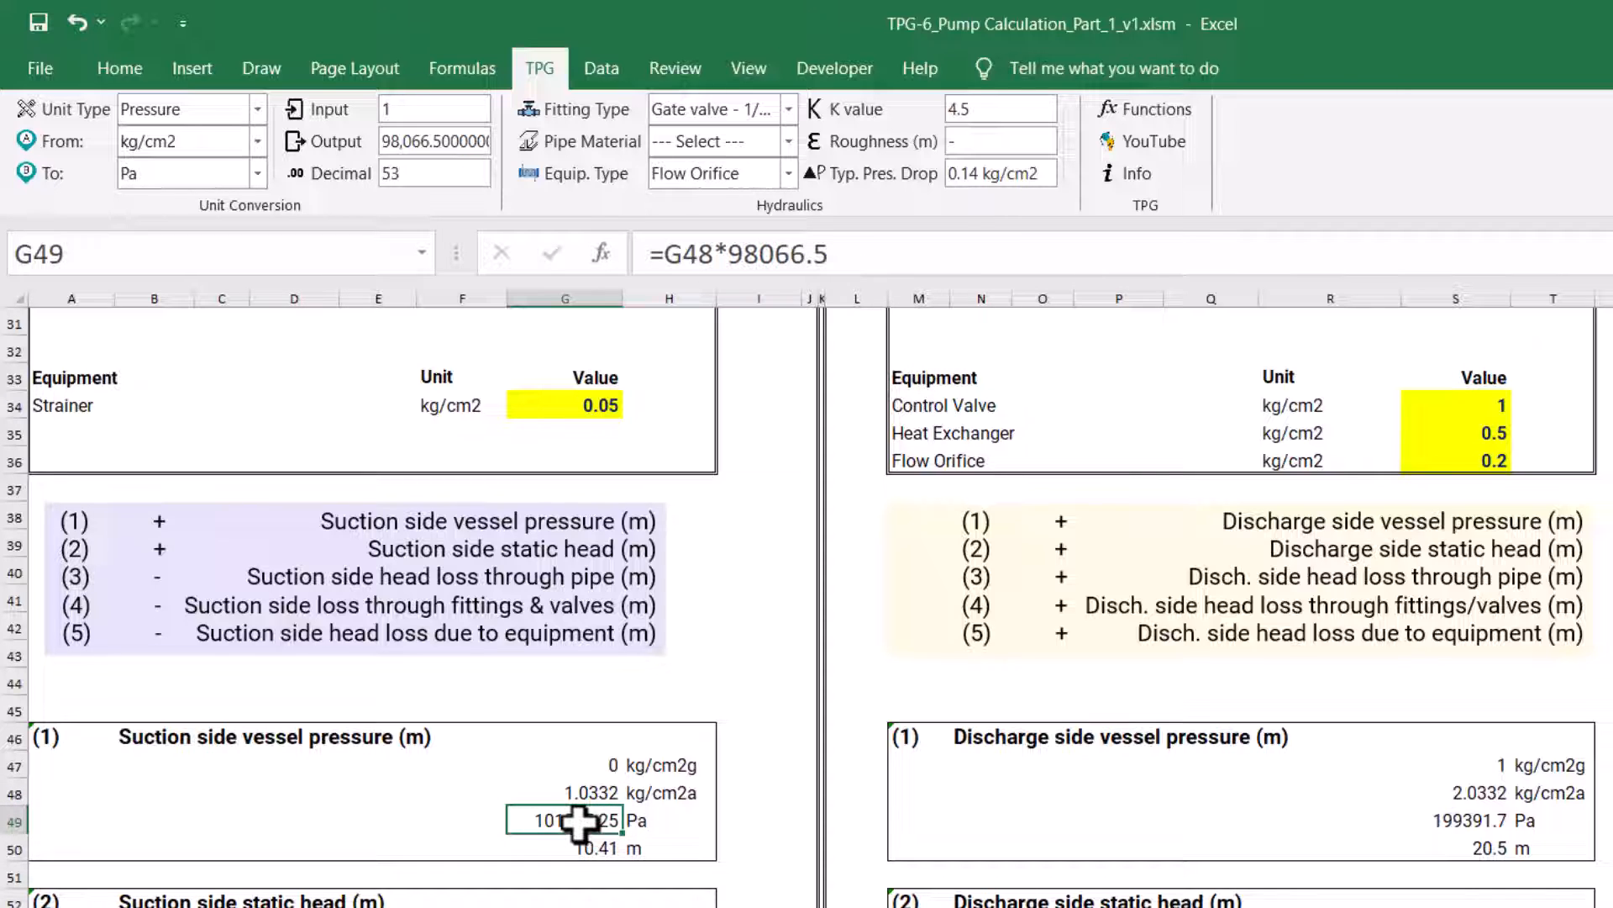
left_click(577, 851)
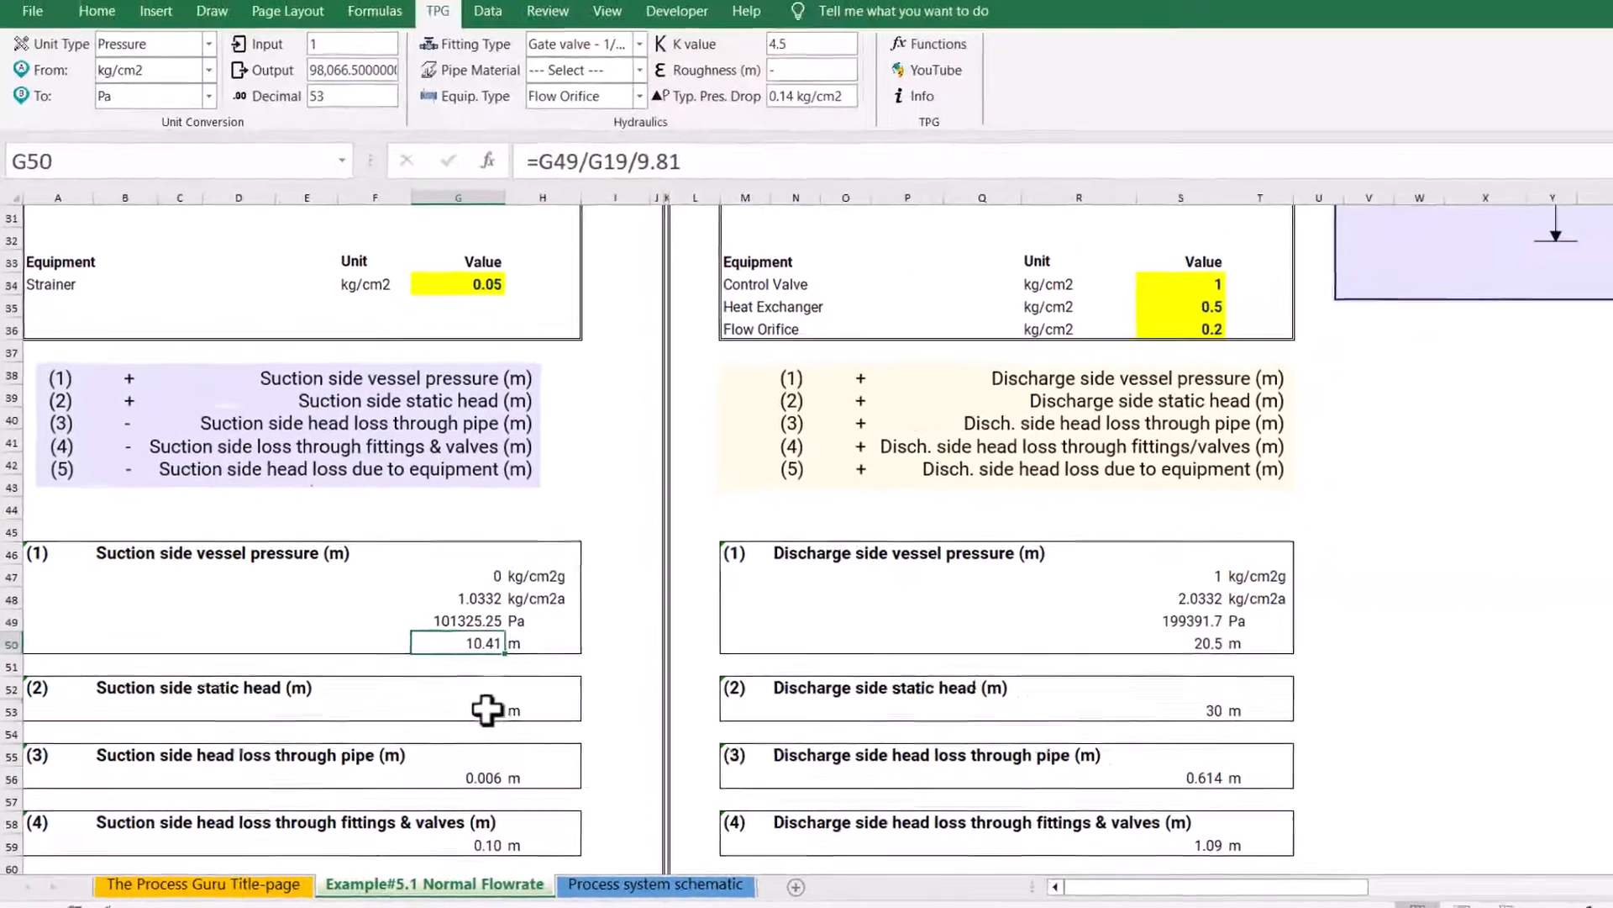
Move the process schematic drawing down so that it sits beside the head term calculations
left_click(612, 665)
left_click(1428, 280)
left_click_drag(1429, 279, 1432, 782)
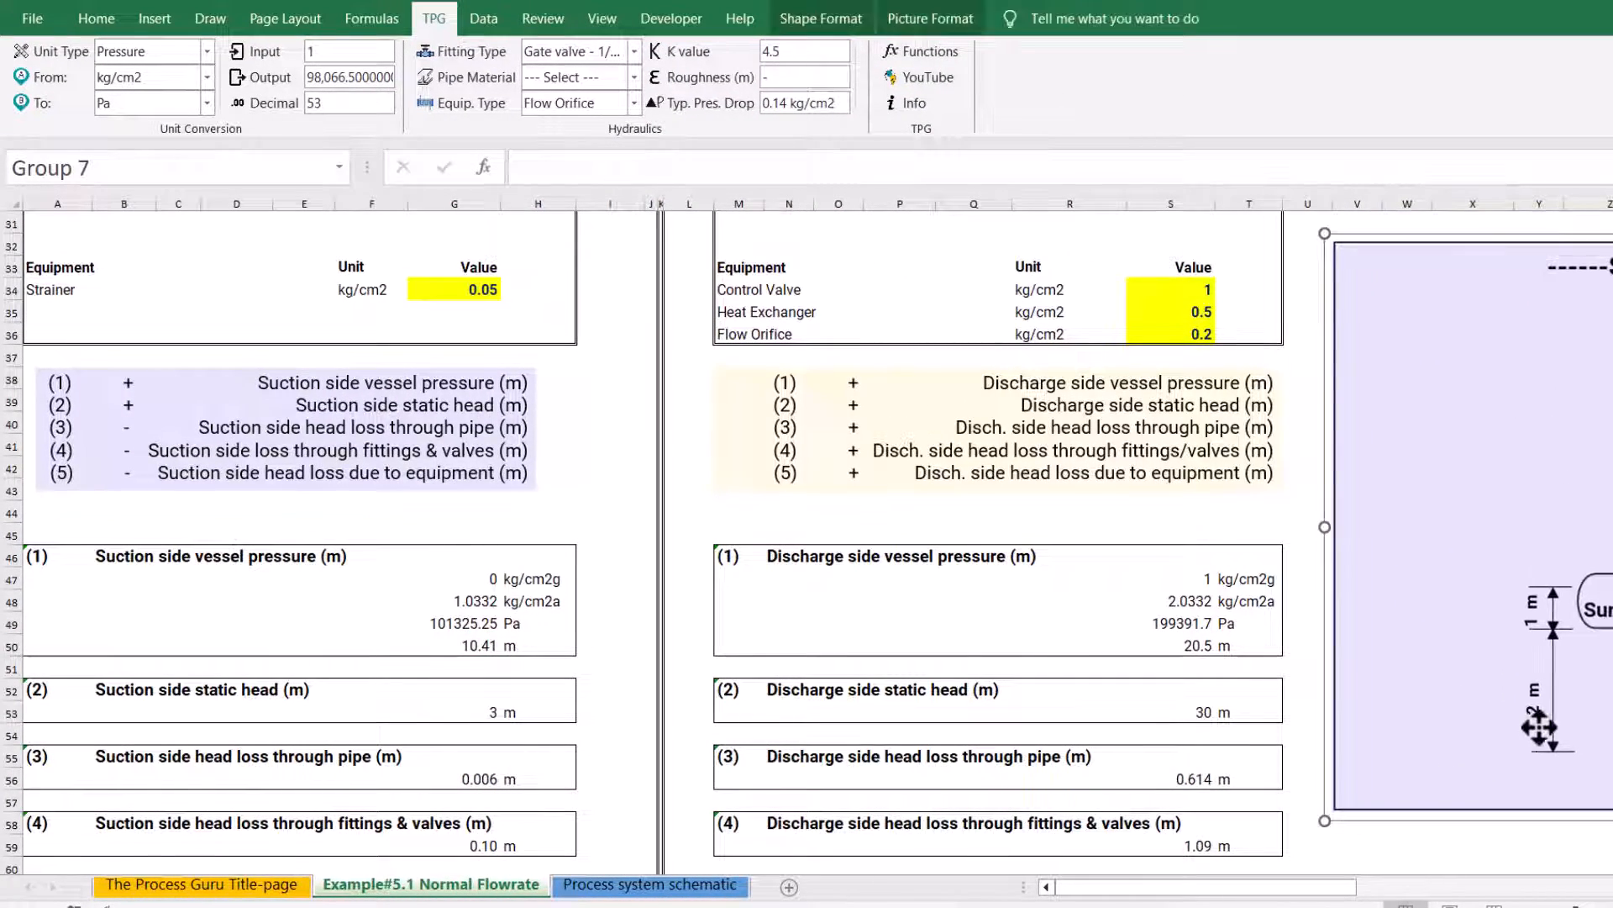
Trace the suction side static head formula in G53 to the static height and liquid level inputs it references
double_click(468, 712)
scroll(464, 714, "up", 6)
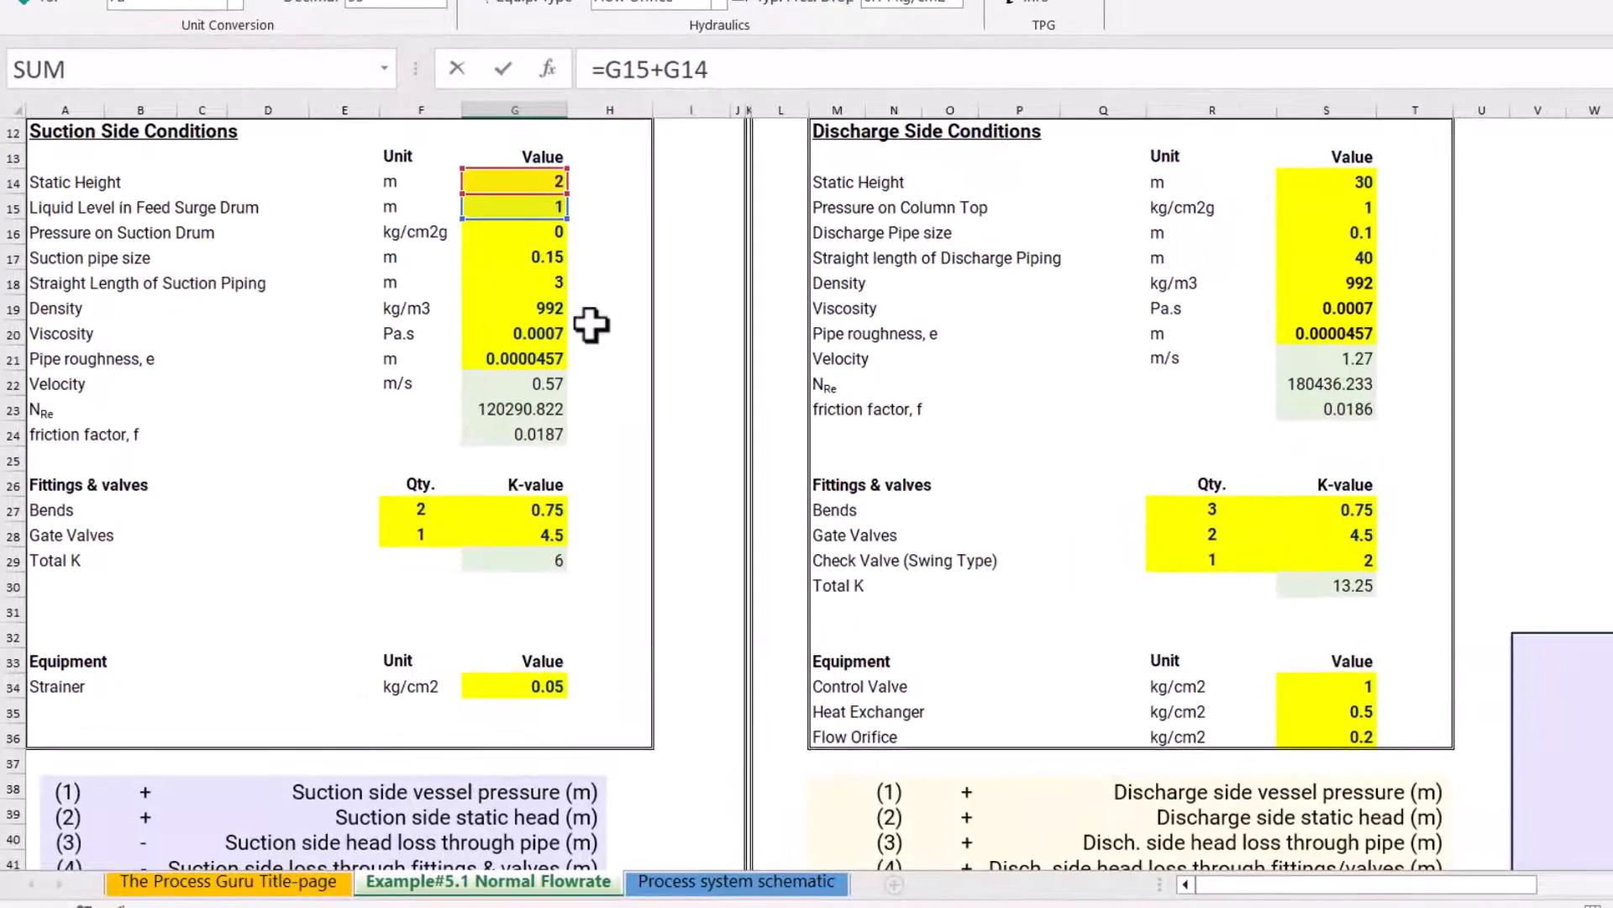
scroll(516, 401, "down", 5)
key("Escape")
scroll(596, 574, "down", 2)
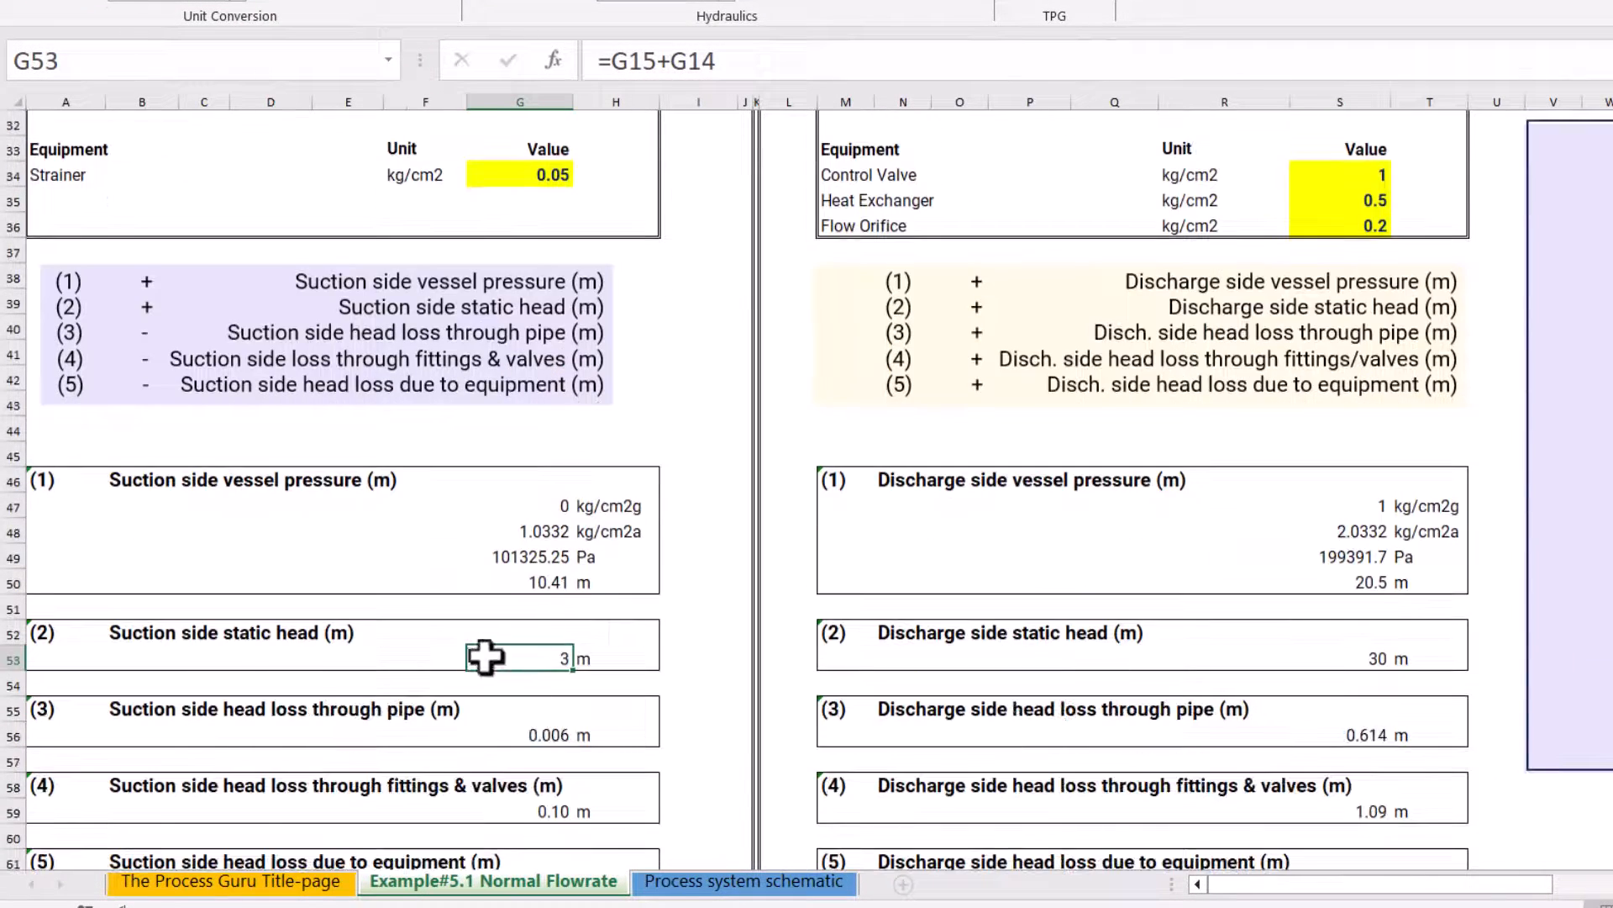
Trace the suction pipe head loss formula in G56 to its friction factor, pipe length, pipe size and velocity inputs
left_click(527, 734)
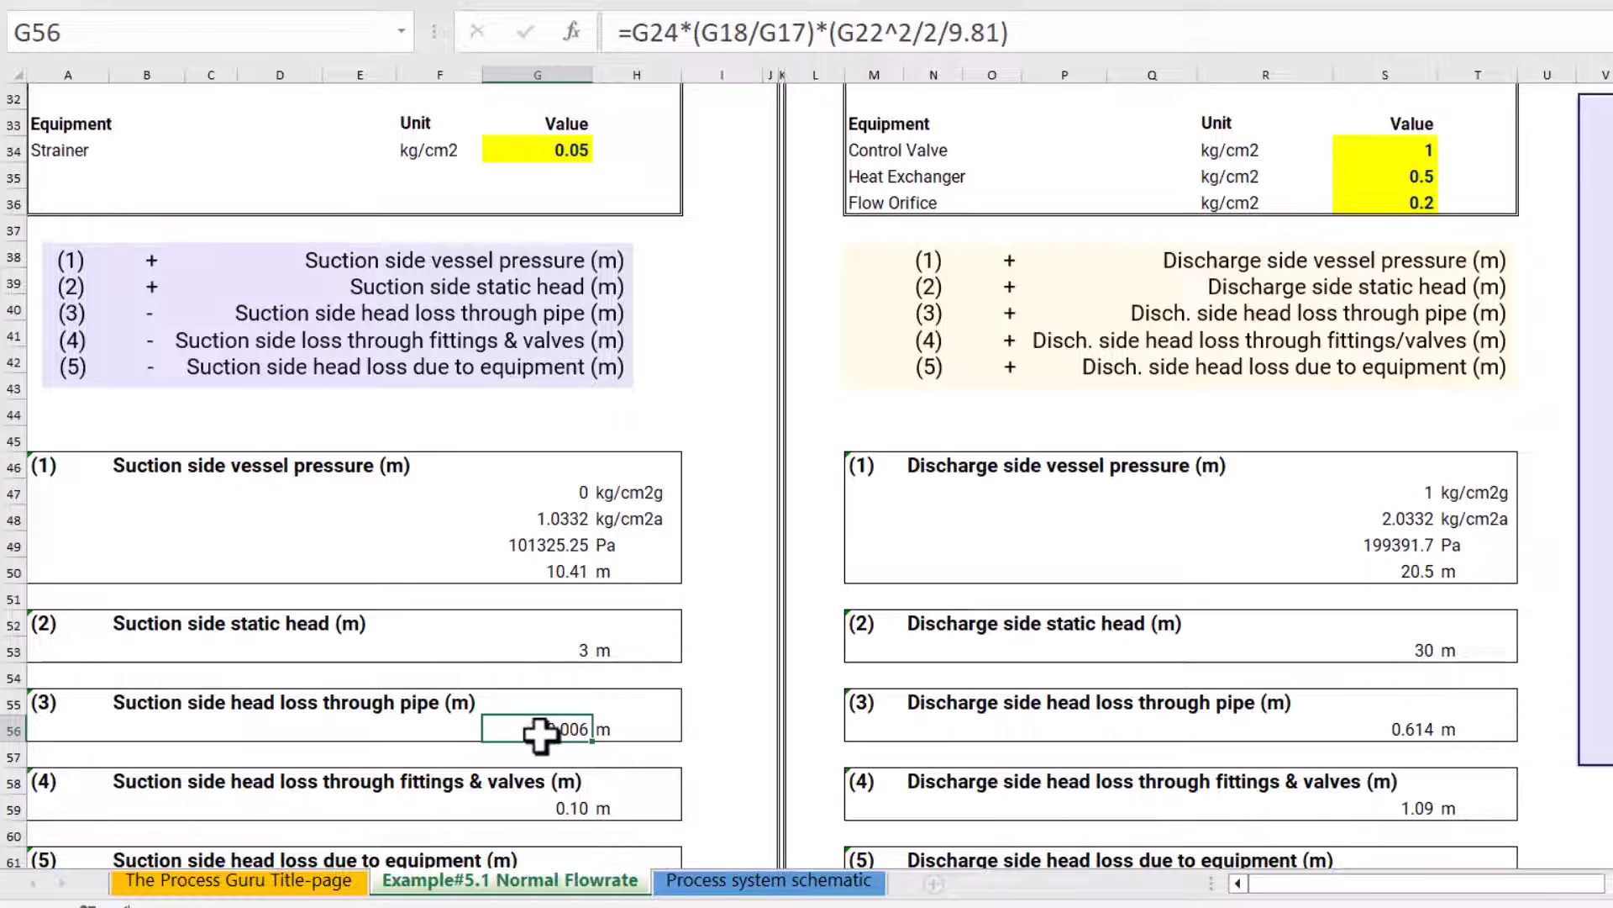
double_click(540, 731)
scroll(634, 584, "up", 5)
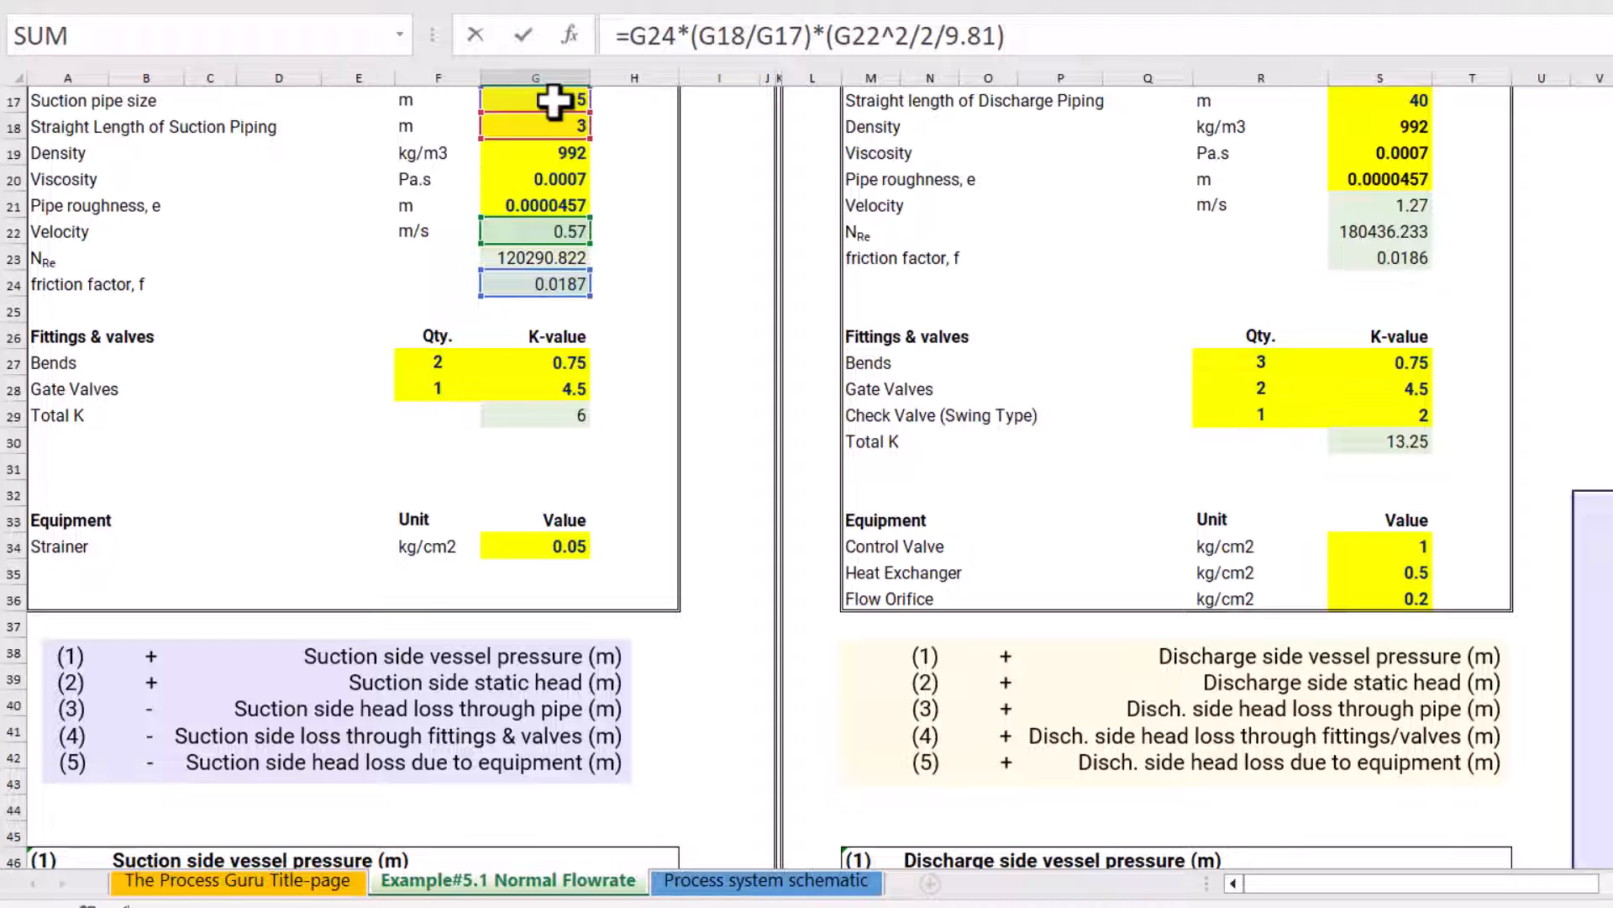
key("Escape")
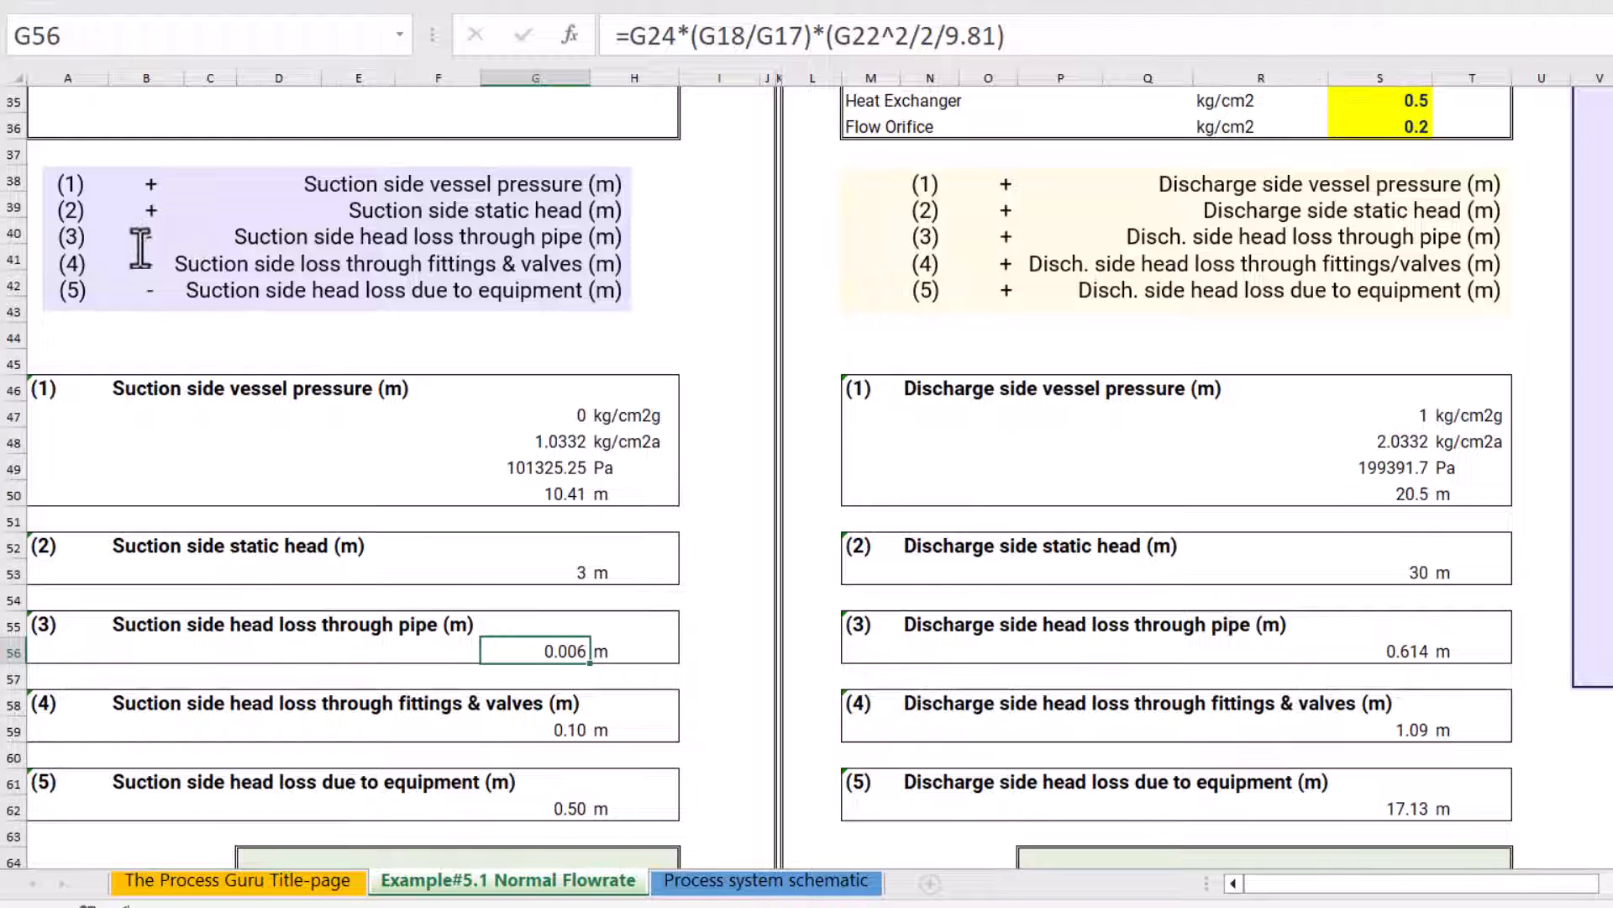
Trace the suction fittings and valves head loss formula in G59 to its Total K and velocity inputs
scroll(462, 664, "down", 1)
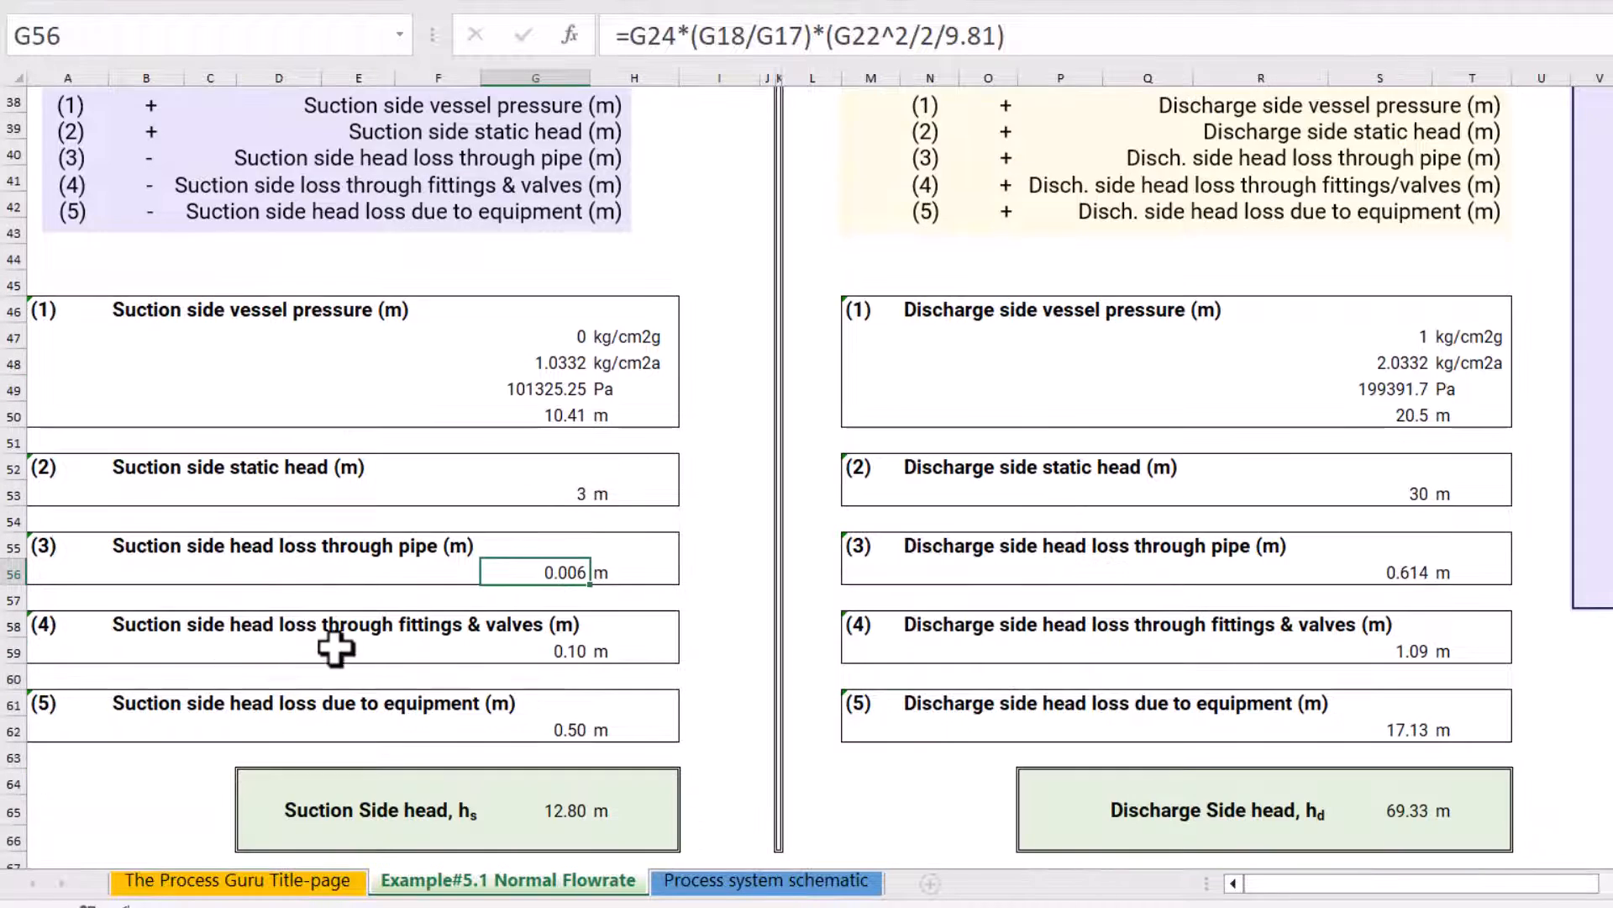
left_click(568, 651)
double_click(568, 651)
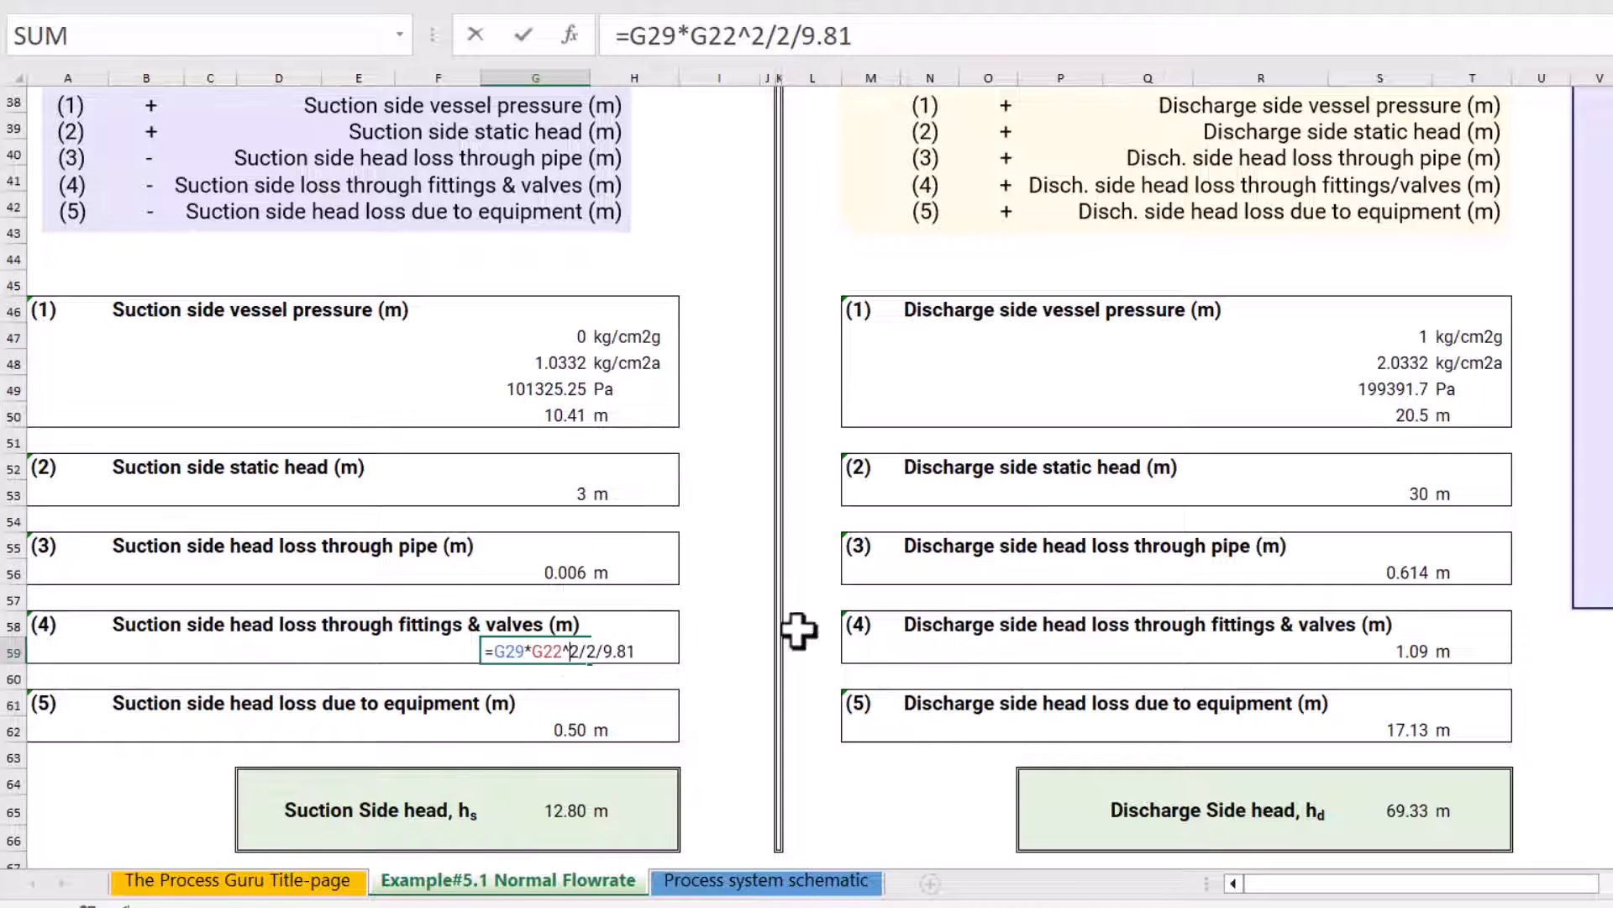
scroll(778, 594, "up", 5)
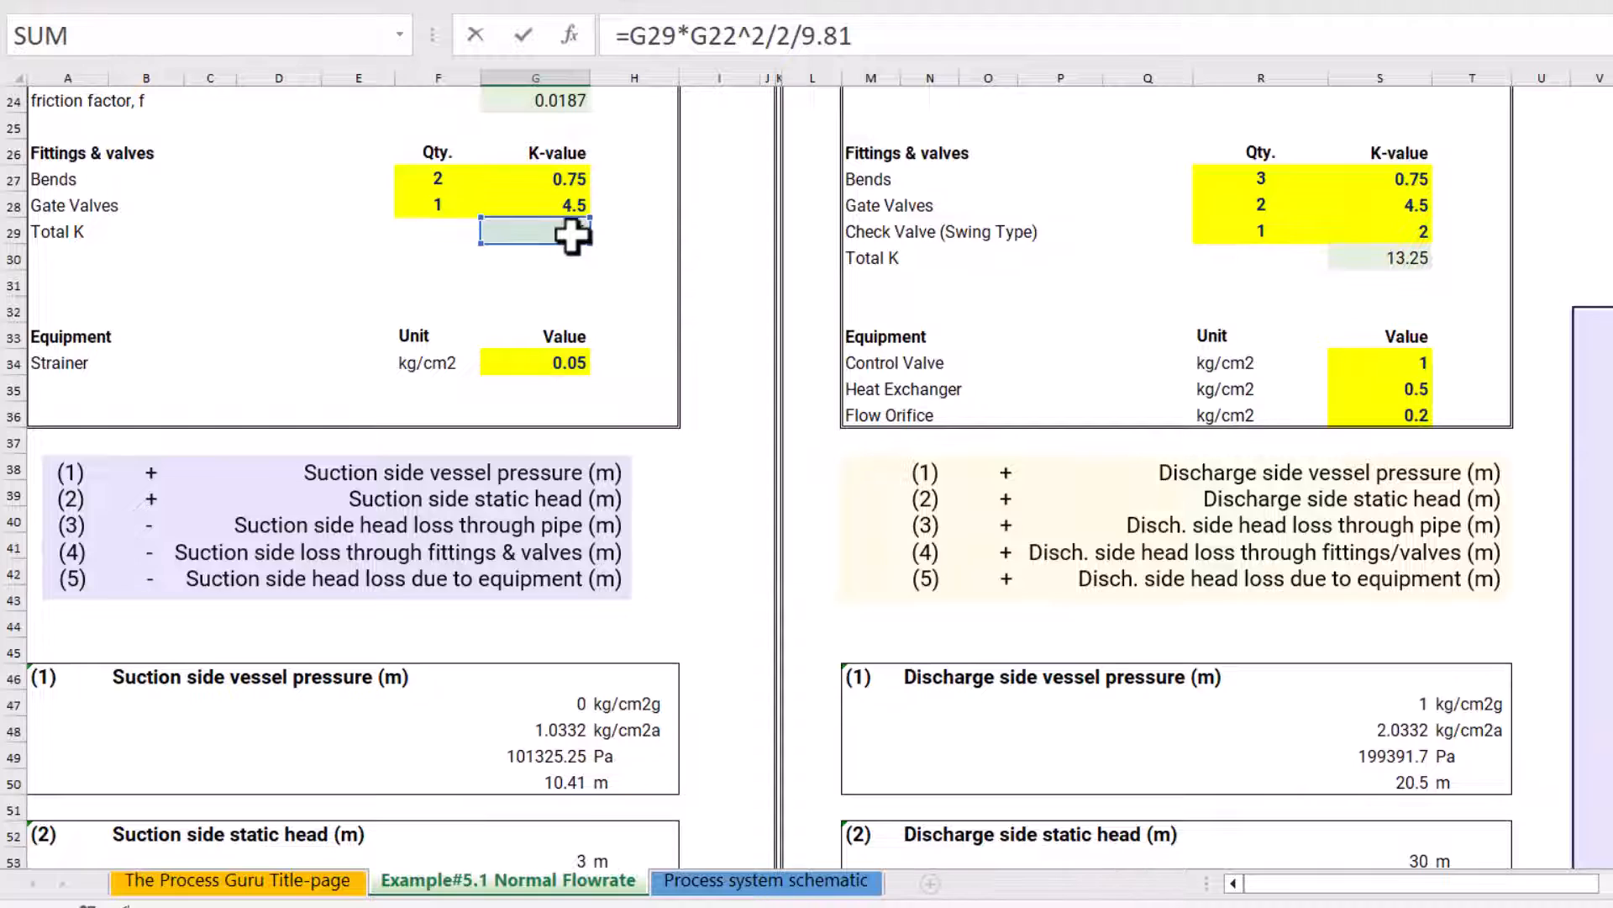
scroll(606, 345, "up", 2)
scroll(607, 345, "up", 1)
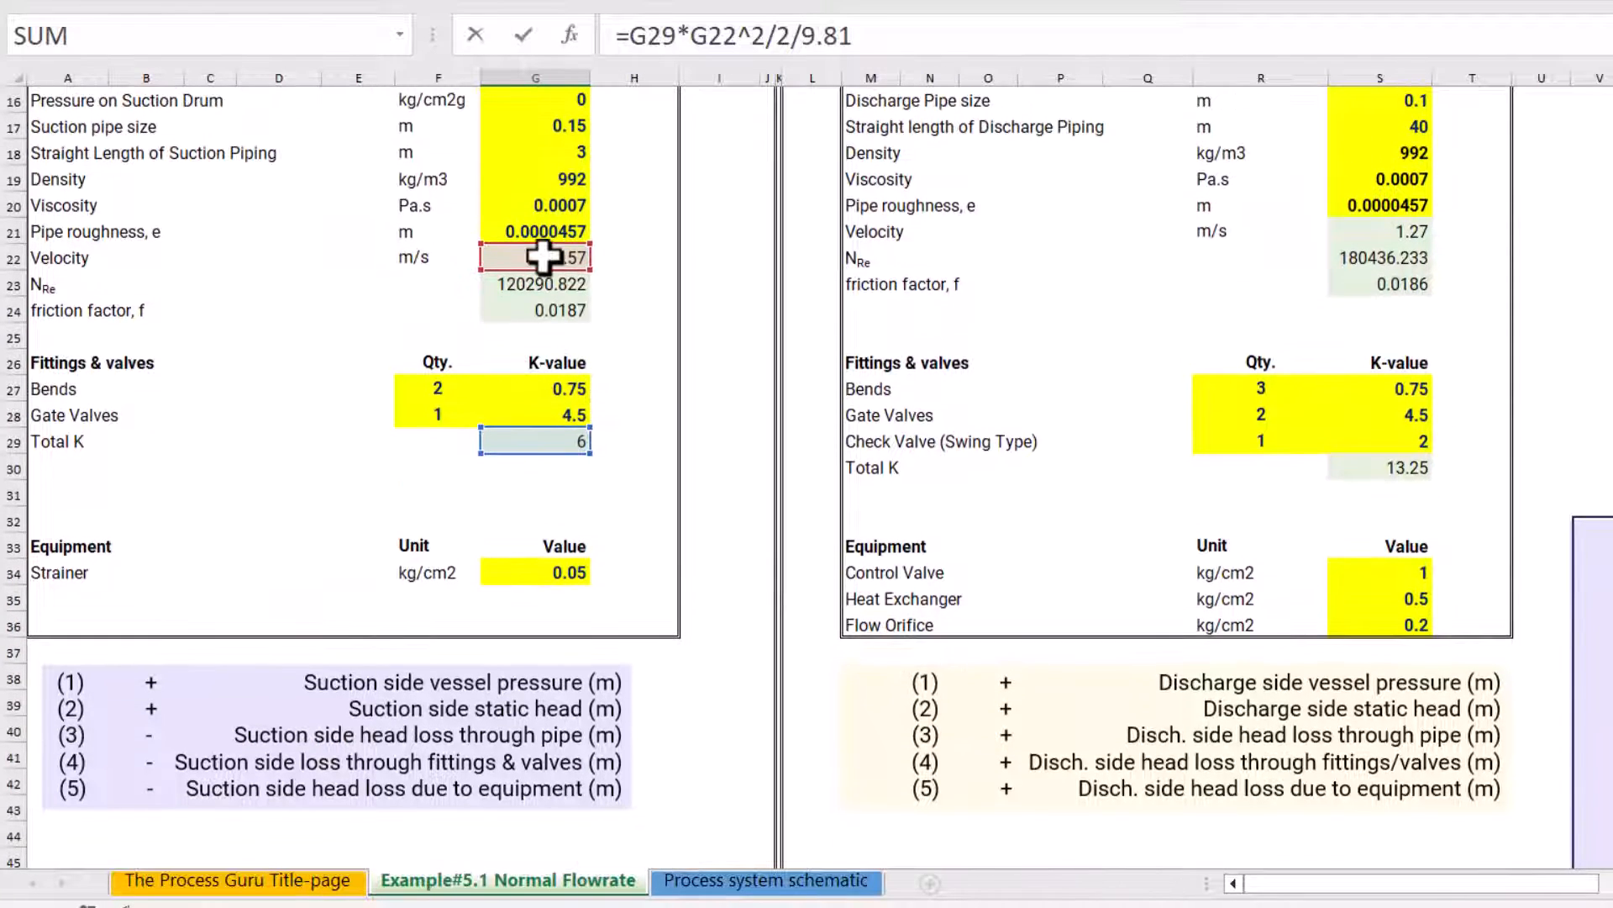
key("Escape")
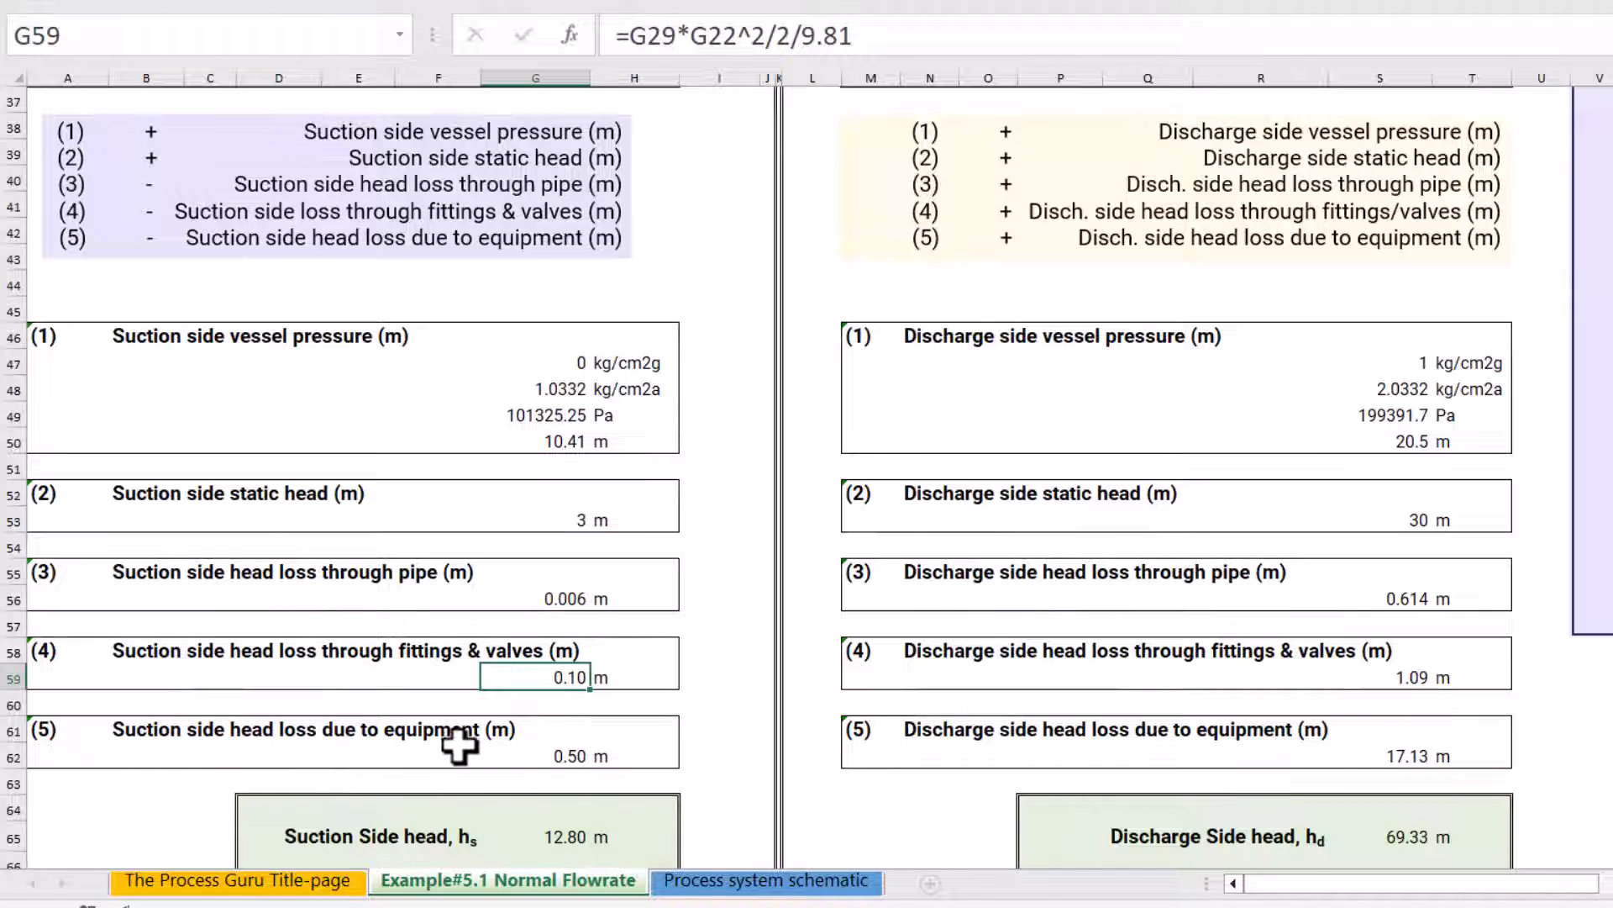
Trace the suction side equipment head loss formula in G62 to the strainer pressure drop and density inputs it references
left_click(563, 755)
scroll(680, 648, "up", 2)
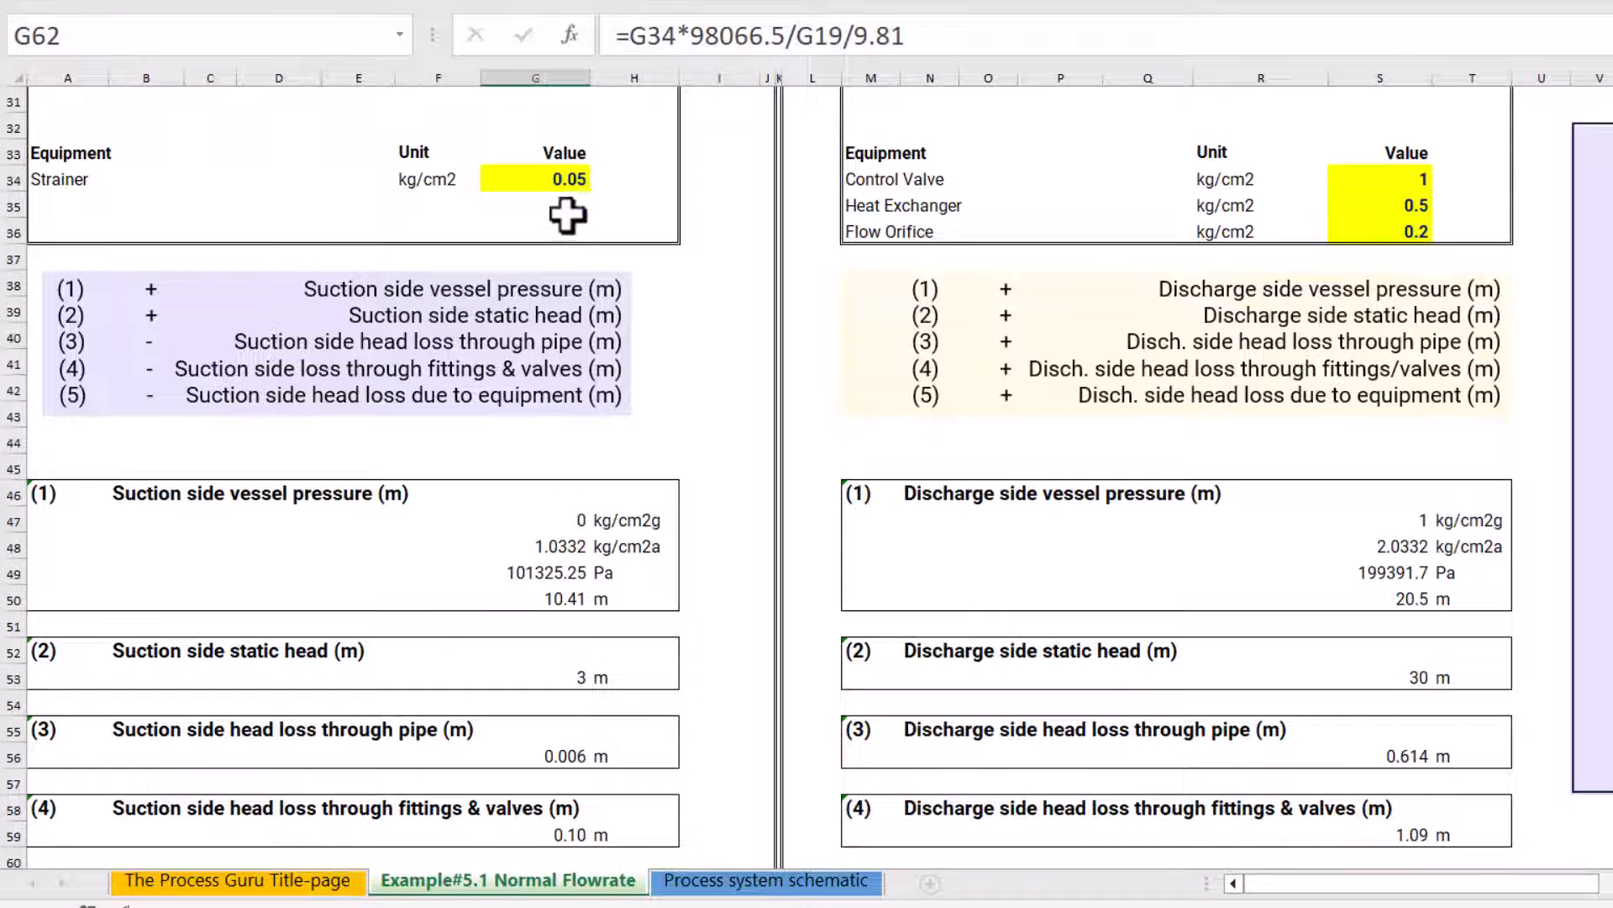
scroll(664, 663, "down", 2)
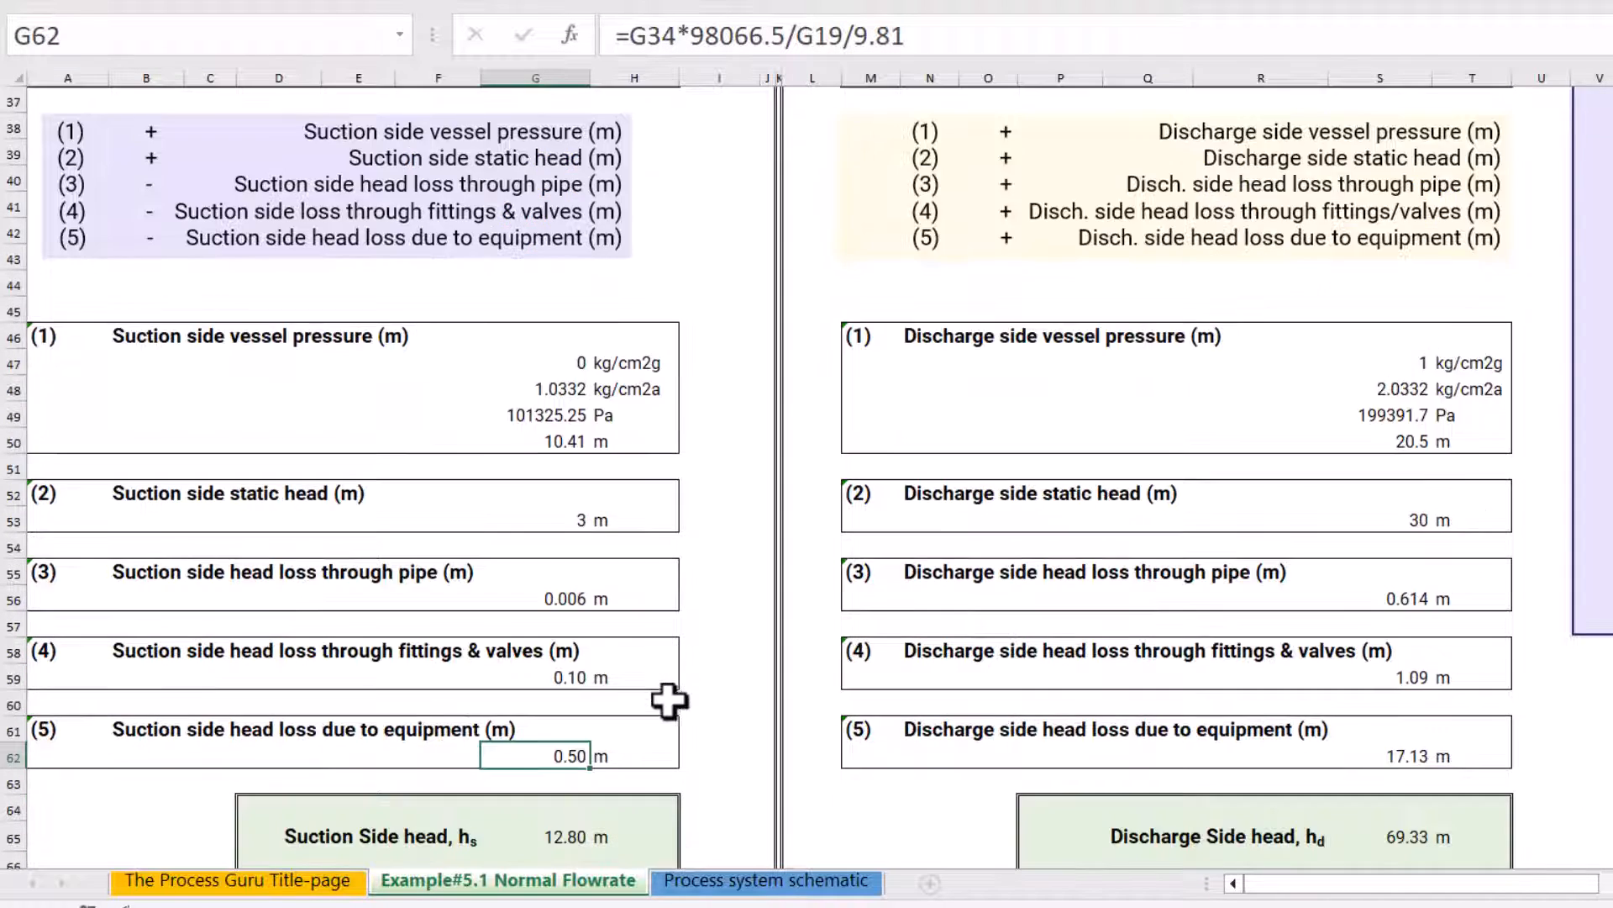
scroll(669, 700, "down", 1)
scroll(608, 659, "up", 3)
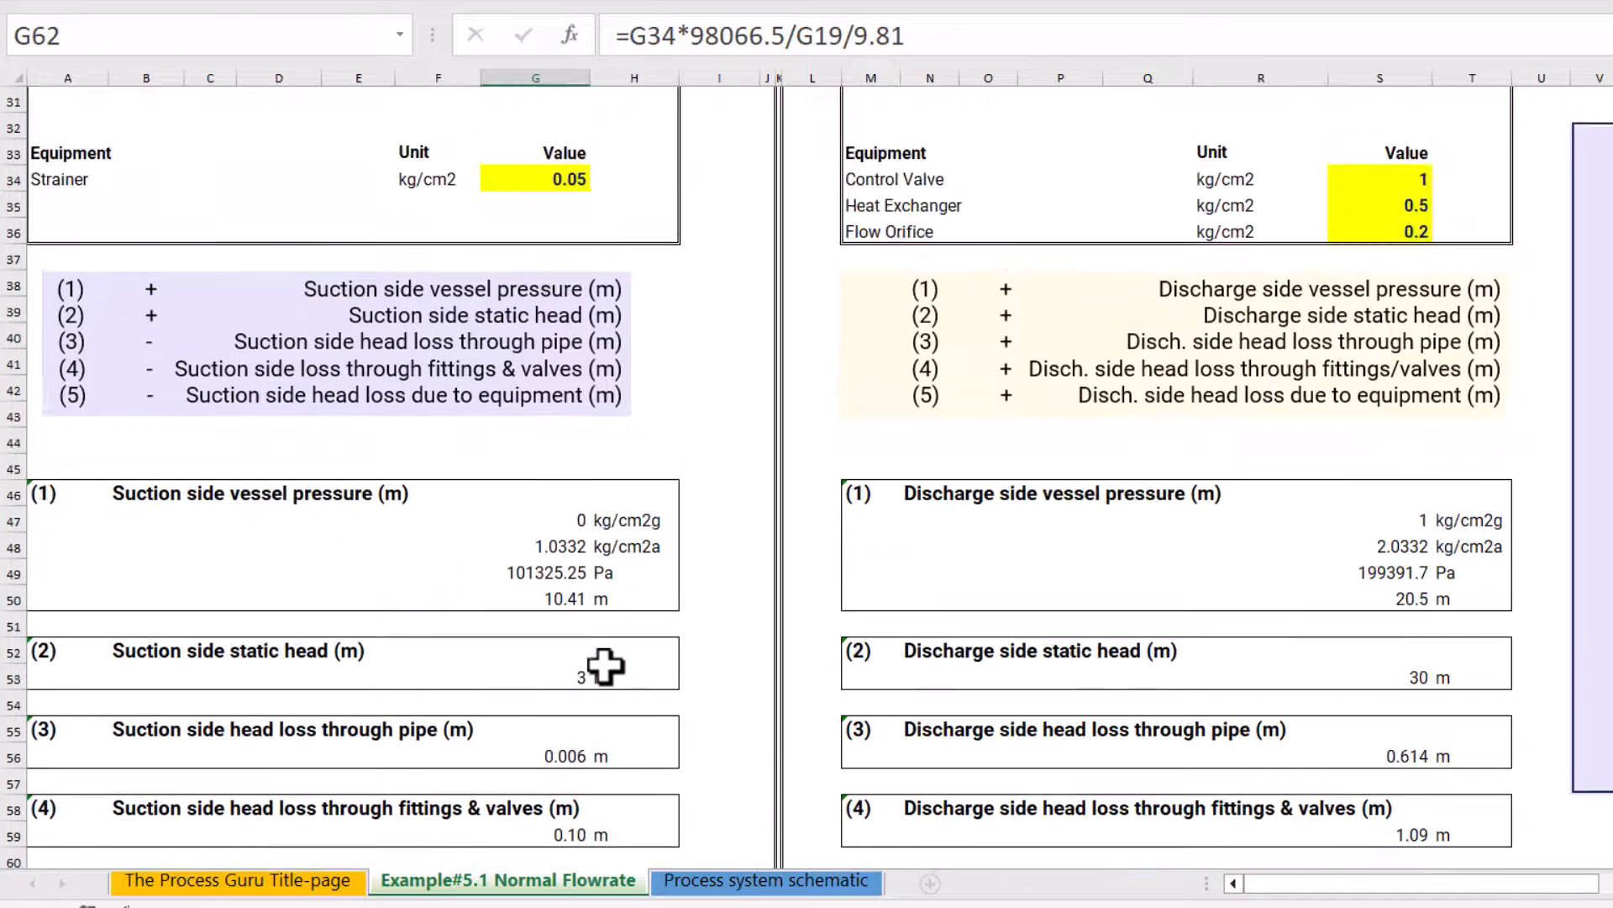
scroll(626, 488, "down", 3)
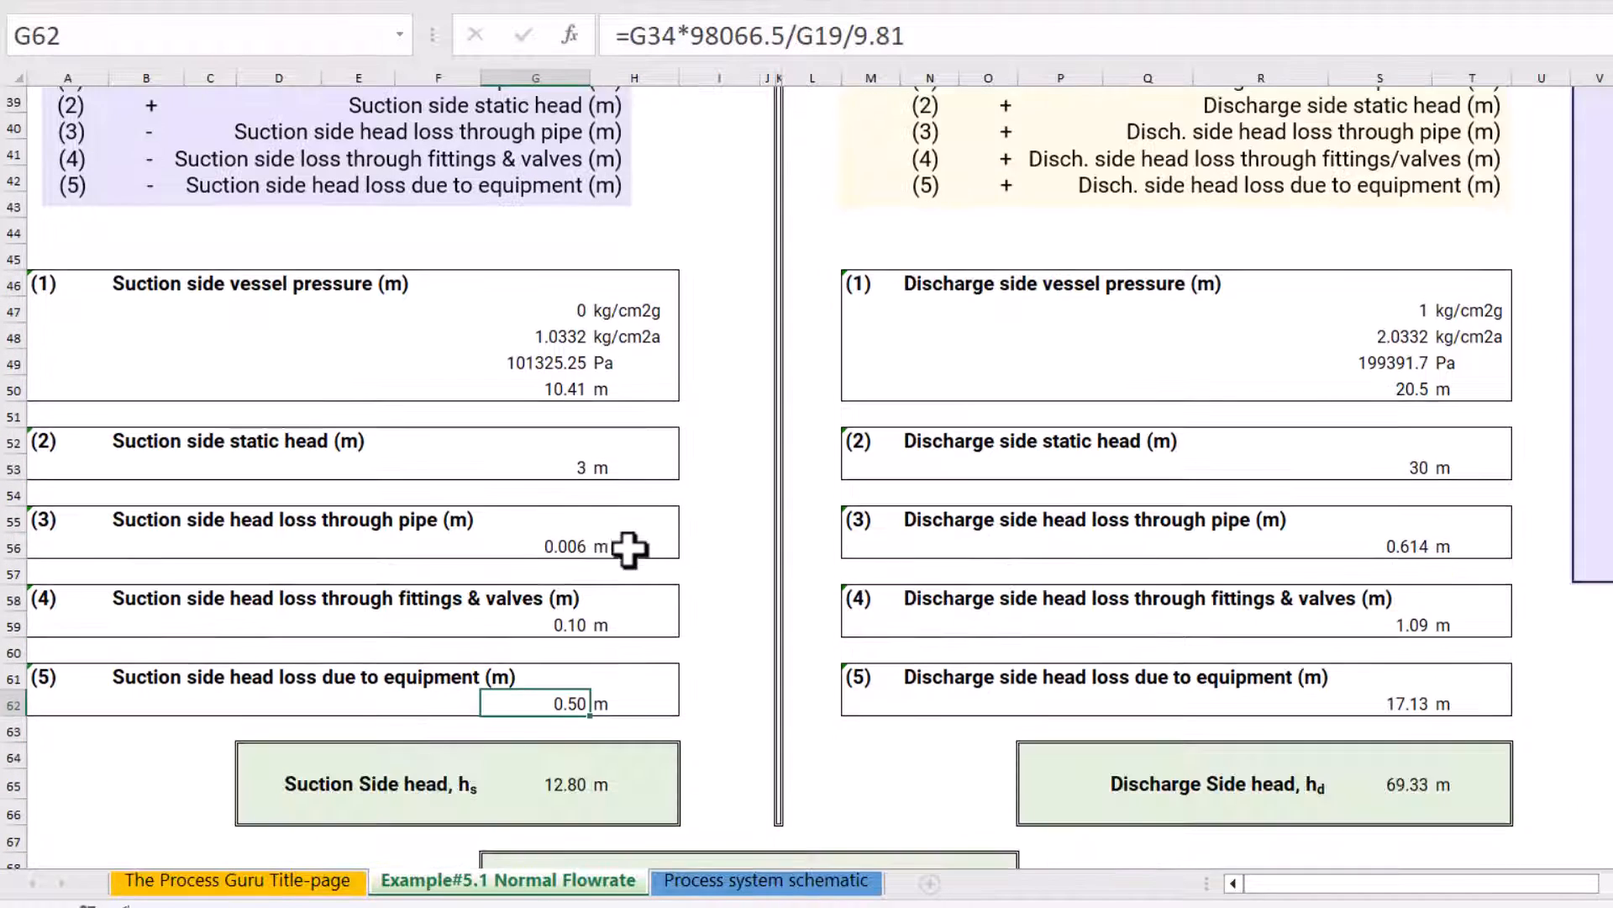
double_click(540, 700)
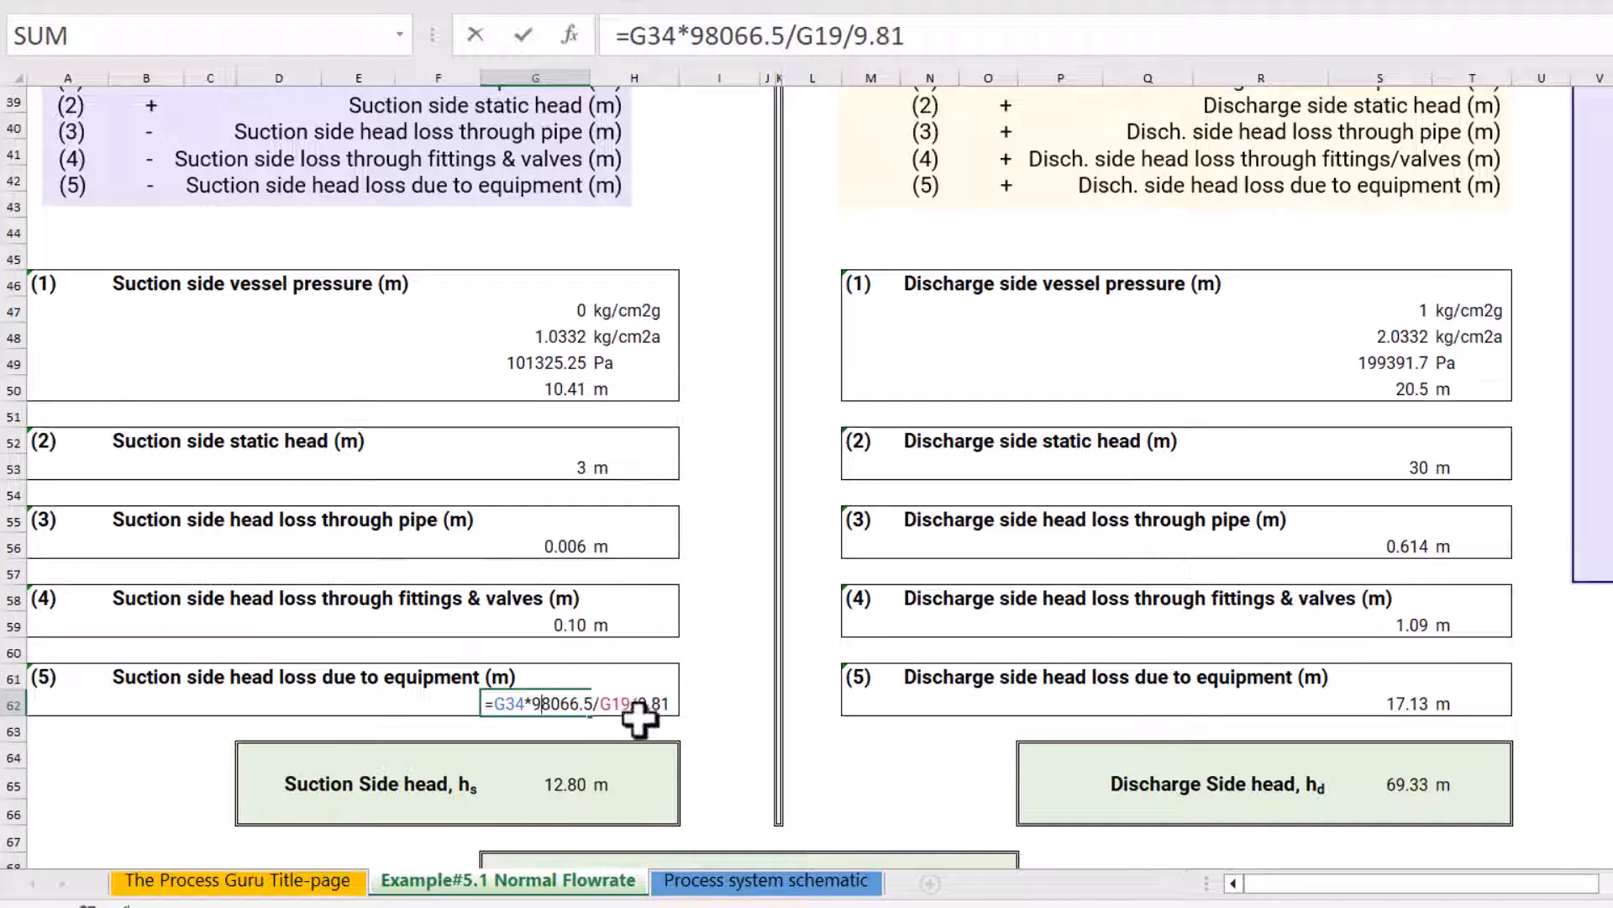
key("Escape")
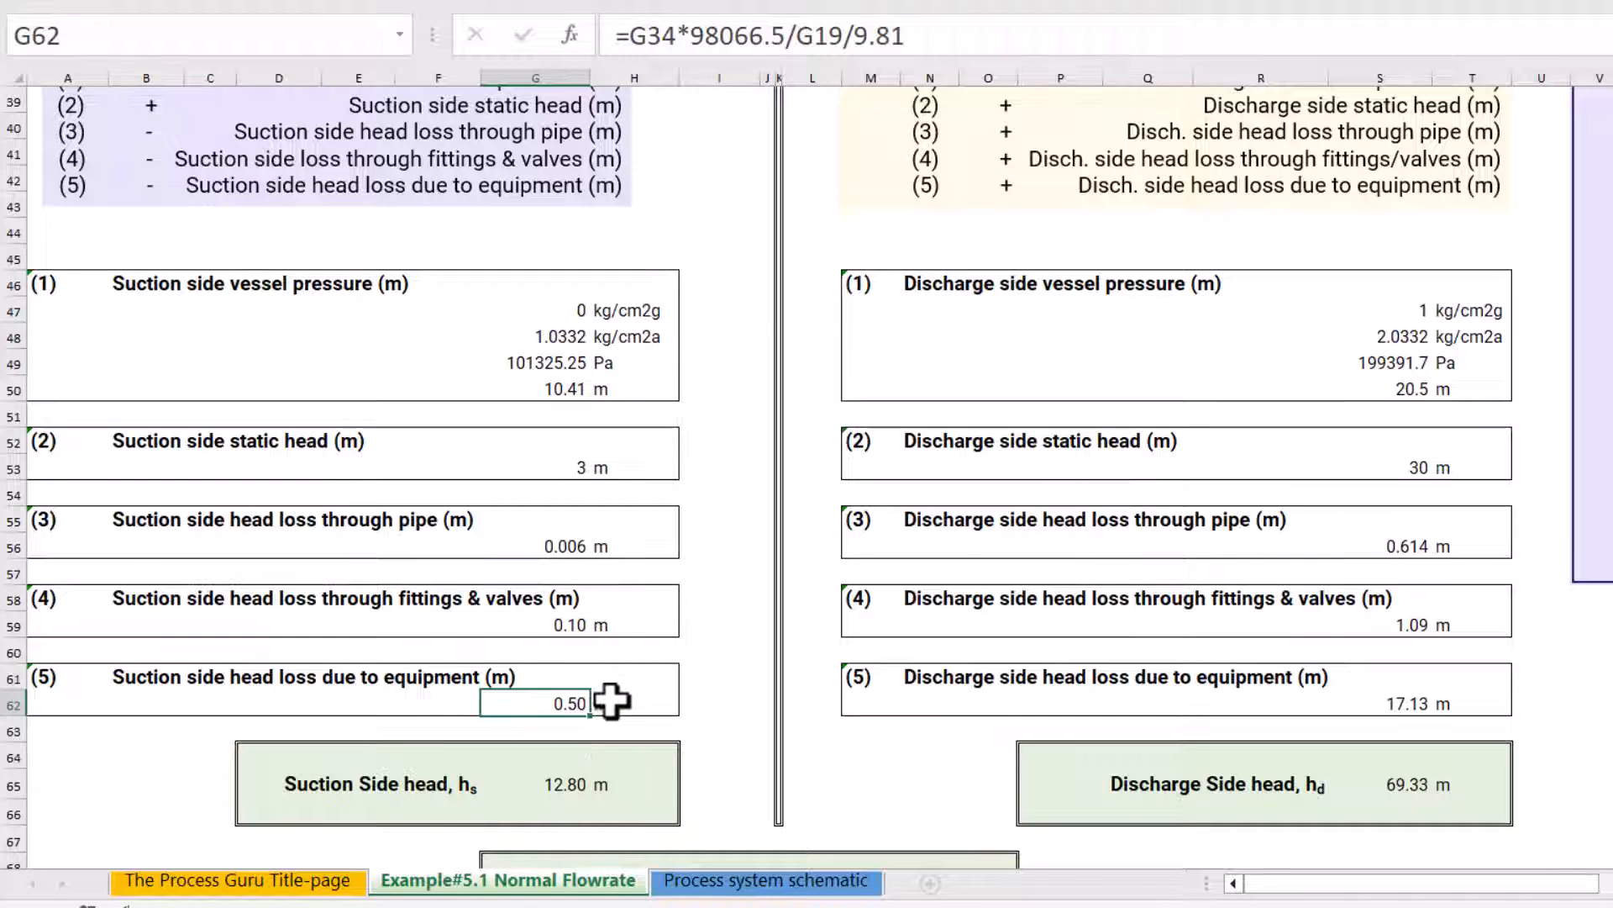
scroll(613, 698, "up", 1)
scroll(614, 697, "down", 1)
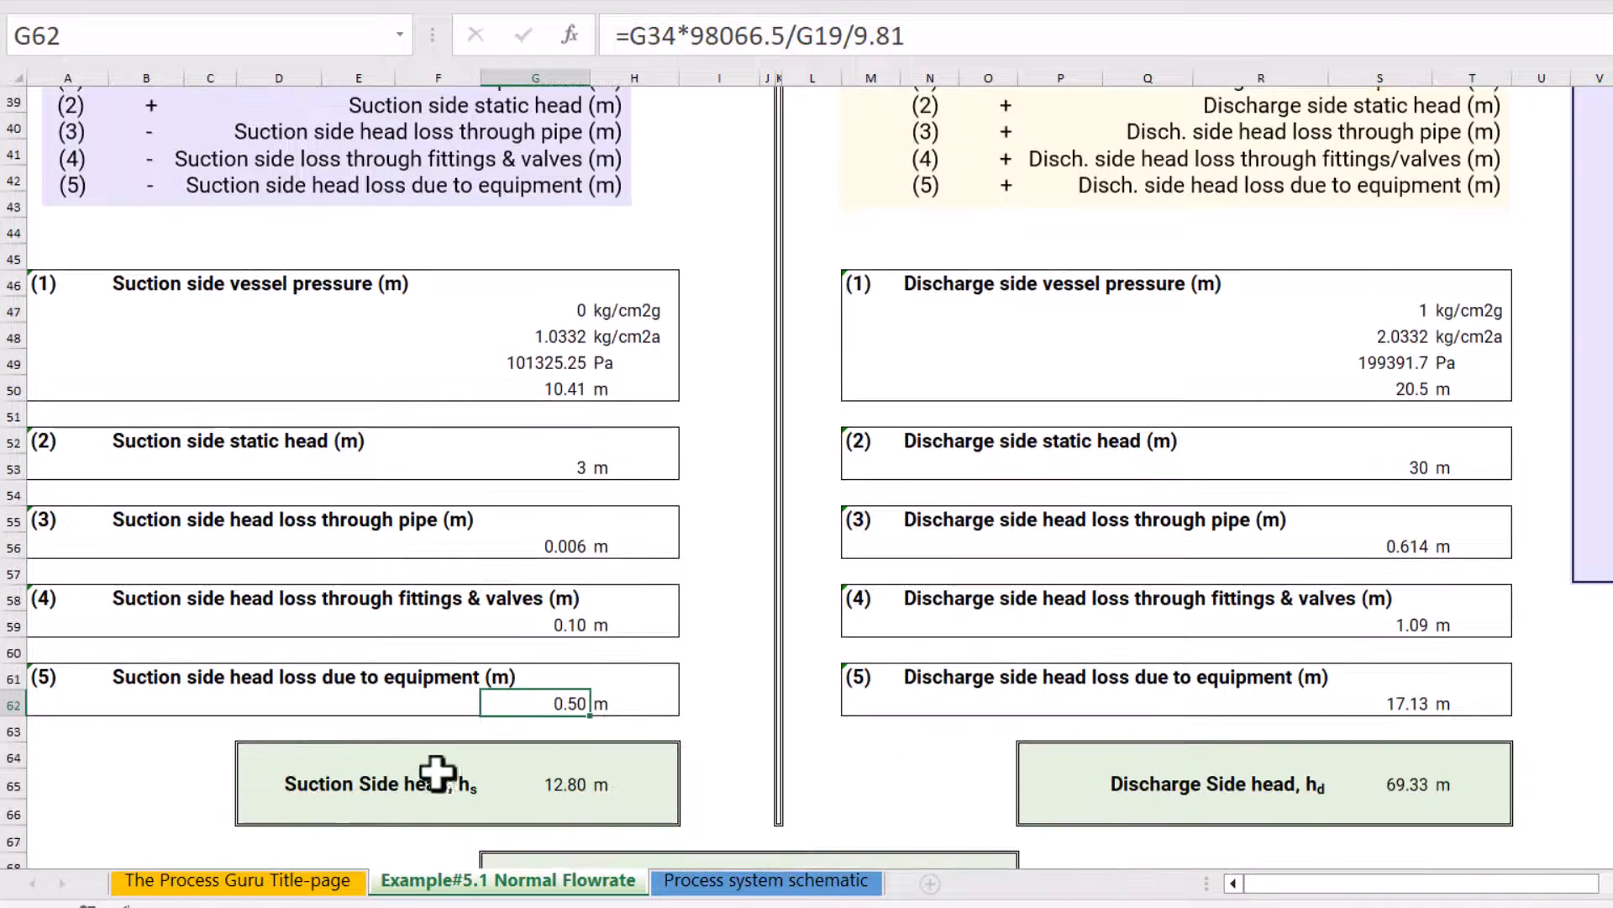
Trace the total suction side head formula in G65 to its five head terms and their signs
left_click(562, 783)
double_click(561, 783)
scroll(487, 761, "up", 2)
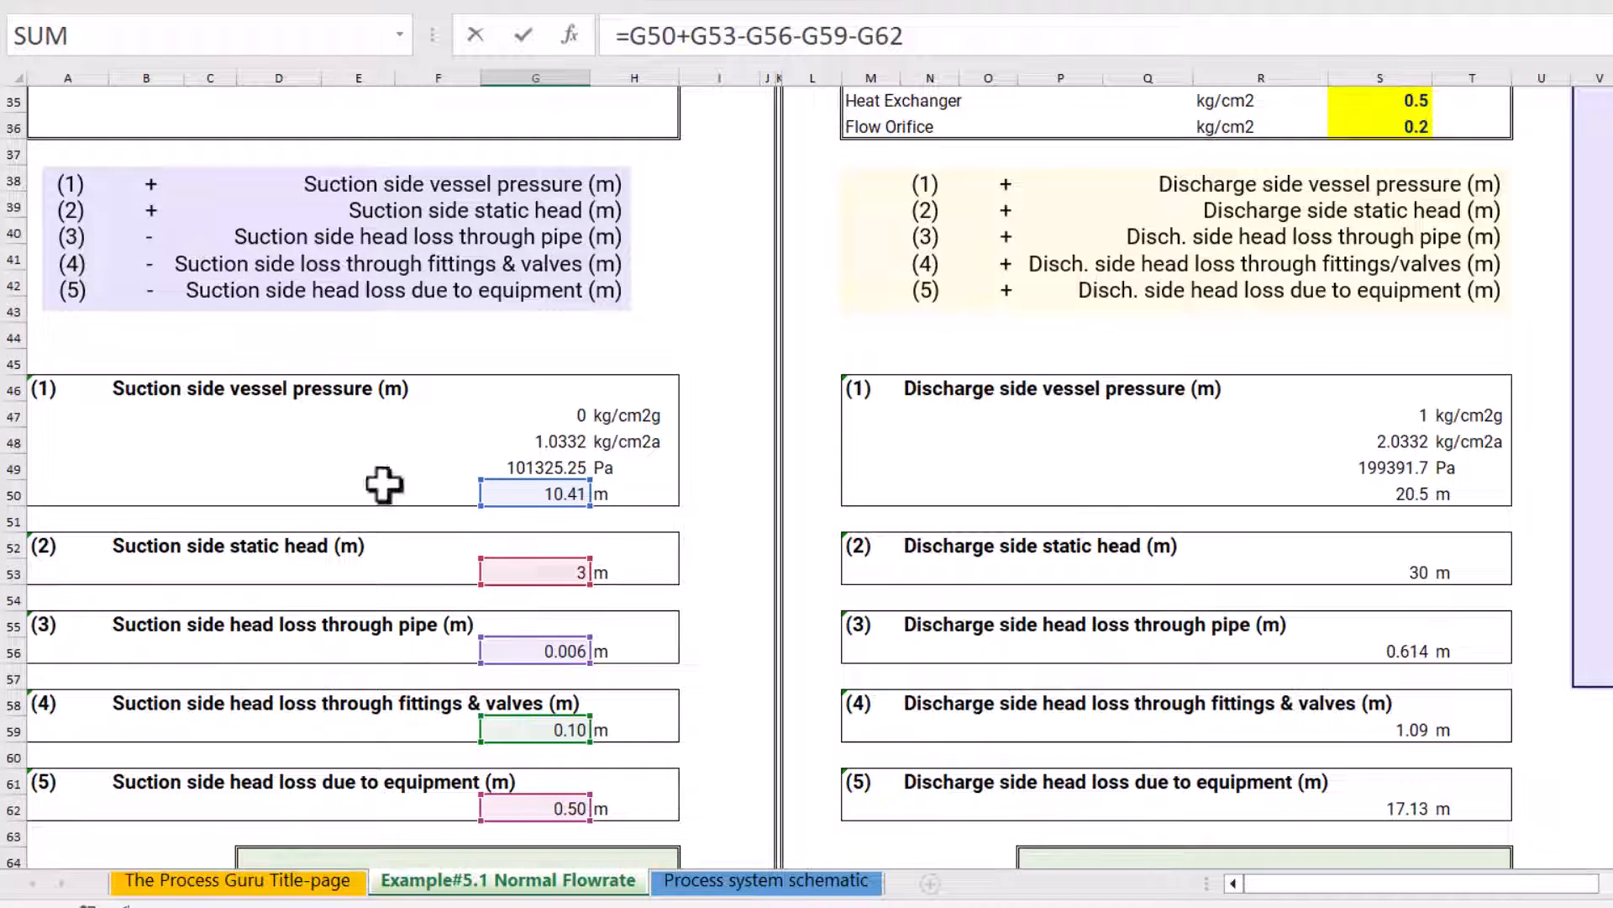
scroll(785, 703, "down", 2)
key("Escape")
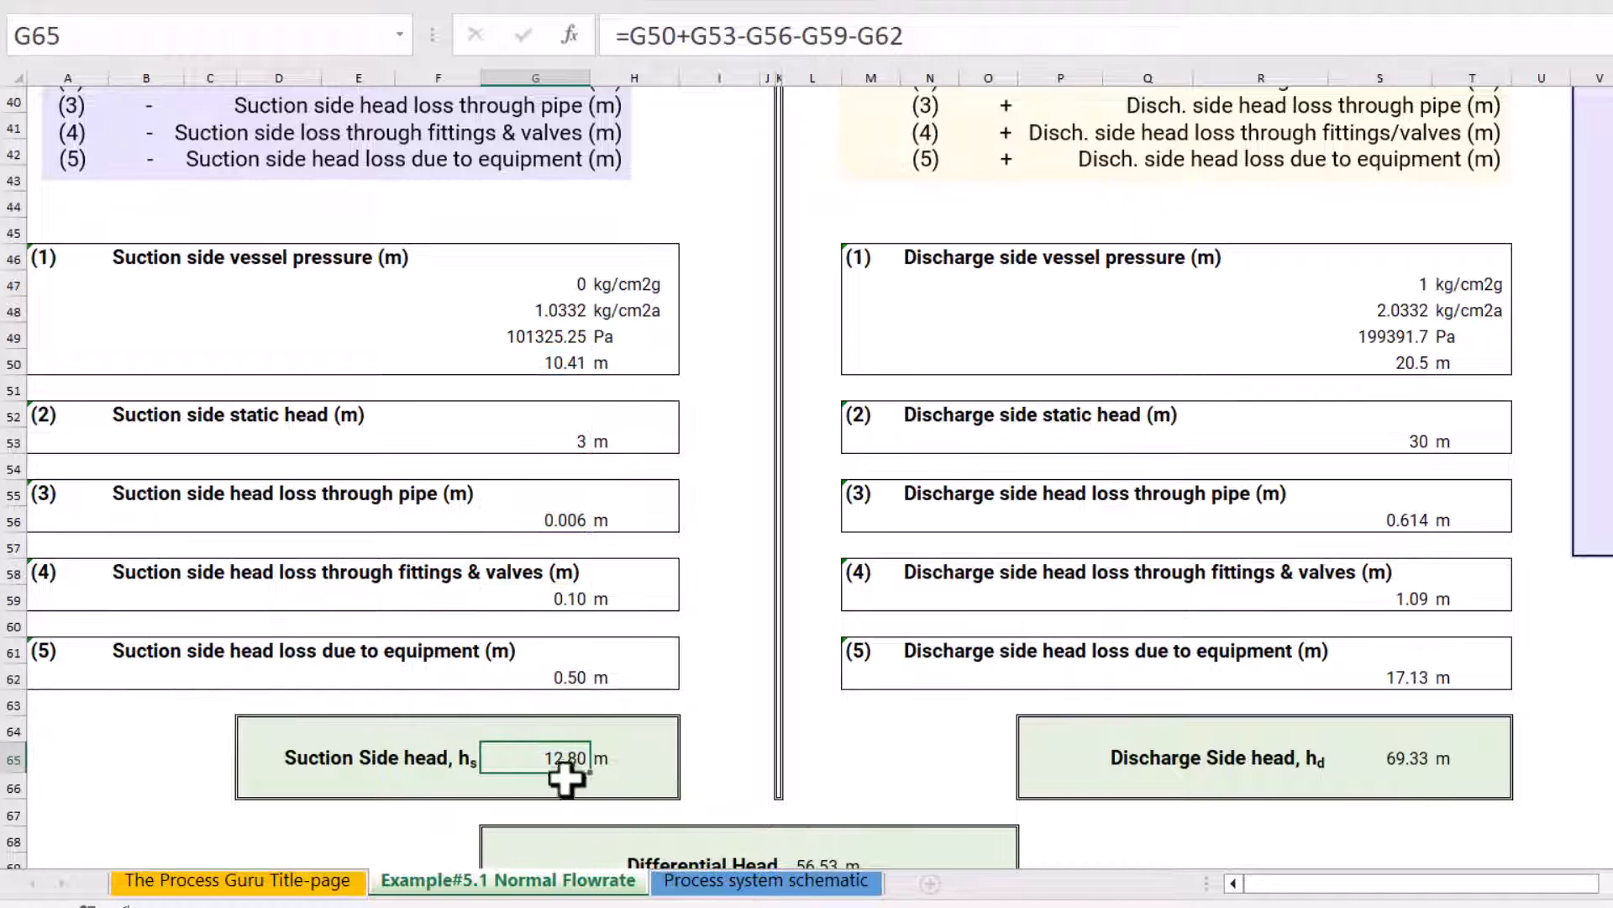
Review the discharge side vessel pressure conversion in S47 to S50, from gauge pressure to metres of head
scroll(630, 724, "up", 4)
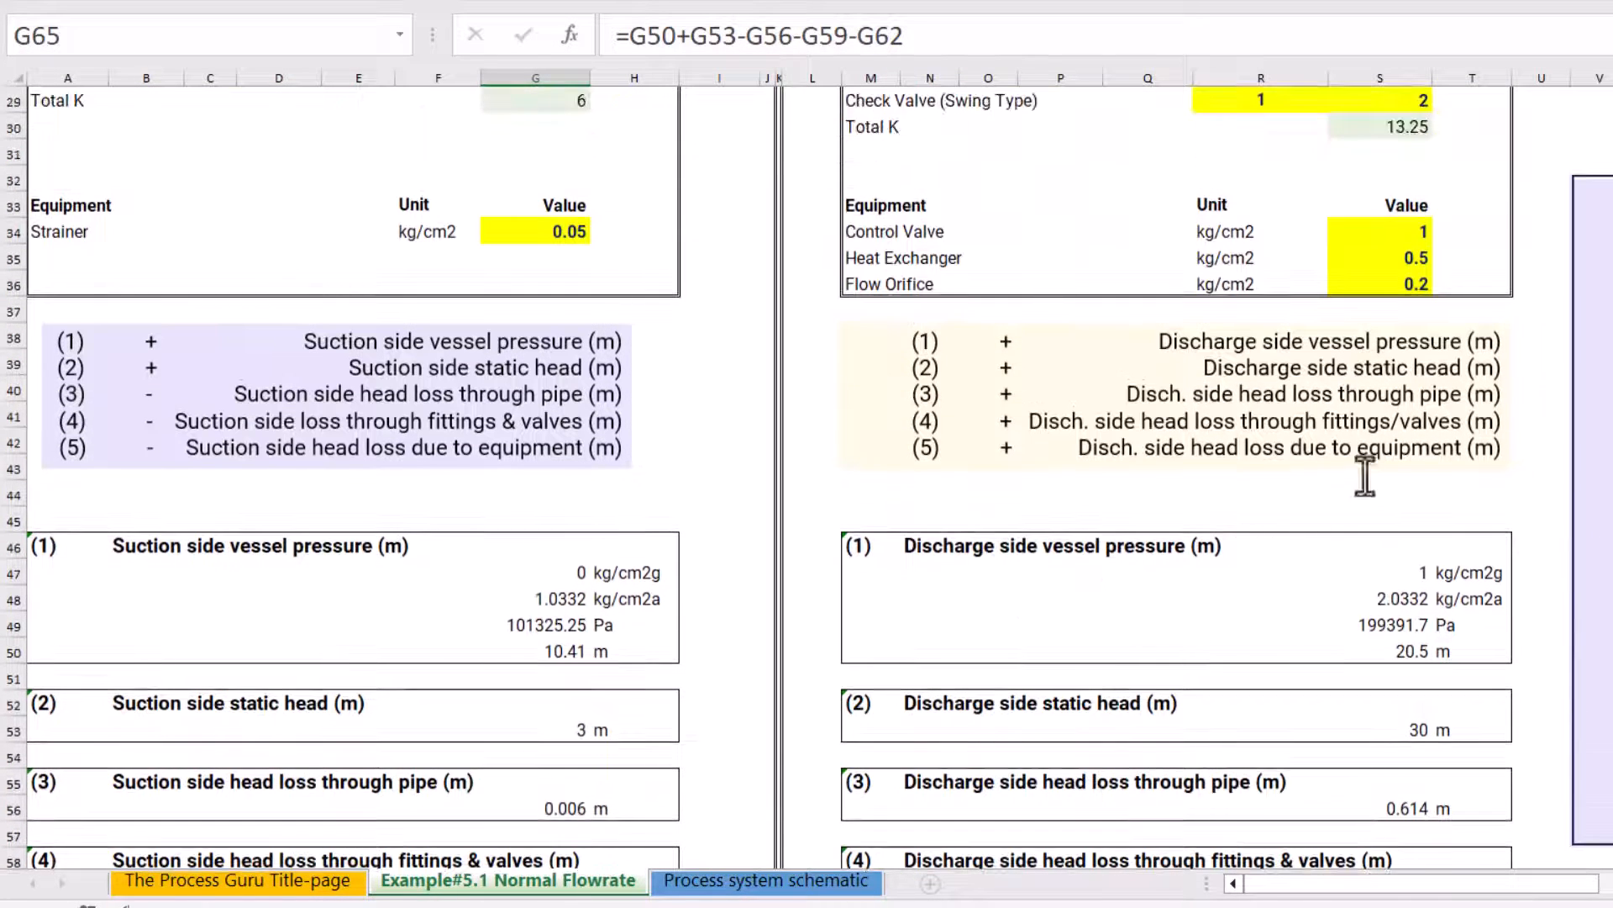
left_click(916, 548)
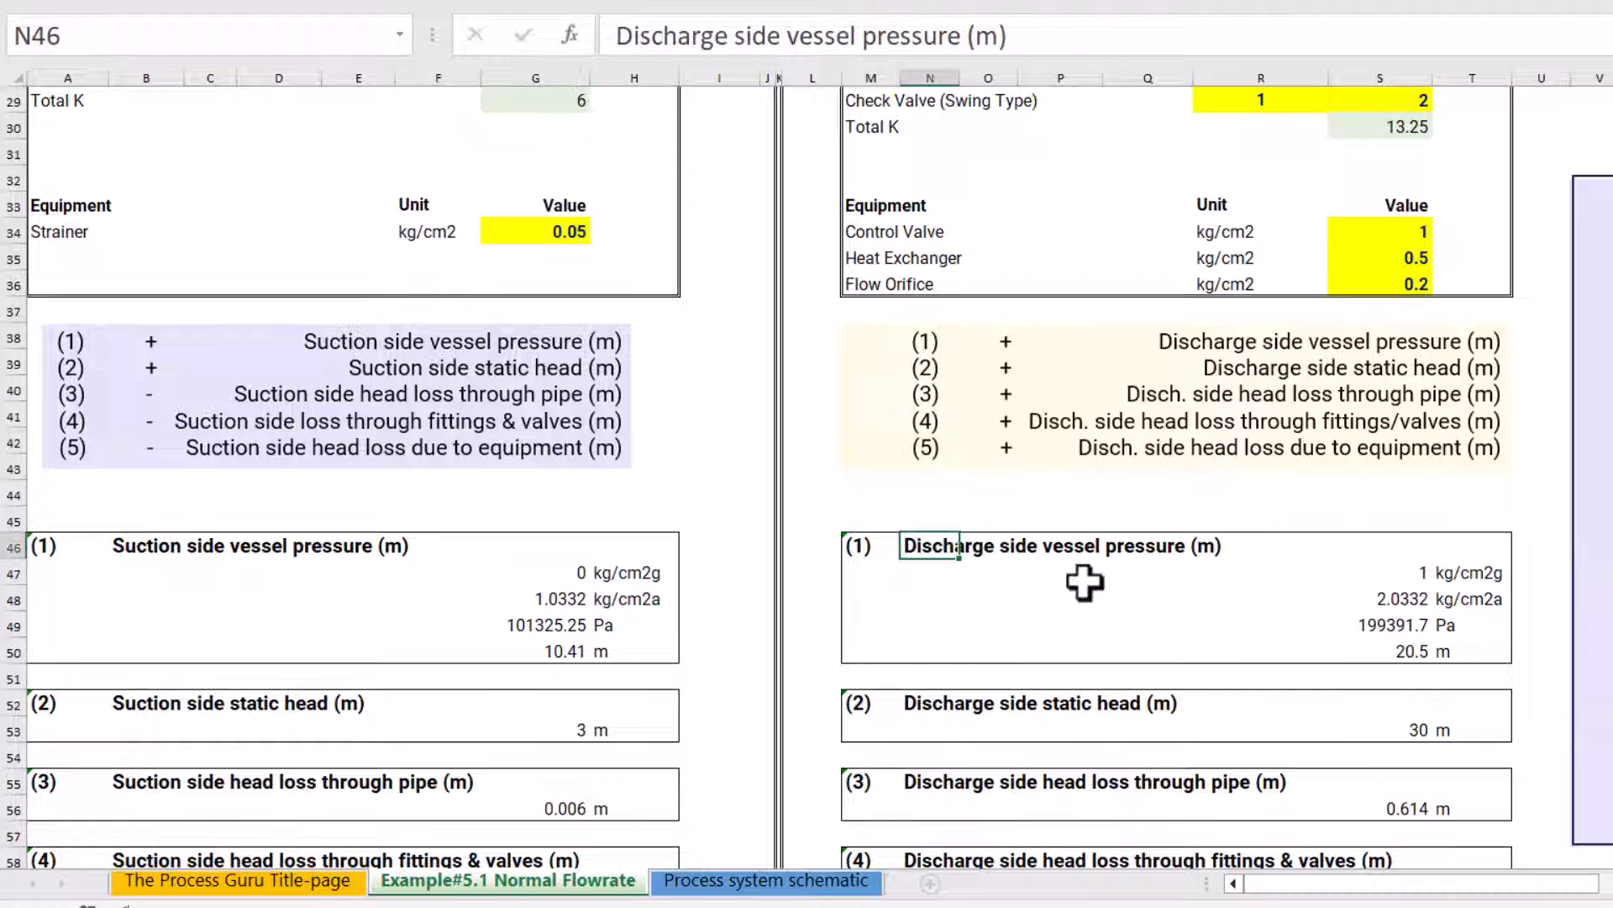
left_click(1404, 576)
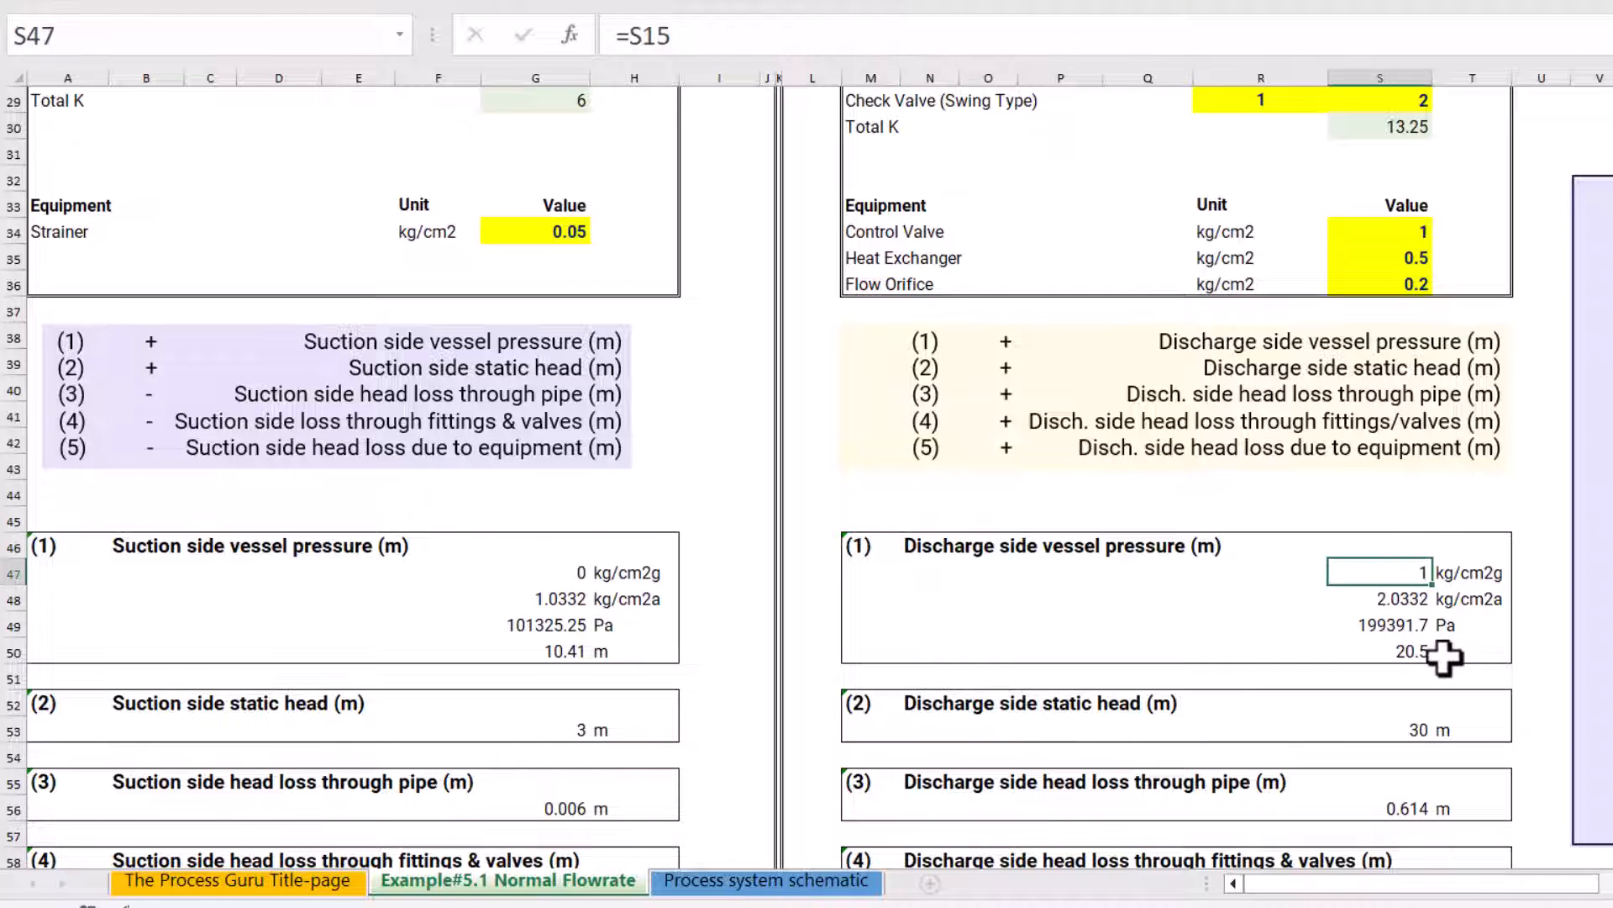
left_click(1400, 603)
left_click(1397, 630)
left_click(1395, 654)
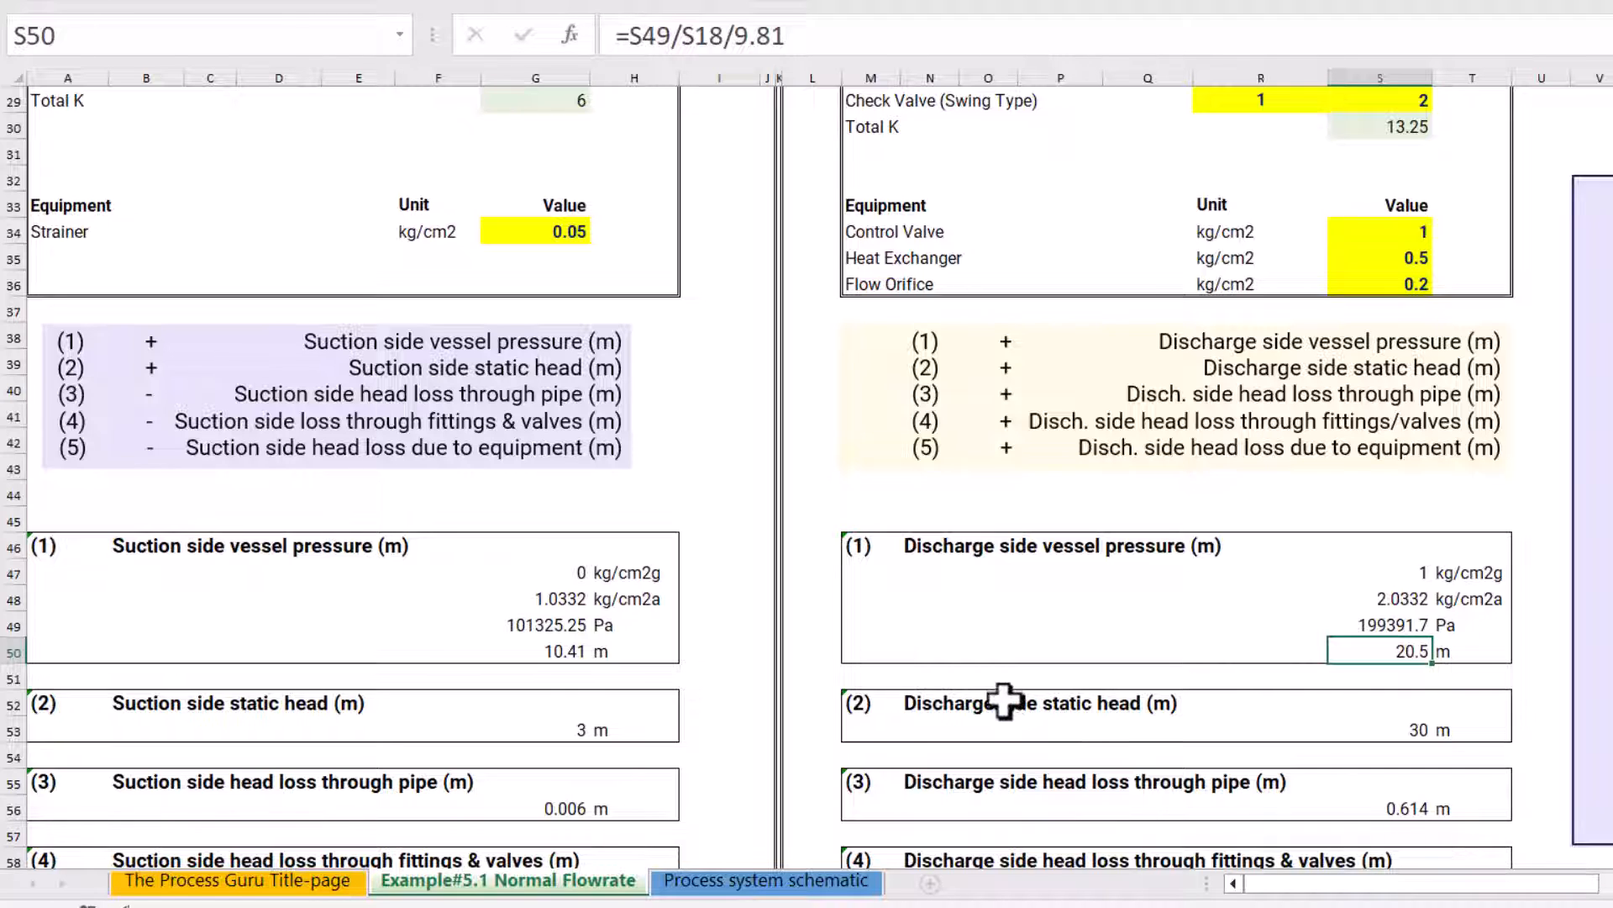
Check the discharge static head formula in S53 against the Water Wash Column height in the process schematic
left_click(1391, 727)
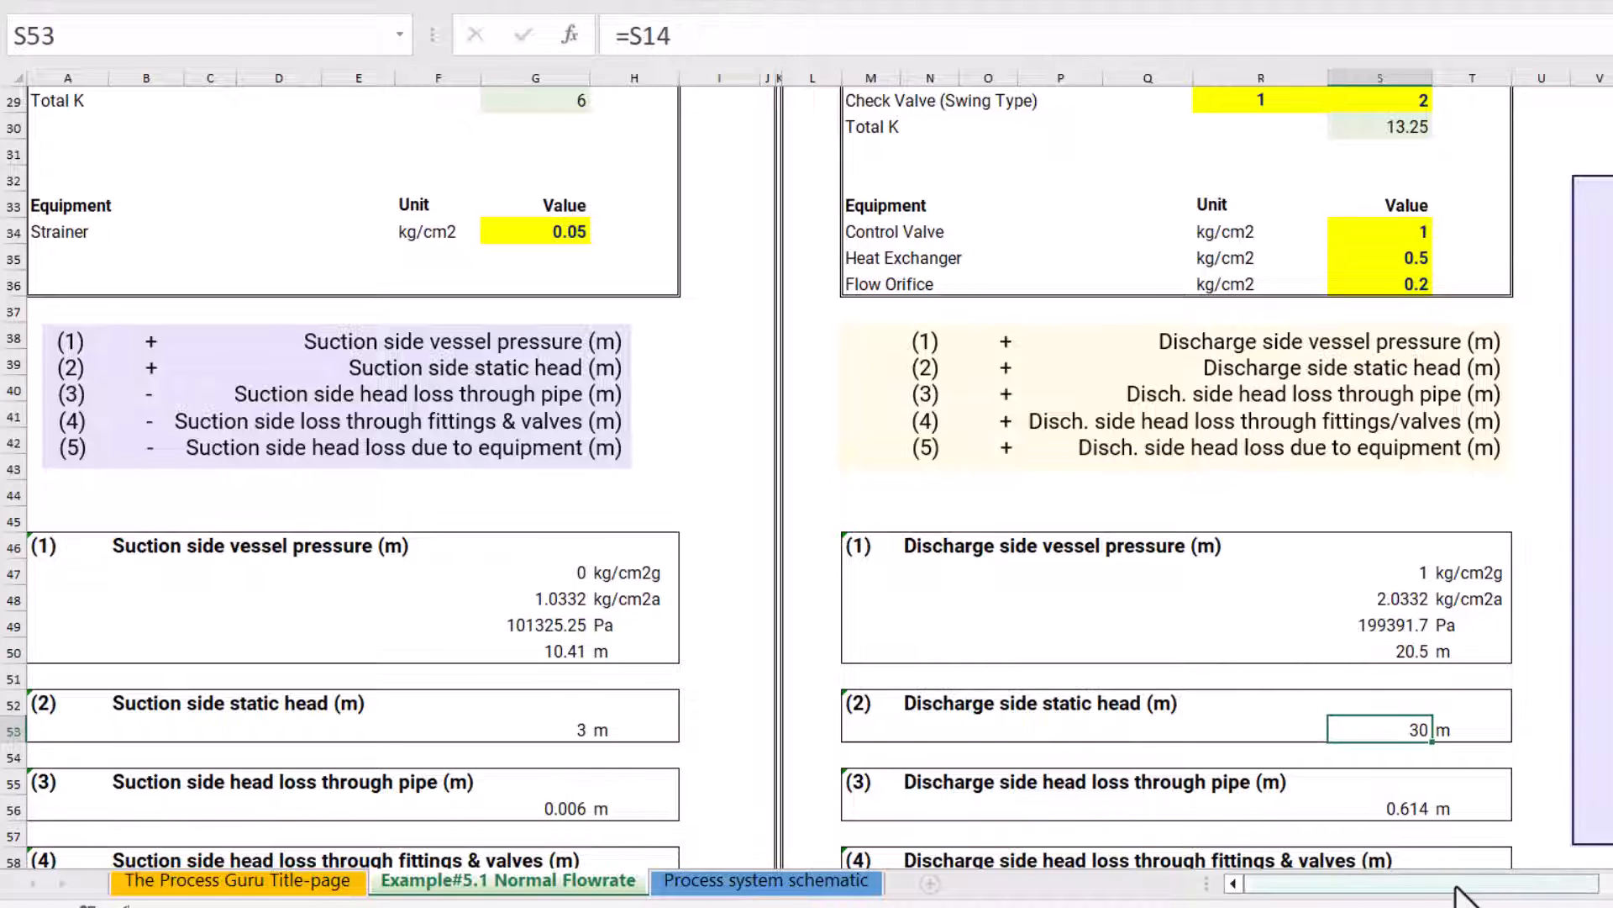
left_click_drag(1462, 887, 1612, 890)
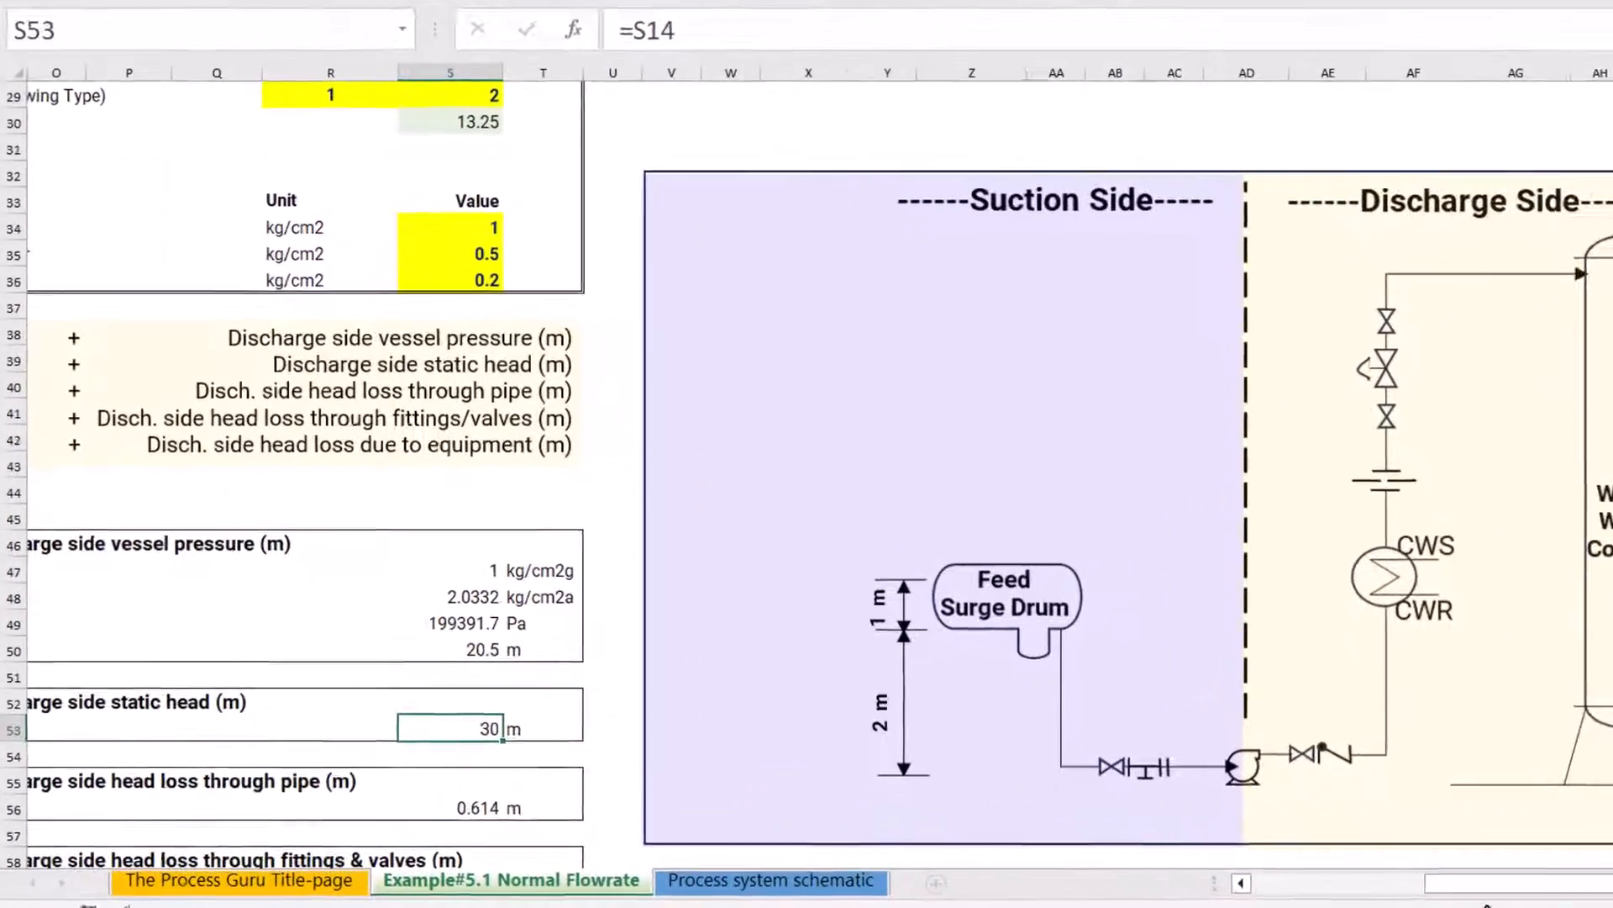
left_click_drag(1316, 886, 1260, 889)
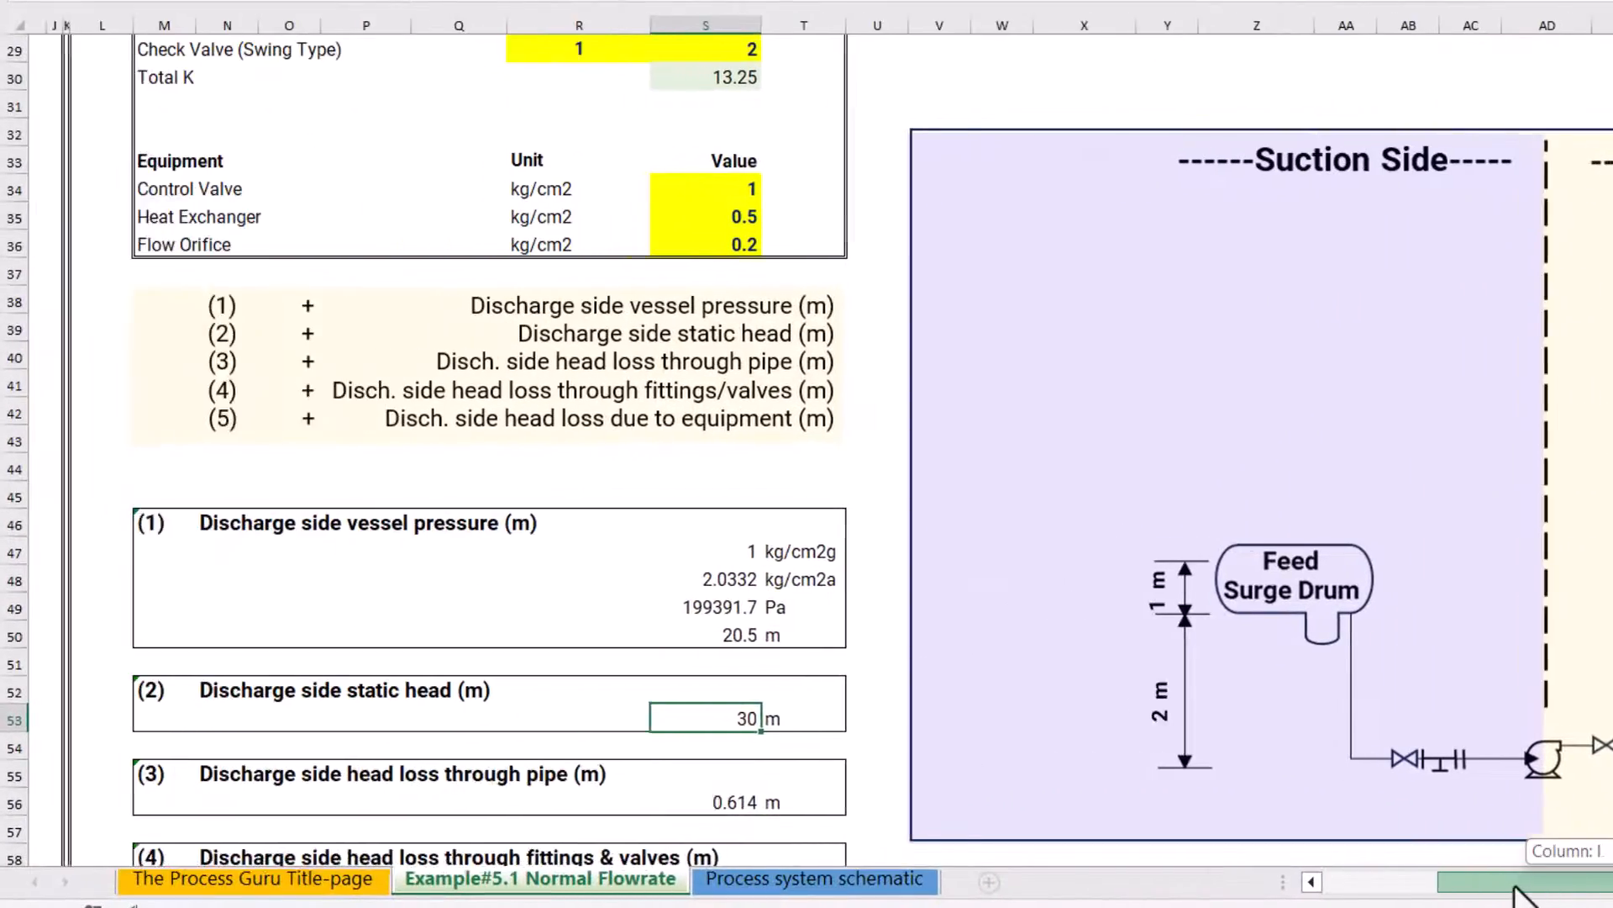
left_click_drag(1520, 895, 1513, 892)
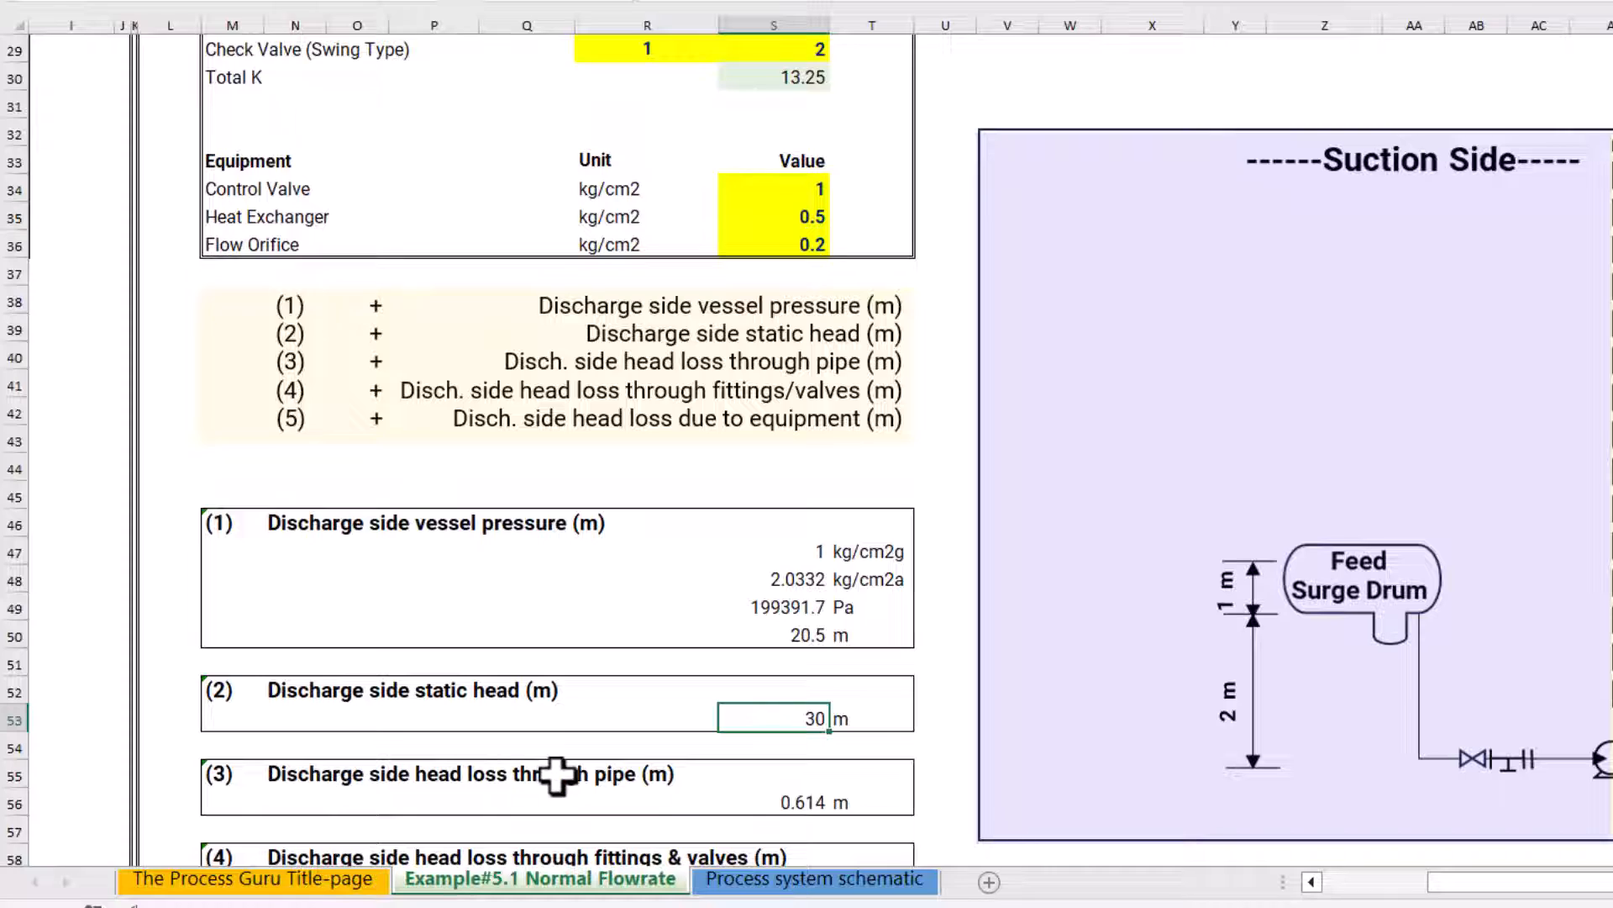
Review the discharge side head loss formulas for the pipe in S56 and for the fittings and valves in S59
scroll(684, 782, "down", 2)
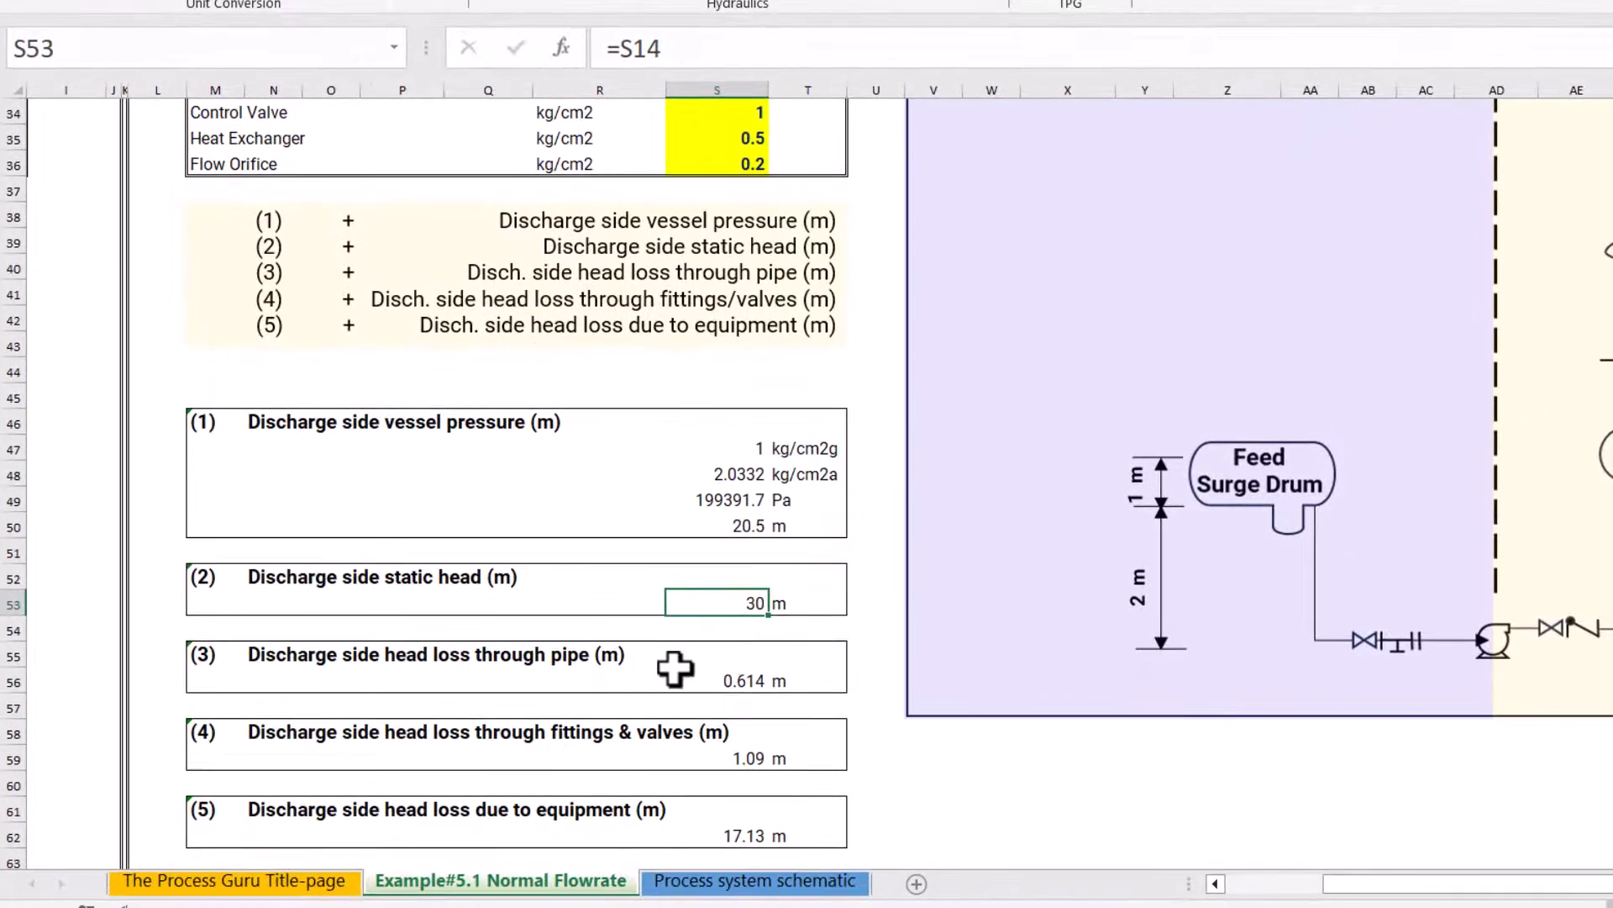
left_click(739, 681)
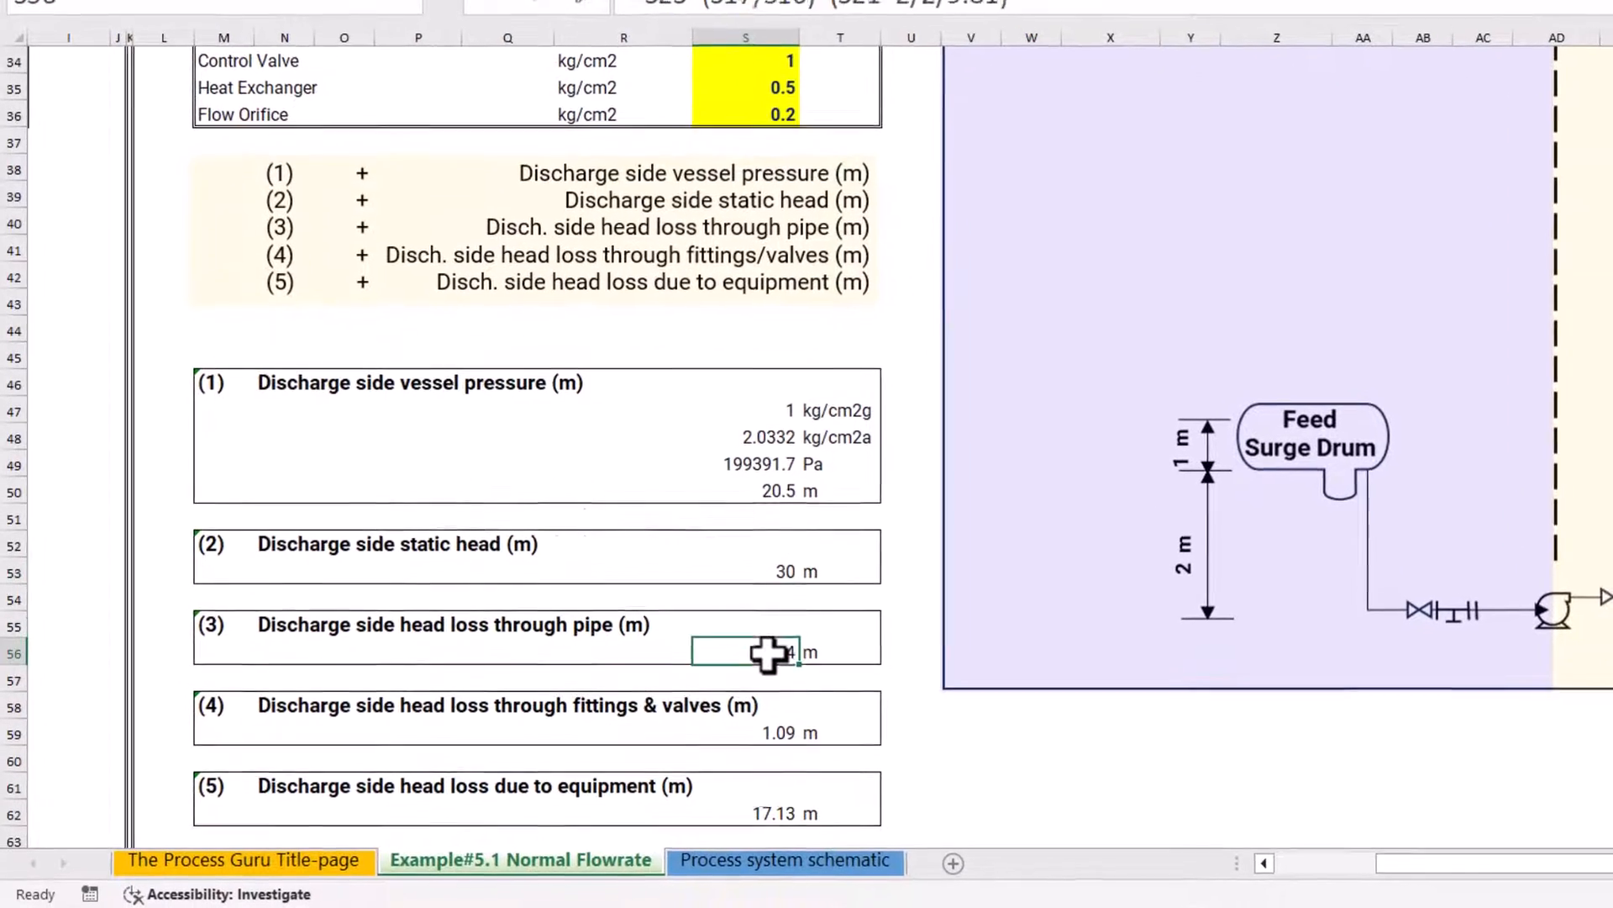
scroll(768, 655, "down", 1)
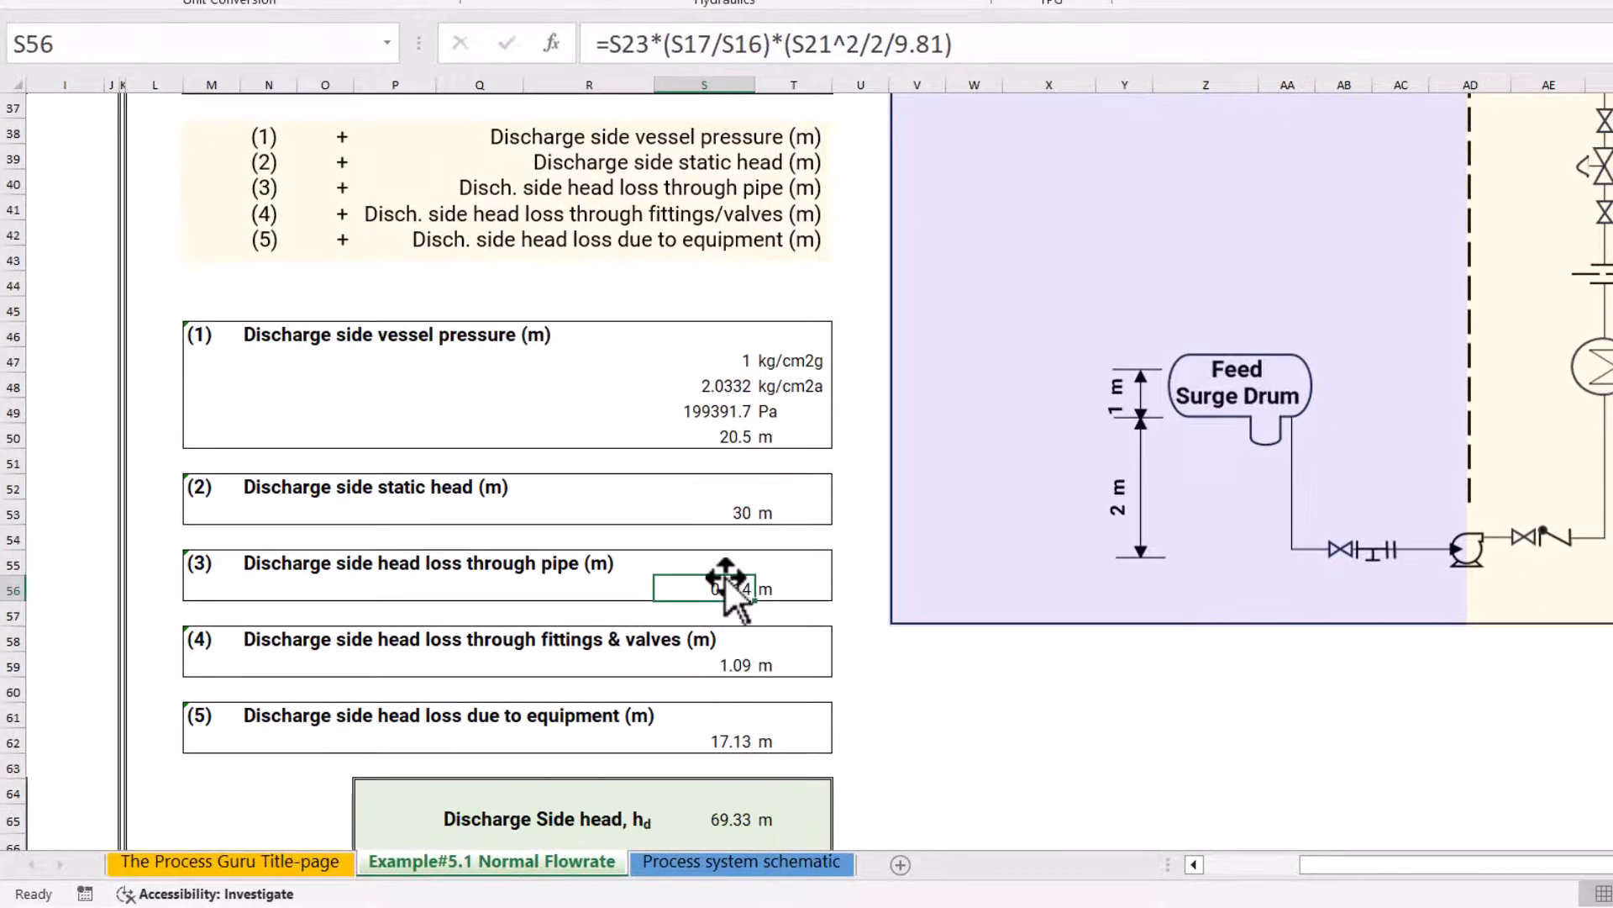
left_click(733, 664)
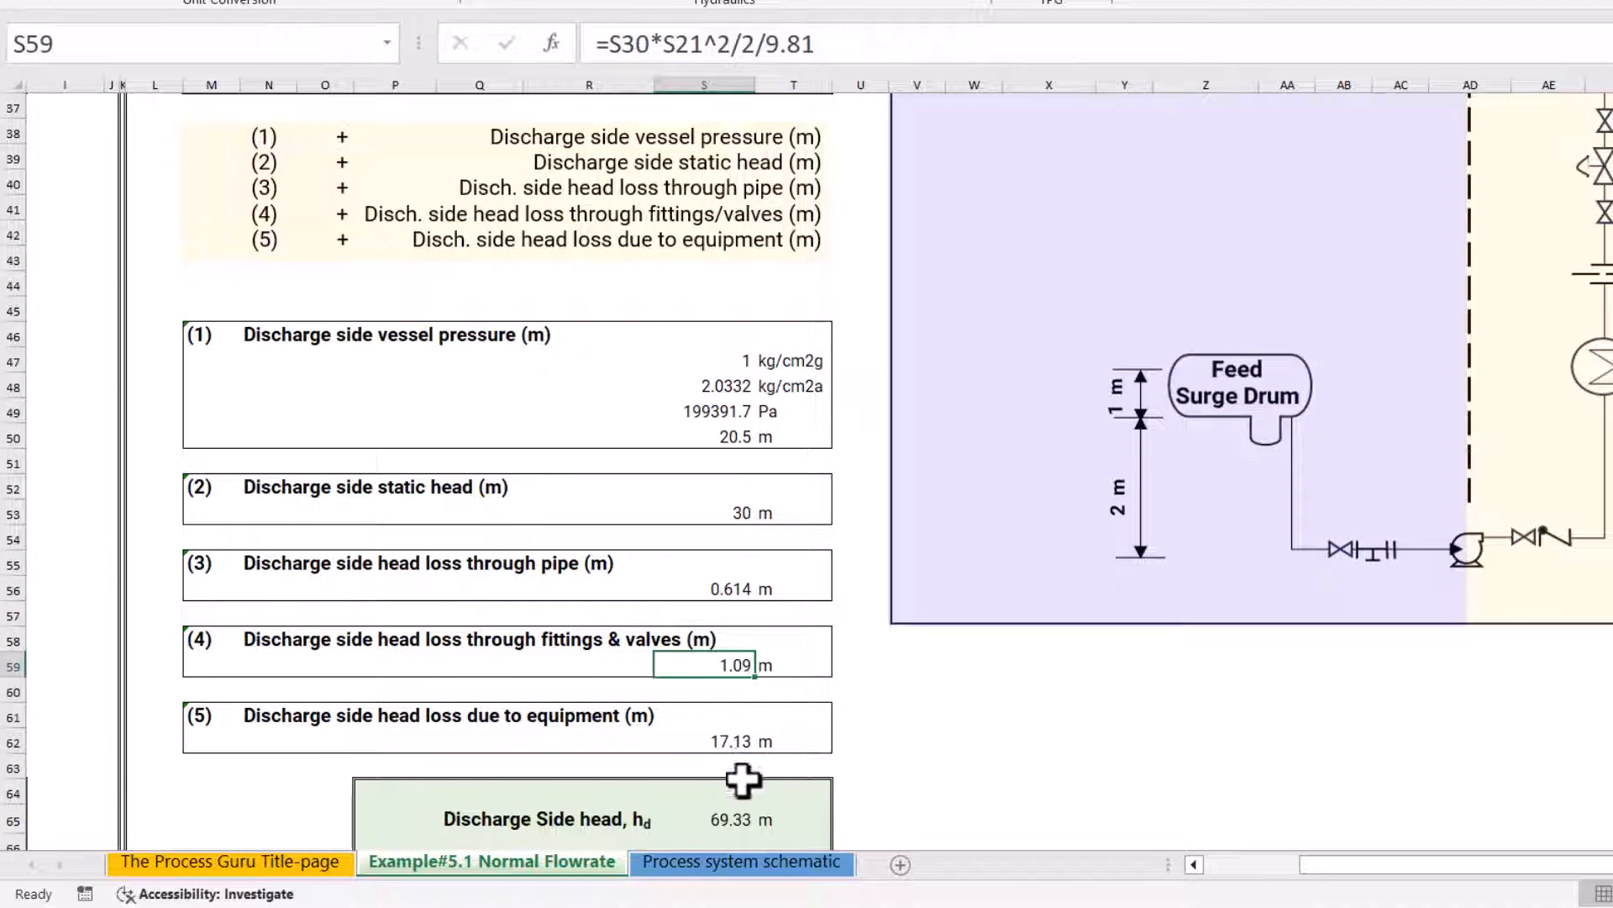
Trace the discharge equipment head loss formula in S62 to the control valve, heat exchanger and flow orifice pressure drops
left_click(721, 737)
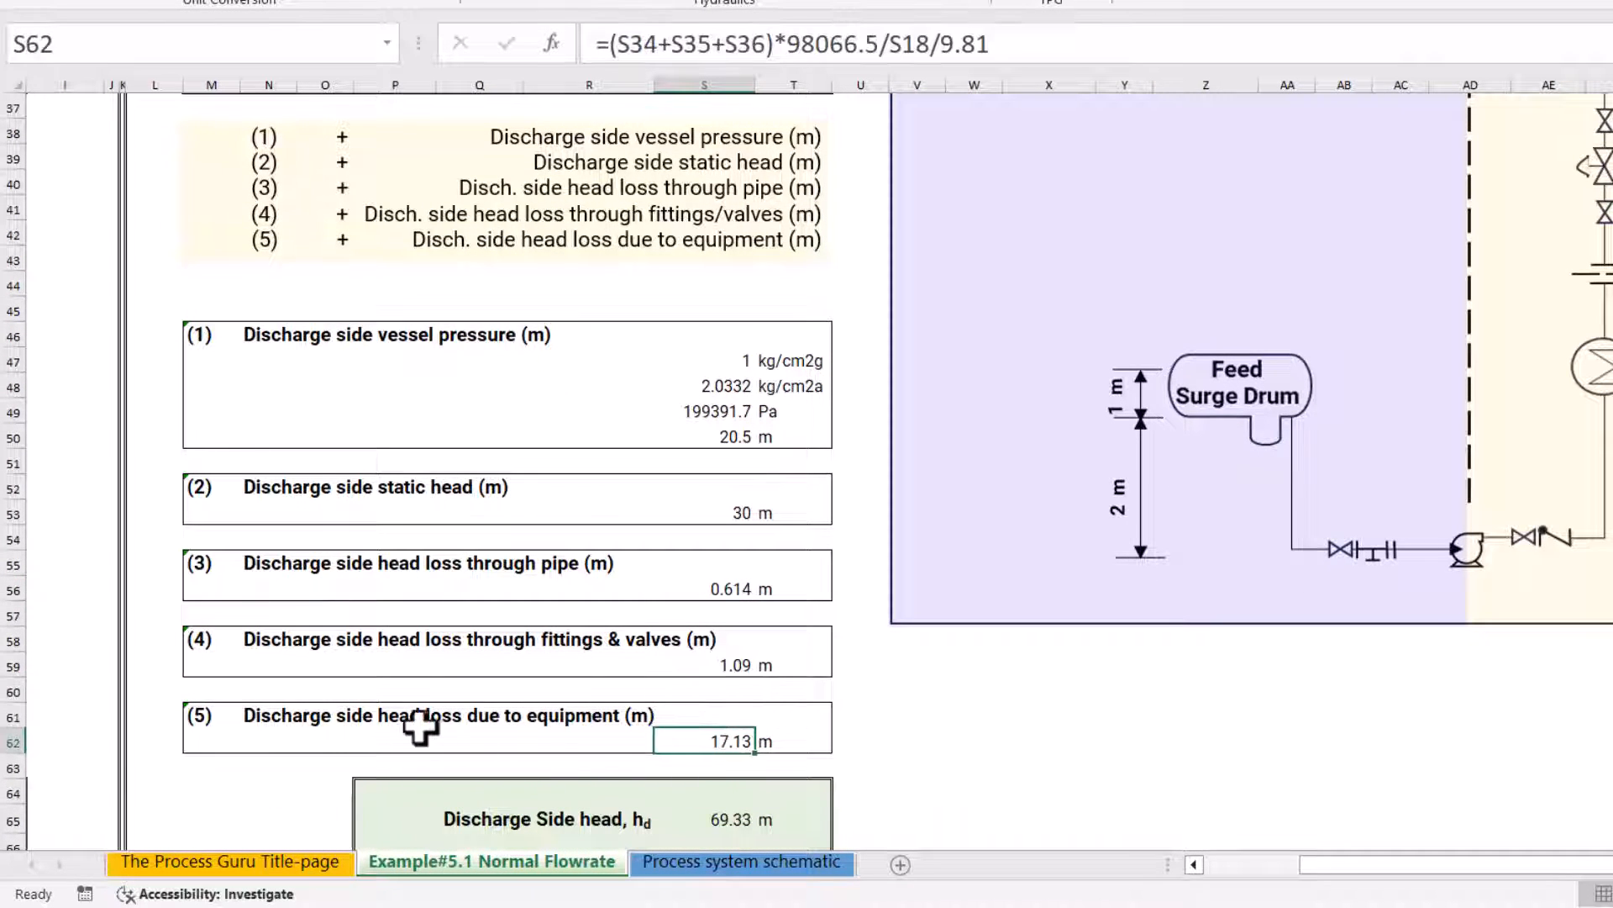
scroll(677, 709, "up", 2)
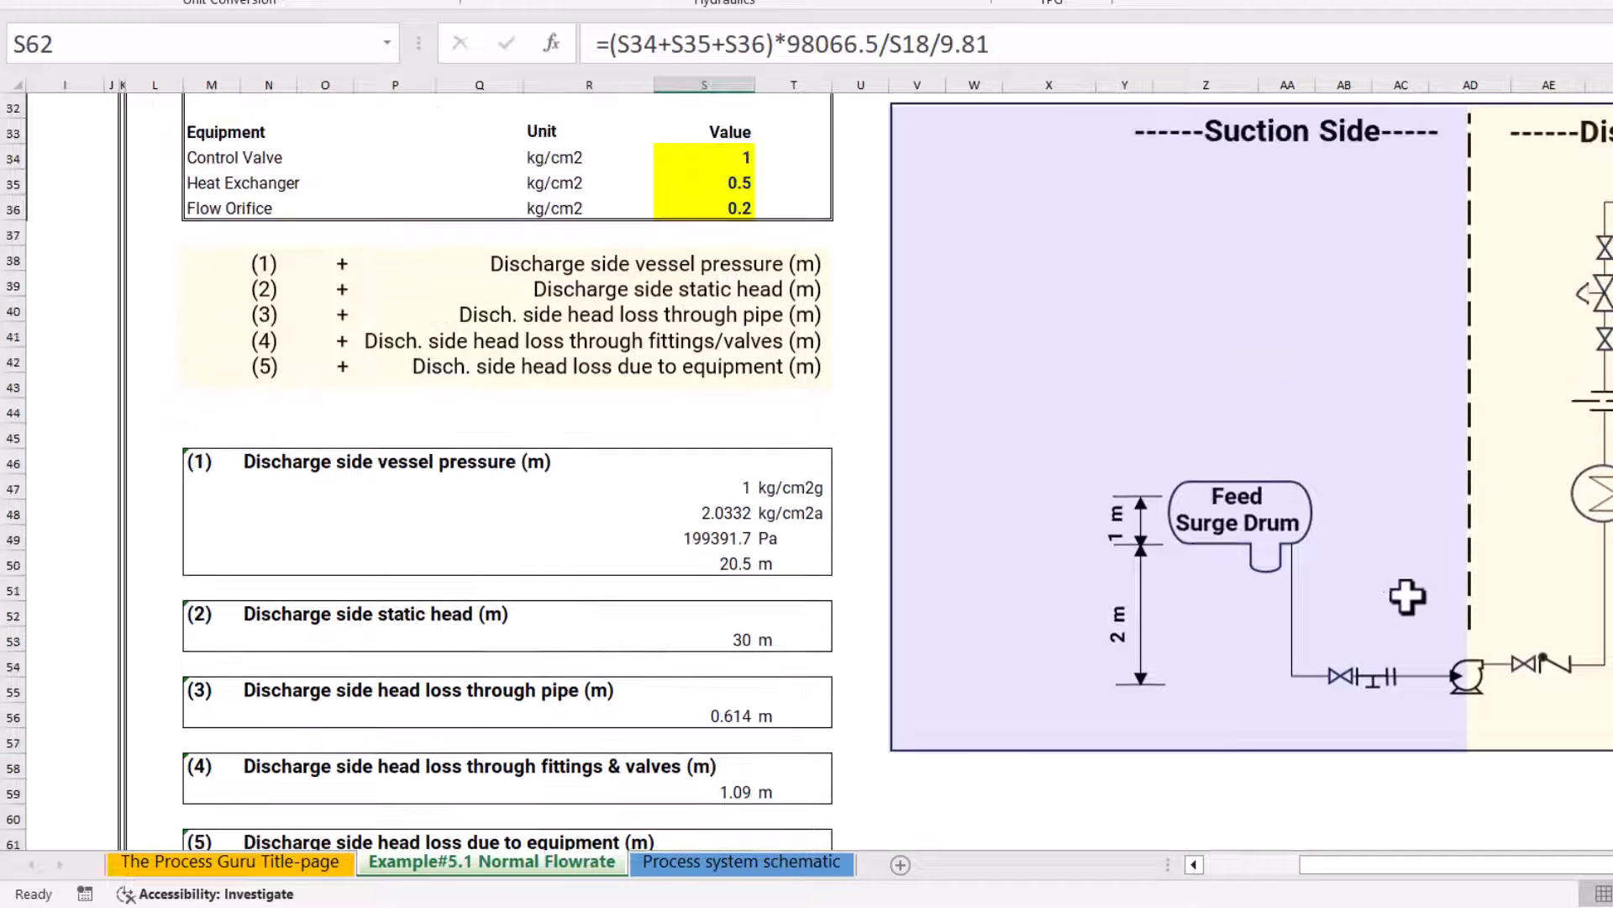
scroll(1062, 479, "up", 1)
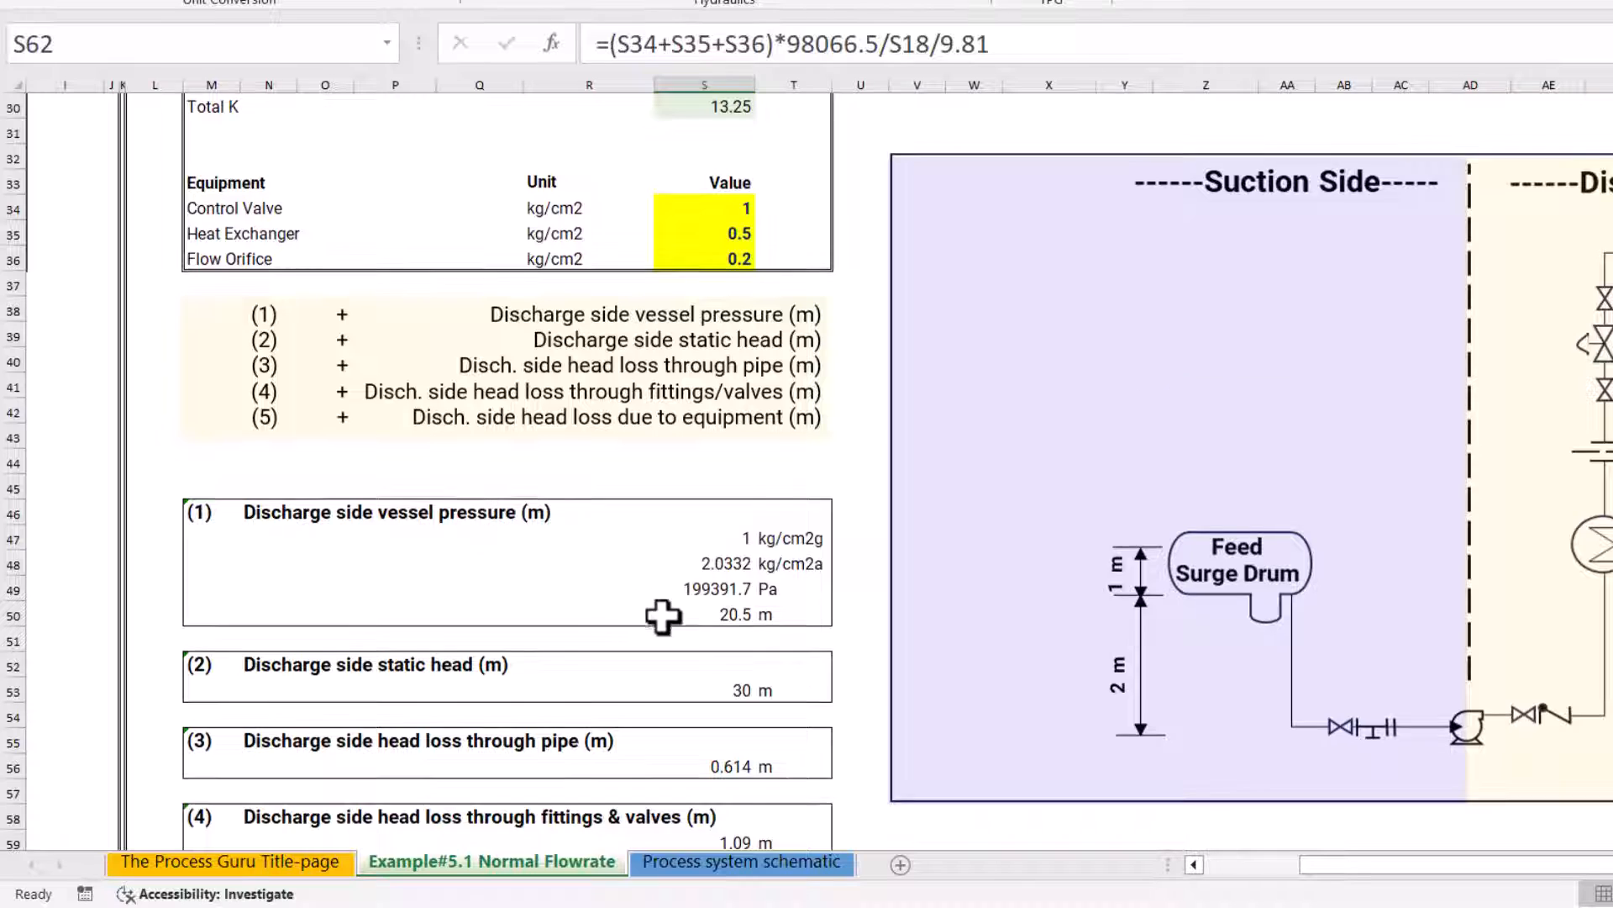
scroll(663, 616, "down", 2)
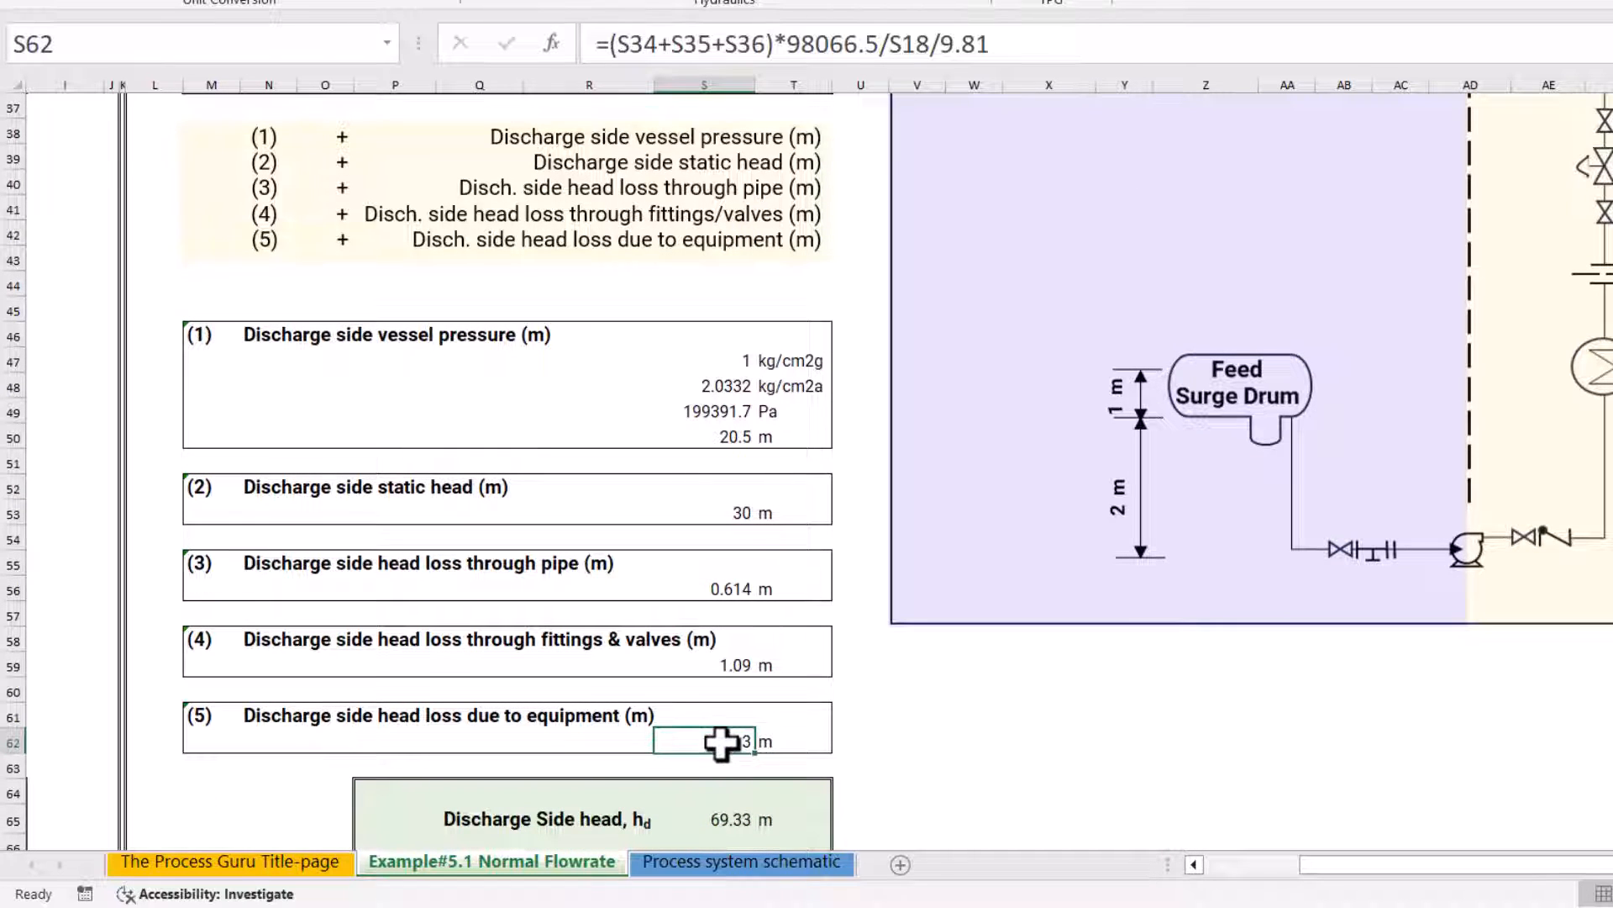
Inspect how the total discharge side head formula in S65 adds up the five discharge head terms
scroll(785, 771, "down", 2)
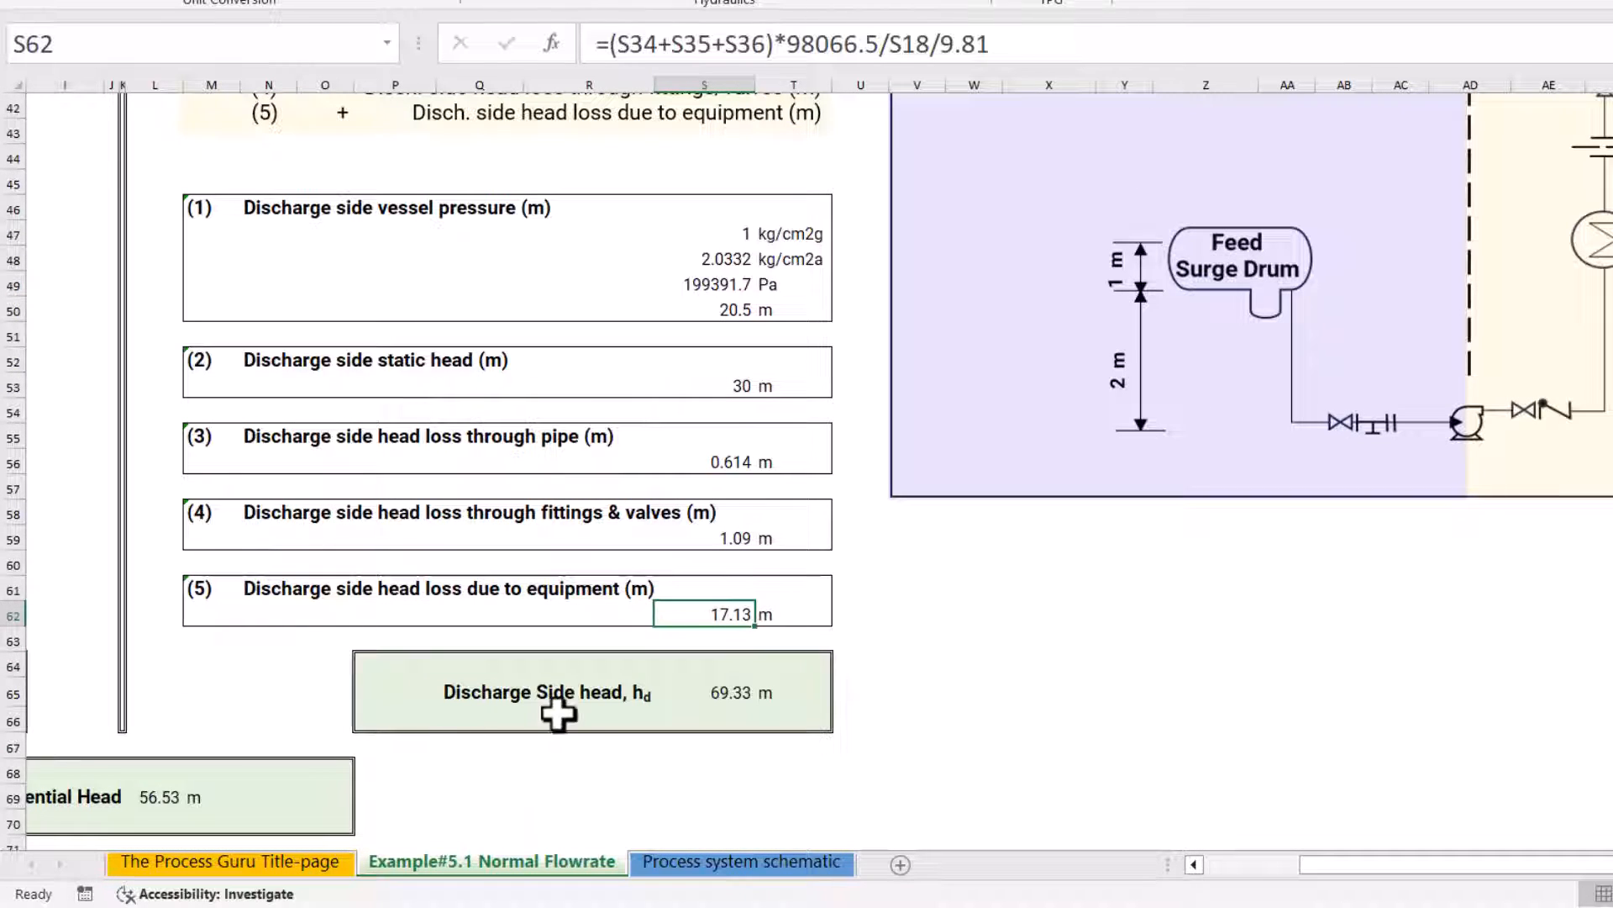
left_click(728, 691)
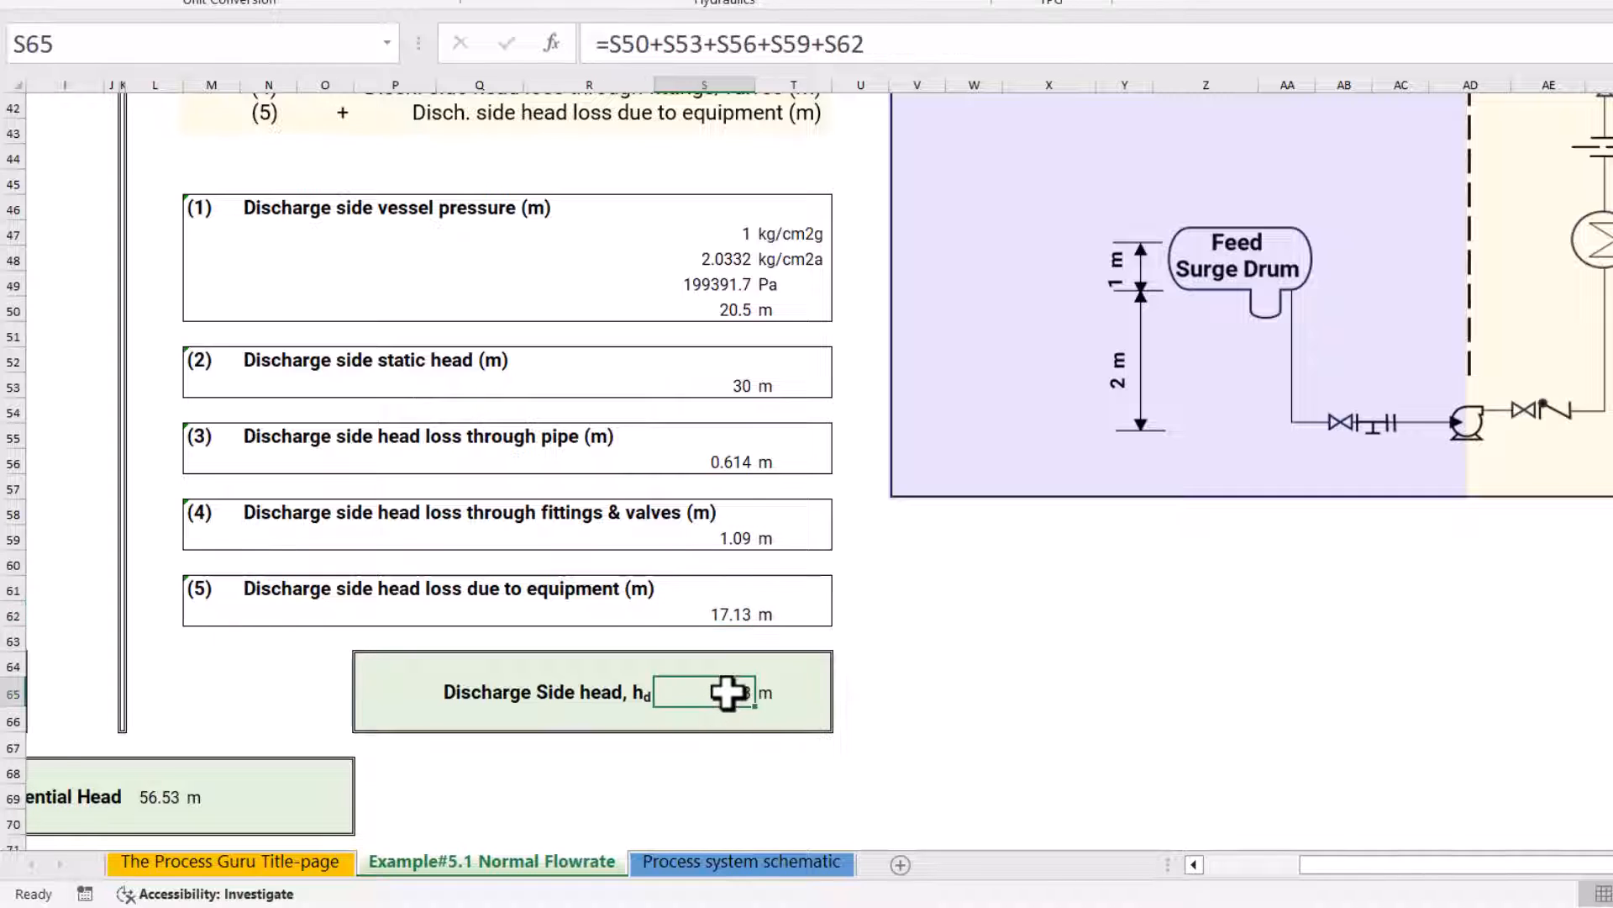
double_click(729, 694)
key("Escape")
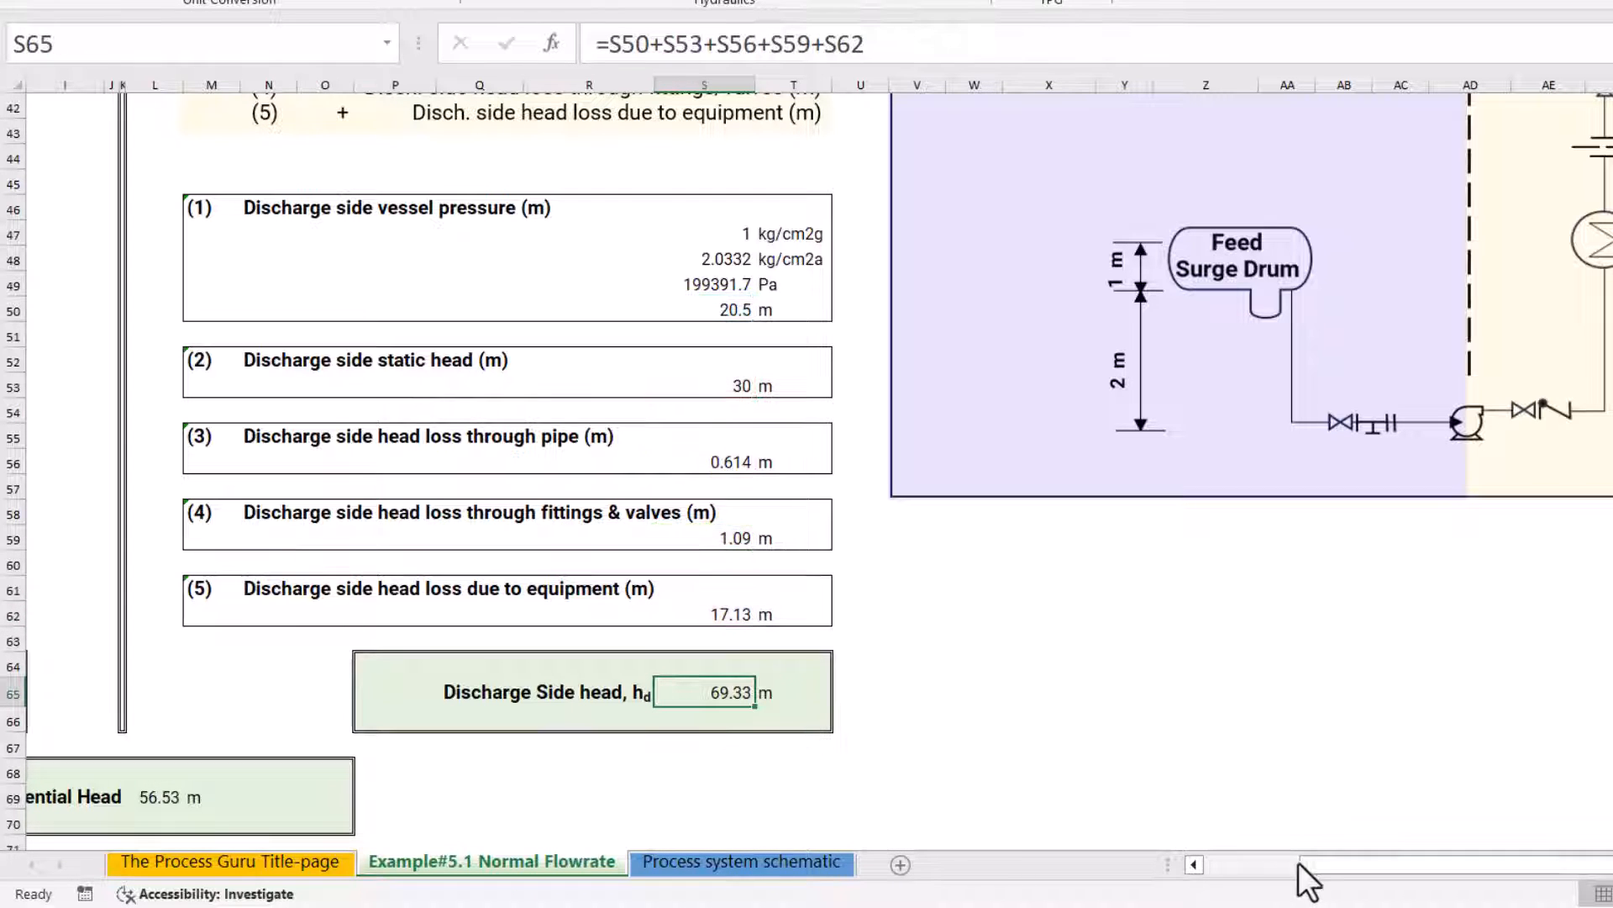
Inspect the Differential Head formula in L69, which subtracts the suction side head from the discharge side head
left_click_drag(1320, 865, 1208, 864)
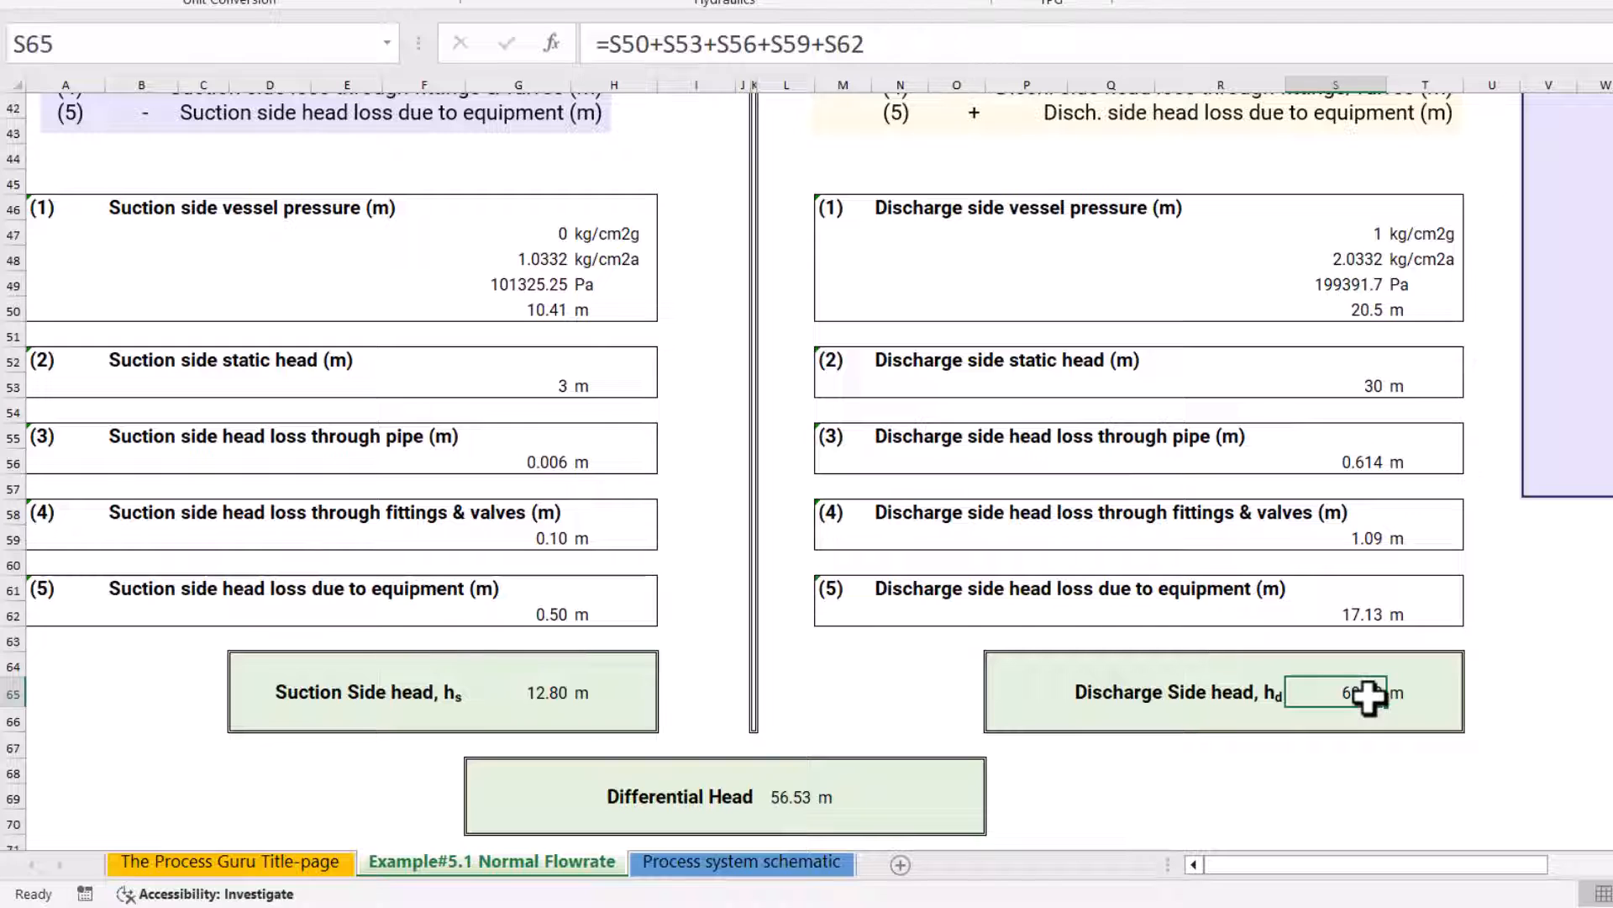
double_click(778, 798)
key("Escape")
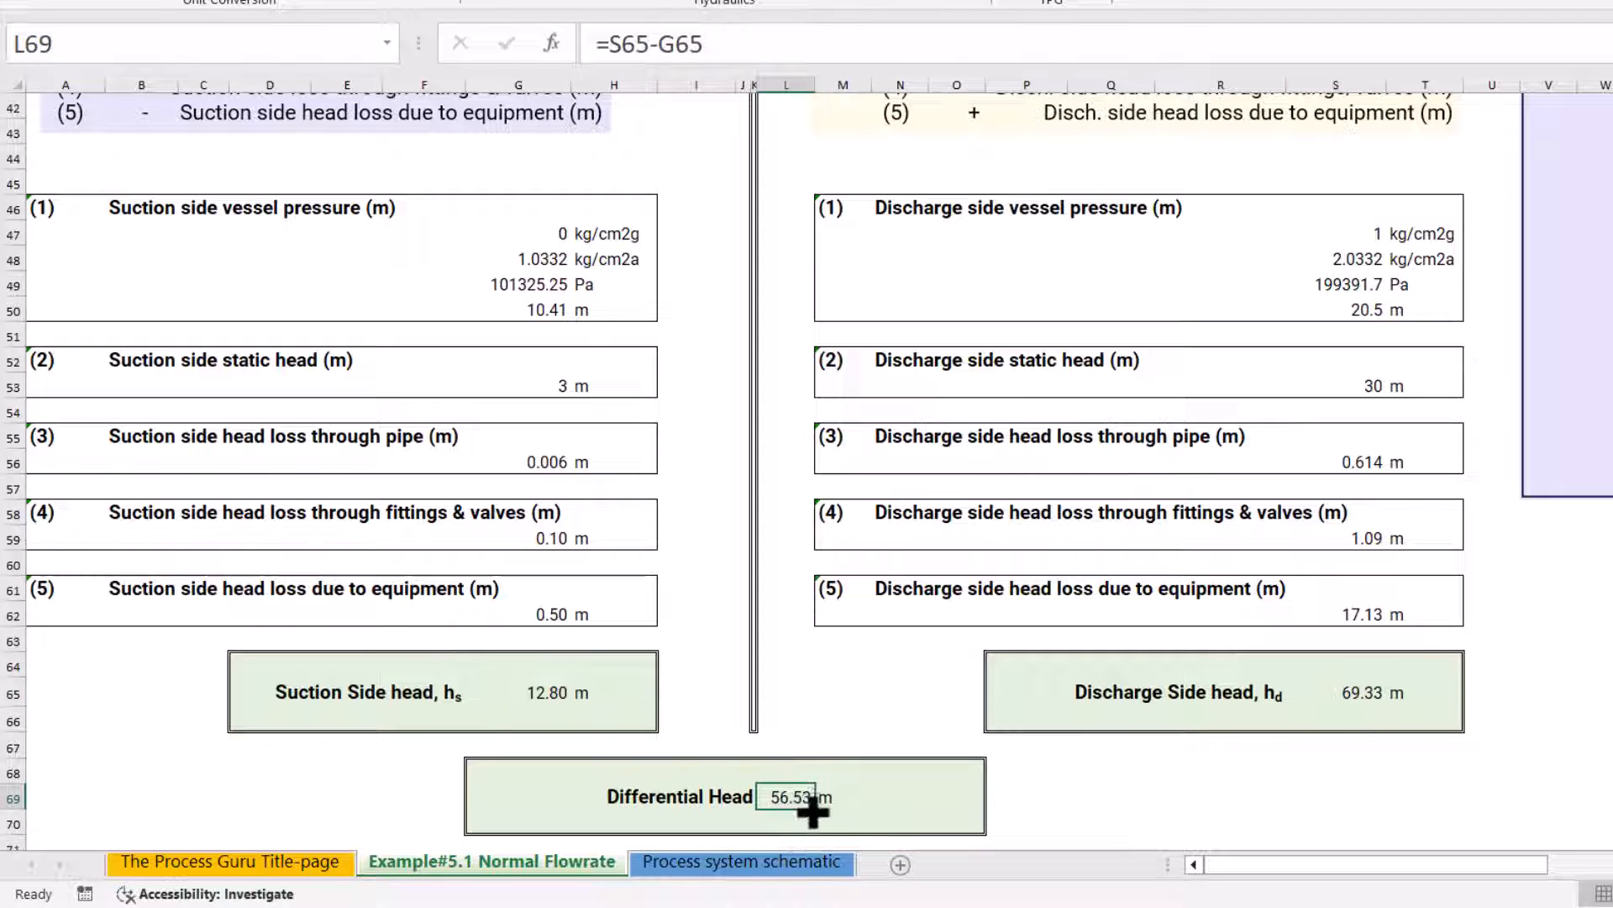
Review the vapor pressure in the NPSH available calculation and its conversion to metres in L78
scroll(809, 794, "down", 3)
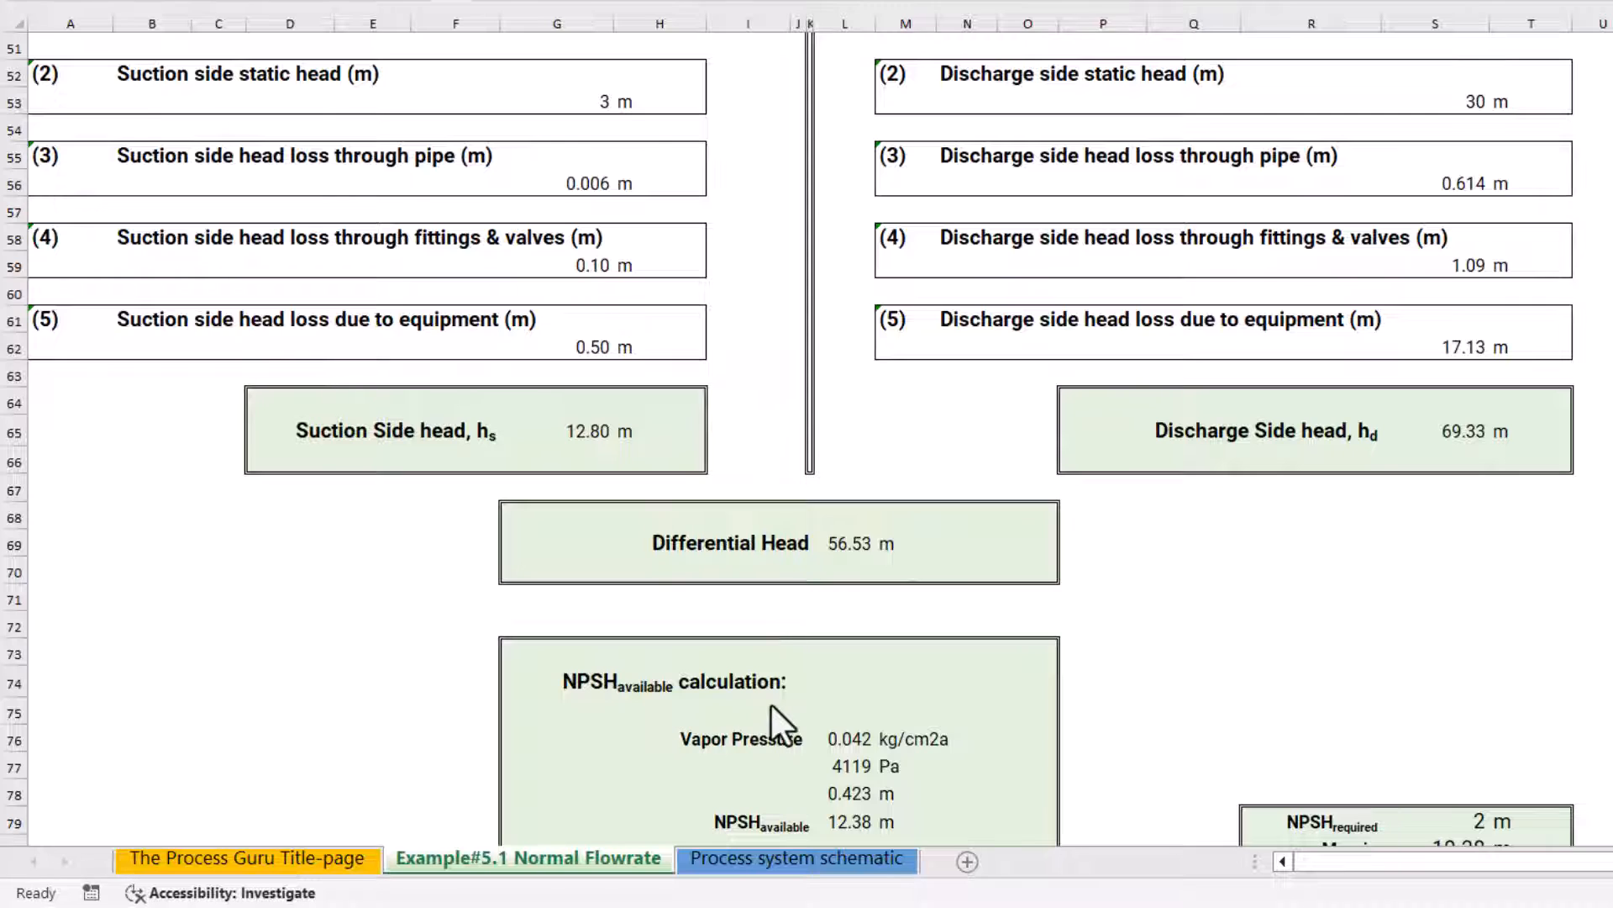
scroll(771, 704, "down", 1)
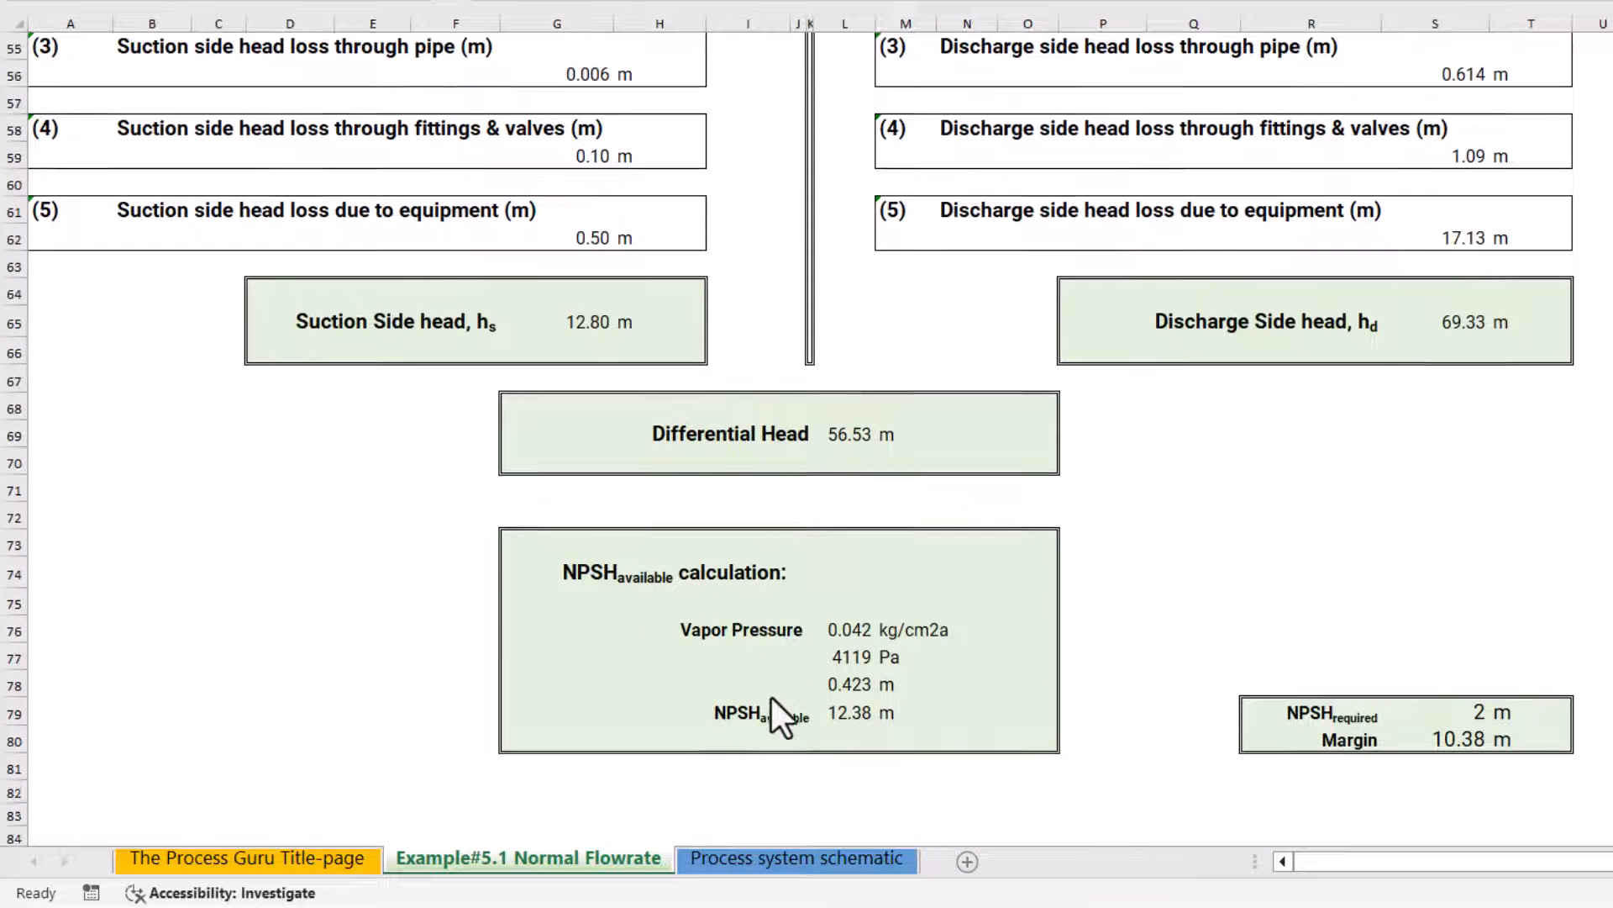
left_click(740, 632)
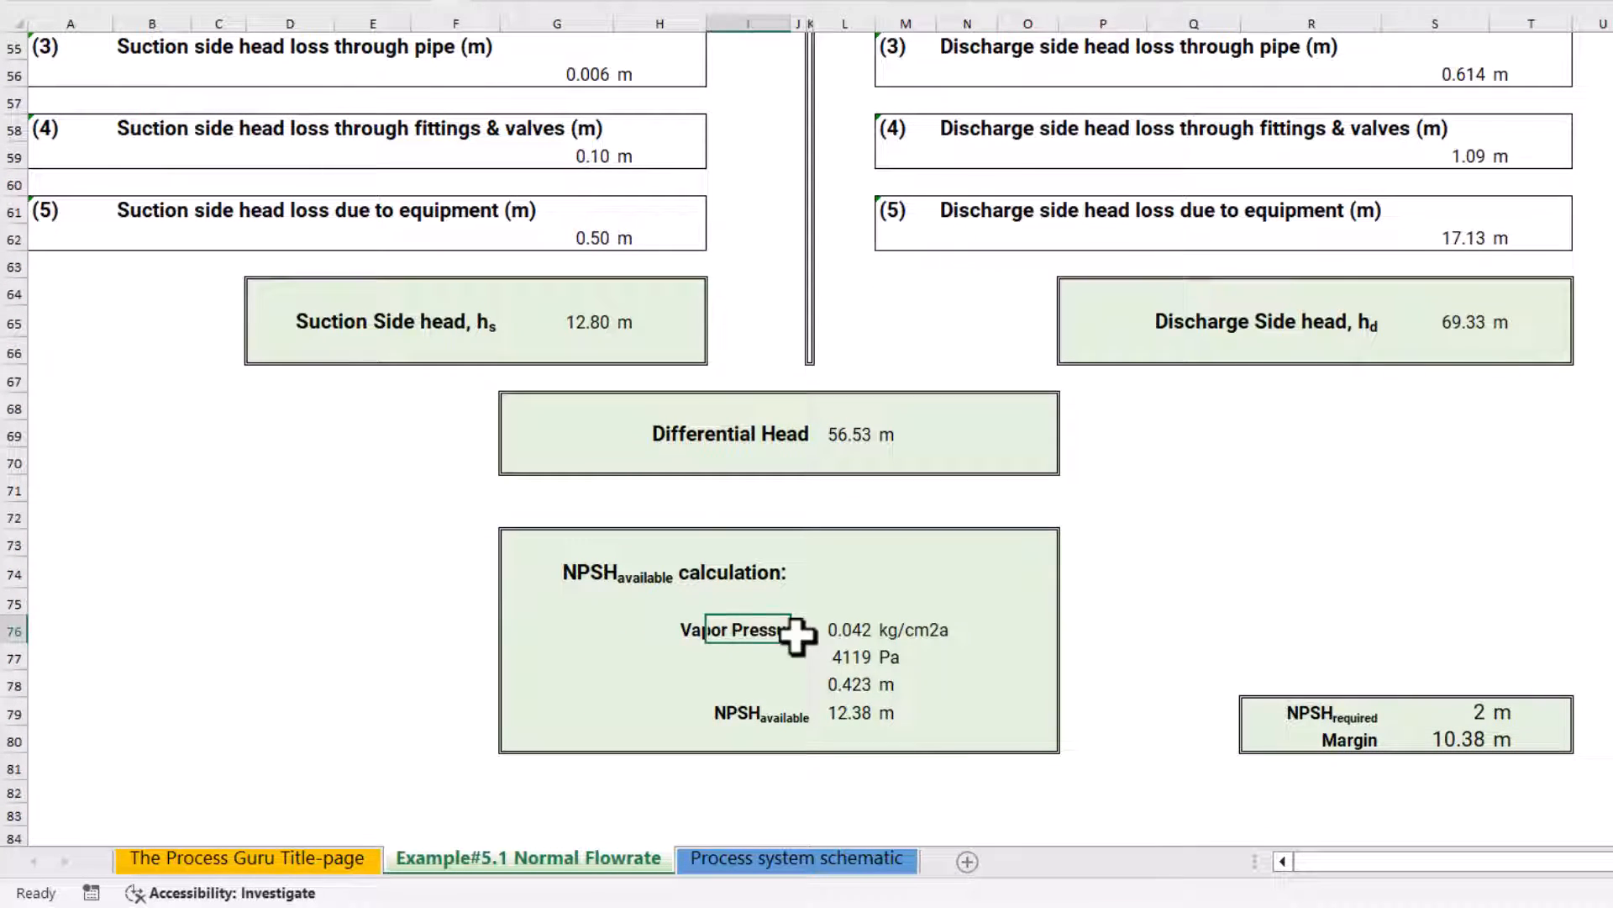
left_click(862, 632)
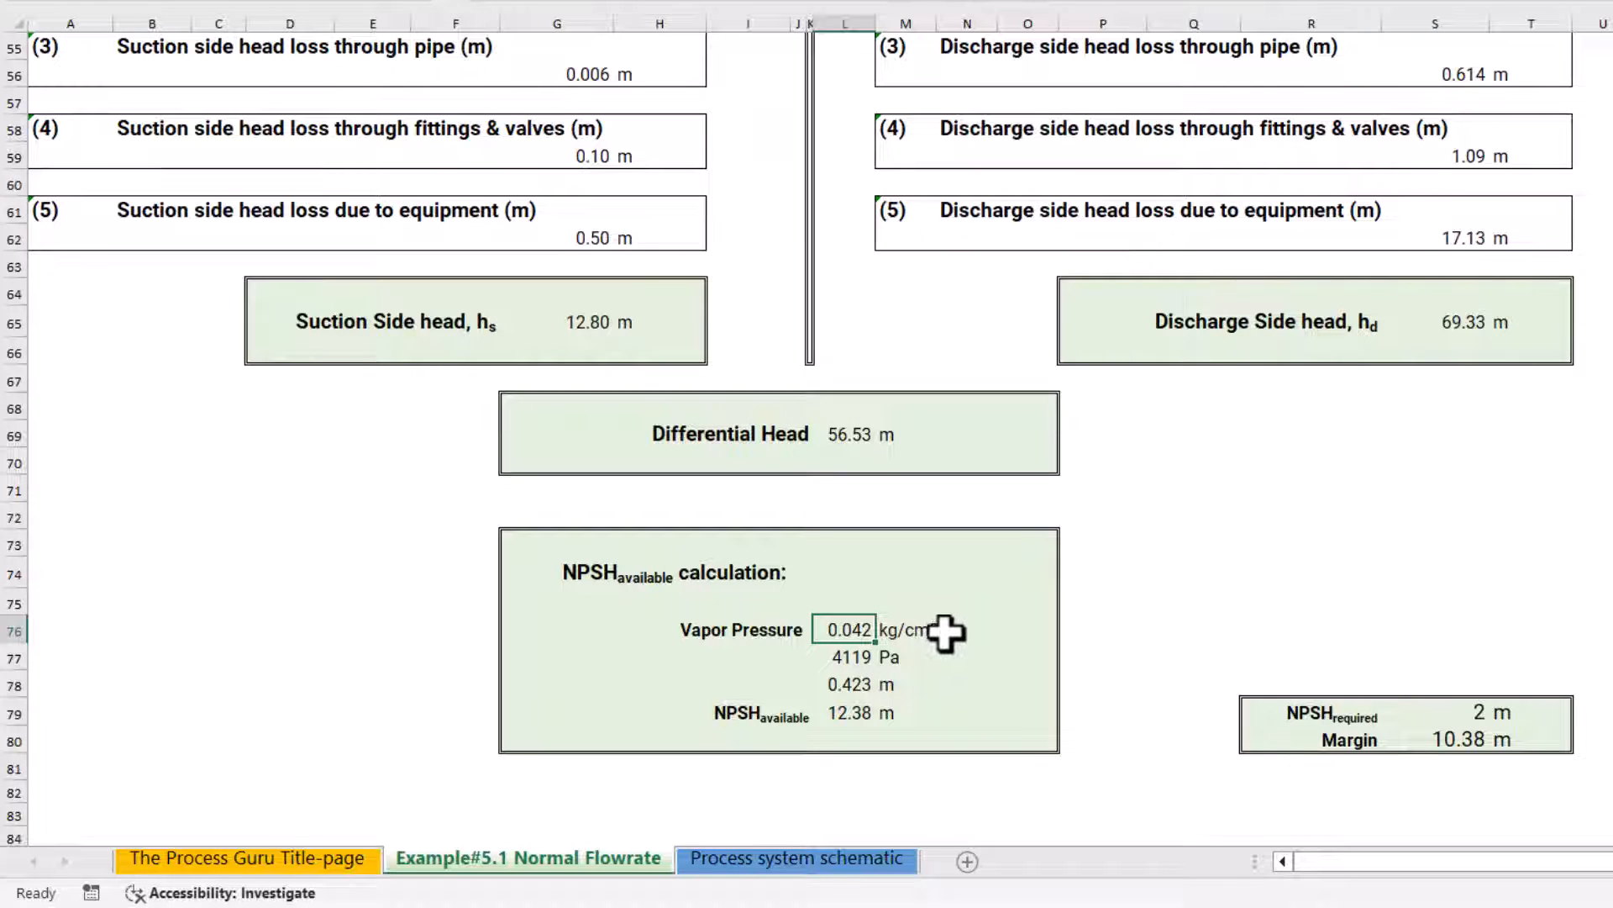
left_click(852, 682)
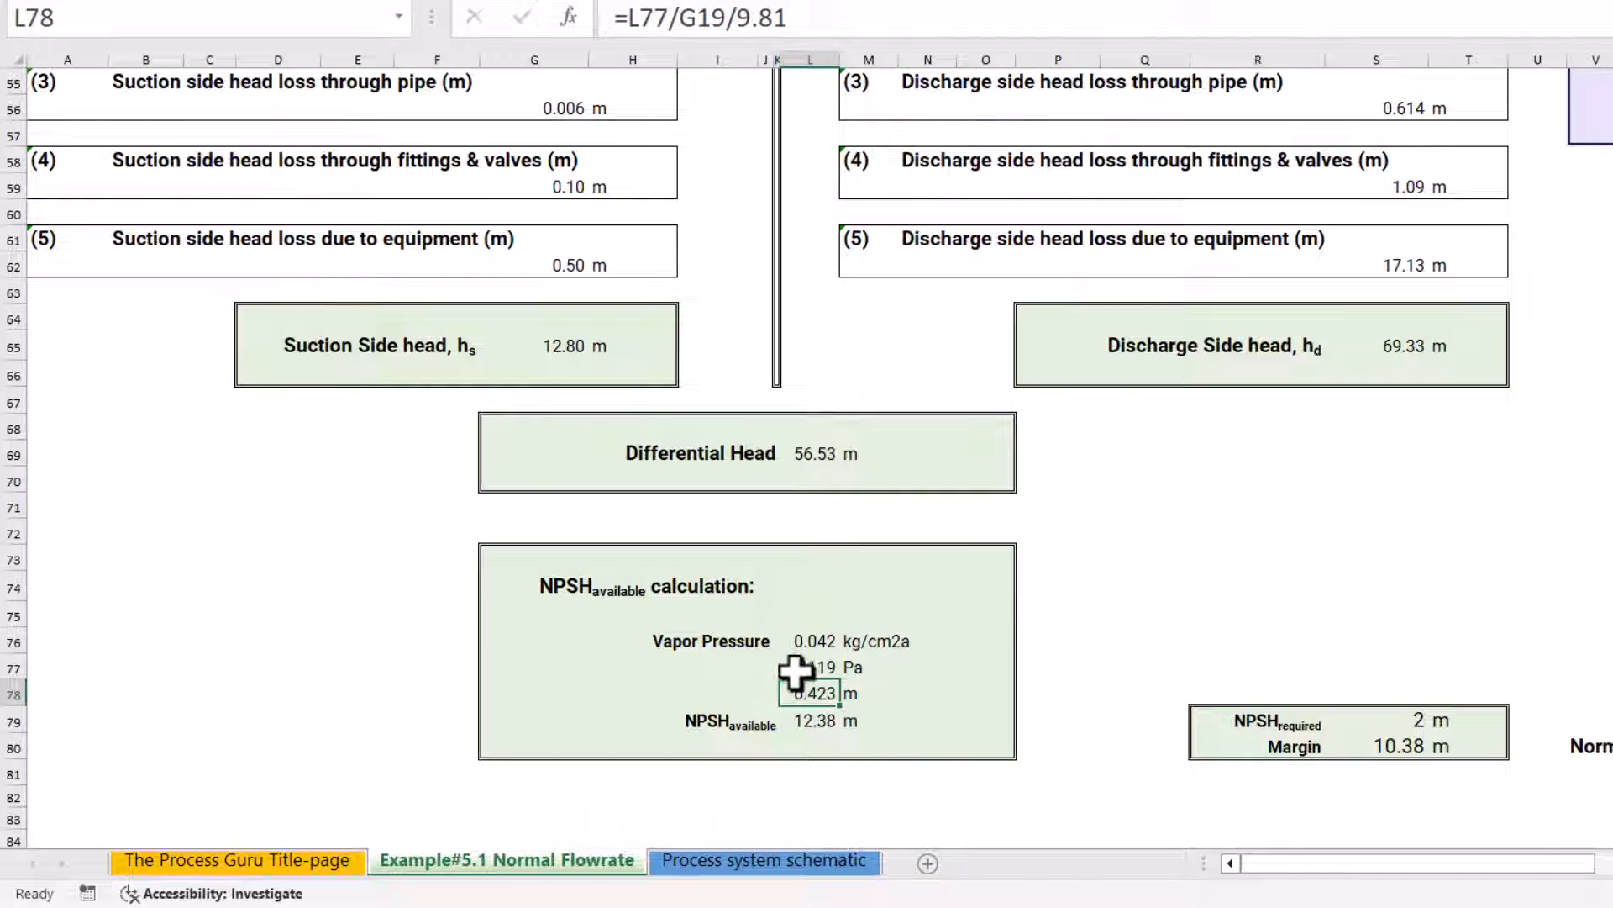
Trace the NPSH available formula in L79 to the suction side head and the vapor pressure head
left_click(810, 724)
double_click(809, 724)
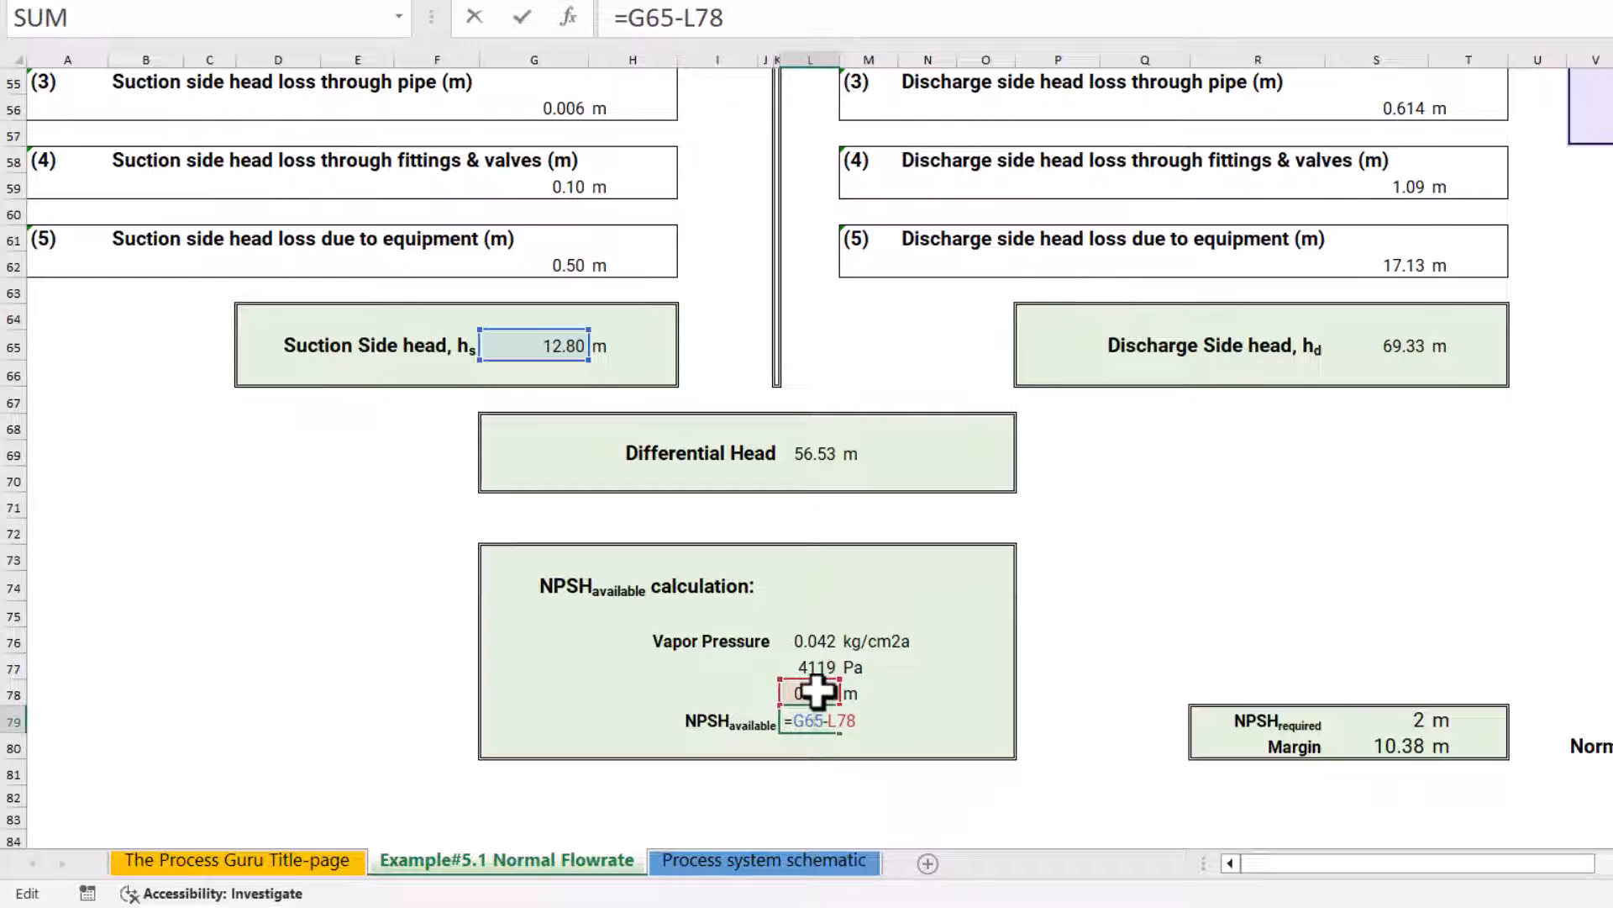
key("Escape")
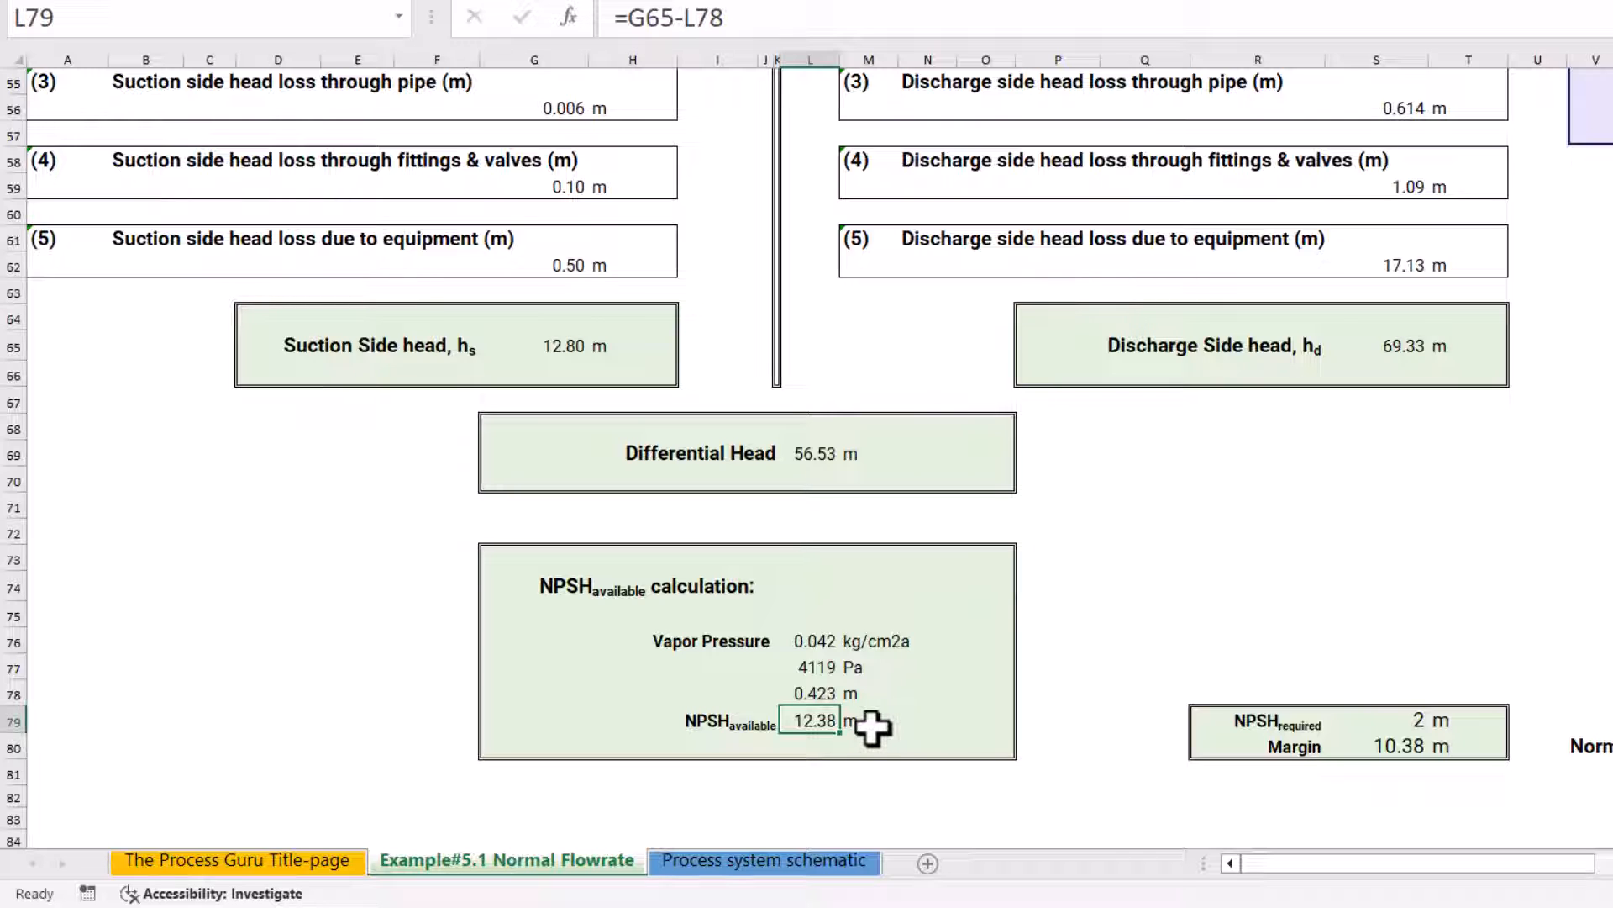
Review the NPSH required value in S79 and the Margin formula that subtracts it from the NPSH available
left_click(1301, 722)
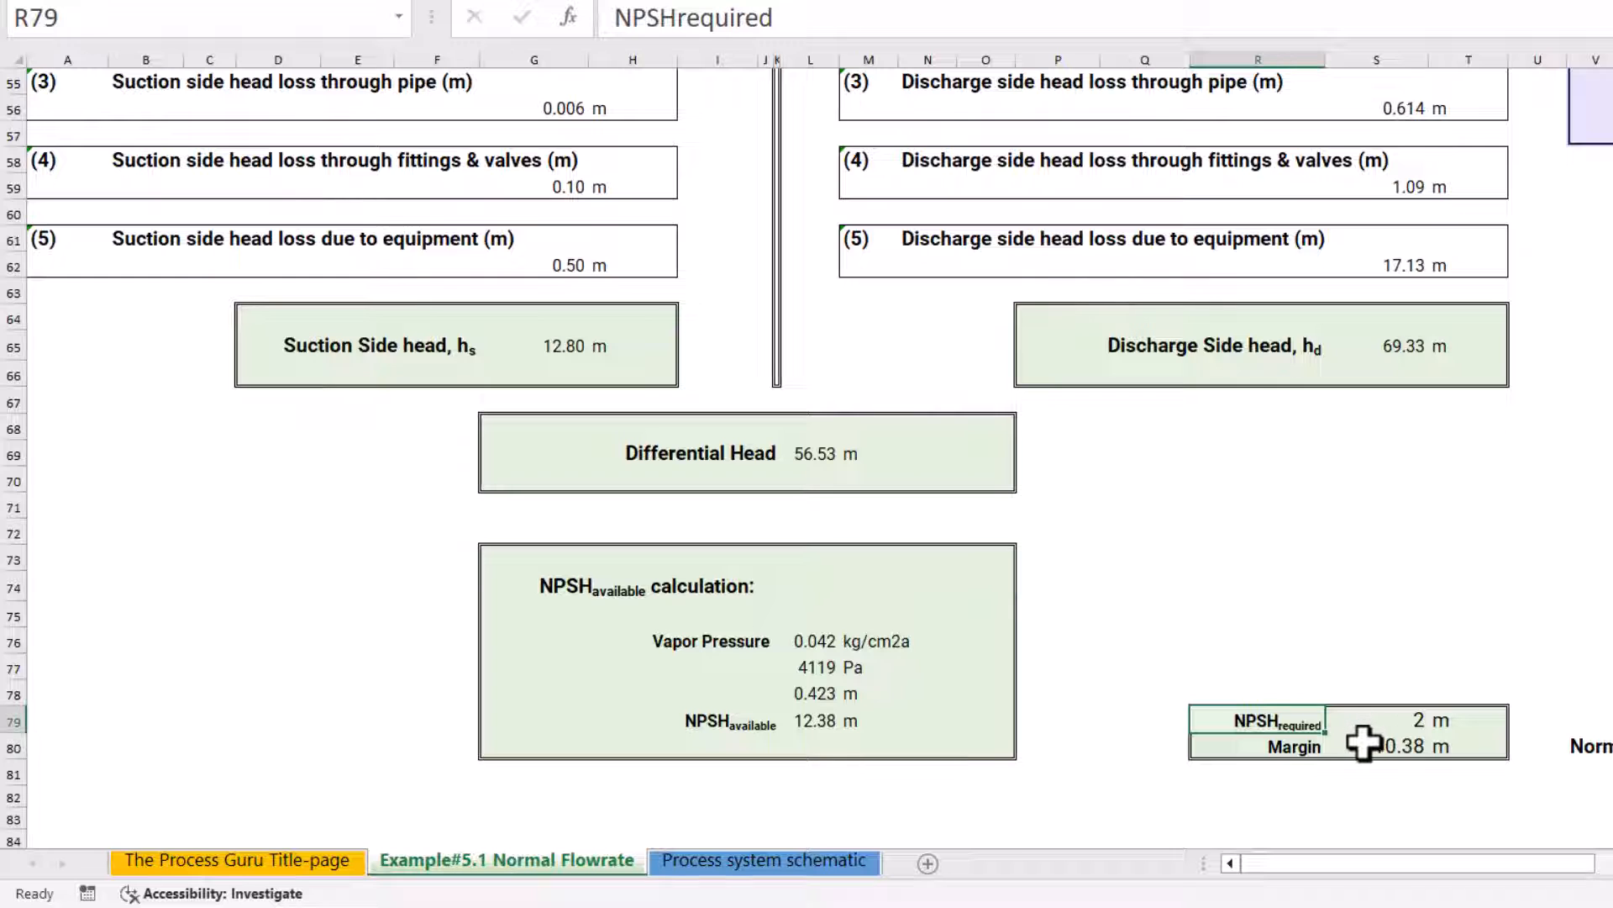
left_click(1405, 719)
left_click(1298, 749)
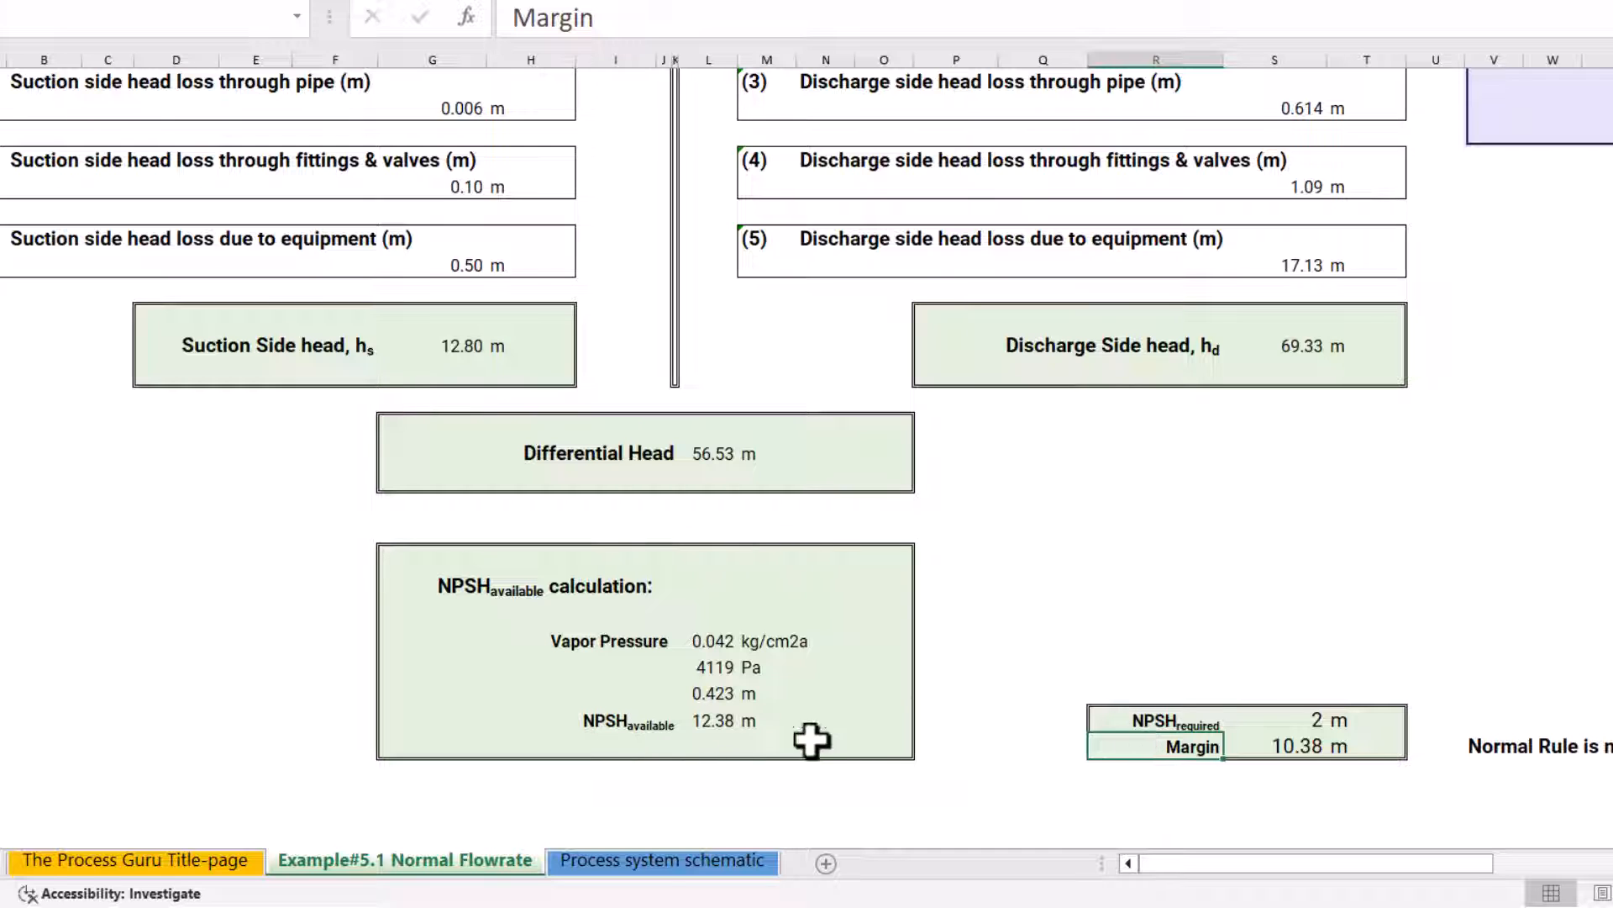
left_click(1285, 750)
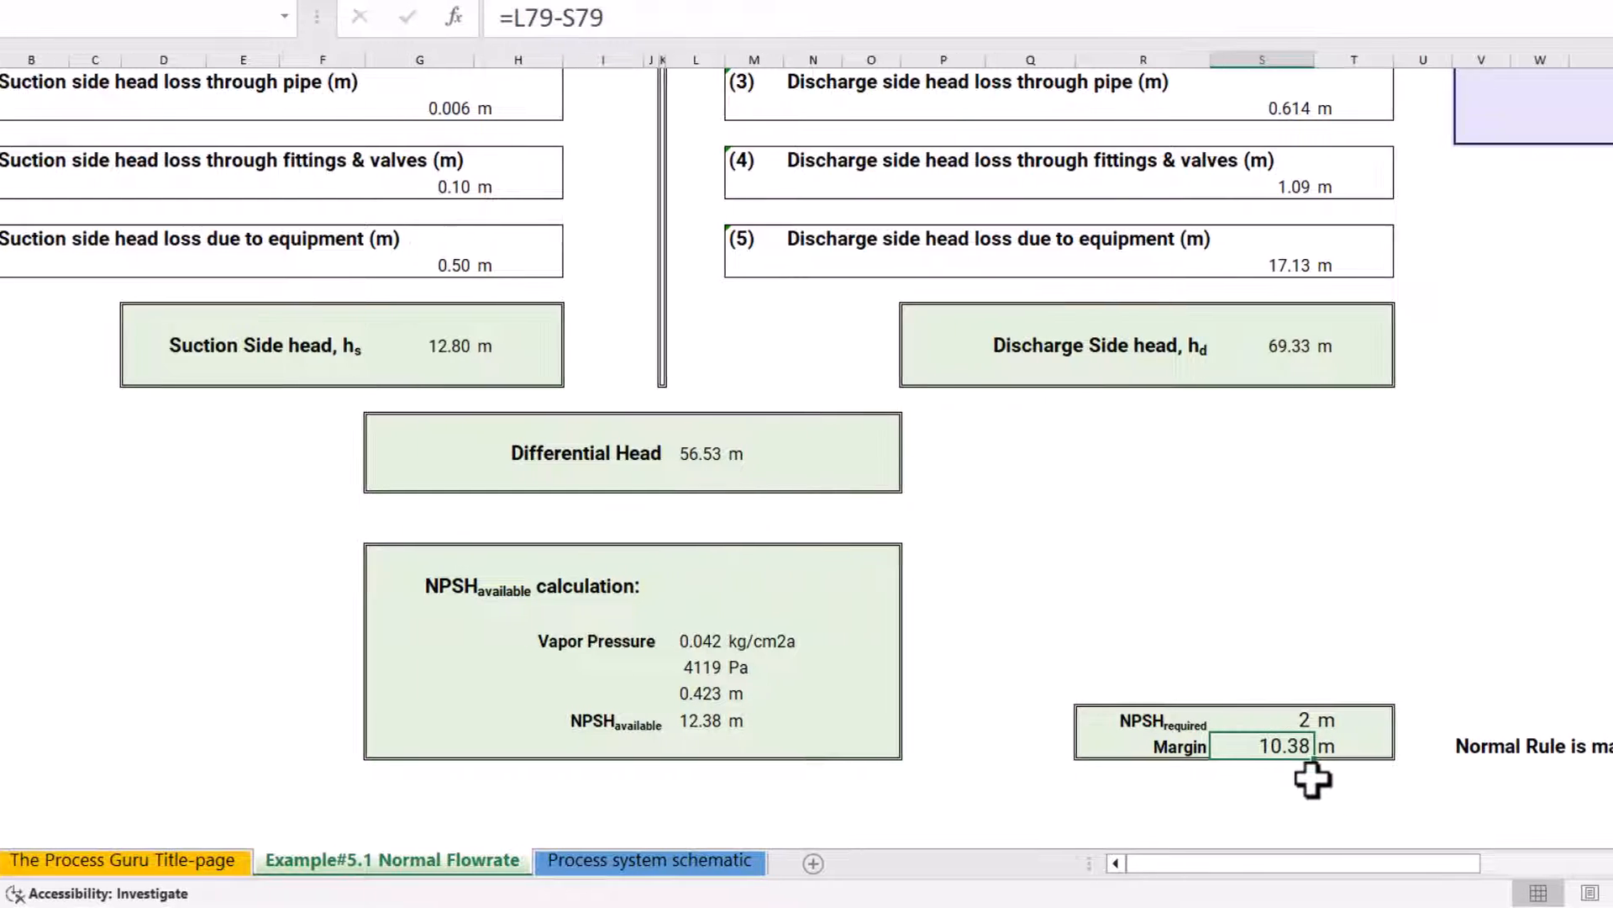